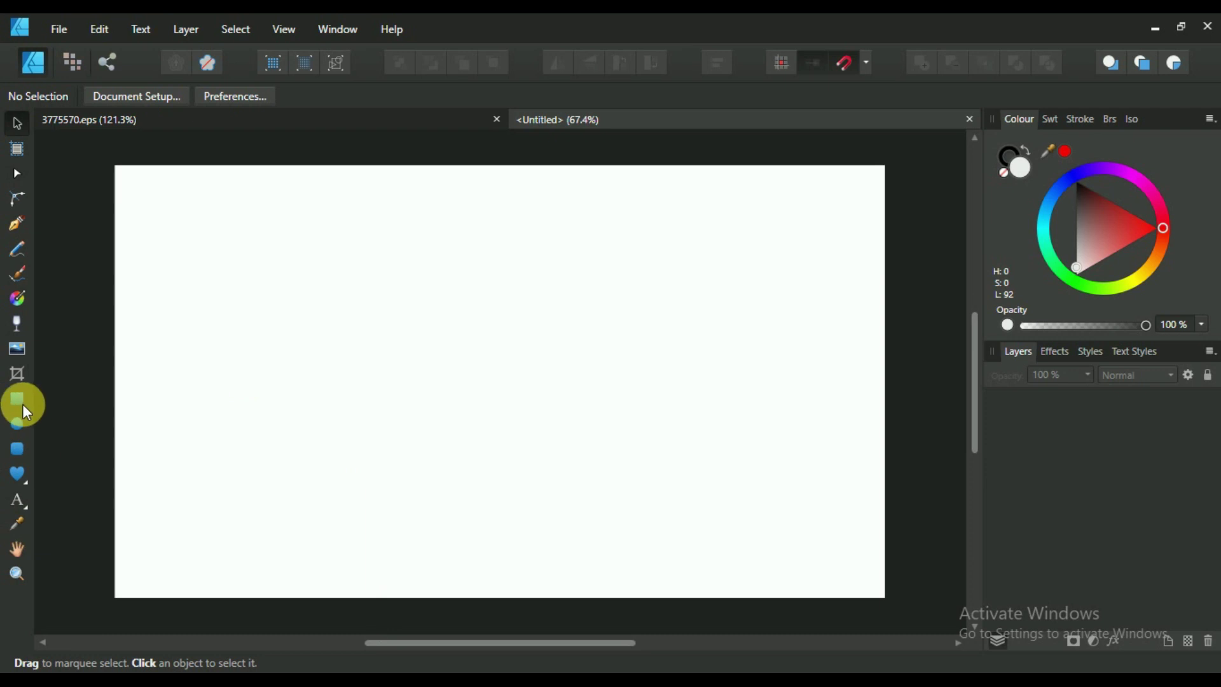
Draw a large light grey circle over the artboard's right half, redoing the first attempt.
left_click(17, 424)
left_click_drag(570, 152, 833, 433)
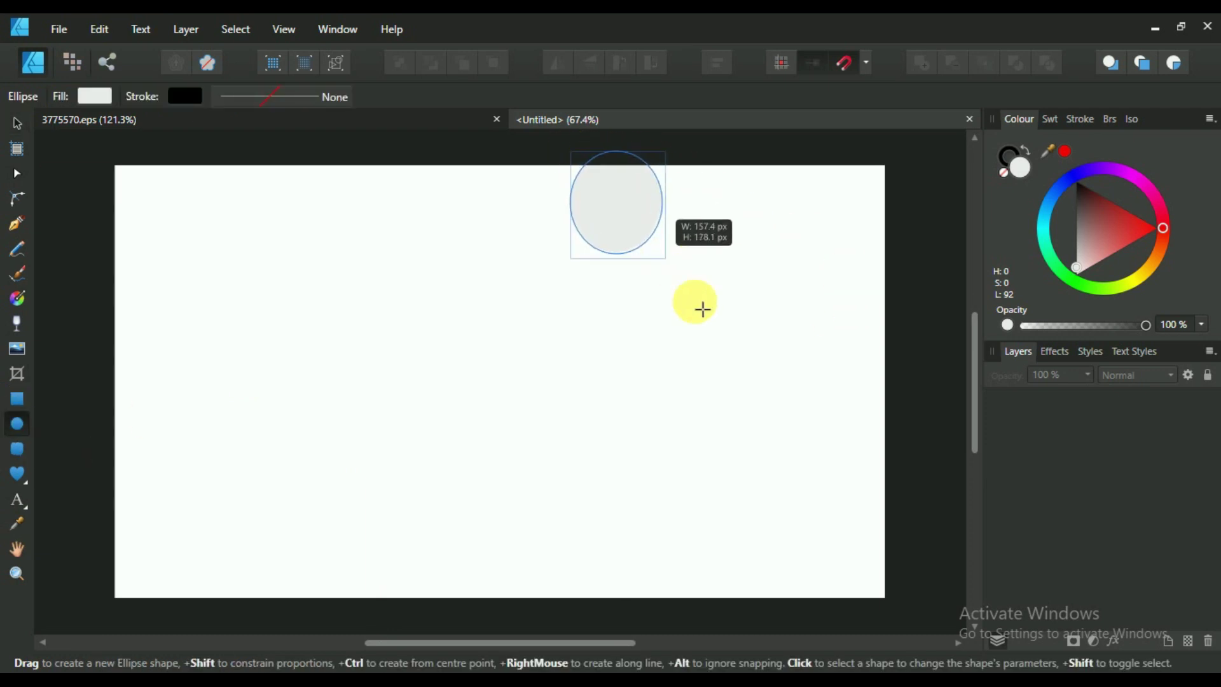
key("ctrl+z")
mouse_move(531, 156)
left_mouse_down()
mouse_move(924, 513)
mouse_move(967, 512)
left_mouse_up()
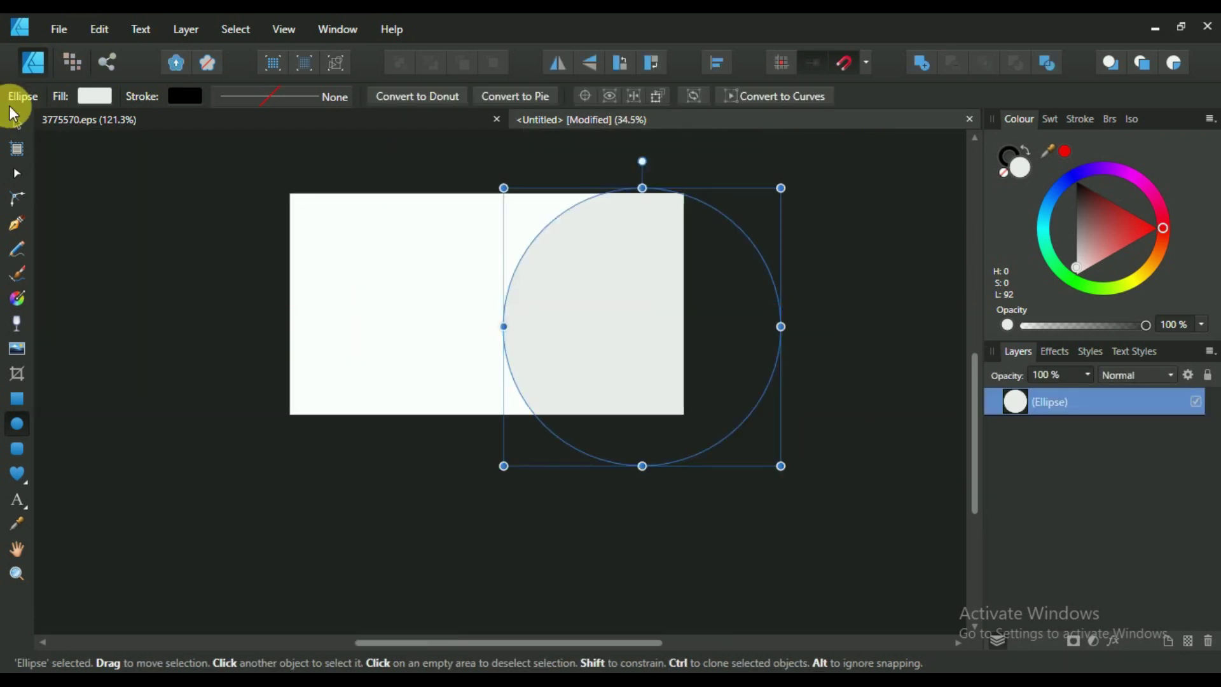
Move and enlarge the circle so it sits vertically centred on the artboard.
left_click_drag(654, 242, 621, 199)
left_click_drag(751, 423, 767, 441)
scroll(676, 341, "up", 2)
mouse_move(676, 341)
left_mouse_down()
mouse_move(690, 359)
mouse_move(663, 355)
left_mouse_up()
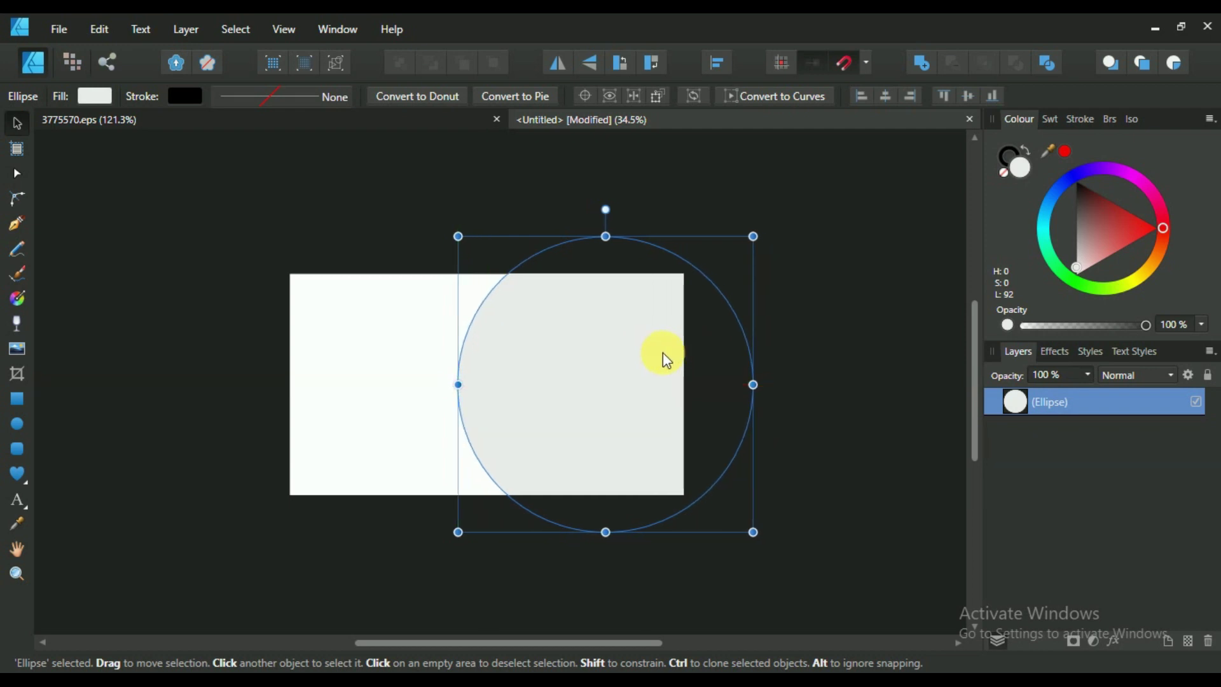
scroll(662, 354, "up", 2, "ctrl")
scroll(680, 381, "down", 2, "ctrl")
scroll(684, 381, "up", 1, "ctrl")
Deselect and reselect the large circle to check its placement.
left_click(888, 425)
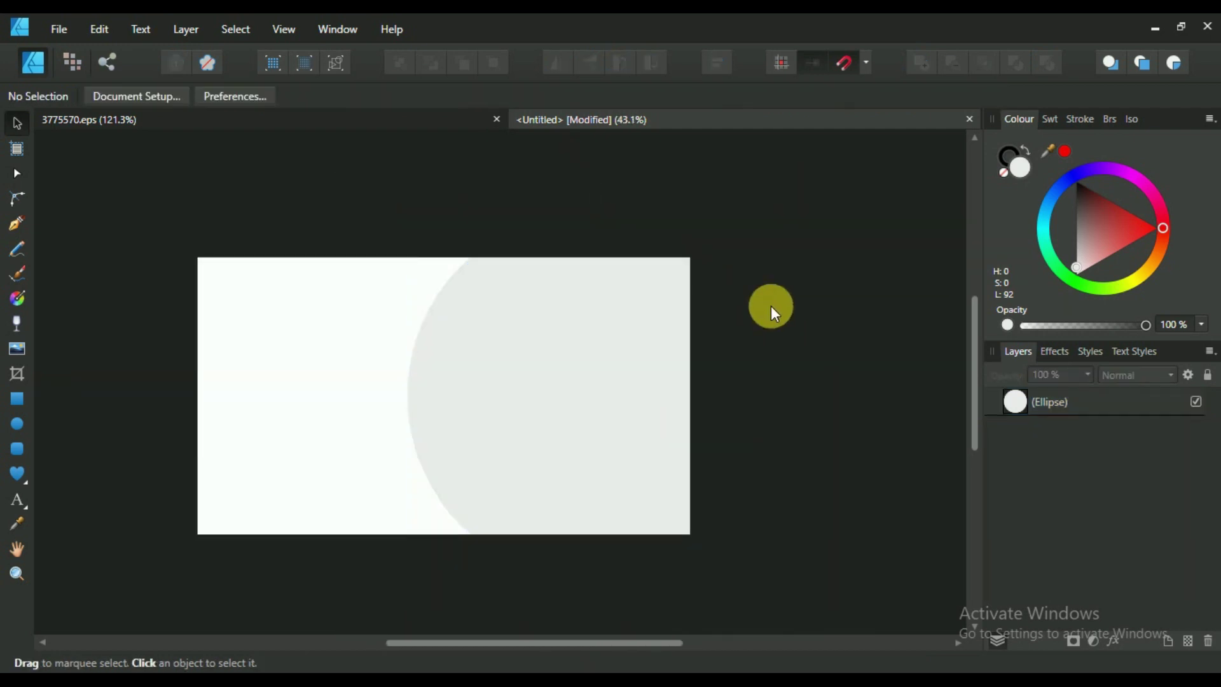
scroll(771, 306, "down", 1, "ctrl")
scroll(454, 540, "down", 3)
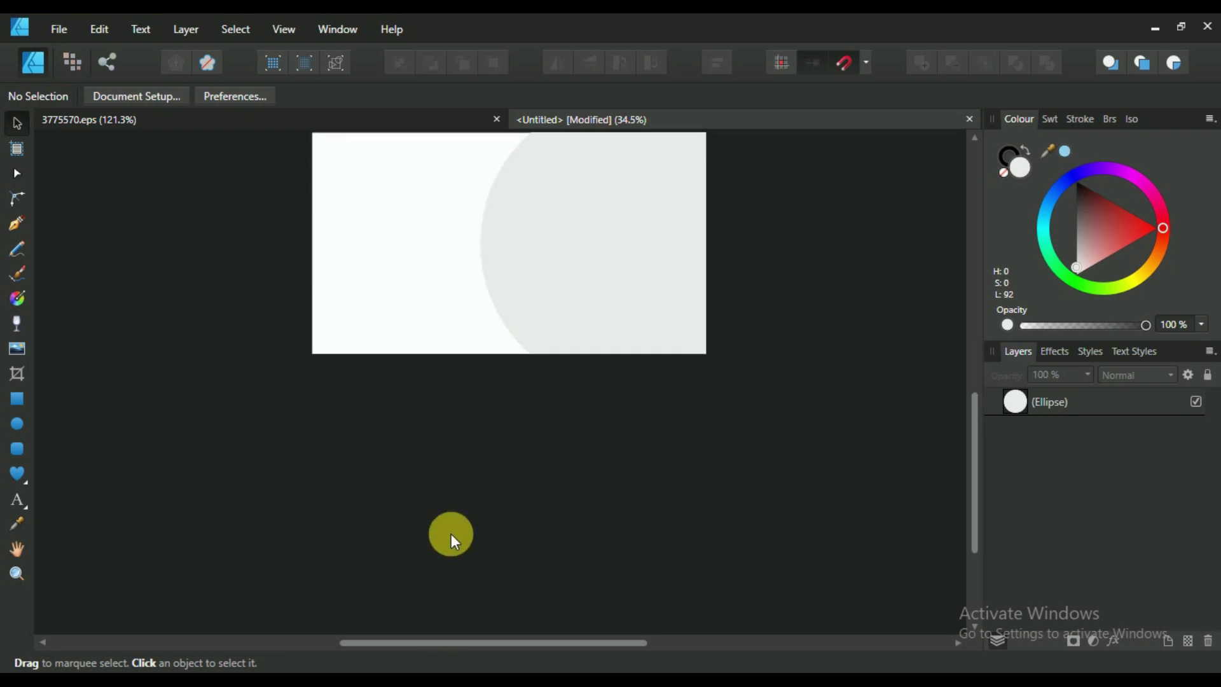
scroll(614, 314, "up", 1, "ctrl")
scroll(692, 254, "up", 2, "ctrl")
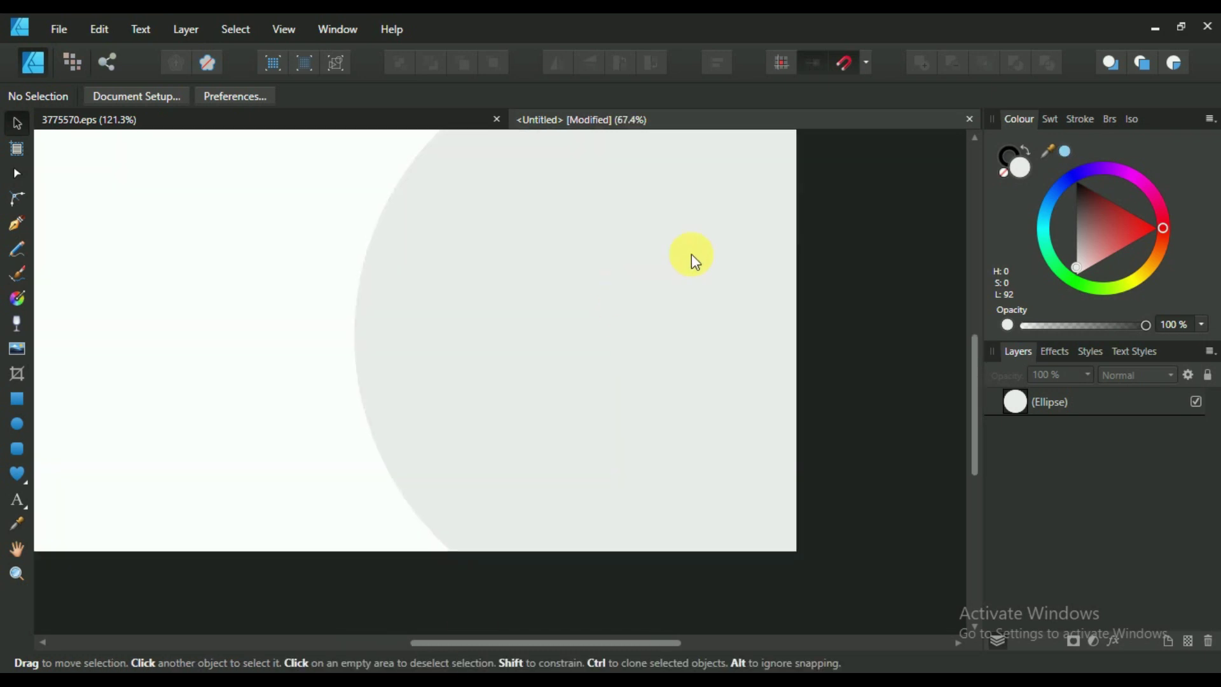
left_click(656, 343)
scroll(861, 251, "down", 1, "ctrl")
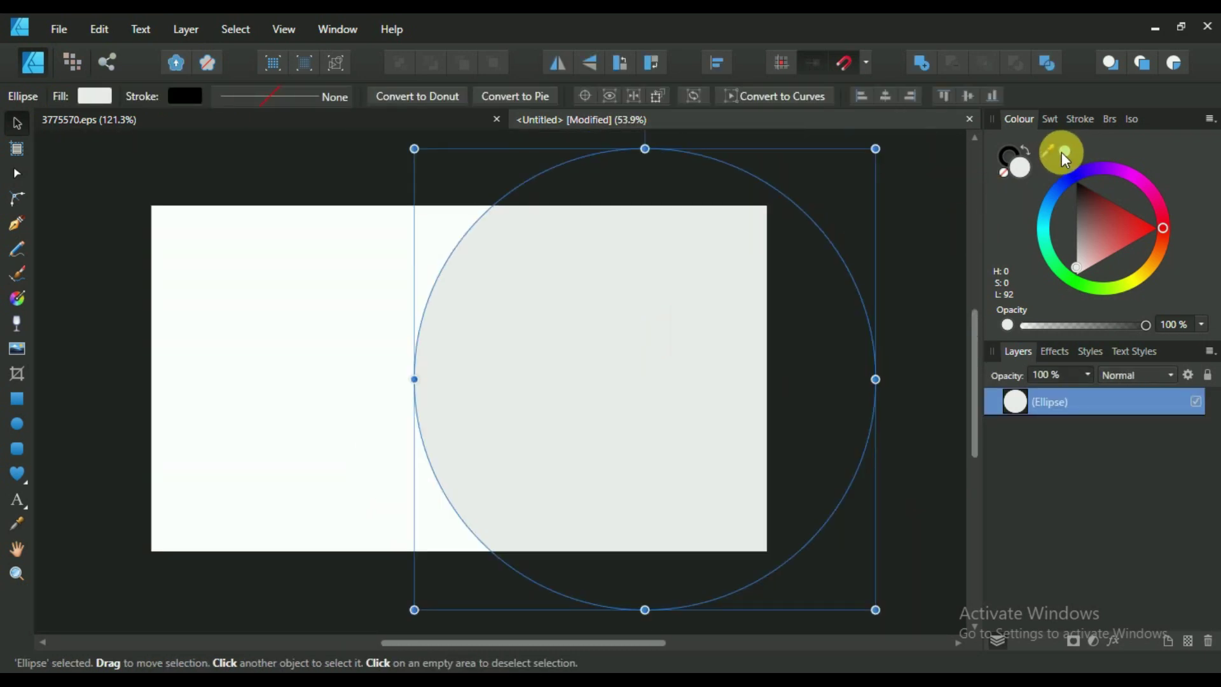
Fill the large circle with light blue and rotate it about 13°.
left_click(1062, 151)
scroll(585, 326, "down", 1, "ctrl")
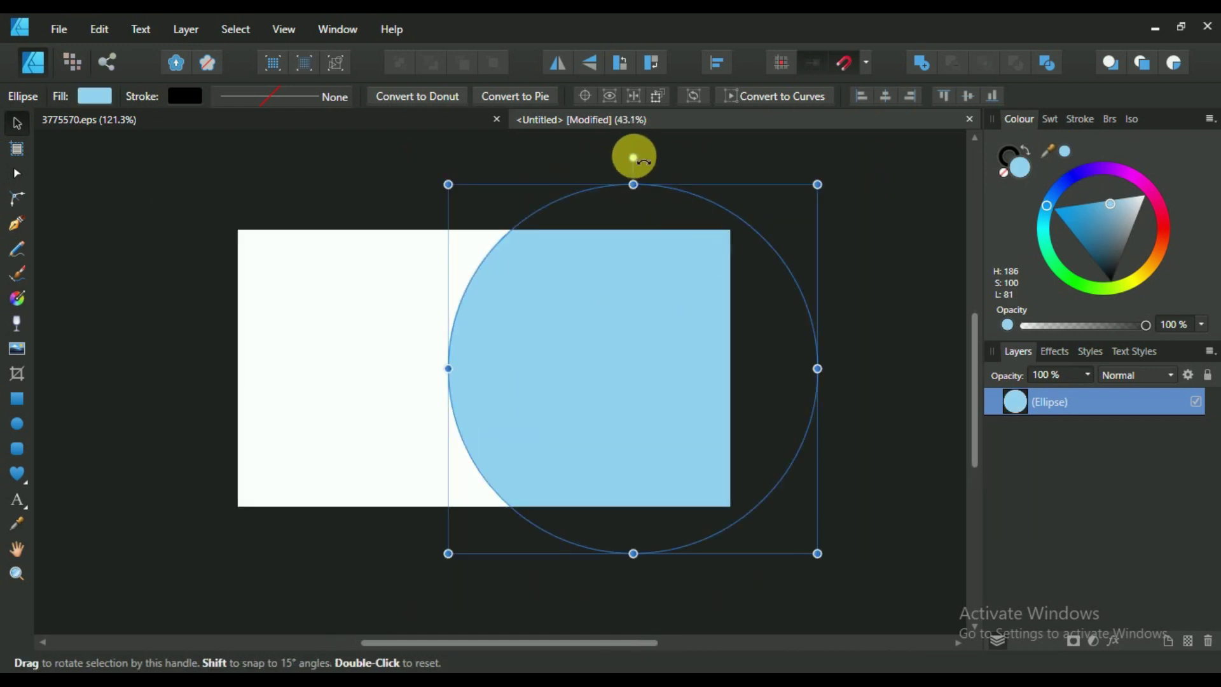
left_click_drag(634, 158, 587, 163)
scroll(540, 344, "down", 2)
scroll(540, 345, "up", 1)
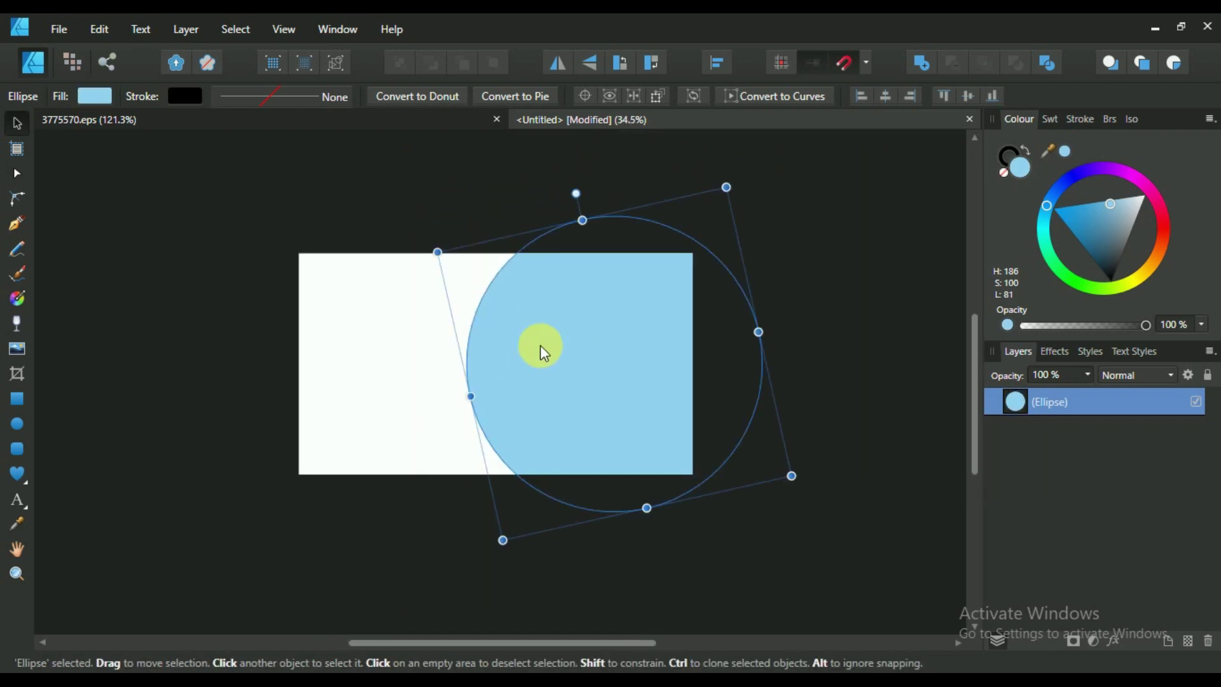
scroll(582, 372, "up", 1)
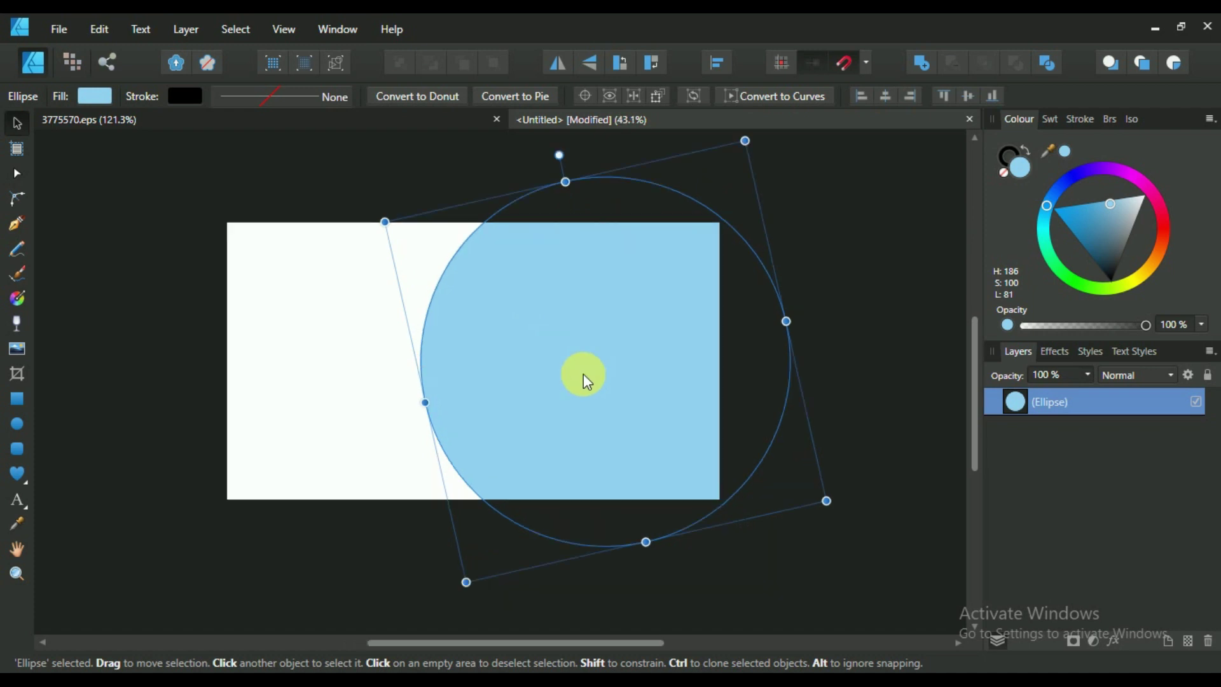
scroll(582, 372, "up", 1)
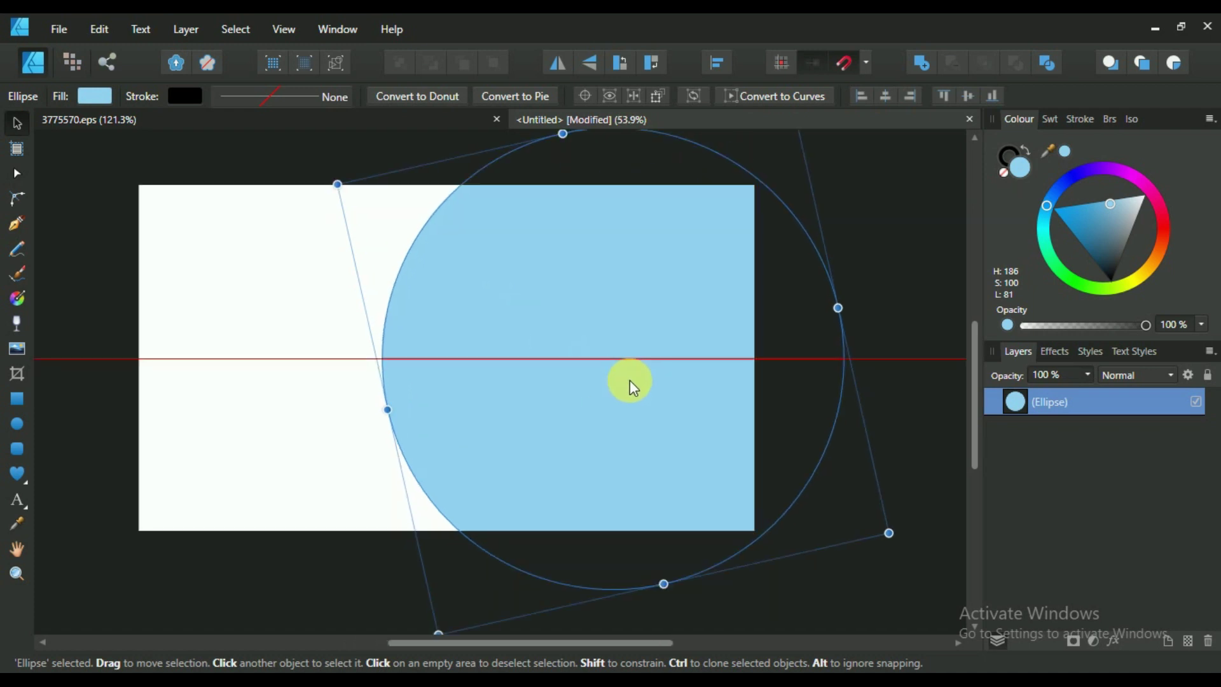
Toggle the circle's selection to review the tilted blue shape.
left_click(350, 549)
left_click(625, 285)
left_click(879, 199)
scroll(787, 278, "up", 2)
scroll(763, 299, "down", 1)
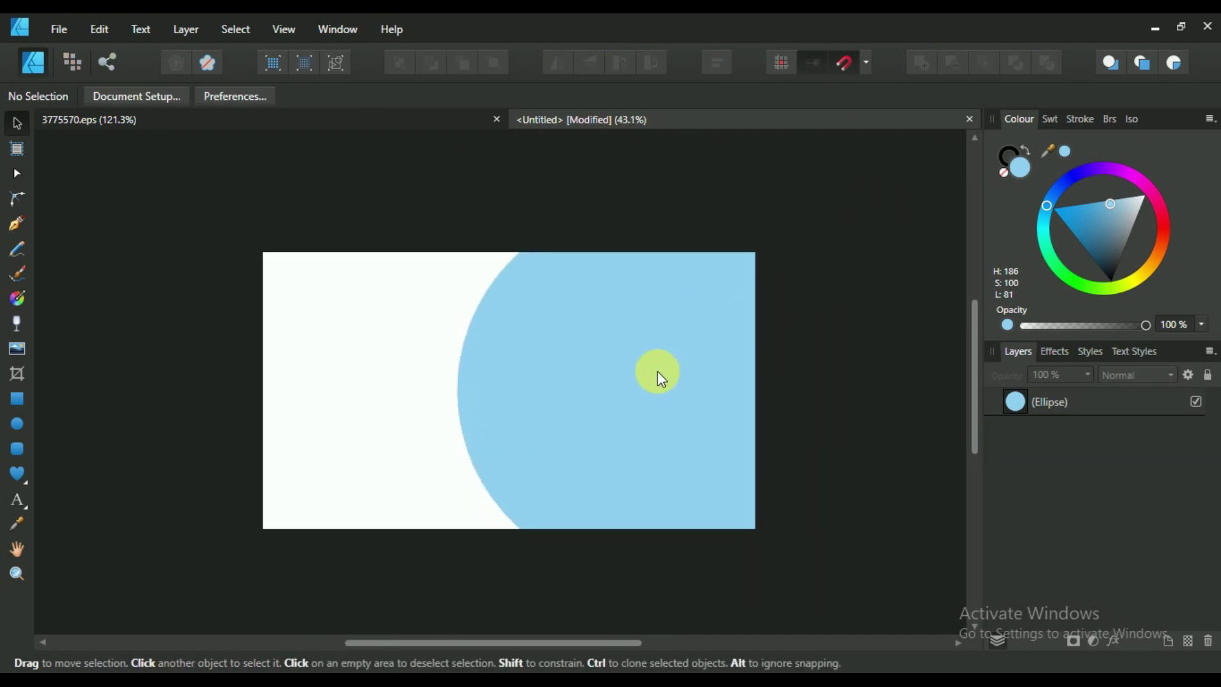
left_click(657, 371)
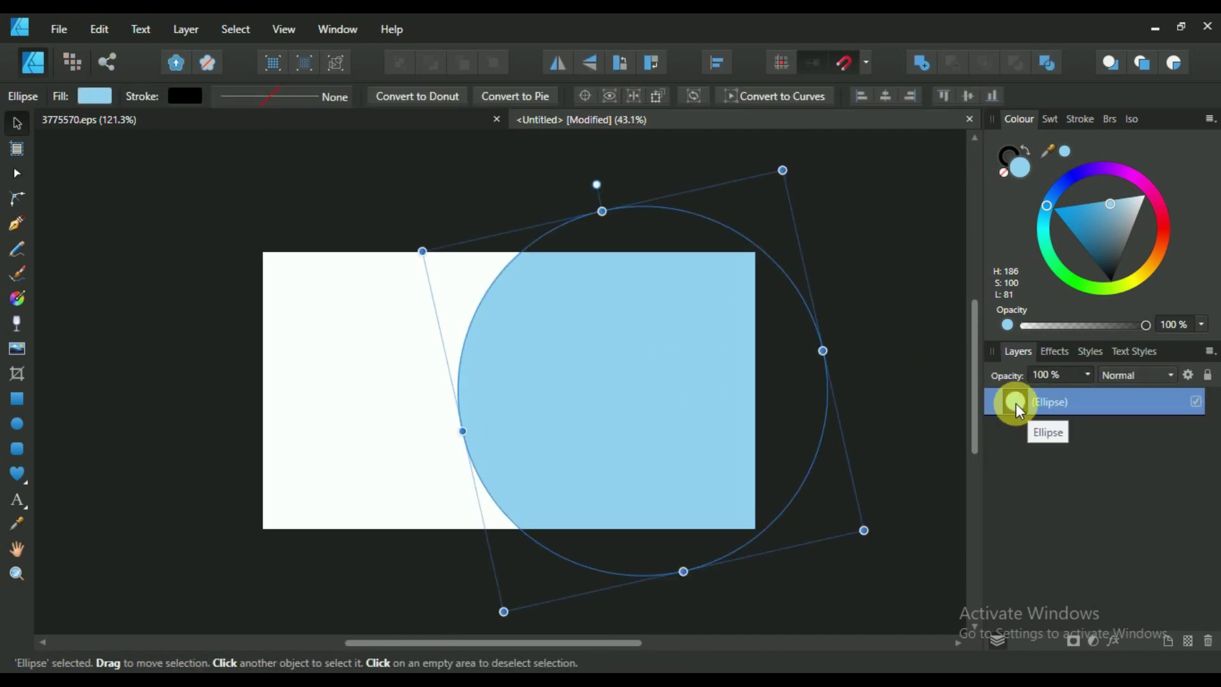
left_click(904, 291)
left_click(16, 428)
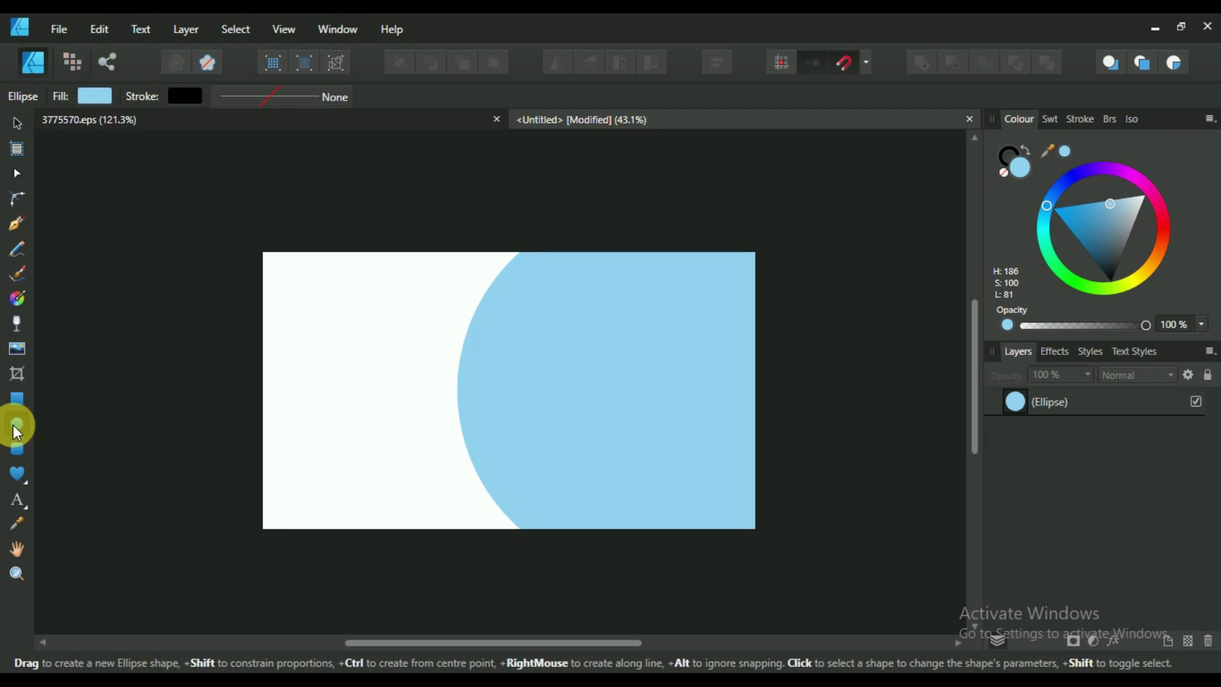
Draw a small pale blue circle inside the large blue shape.
left_click_drag(552, 332, 612, 390)
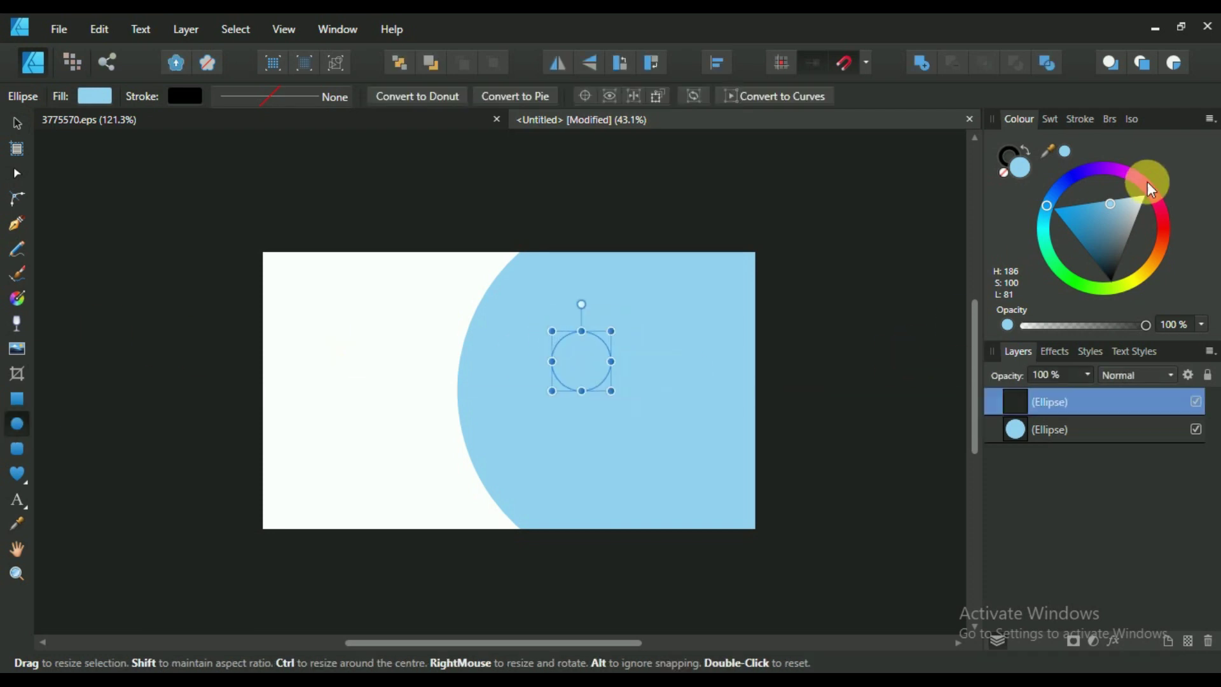
left_click(1111, 205)
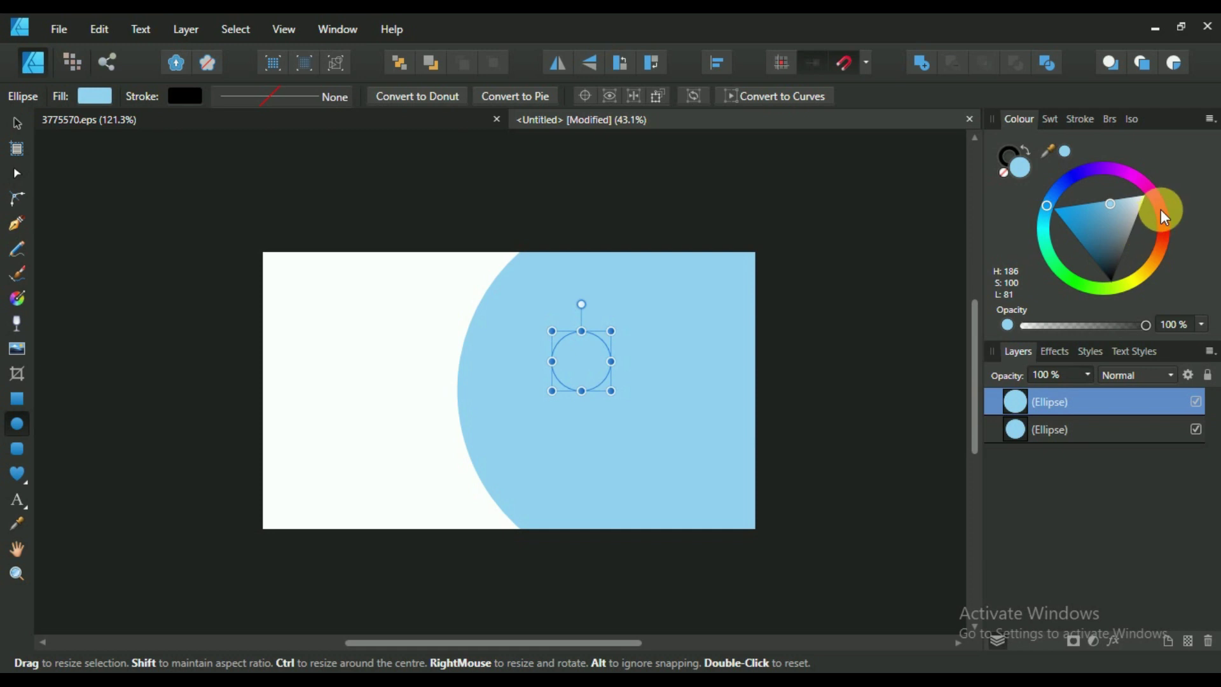
left_click_drag(1123, 210, 1123, 205)
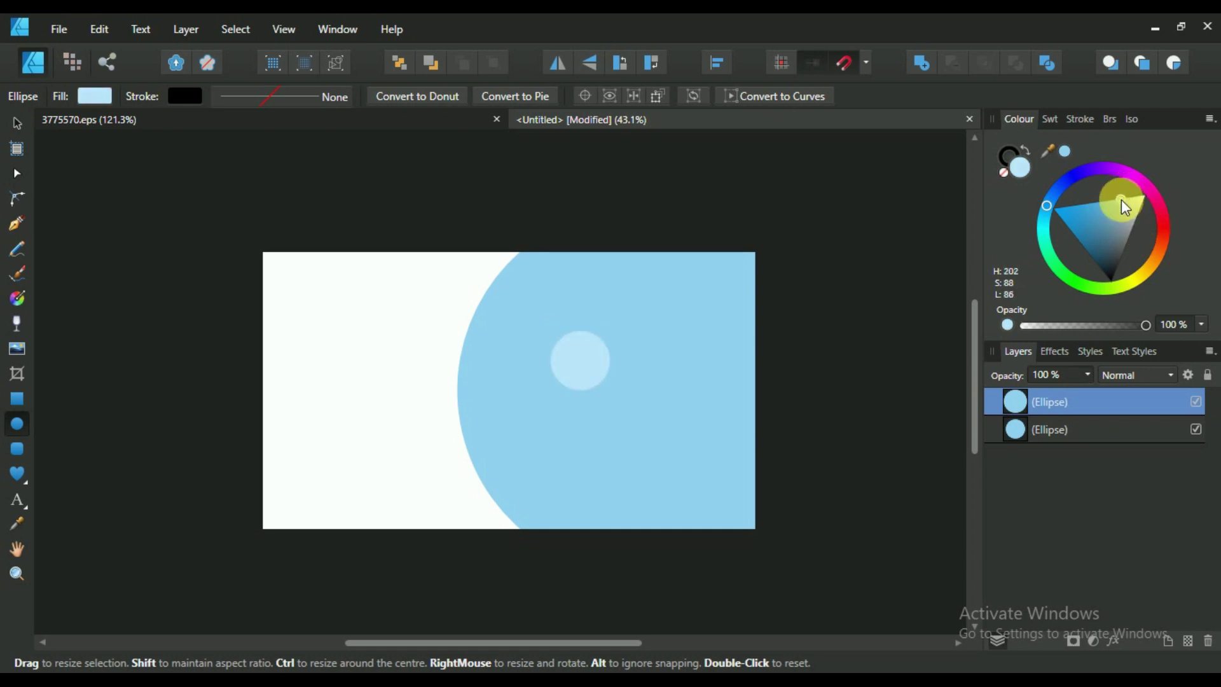
key("v")
left_click(585, 383)
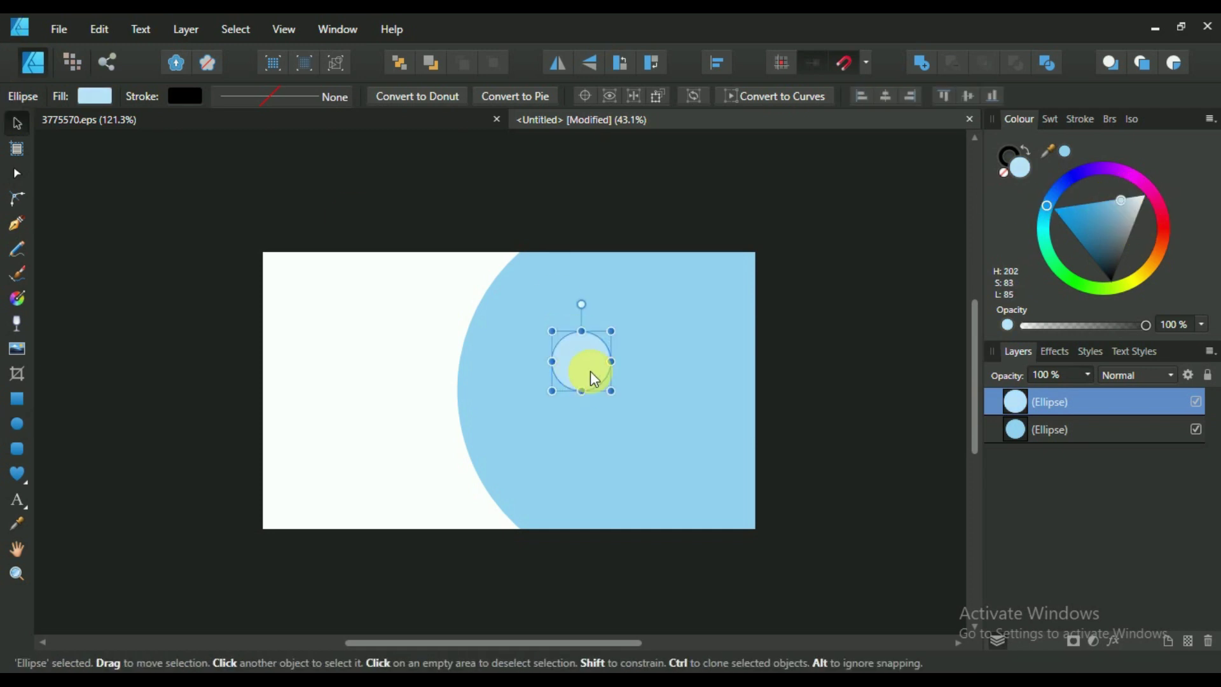
Copy and paste the small circle, enlarging the copy and placing it lower right.
right_click(592, 376)
left_click(643, 41)
right_click(565, 366)
left_click(613, 56)
left_click(580, 366)
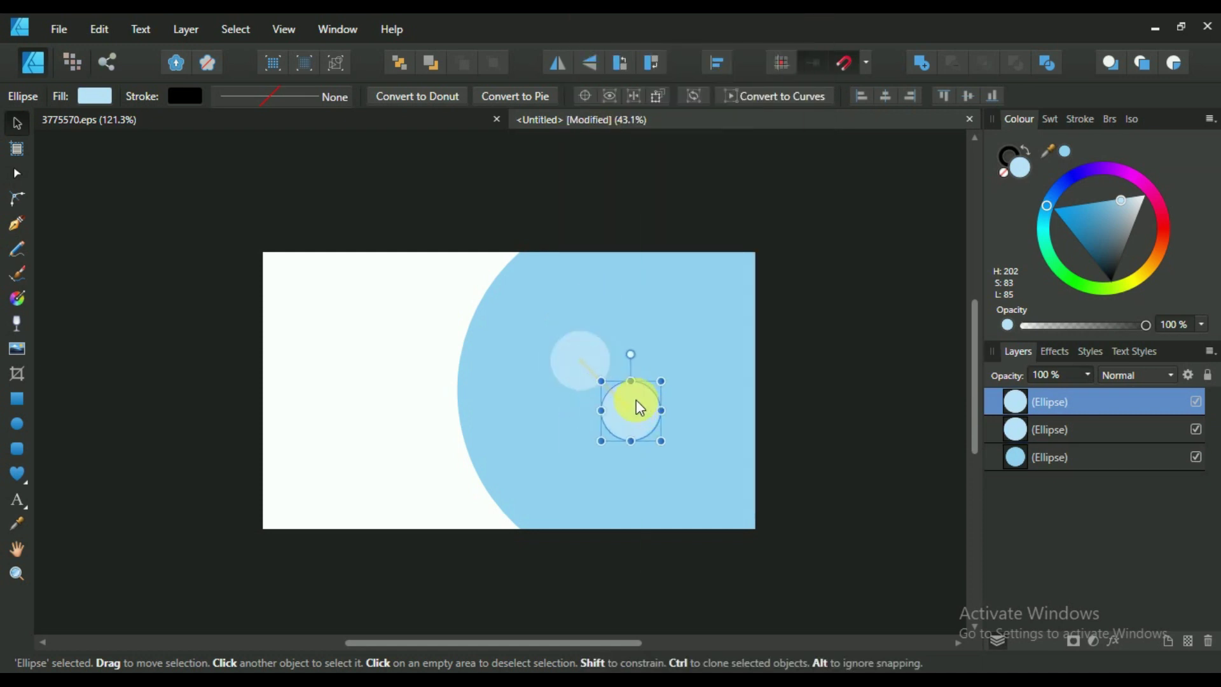
left_click_drag(662, 440, 684, 468)
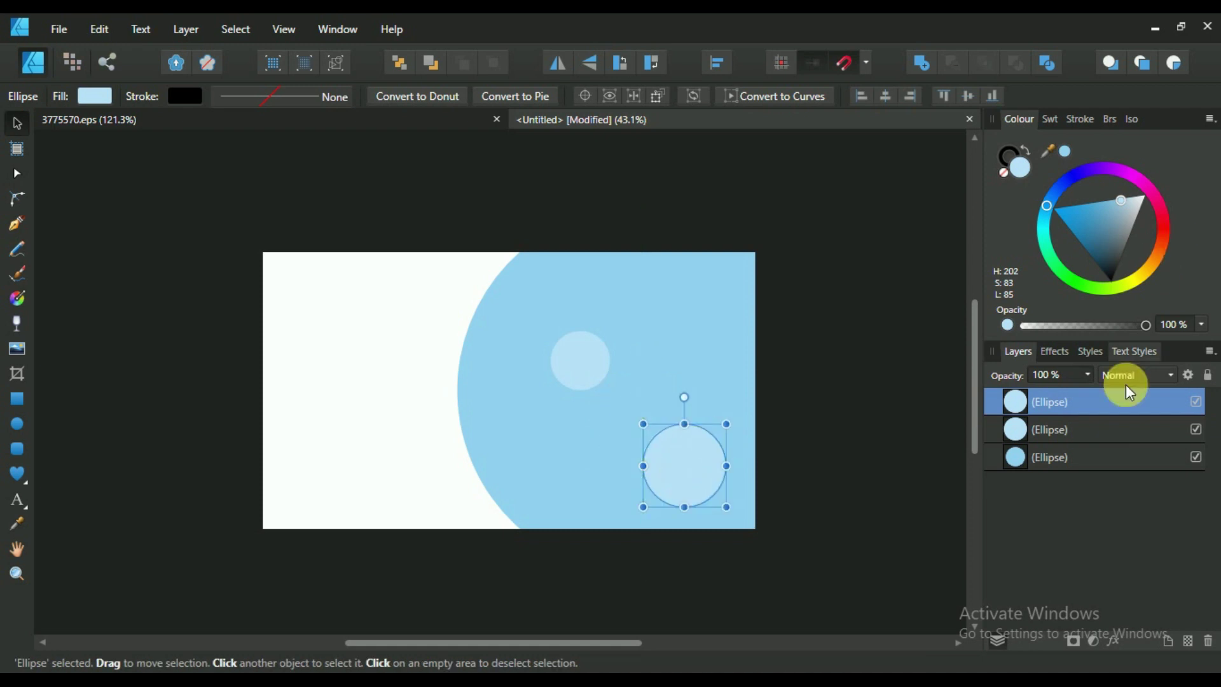
Set the lower-right circle's opacity to 45%.
left_click(795, 388)
left_click(868, 386)
left_click(673, 468)
left_click(573, 351)
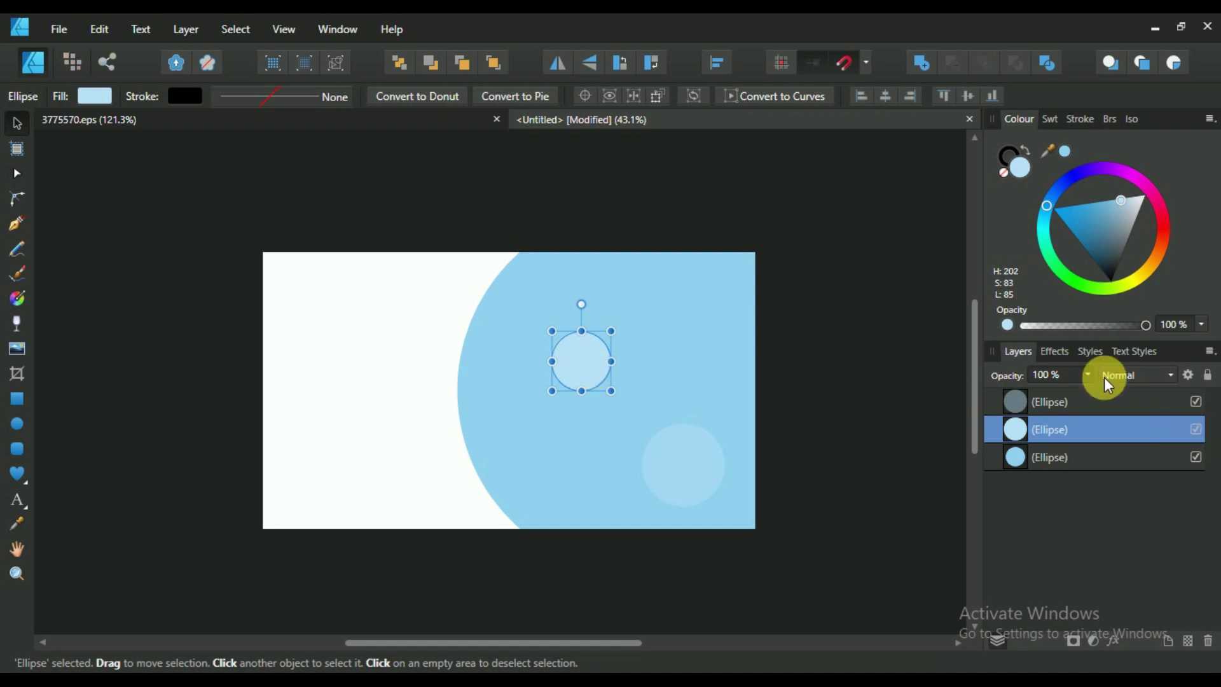
left_click(817, 394)
left_click(676, 482)
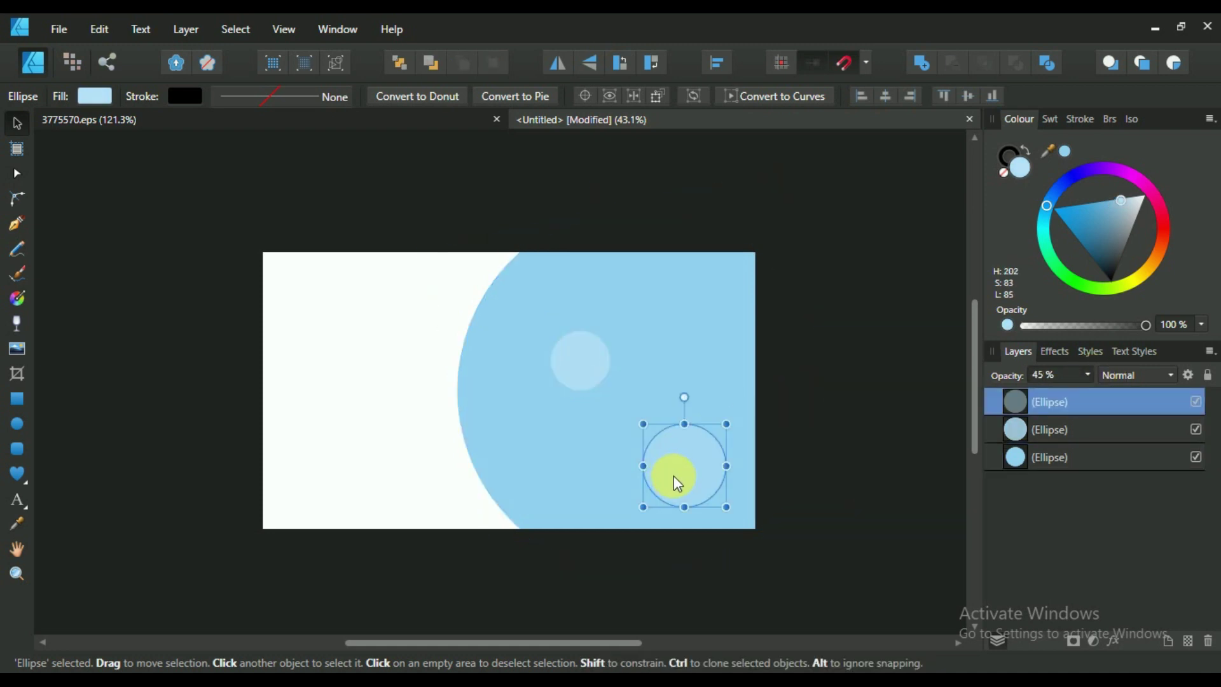
right_click(673, 475)
key("Escape")
Spread the small circles around the blue shape, enlarging the top-right one.
mouse_move(673, 475)
left_mouse_down()
mouse_move(678, 338)
mouse_move(731, 369)
mouse_move(708, 342)
mouse_move(755, 301)
mouse_move(788, 337)
mouse_move(677, 347)
left_mouse_up()
mouse_move(598, 340)
left_mouse_down()
mouse_move(543, 503)
mouse_move(545, 487)
left_mouse_up()
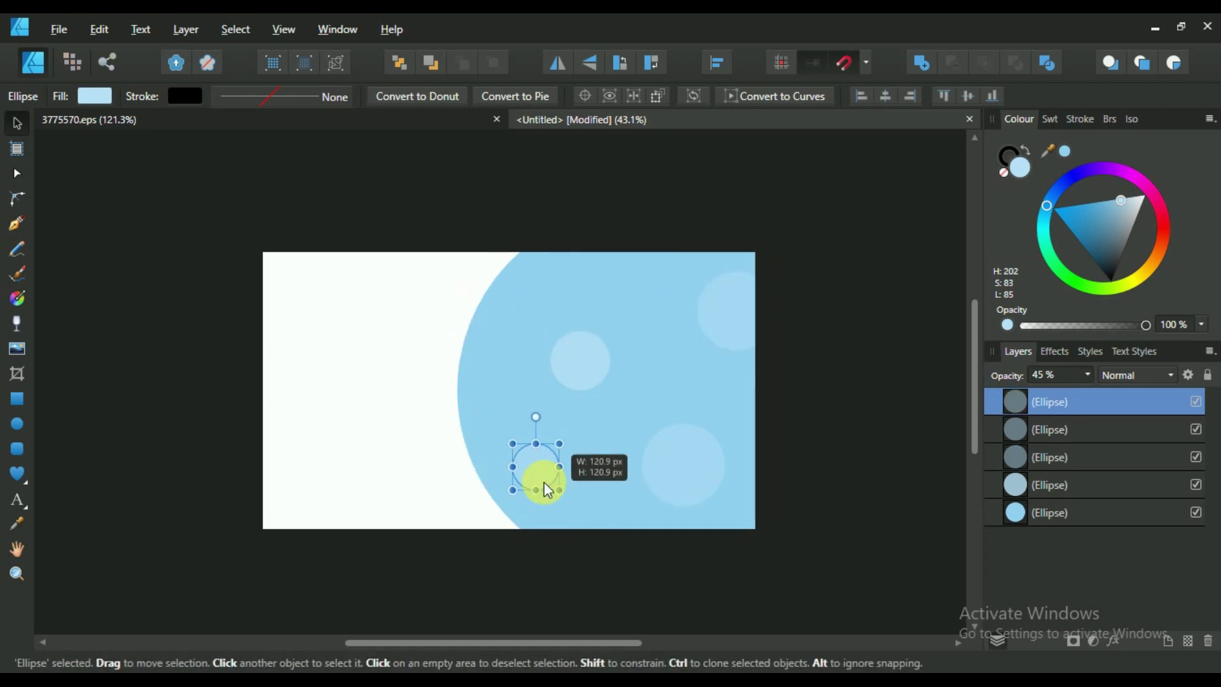
left_click_drag(593, 360, 587, 353)
scroll(800, 370, "down", 1)
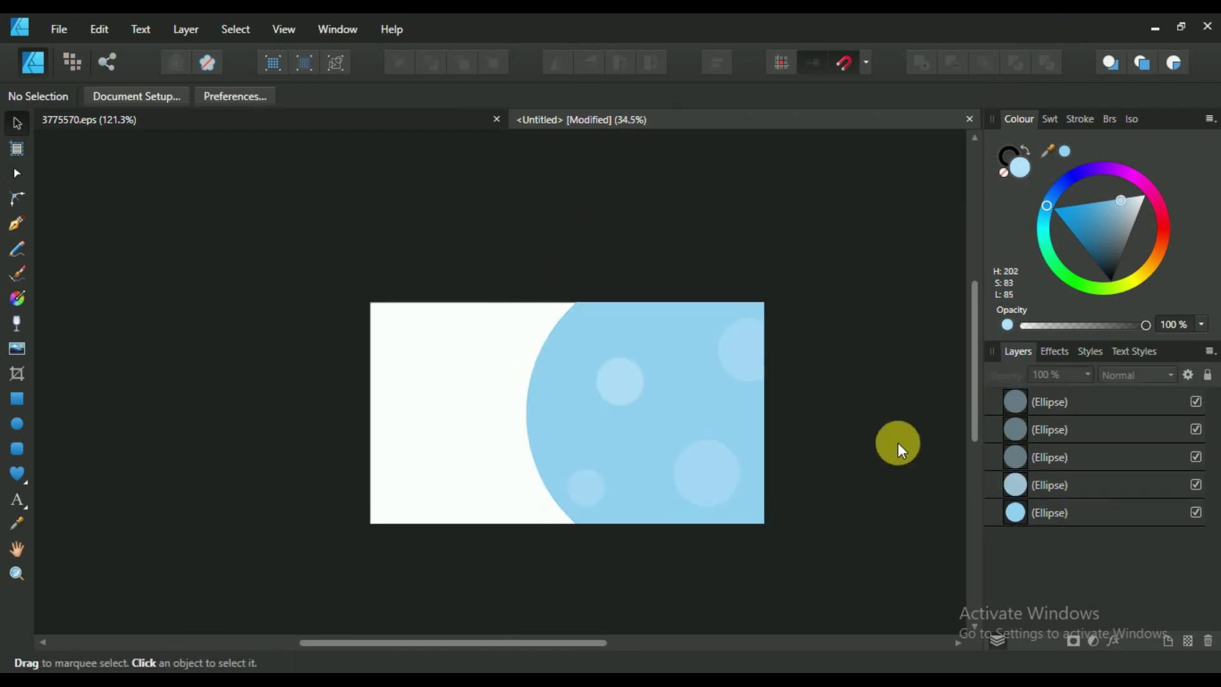
left_click(641, 297)
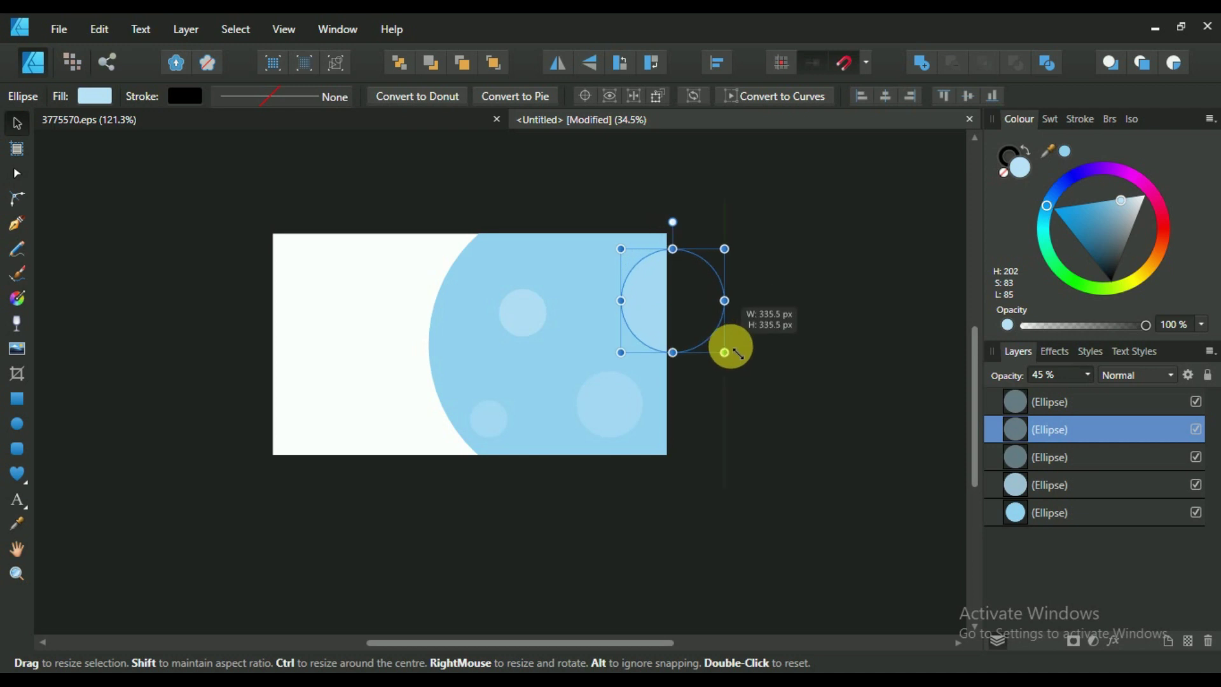
left_click_drag(685, 312, 743, 370)
left_click_drag(646, 331, 602, 333)
left_click_drag(602, 414, 464, 410)
left_click_drag(651, 313, 654, 339)
Enlarge another small circle and move it onto the blue shape's left edge.
scroll(800, 341, "up", 2)
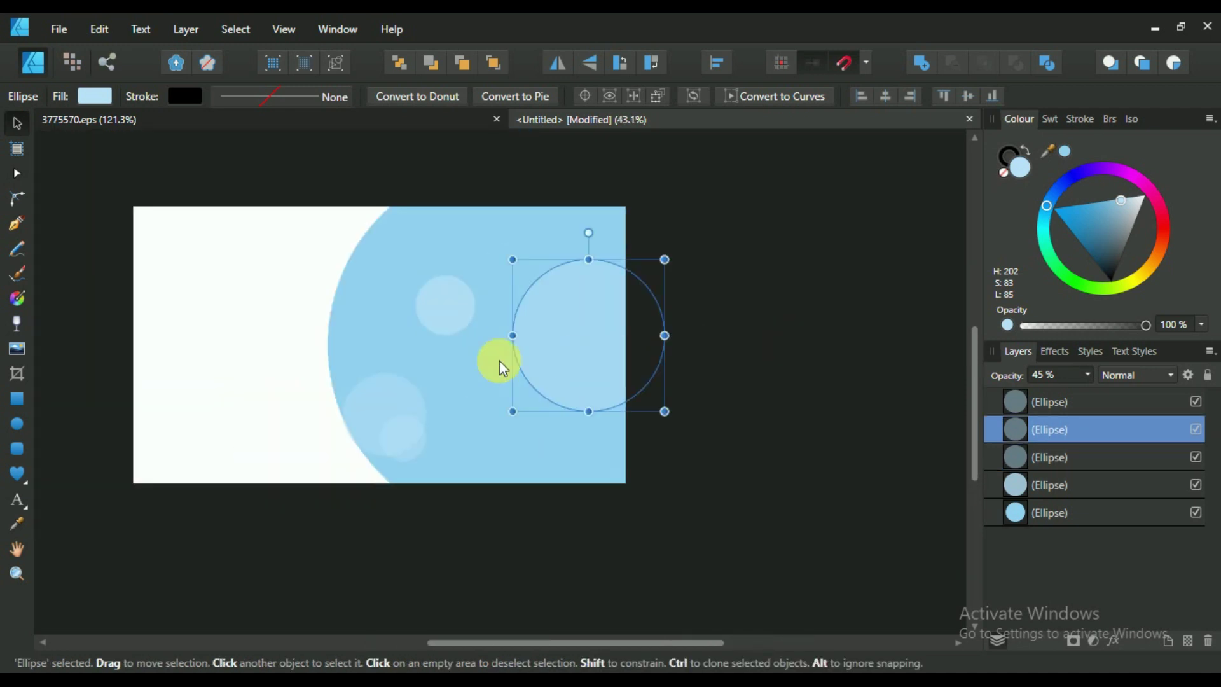
left_click(357, 376)
scroll(348, 311, "up", 1)
scroll(406, 407, "up", 2)
left_click_drag(433, 489, 443, 499)
left_click_drag(368, 430, 363, 423)
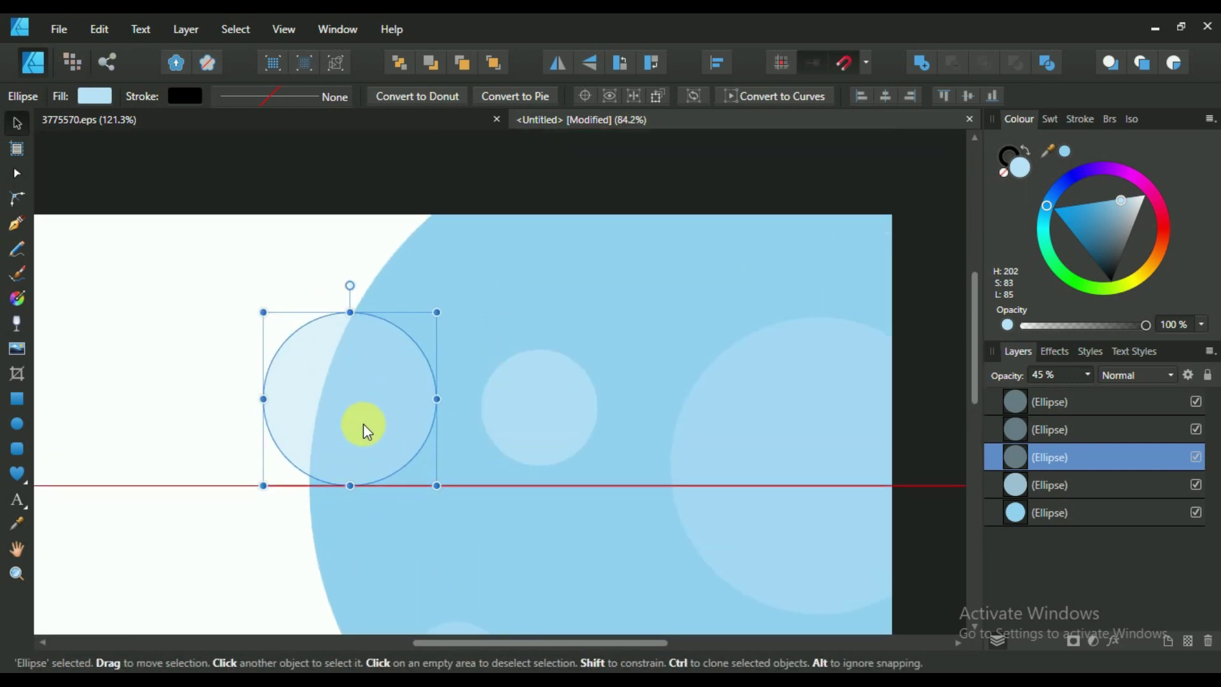
Try subtracting a small circle from the big shape, undo it, and move it onto the guide.
left_click(470, 292, "shift")
left_click(953, 66)
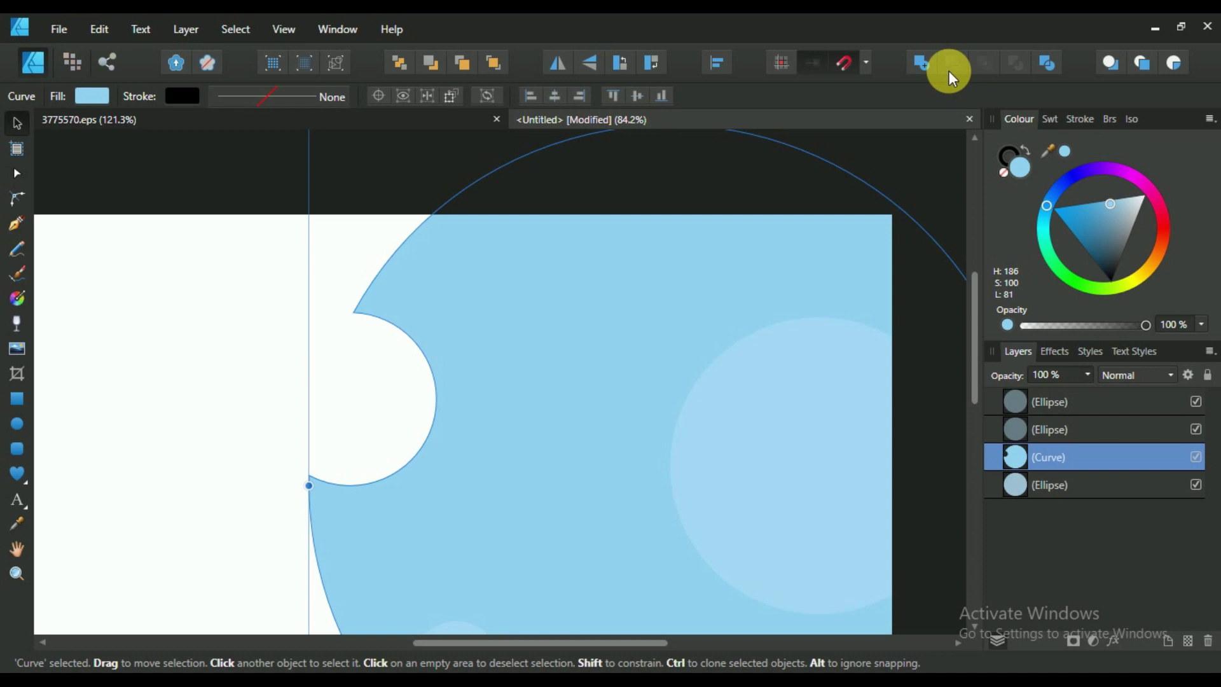
key("ctrl+z")
key("ctrl+d")
scroll(382, 455, "down", 2)
scroll(366, 453, "down", 1)
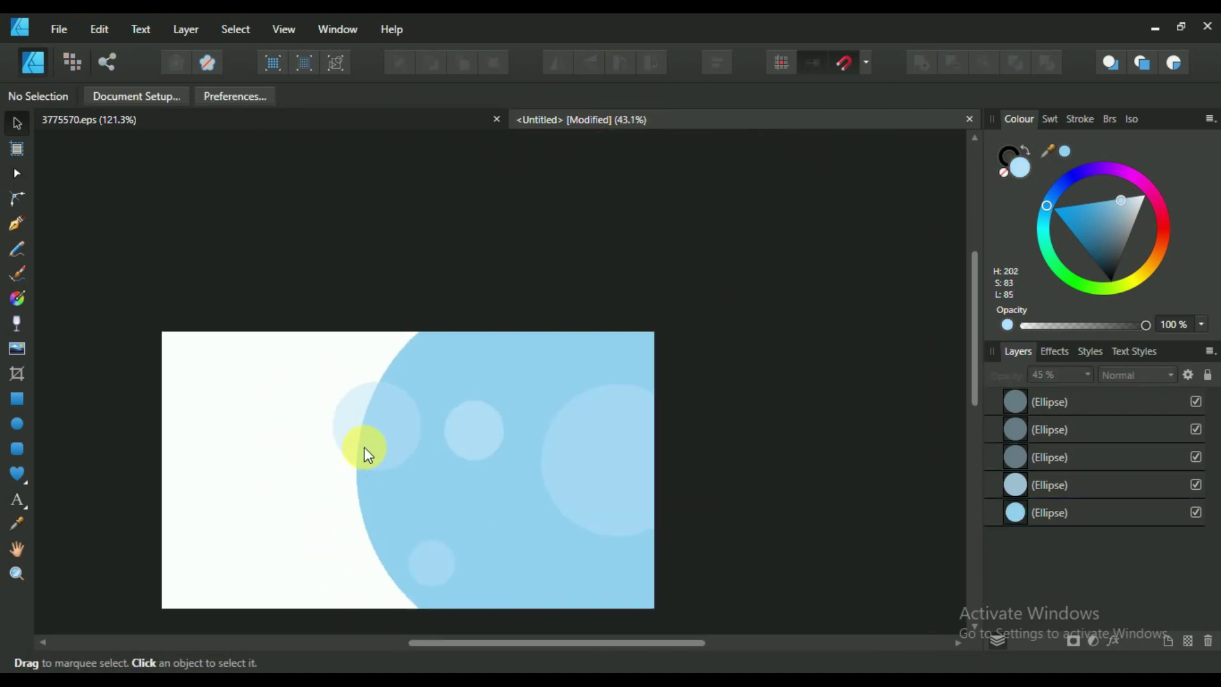
scroll(368, 454, "up", 3)
left_click_drag(421, 419, 469, 425)
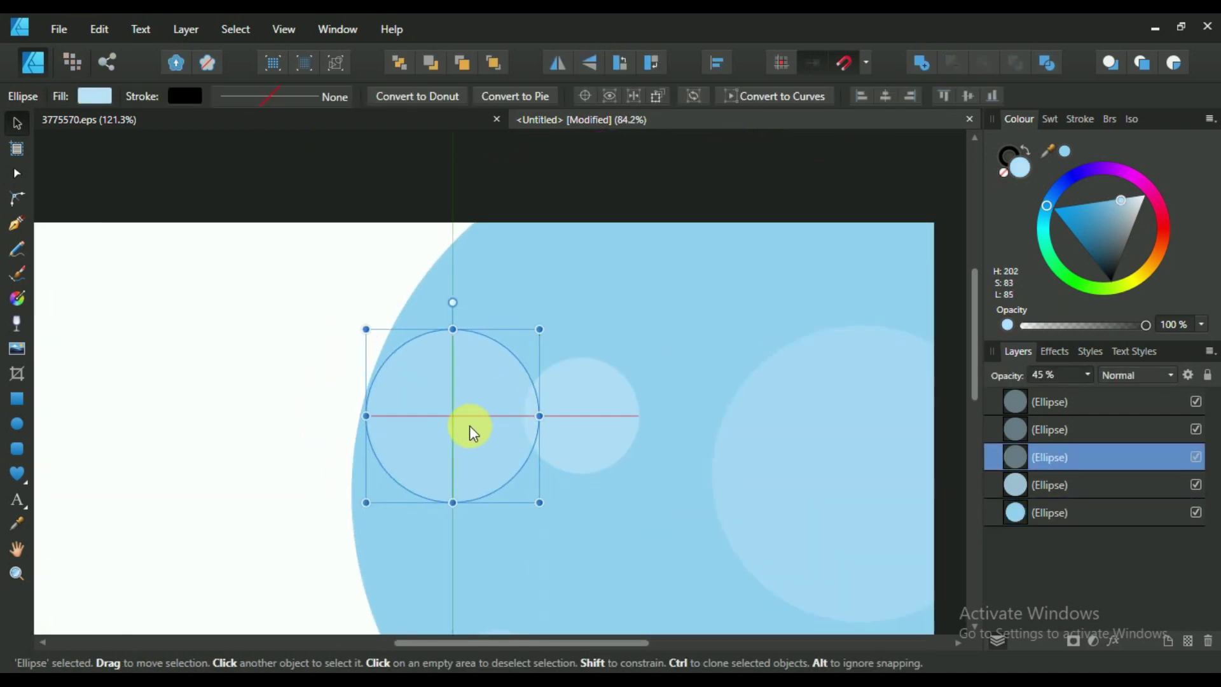
Move a small circle one level forward in the stacking order.
scroll(476, 433, "down", 3)
left_click(563, 439)
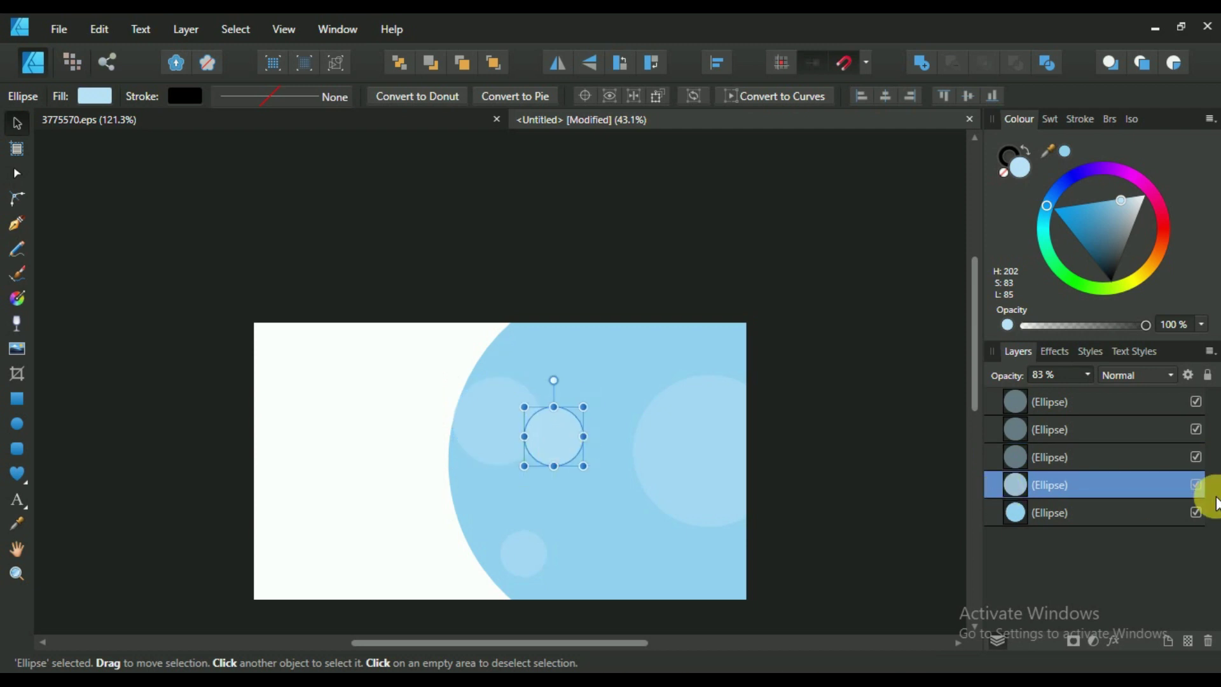
key("ctrl+bracketright")
scroll(553, 468, "up", 3)
scroll(547, 521, "up", 2)
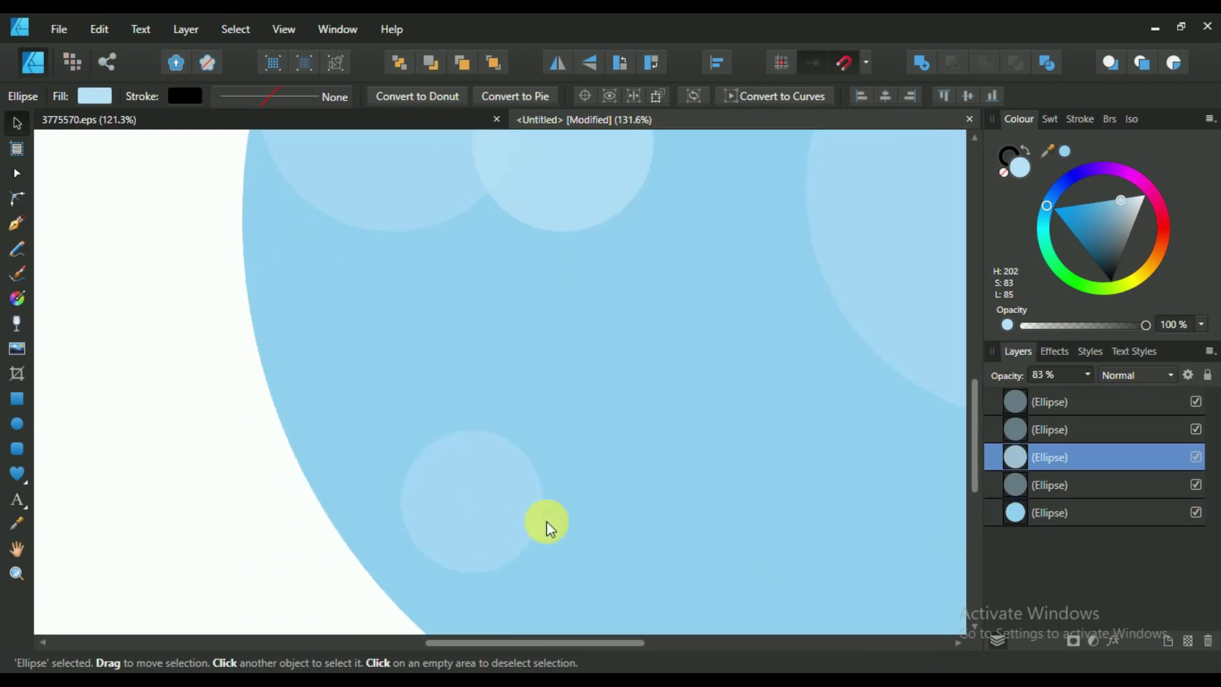
scroll(517, 483, "down", 5)
Duplicate the bottom small circle, moving the copy right and resizing it.
left_click(520, 483)
scroll(548, 483, "up", 3)
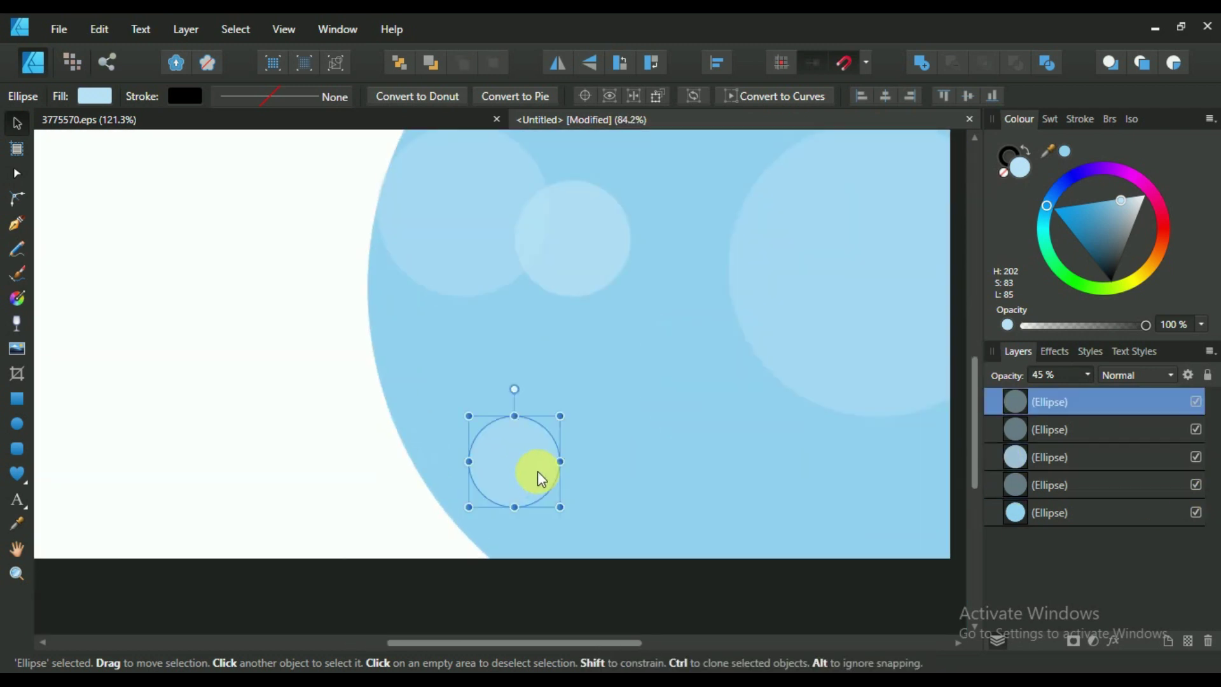
left_click_drag(510, 468, 664, 454)
left_click_drag(719, 493, 793, 537)
scroll(786, 493, "down", 4)
scroll(745, 493, "up", 1)
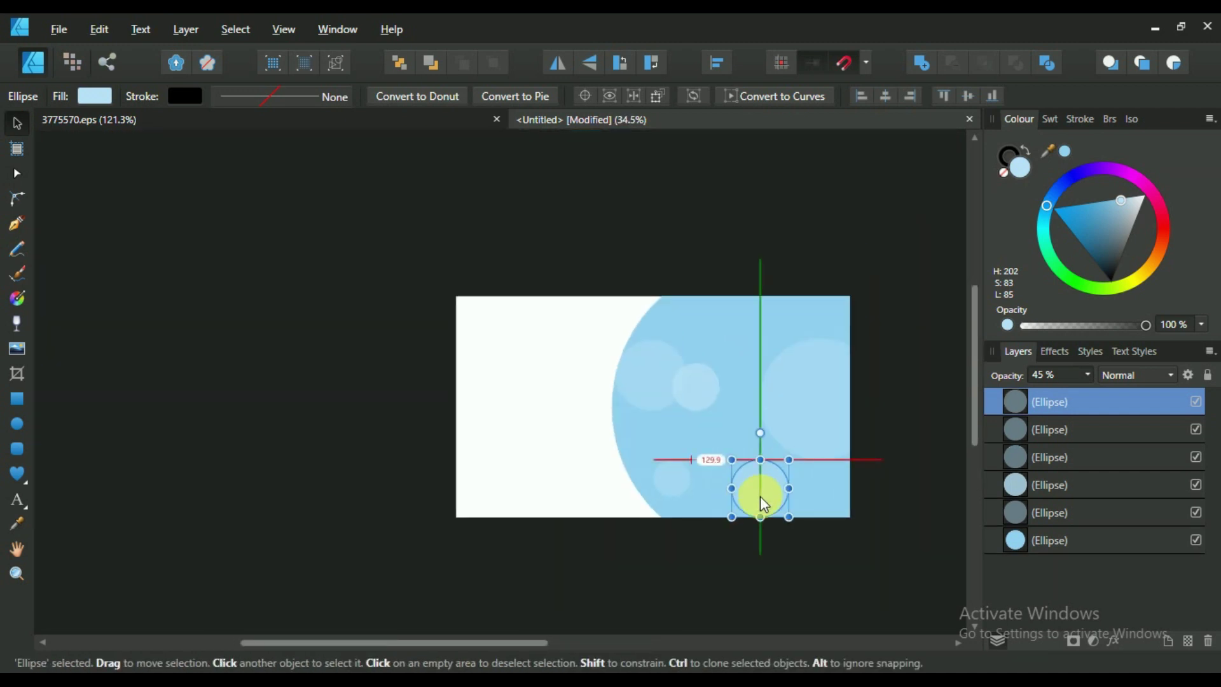
scroll(761, 496, "up", 3)
Move the large and small circle pair up and along the blue edge.
left_click(588, 327)
mouse_move(566, 350)
left_mouse_down()
mouse_move(598, 290)
mouse_move(664, 278)
left_mouse_up()
scroll(600, 291, "up", 2)
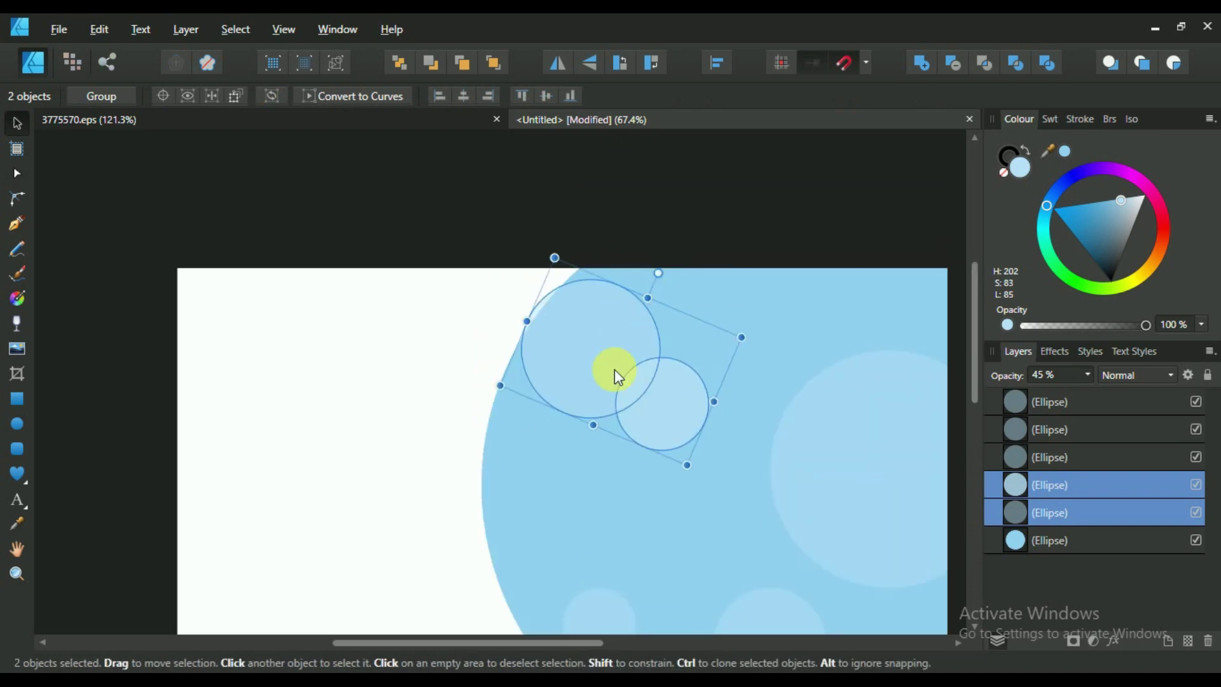
left_click_drag(627, 363, 579, 368)
scroll(621, 363, "up", 4)
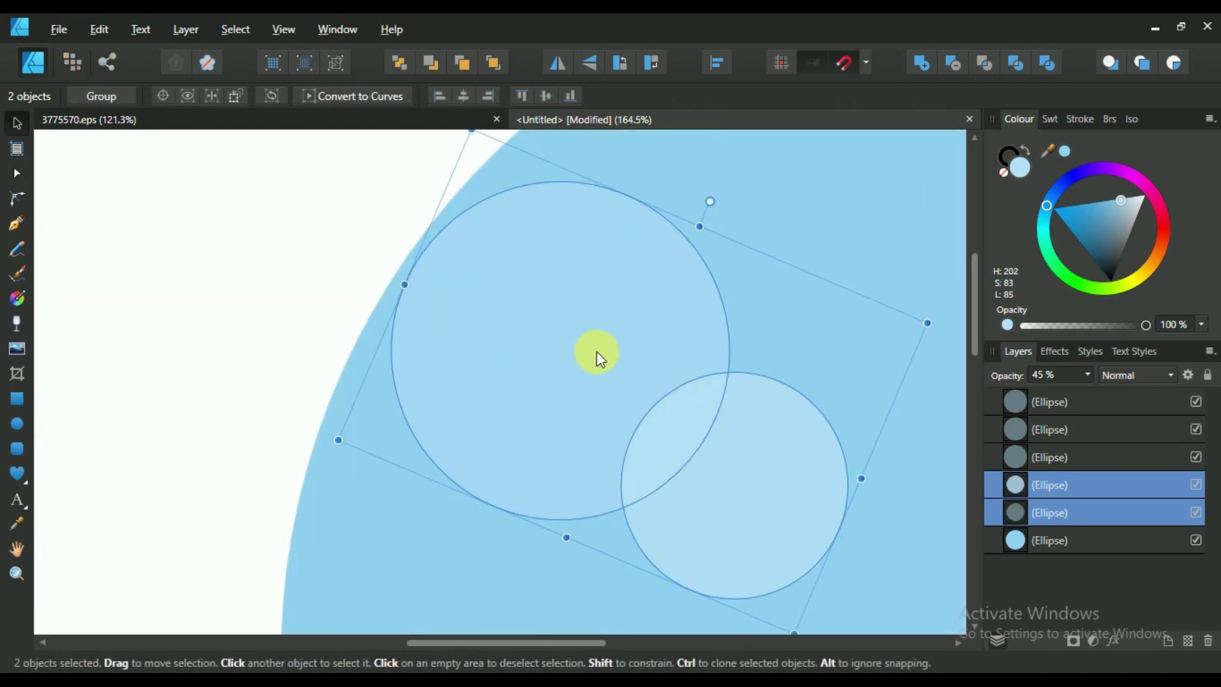
scroll(633, 360, "down", 3)
Move one pale circle upward on the blue background.
scroll(686, 286, "down", 3)
left_click(723, 227)
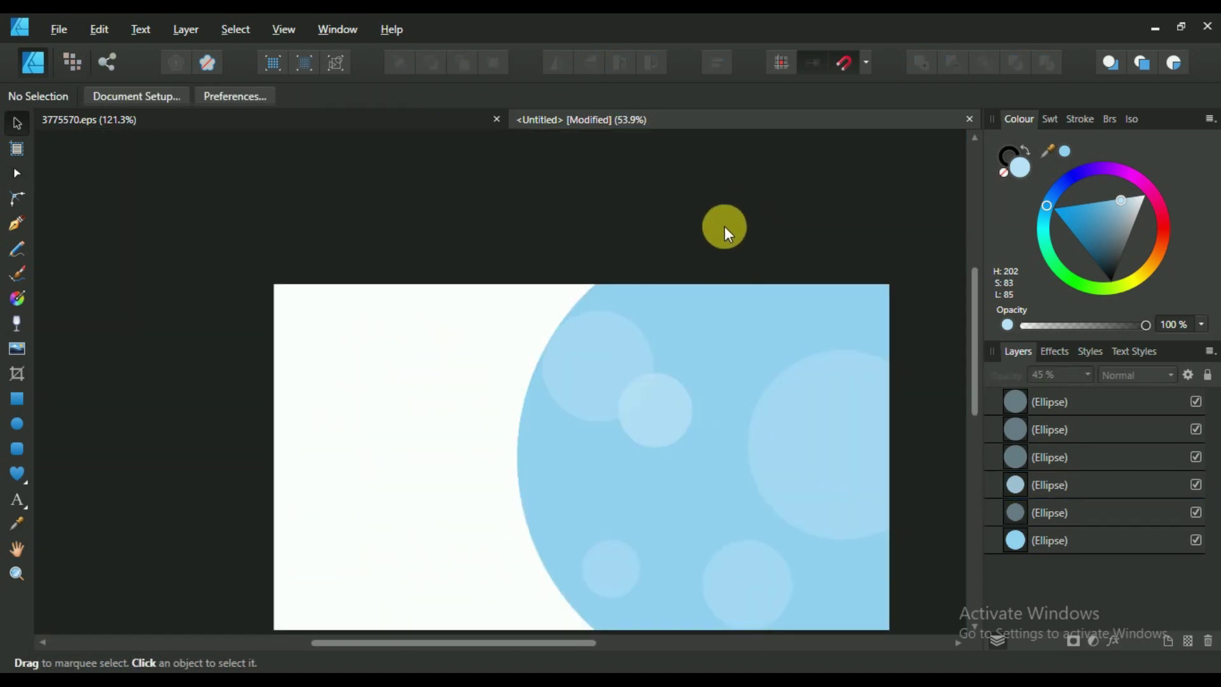
scroll(750, 299, "down", 2)
scroll(849, 493, "up", 3)
scroll(850, 492, "up", 1)
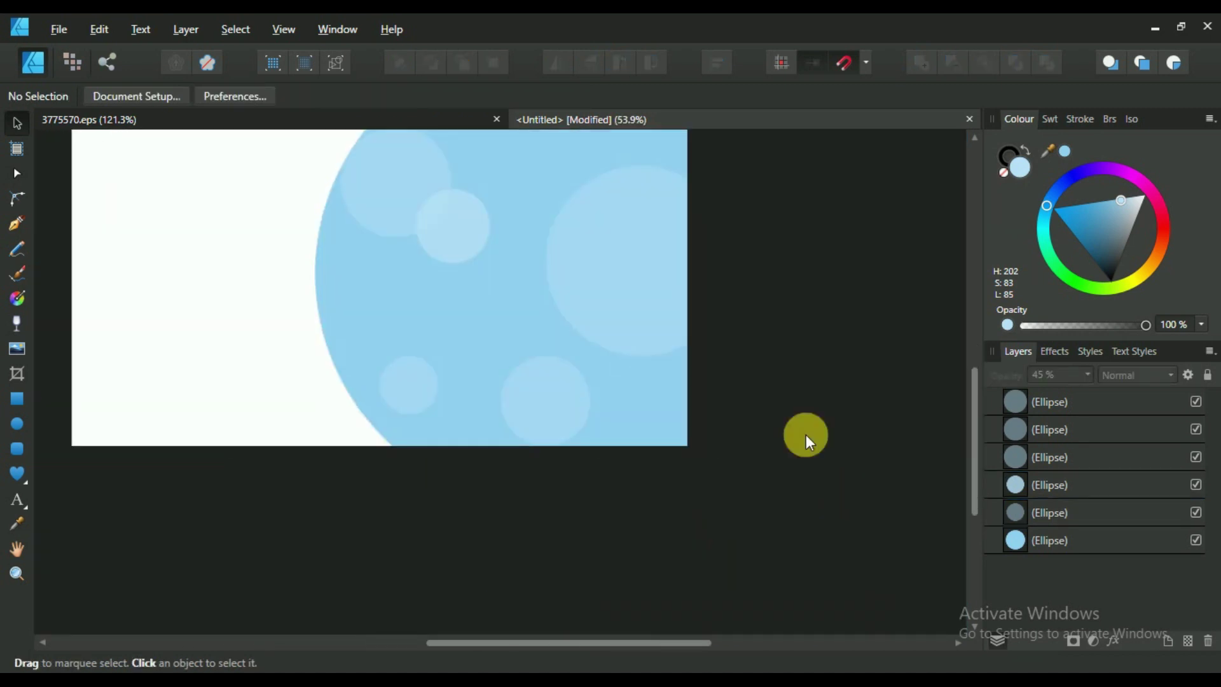
left_click(676, 423)
scroll(676, 424, "up", 2)
left_click_drag(677, 428, 677, 379)
left_click(698, 350)
scroll(698, 350, "down", 1)
scroll(698, 350, "down", 2)
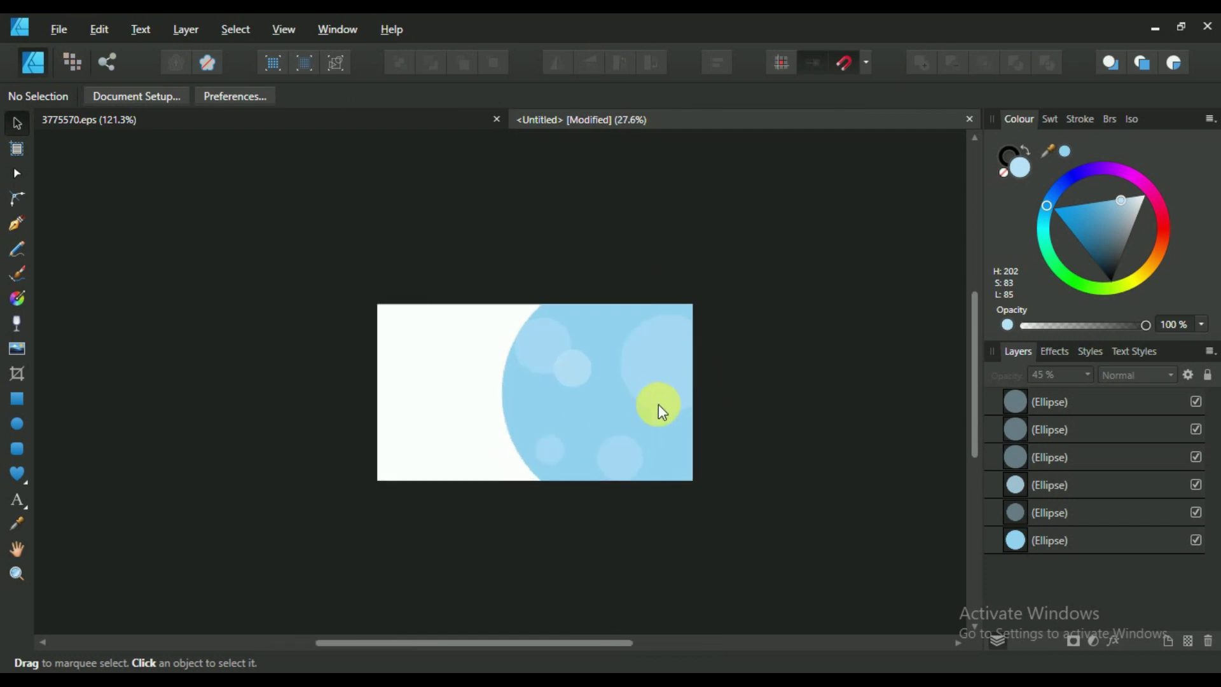
scroll(658, 407, "up", 2)
Lighten the bottom small circle's colour and set its opacity to 79%.
left_click(493, 494)
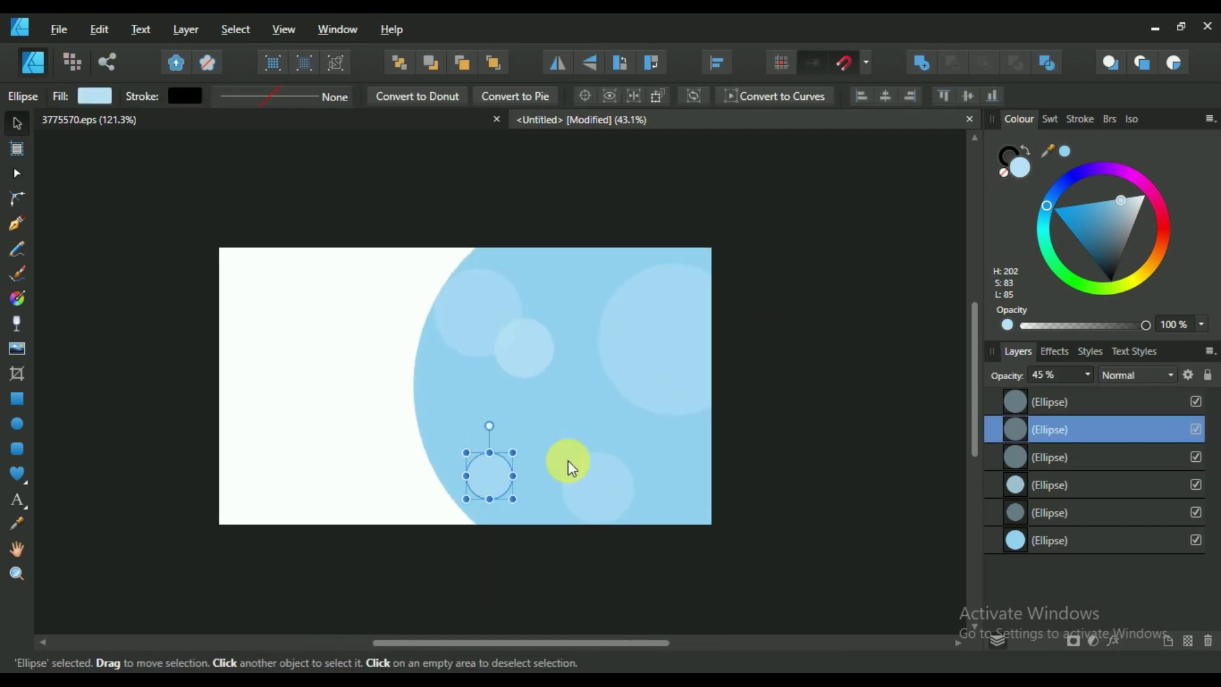
left_click(1132, 204)
left_click(1087, 375)
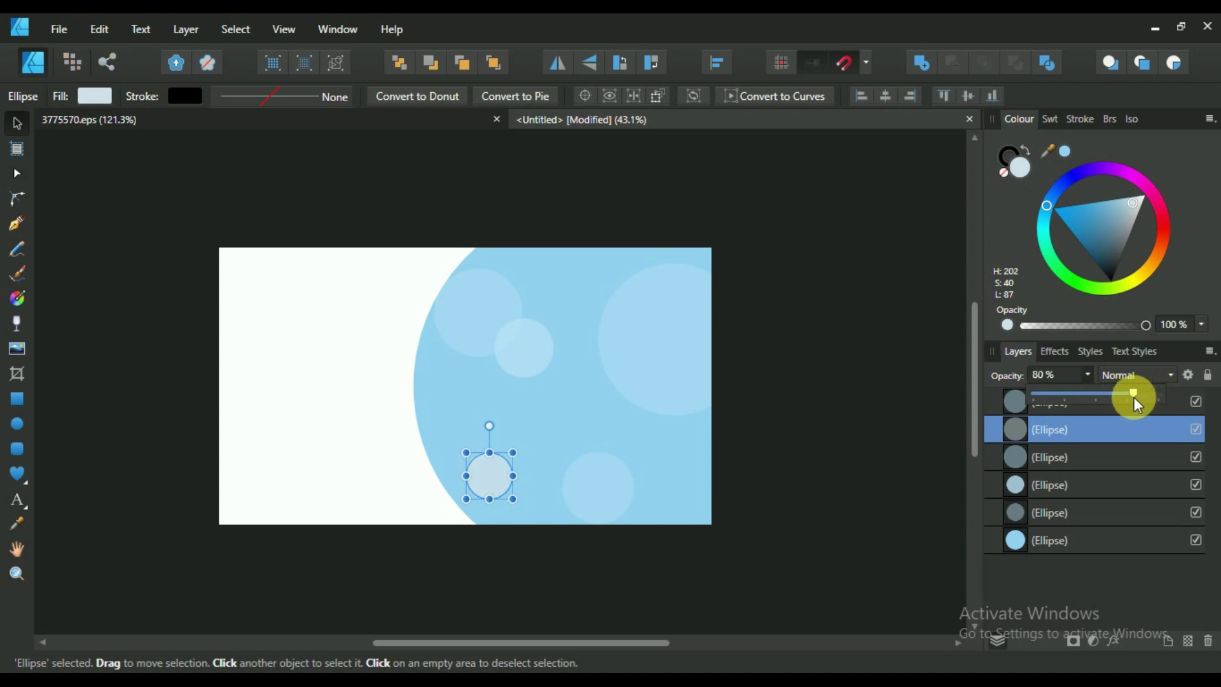
left_click(856, 368)
scroll(856, 368, "down", 1)
scroll(692, 444, "up", 1)
Brighten another small circle to full saturation on the colour wheel.
left_click(610, 471)
left_click(490, 476)
left_click(1129, 219)
left_click_drag(1129, 219, 1115, 200)
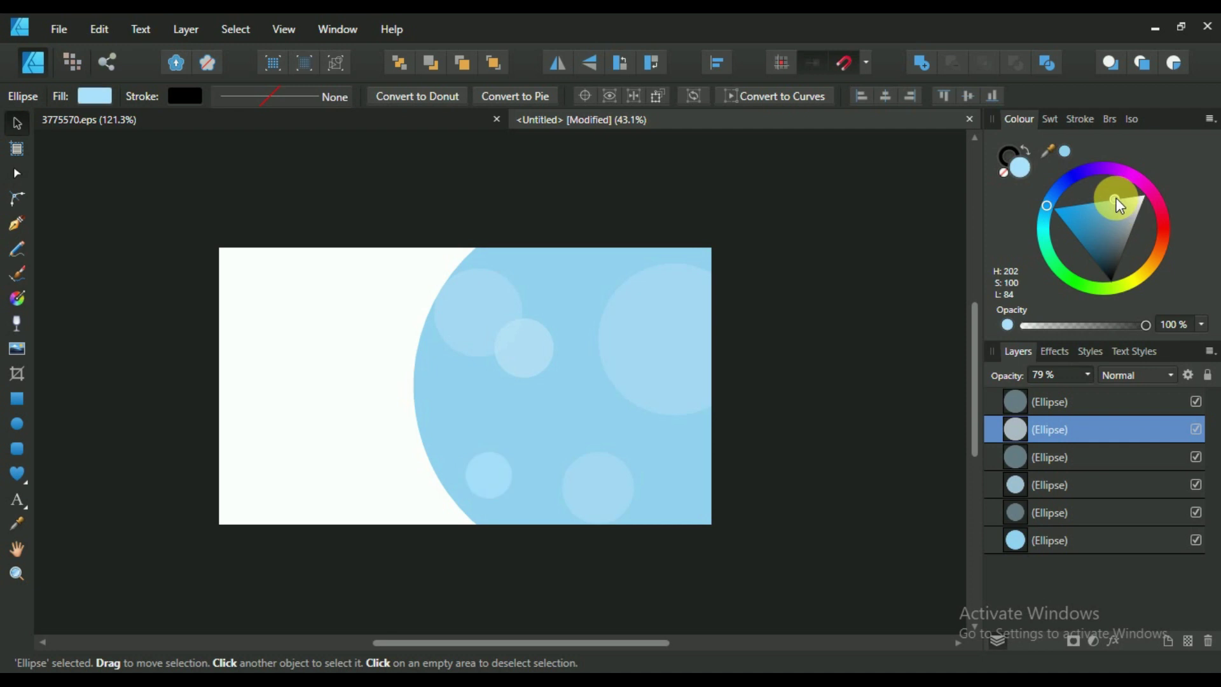
left_click(827, 305)
scroll(623, 365, "down", 2)
scroll(586, 396, "up", 3)
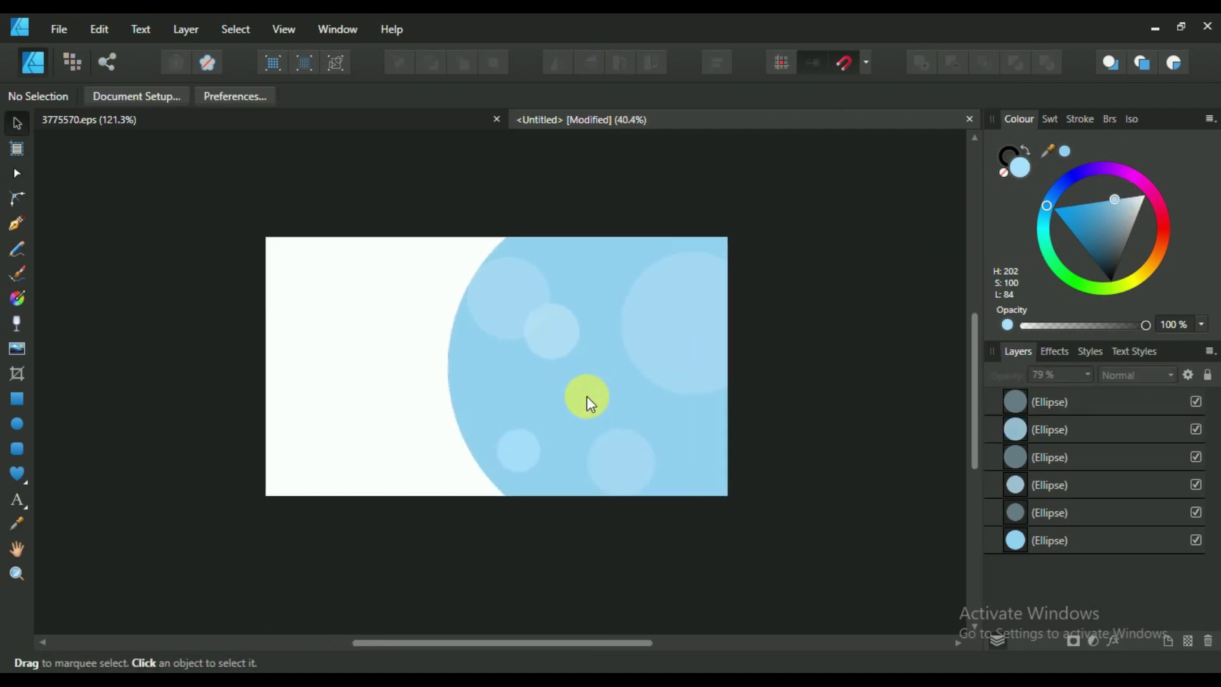
Nudge three circles slightly downward together.
left_click(681, 322)
left_click(503, 311, "shift")
left_click(555, 324, "shift")
left_click_drag(555, 324, 555, 331)
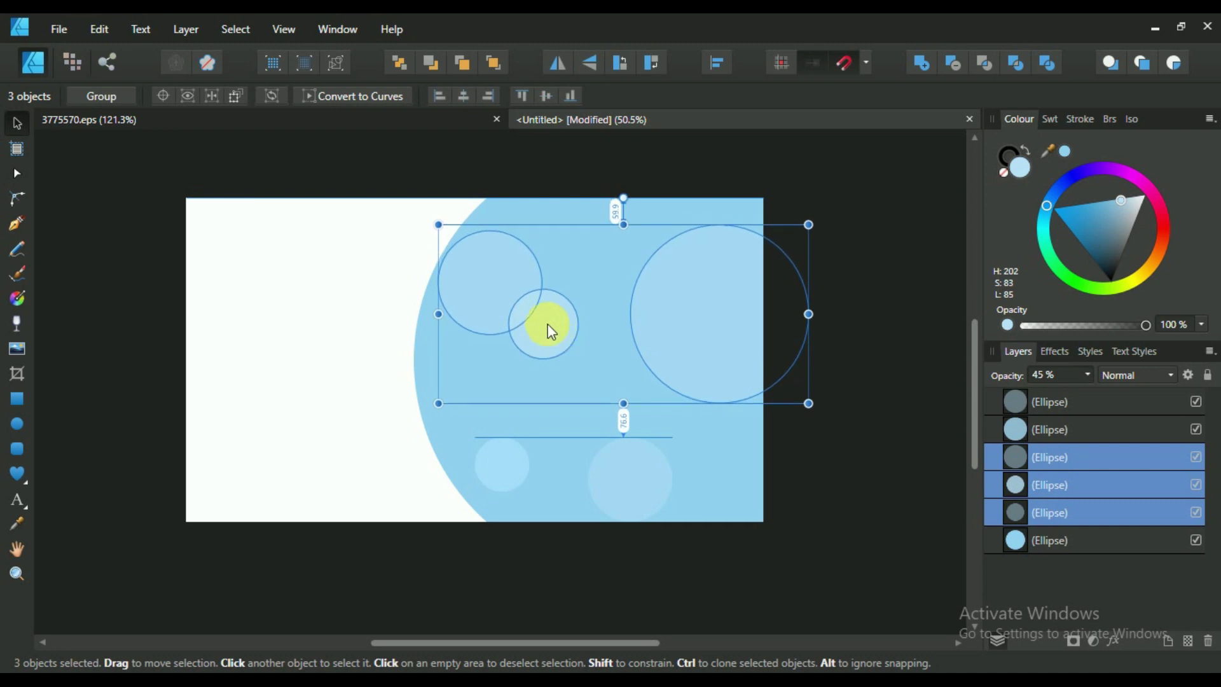
scroll(707, 378, "up", 5)
scroll(815, 199, "down", 4)
left_click(815, 200)
scroll(582, 345, "up", 1)
Shift two circles slightly left, then select the fifth ellipse layer.
left_click(451, 268)
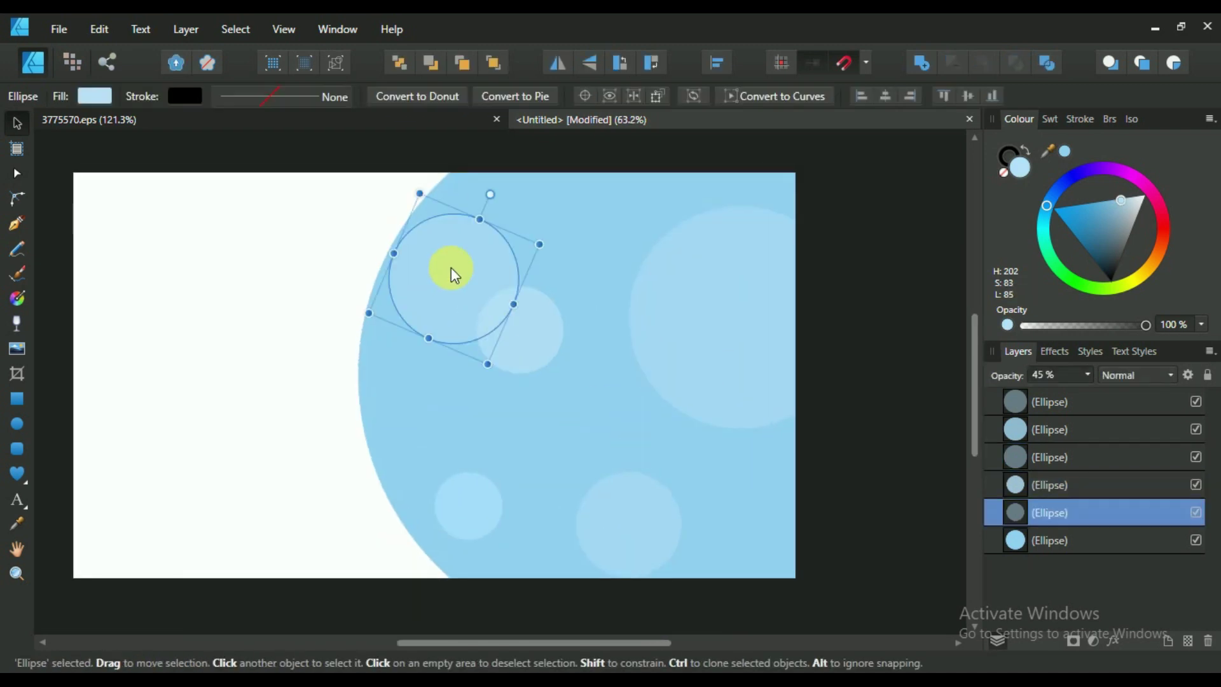
left_click(512, 321, "shift")
left_click_drag(443, 280, 433, 283)
scroll(432, 284, "down", 5)
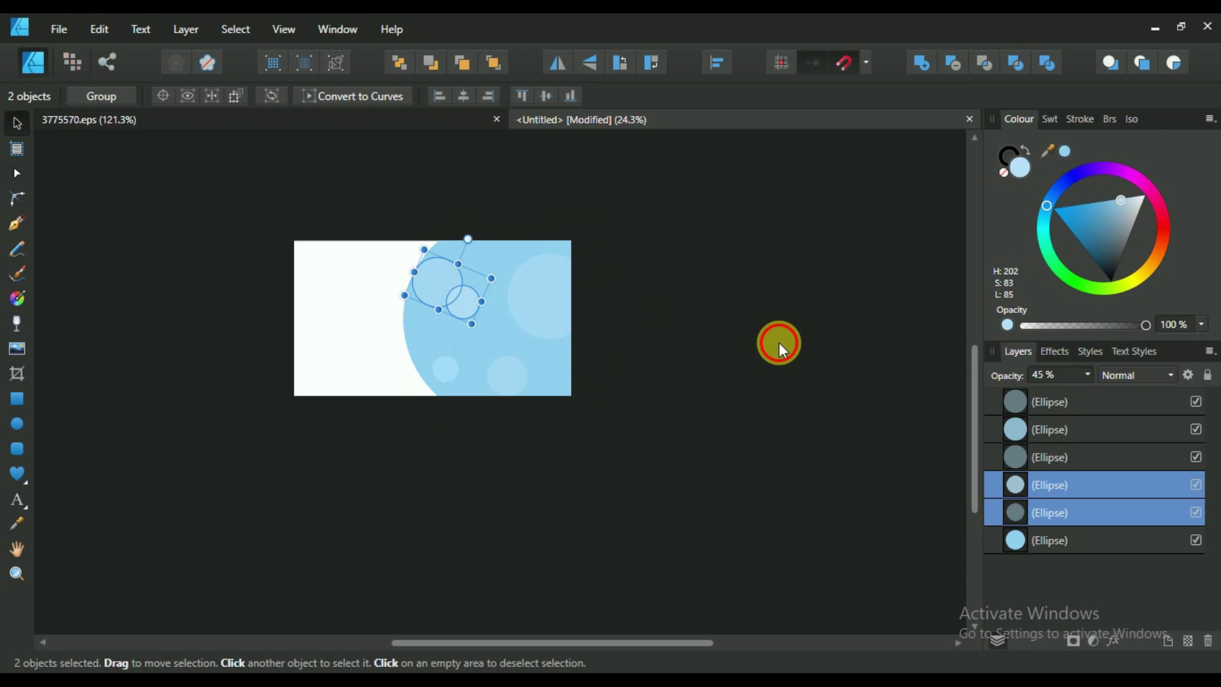
left_click(779, 341)
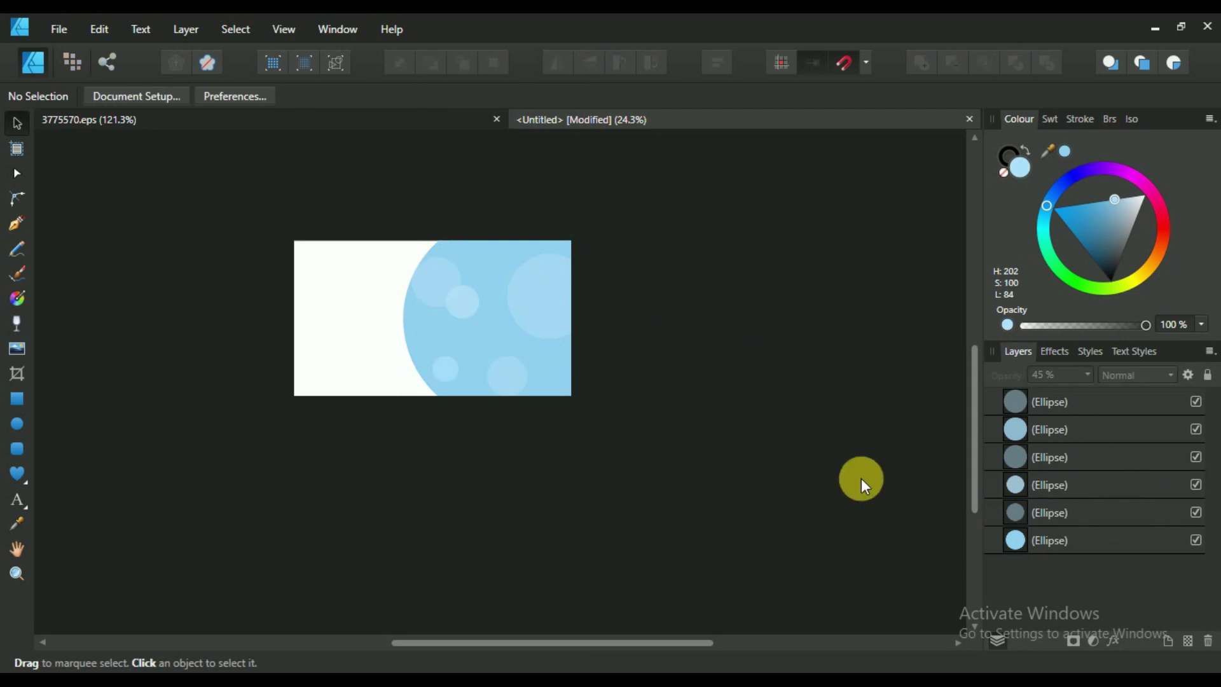
scroll(430, 294, "up", 1)
scroll(430, 295, "up", 3)
left_click(1137, 525)
Copy the 'online' illustration group and paste it into the landing page over the blue circle.
left_click(1089, 407, "shift")
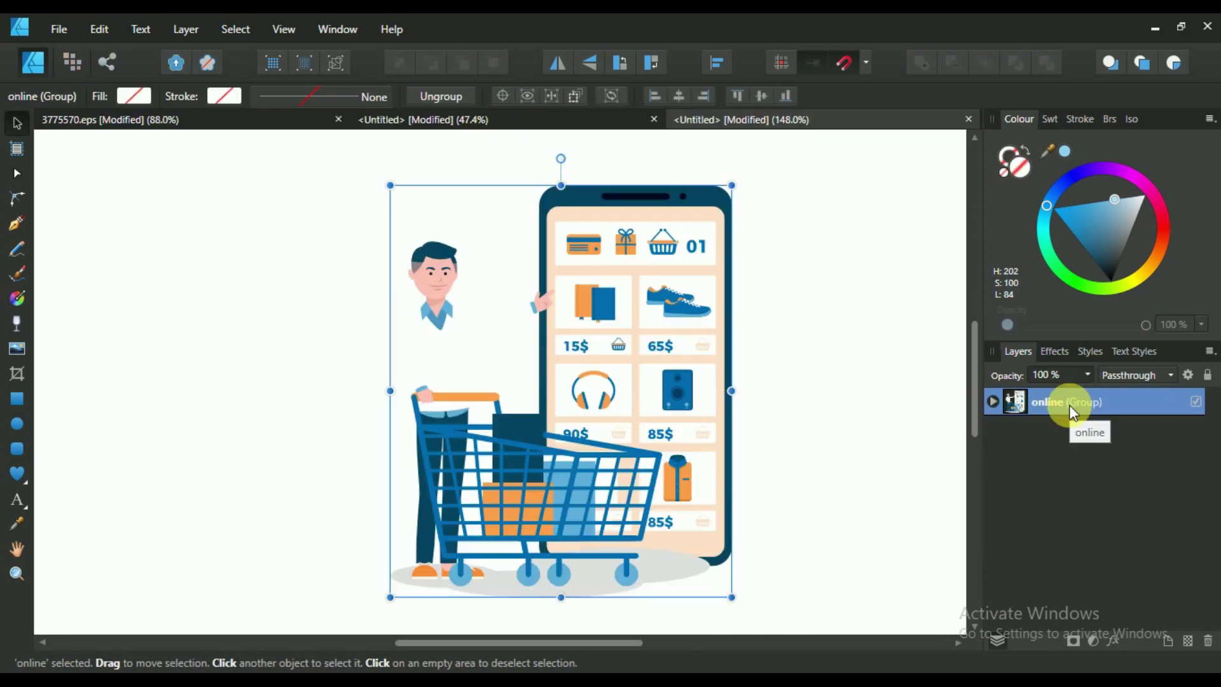
right_click(1069, 404)
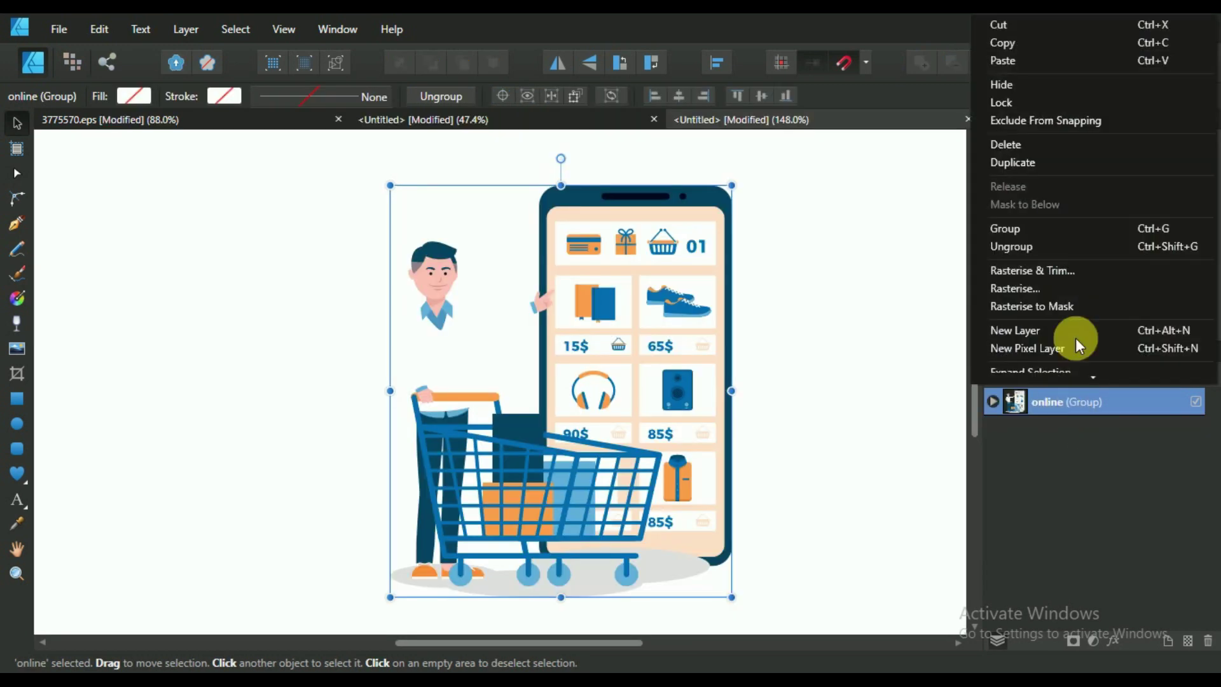
left_click(1020, 45)
left_click(582, 119)
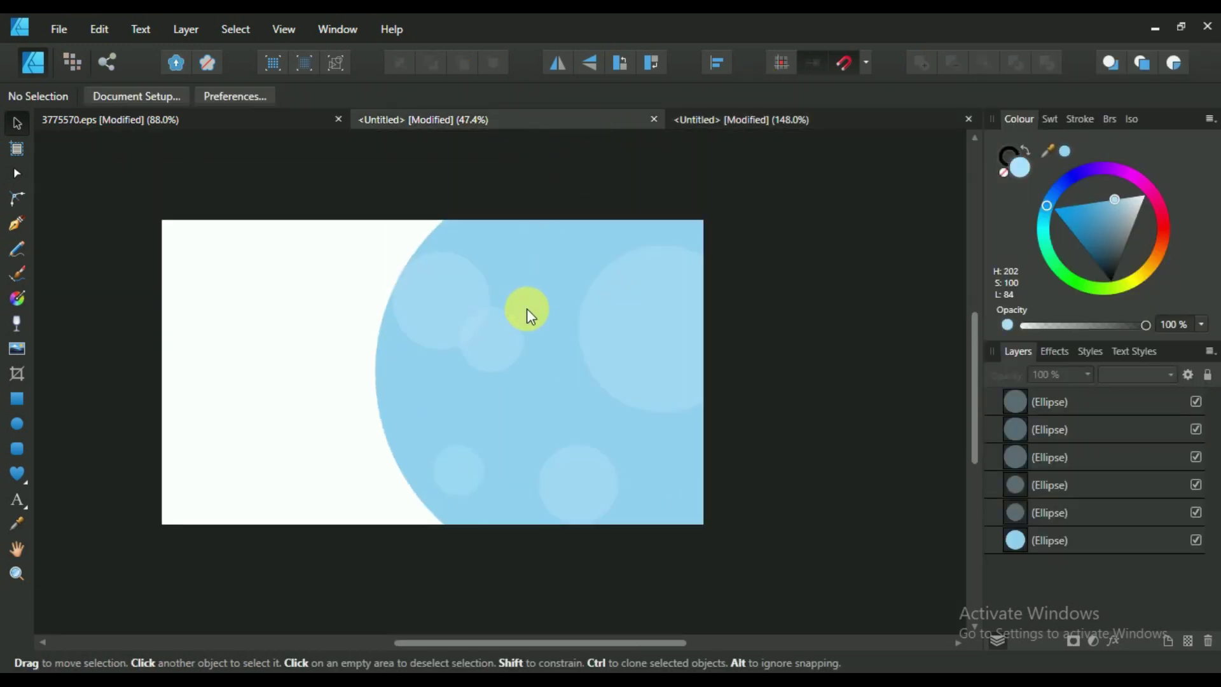
left_click(526, 308)
right_click(527, 308)
left_click(576, 363)
key("ctrl+v")
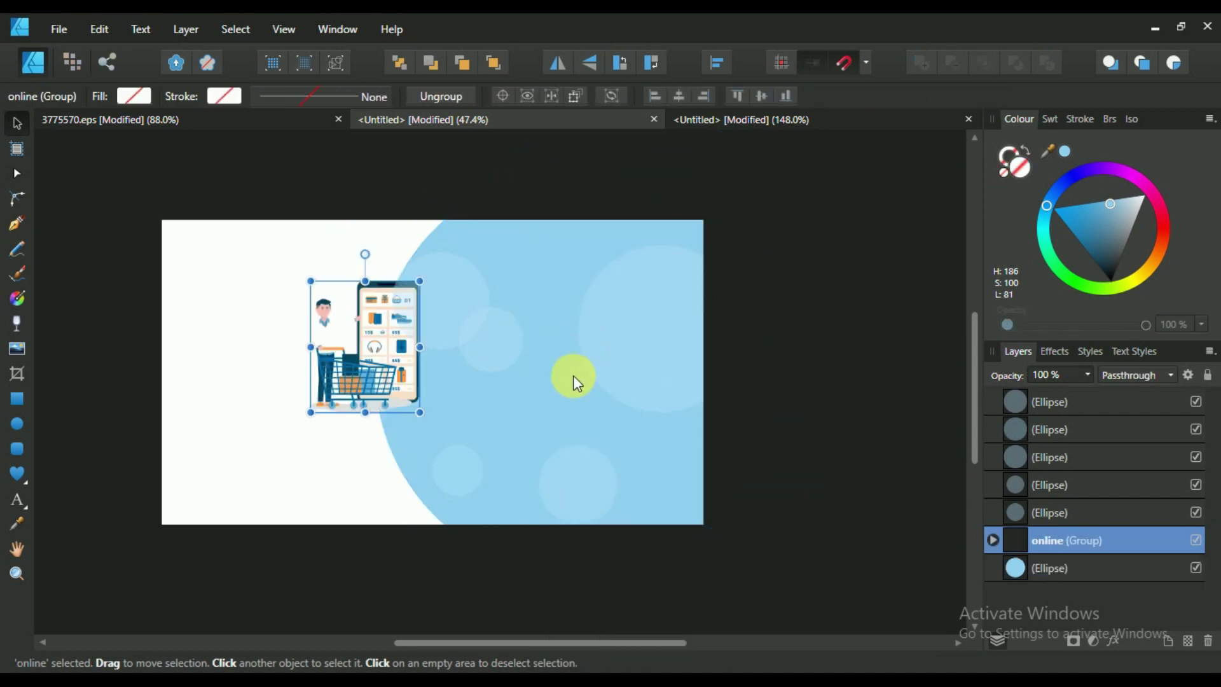
left_click_drag(521, 372, 592, 397)
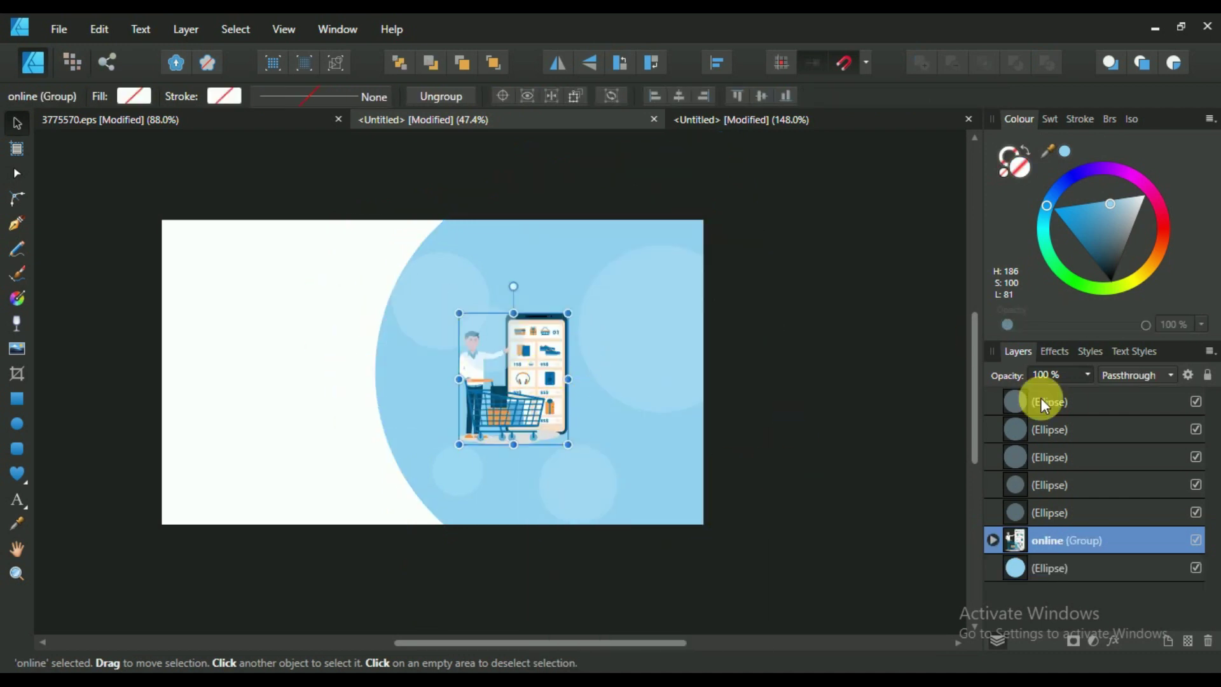
Raise the online group above all circles in the stack and enlarge it over the blue circle.
left_click_drag(1073, 542, 1069, 379)
left_click_drag(1069, 471, 1068, 394)
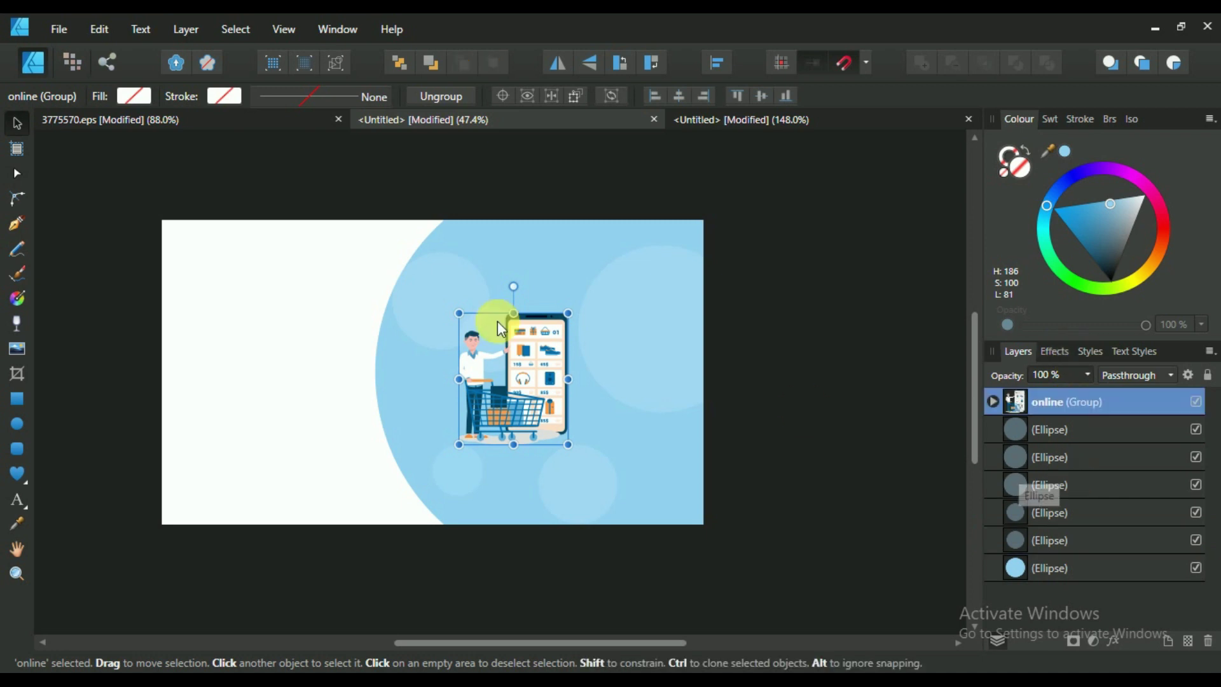
left_click_drag(568, 444, 663, 535)
left_click_drag(594, 451, 604, 453)
scroll(604, 453, "up", 5)
Recolour the floor shadows under the cart and shoes a lighter blue.
double_click(635, 478)
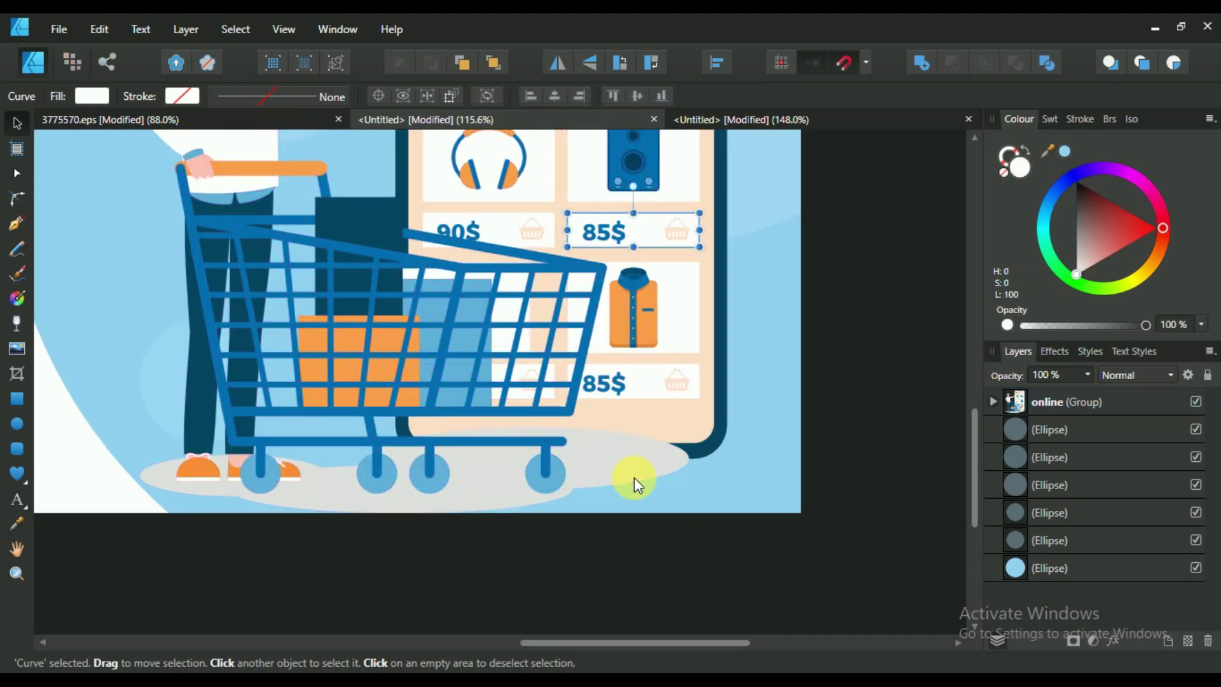
scroll(641, 496, "down", 2)
scroll(693, 490, "down", 2)
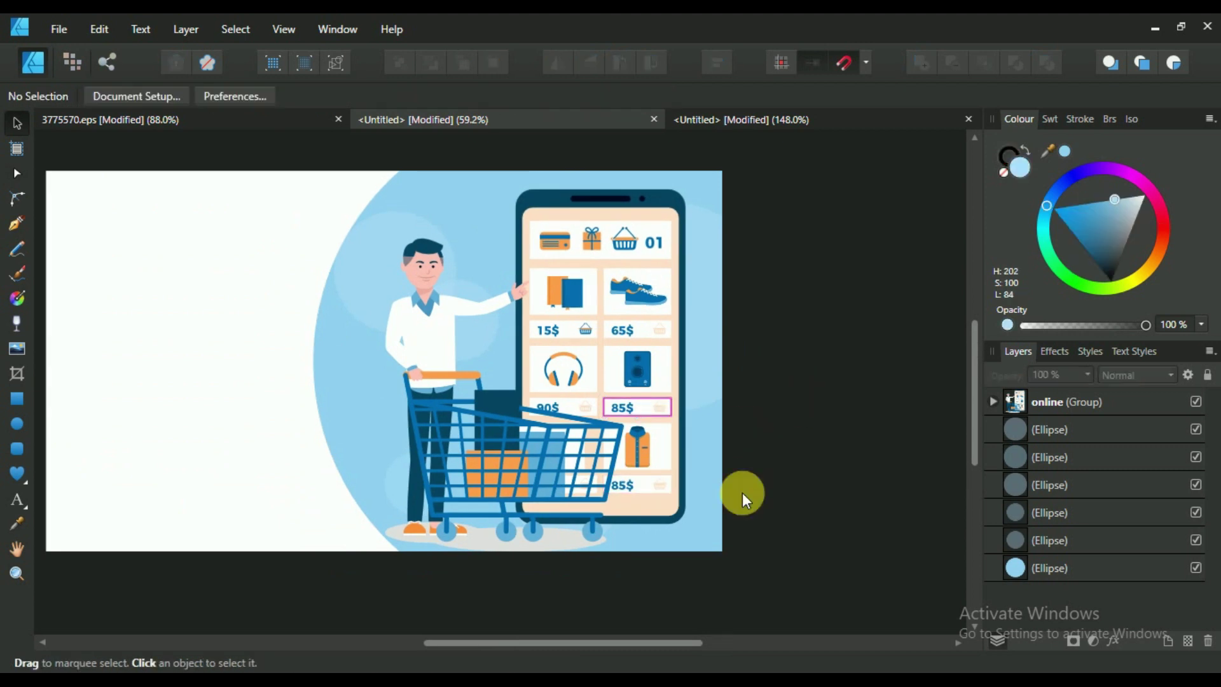
scroll(594, 548, "up", 2)
scroll(429, 556, "up", 1)
scroll(445, 552, "down", 2)
left_click(445, 552)
scroll(445, 552, "up", 2)
left_click(547, 554)
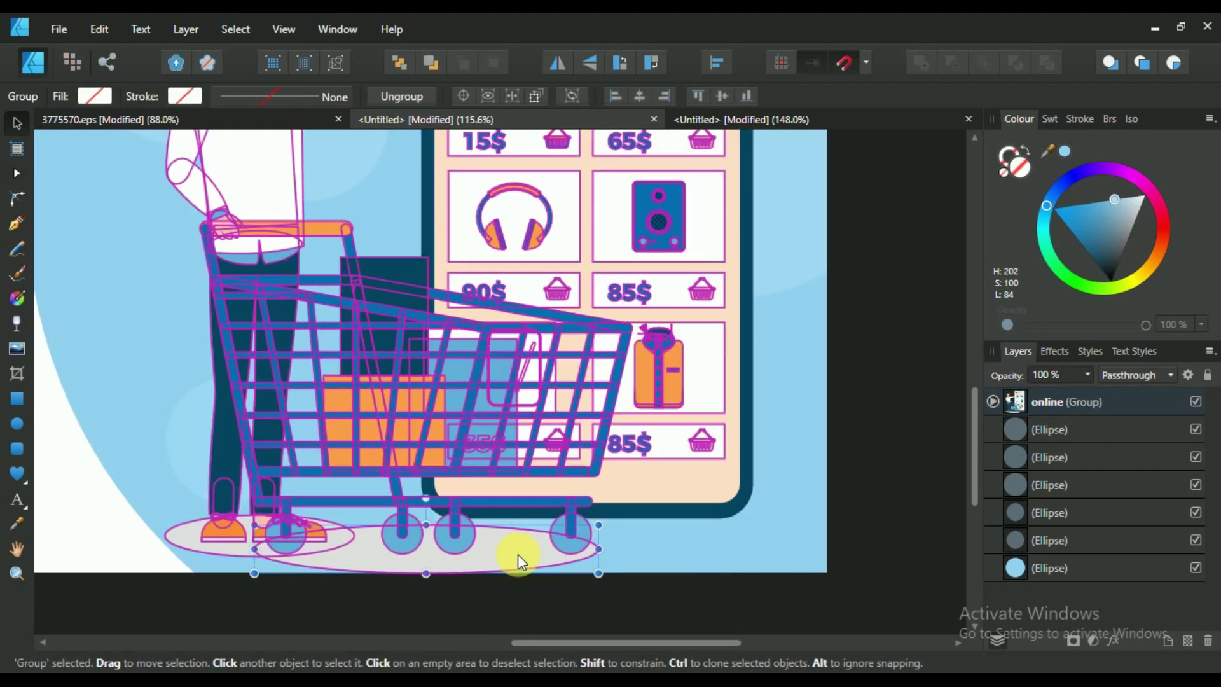
double_click(518, 554)
left_click(208, 550, "shift")
left_click_drag(1057, 153, 1122, 208)
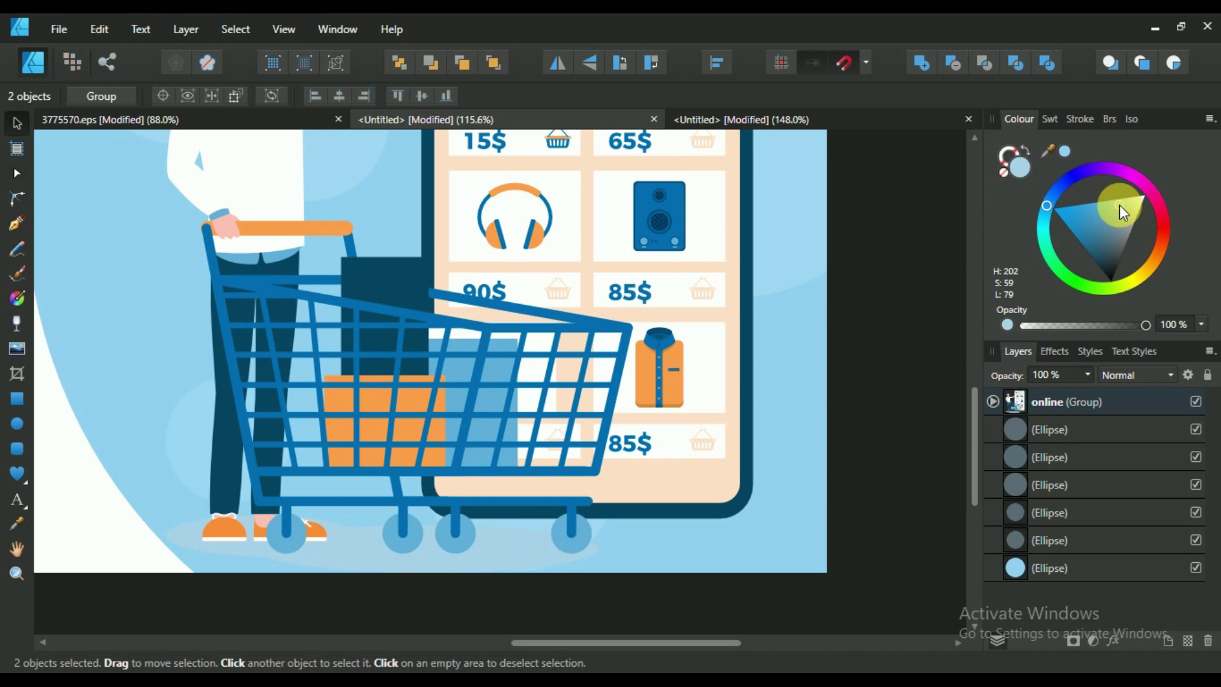
mouse_move(1122, 204)
left_mouse_down()
mouse_move(1135, 199)
mouse_move(1123, 189)
left_mouse_up()
scroll(630, 423, "down", 5)
scroll(629, 423, "up", 2)
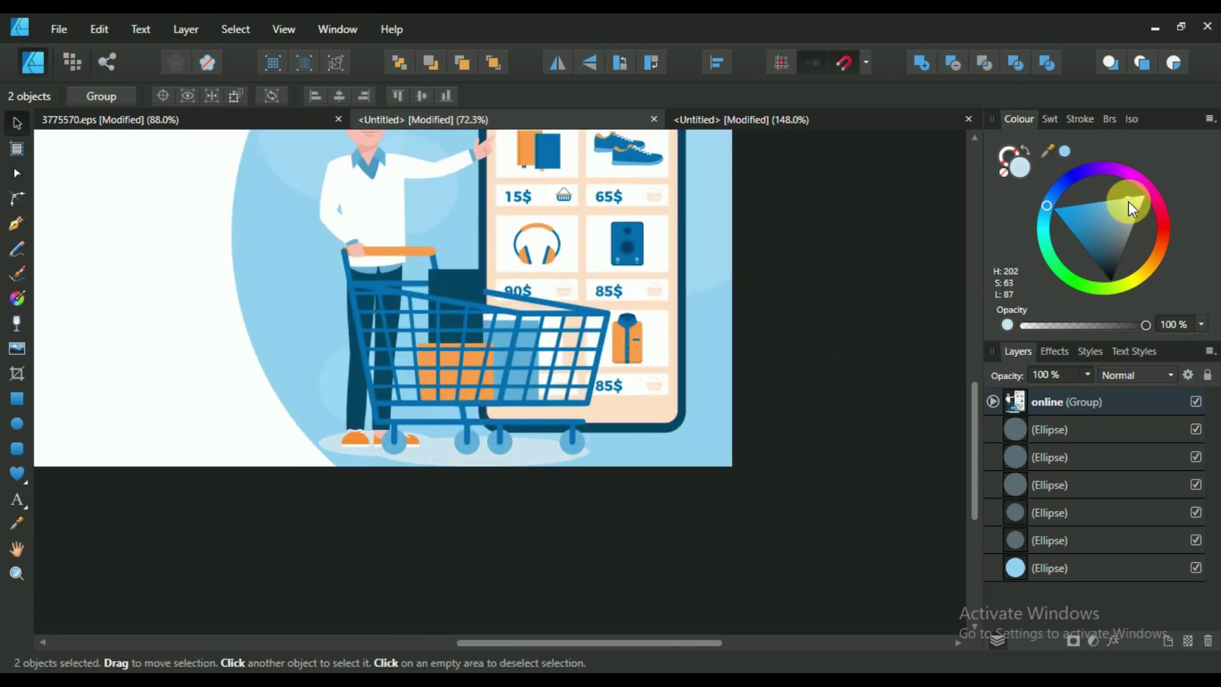
scroll(744, 430, "down", 2)
scroll(453, 454, "up", 3)
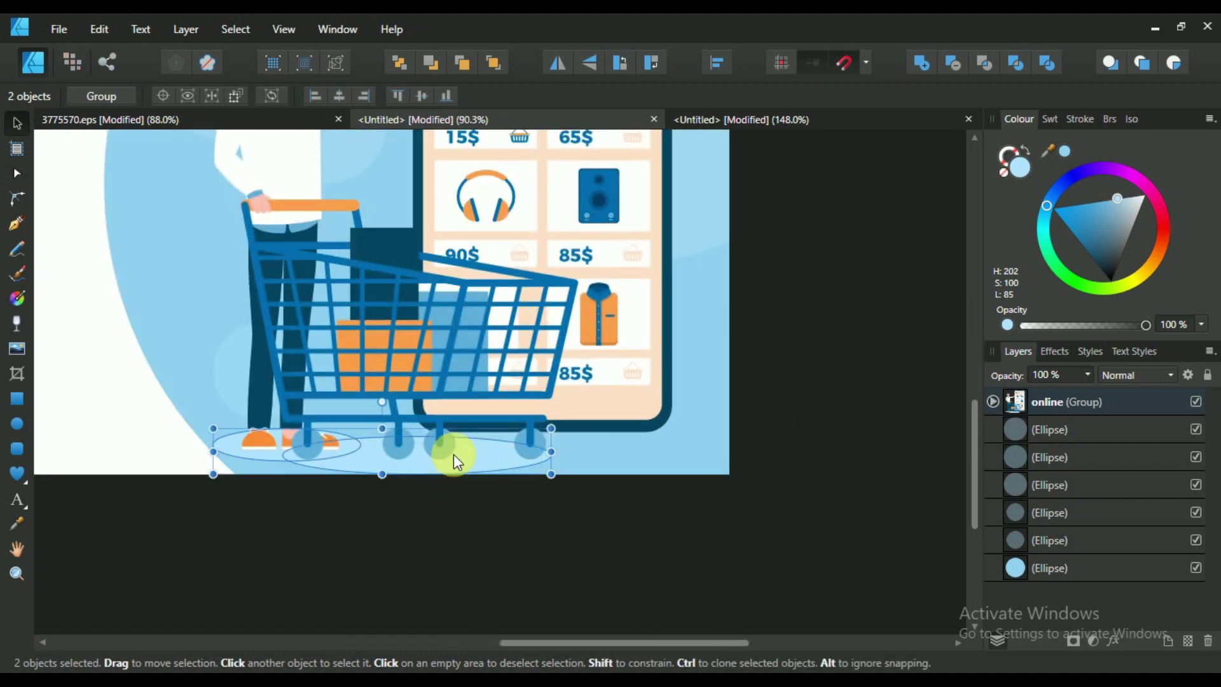
Move the shadow right under the cart wheels and send its curve back one level.
left_click(478, 454)
left_click_drag(482, 456, 607, 446)
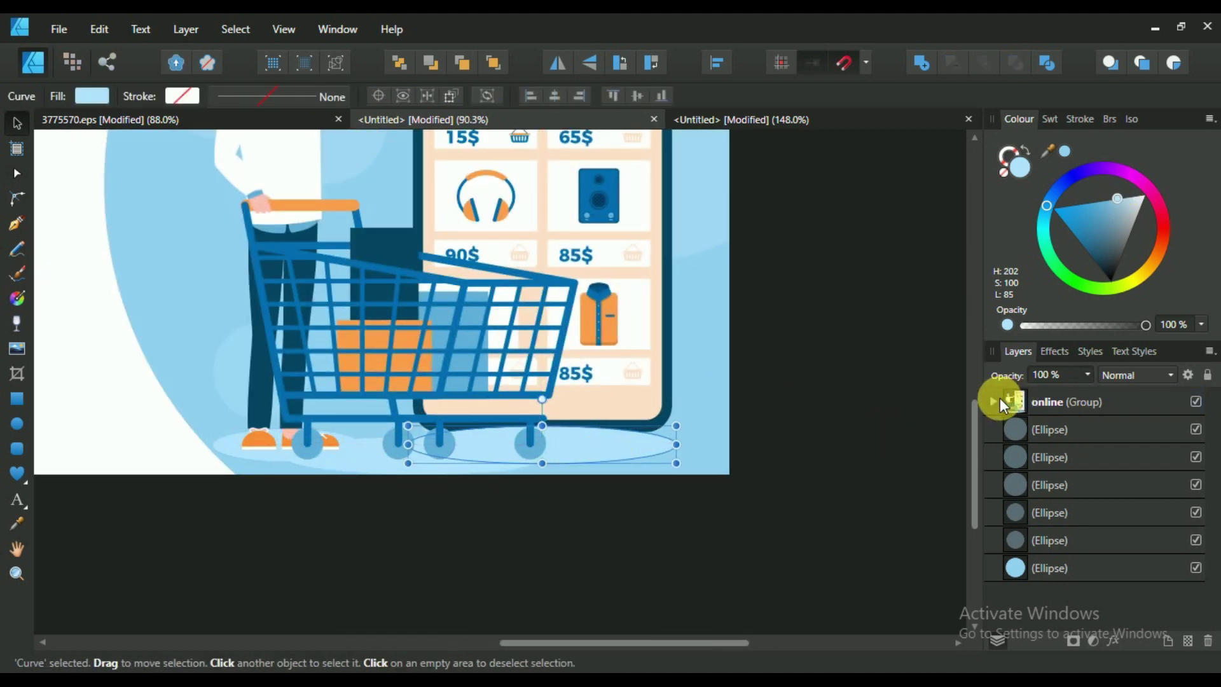
left_click(1000, 398)
right_click(589, 452)
left_click(570, 455)
double_click(570, 455)
right_click(571, 455)
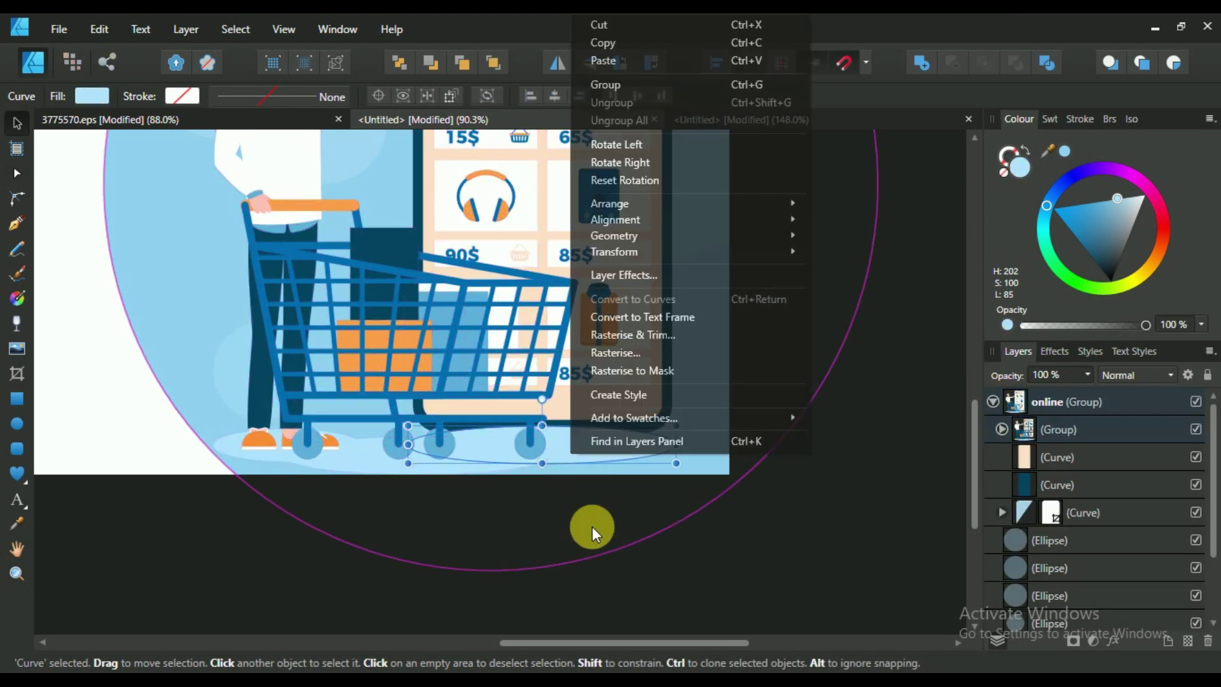
left_click(607, 42)
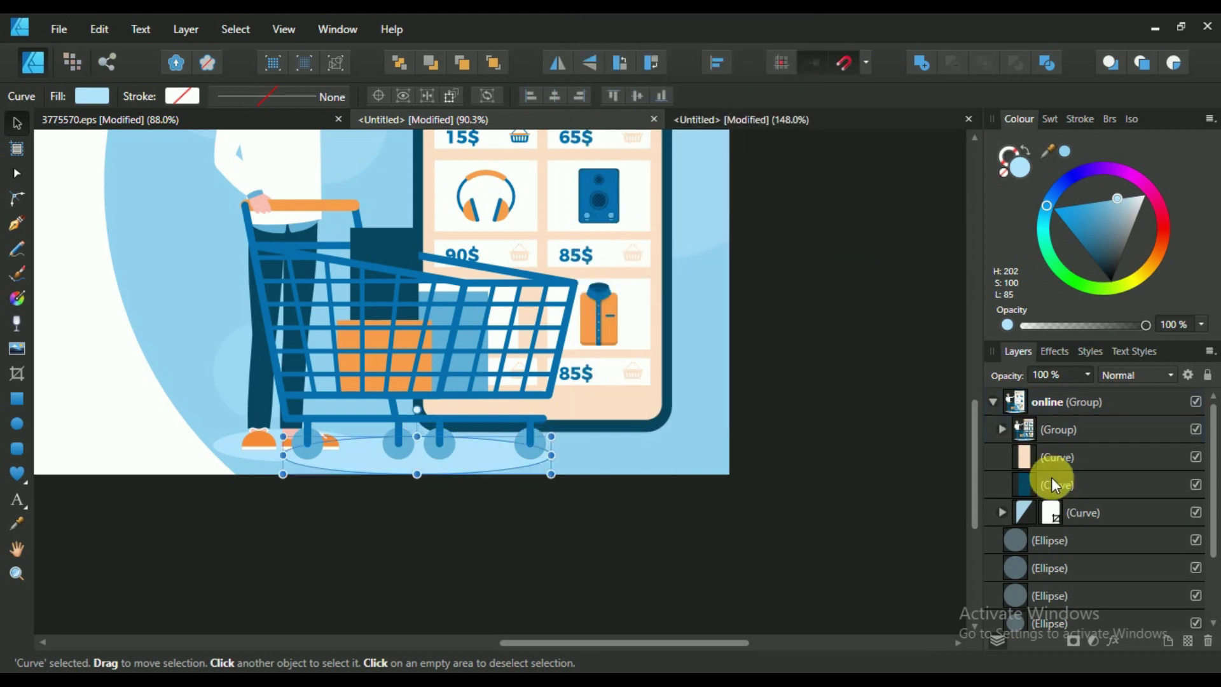
left_click(1059, 485)
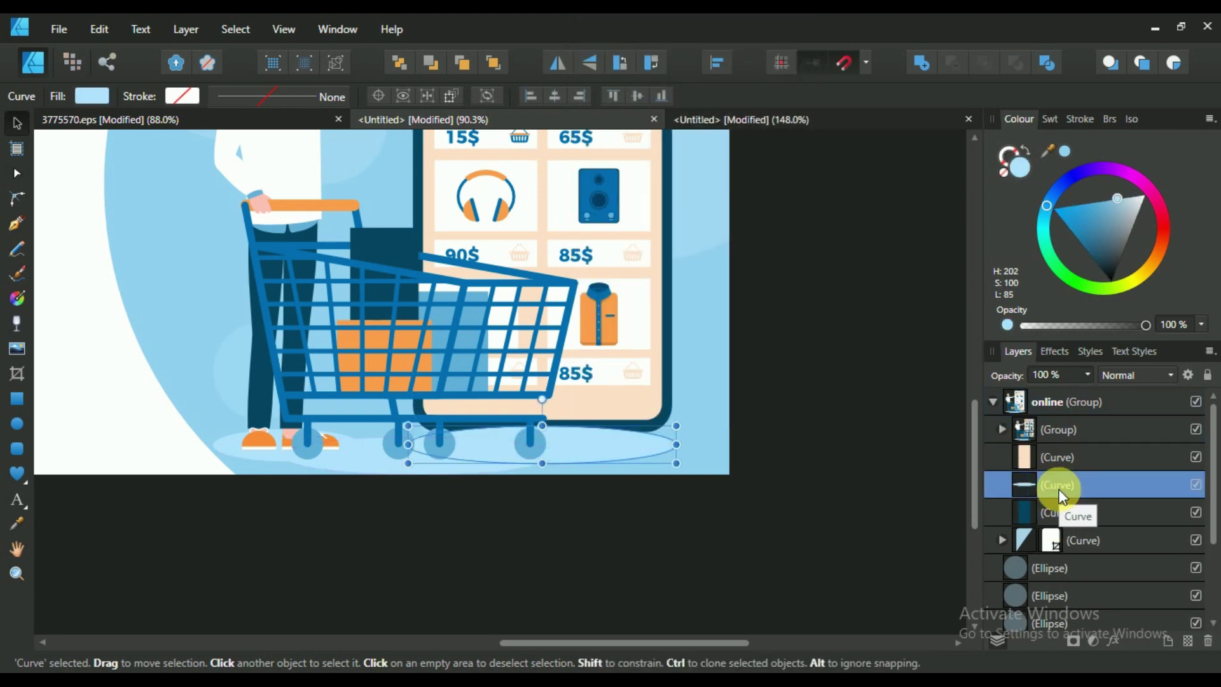
key("ctrl+bracketleft")
Select the large blue background circle while reviewing the layout.
scroll(546, 444, "up", 3)
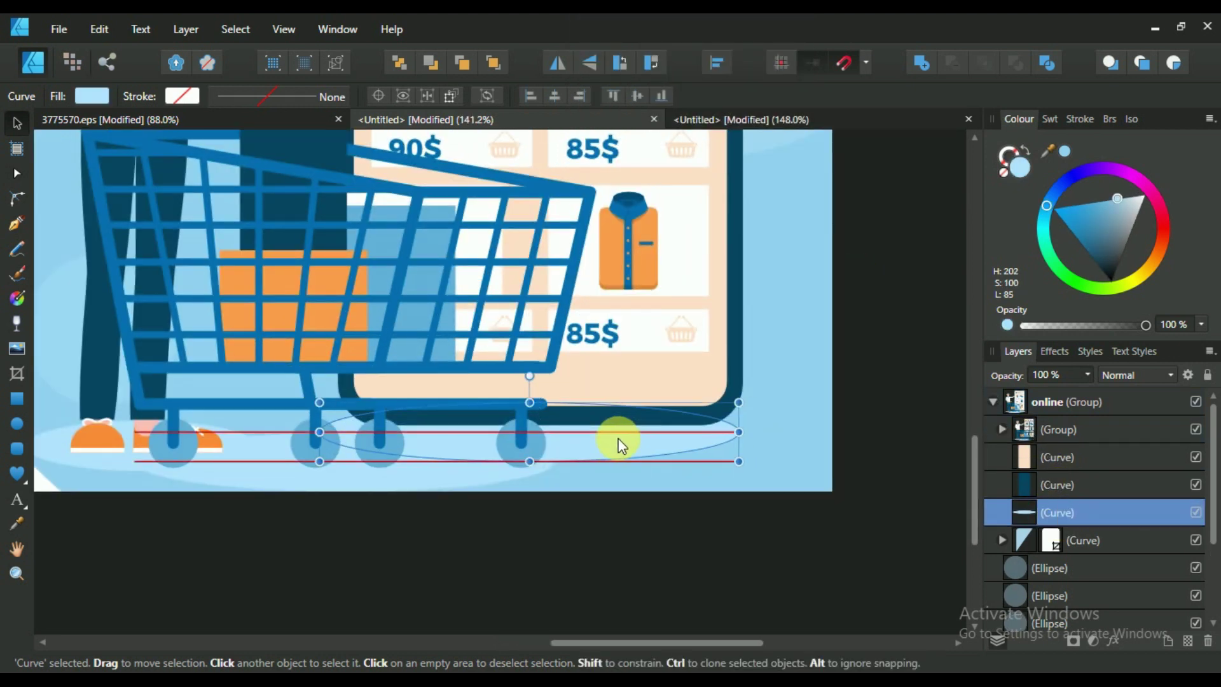
scroll(621, 441, "down", 3)
scroll(671, 491, "down", 4)
left_click(710, 368)
scroll(711, 375, "up", 2)
scroll(707, 384, "up", 1)
scroll(708, 384, "down", 1)
scroll(710, 388, "down", 1)
scroll(711, 391, "down", 1)
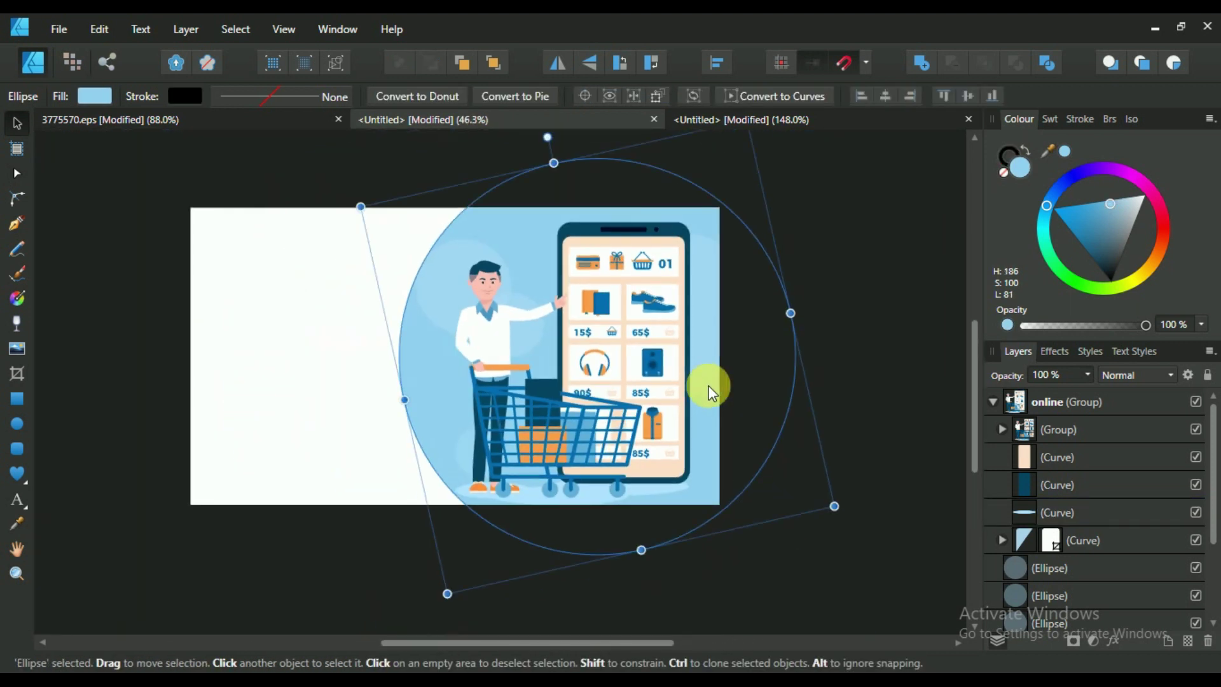
Scale the online group down and nudge it onto the right half of the blue circle.
left_click(992, 402)
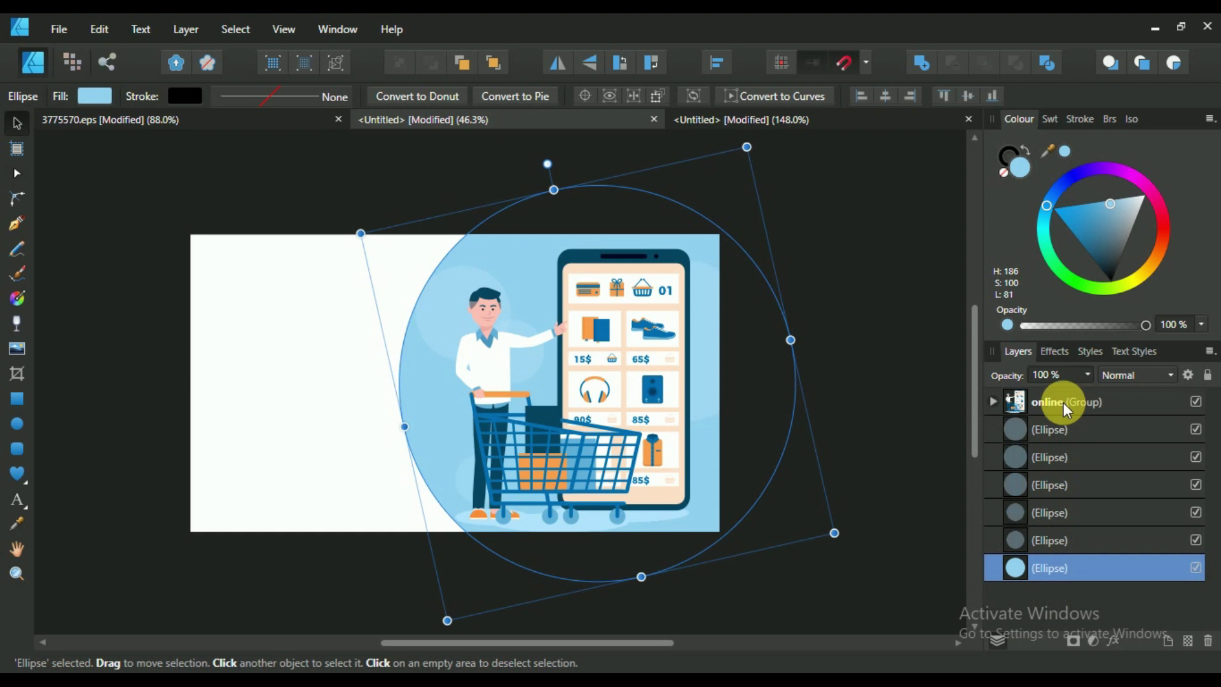
left_click(1110, 396)
mouse_move(695, 531)
left_mouse_down()
mouse_move(690, 521)
mouse_move(703, 537)
left_mouse_up()
left_click_drag(656, 480, 642, 429)
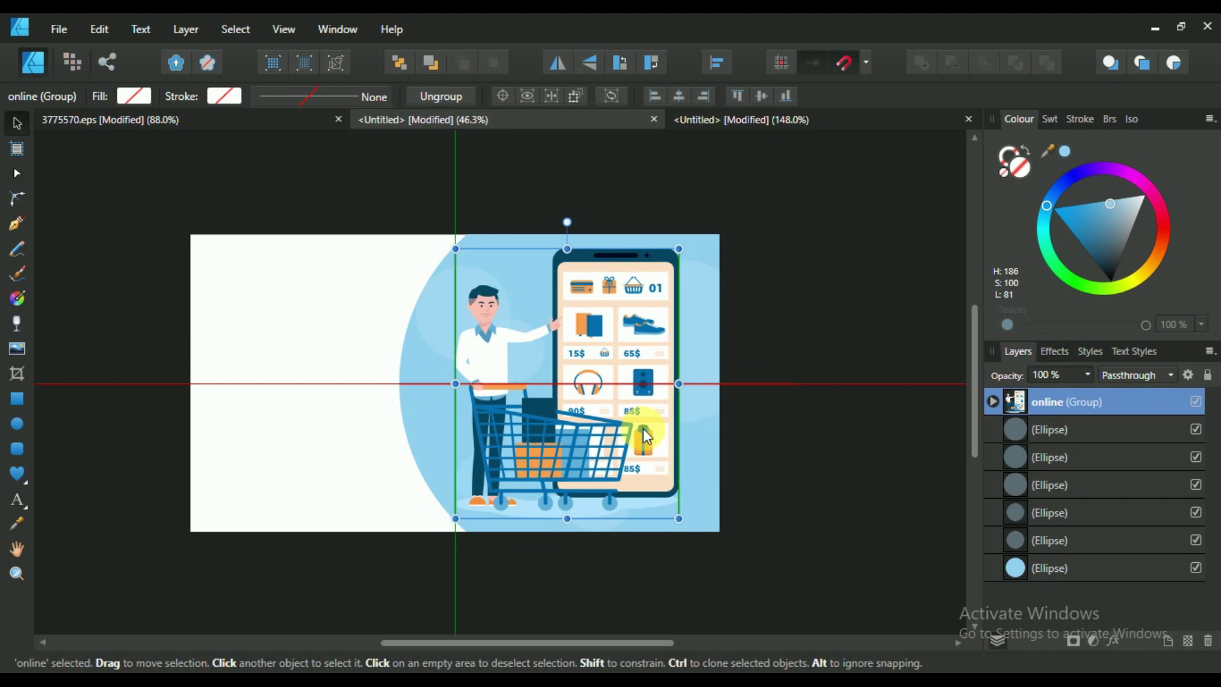
key("Right")
key("Right")
key("Right")
key("Right")
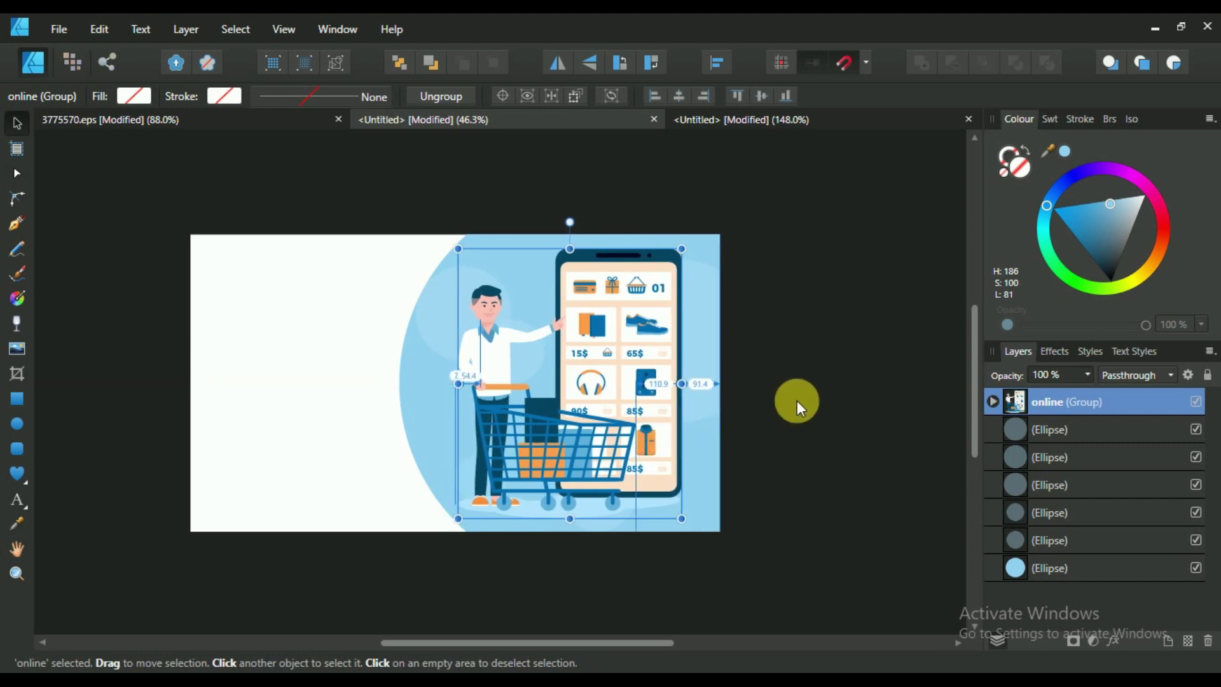
scroll(796, 400, "up", 1)
left_click_drag(700, 575, 695, 568)
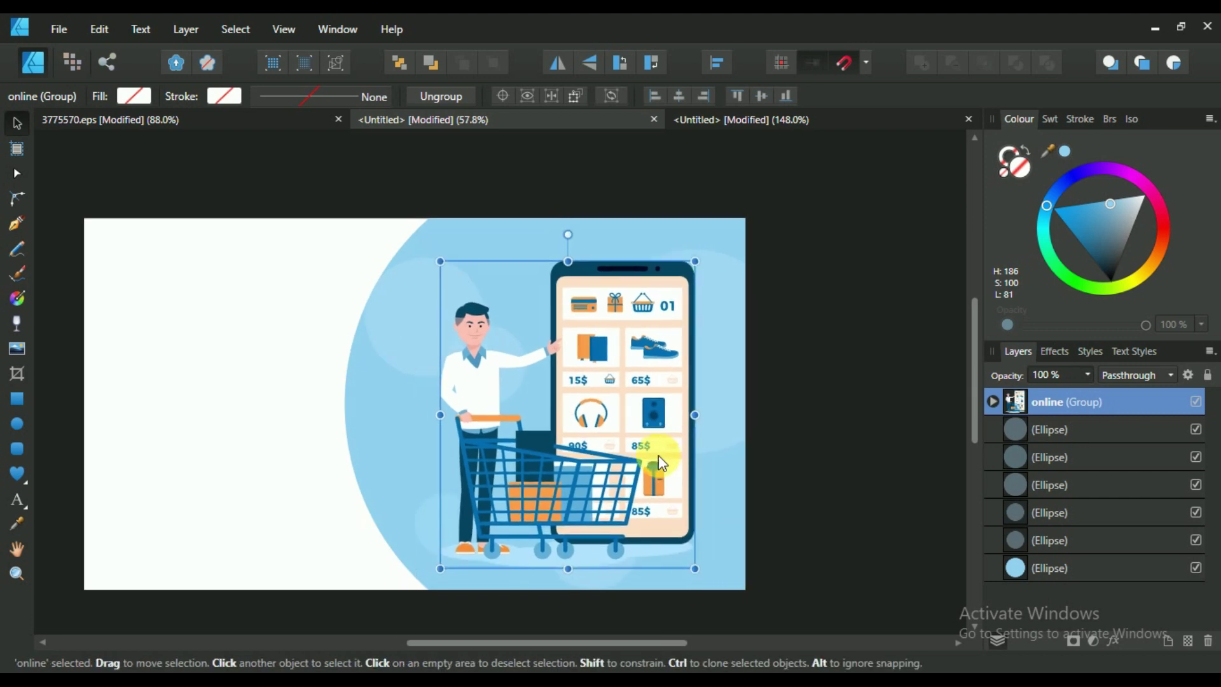
Deselect the illustration and scroll through the page to check its placement.
scroll(658, 463, "up", 1)
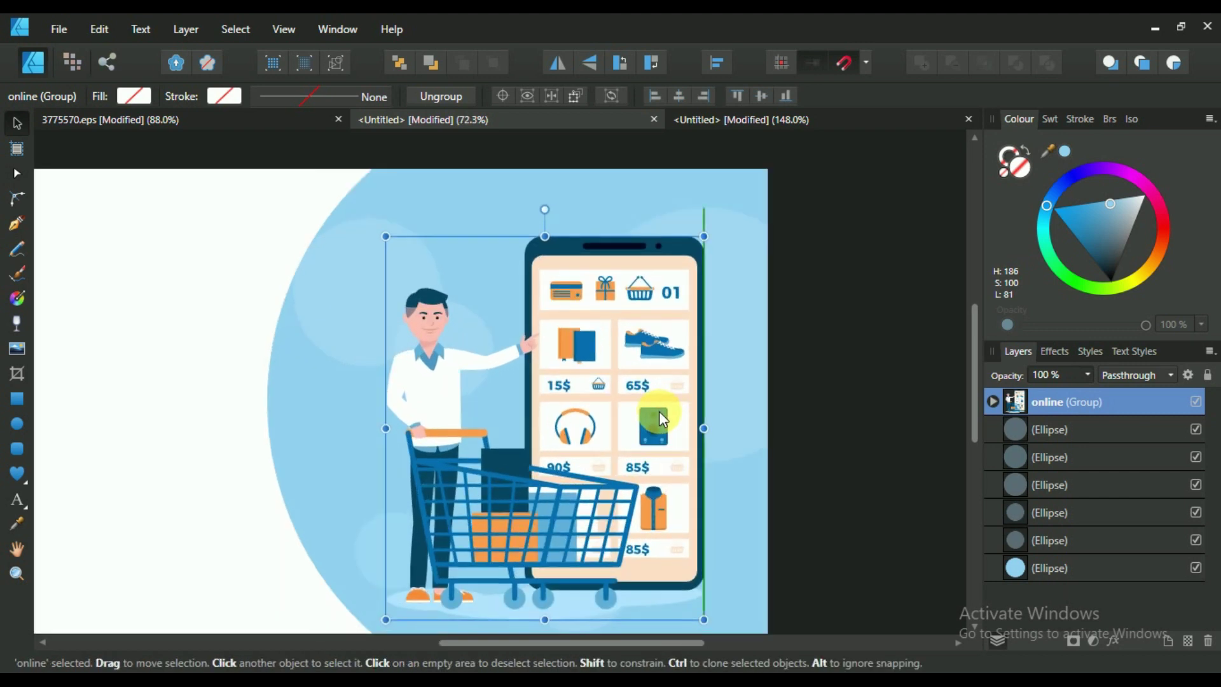
scroll(455, 300, "up", 2)
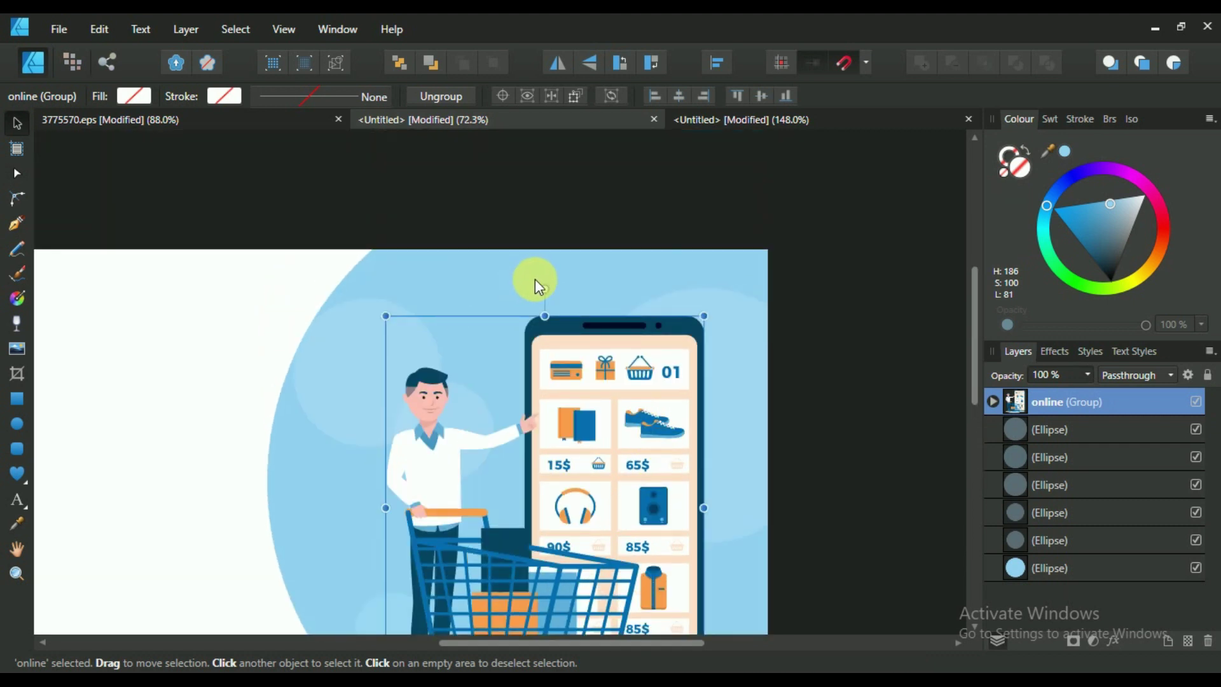
scroll(685, 269, "down", 2)
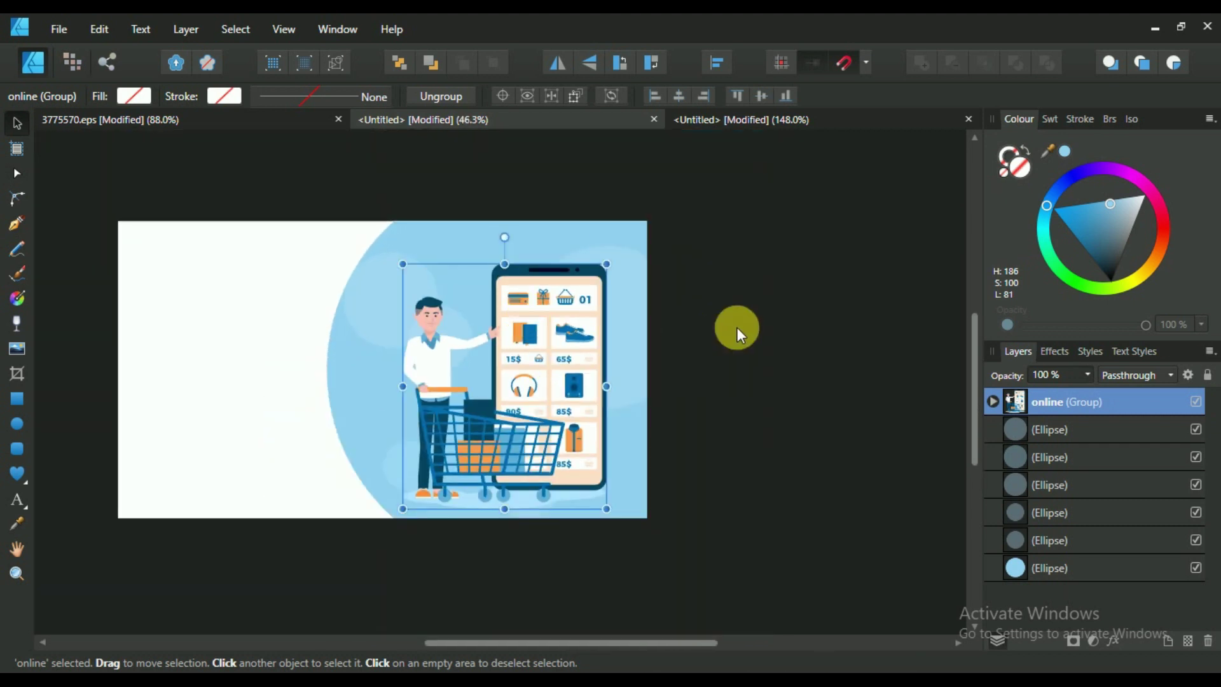
left_click(737, 327)
scroll(256, 305, "down", 1)
scroll(505, 330, "up", 2)
scroll(509, 321, "up", 1)
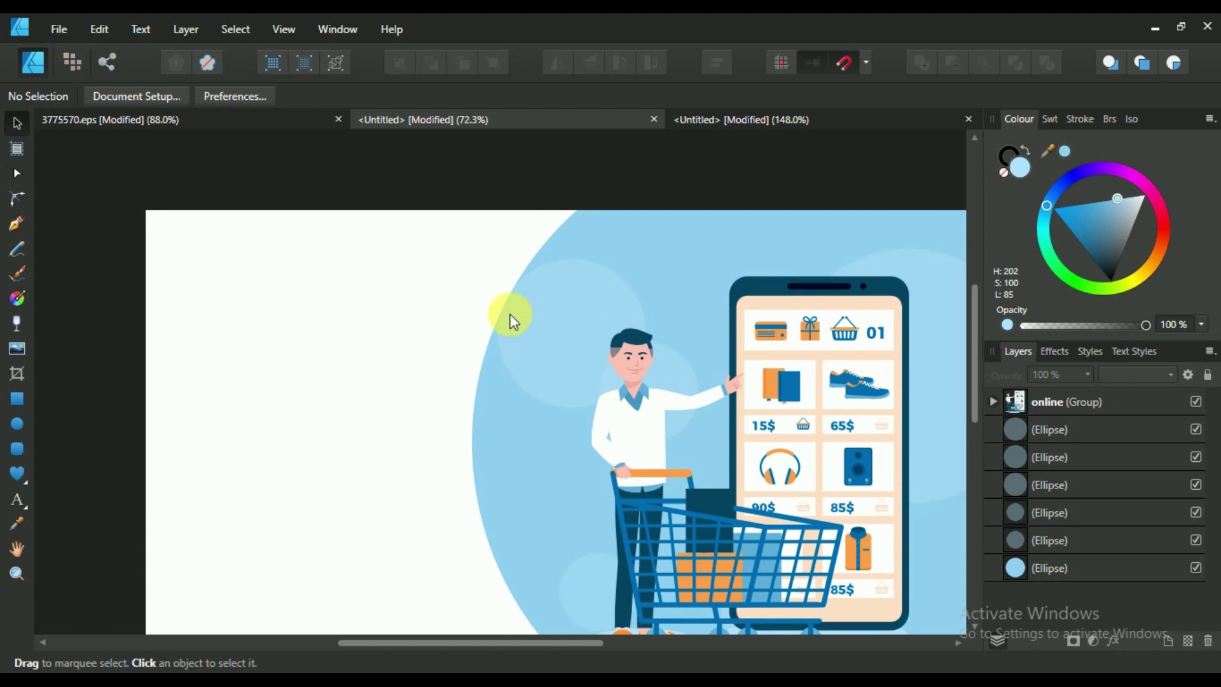
scroll(510, 318, "down", 1)
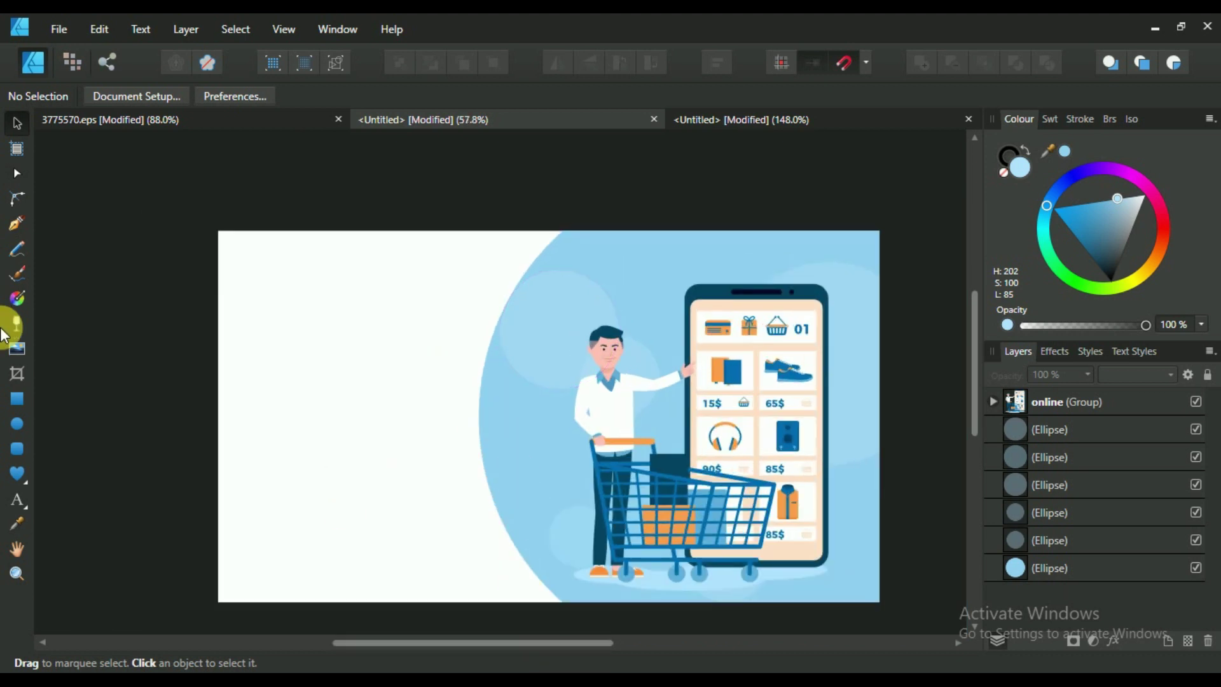
Place a HOME artistic text label near the top of the page.
left_click(17, 500)
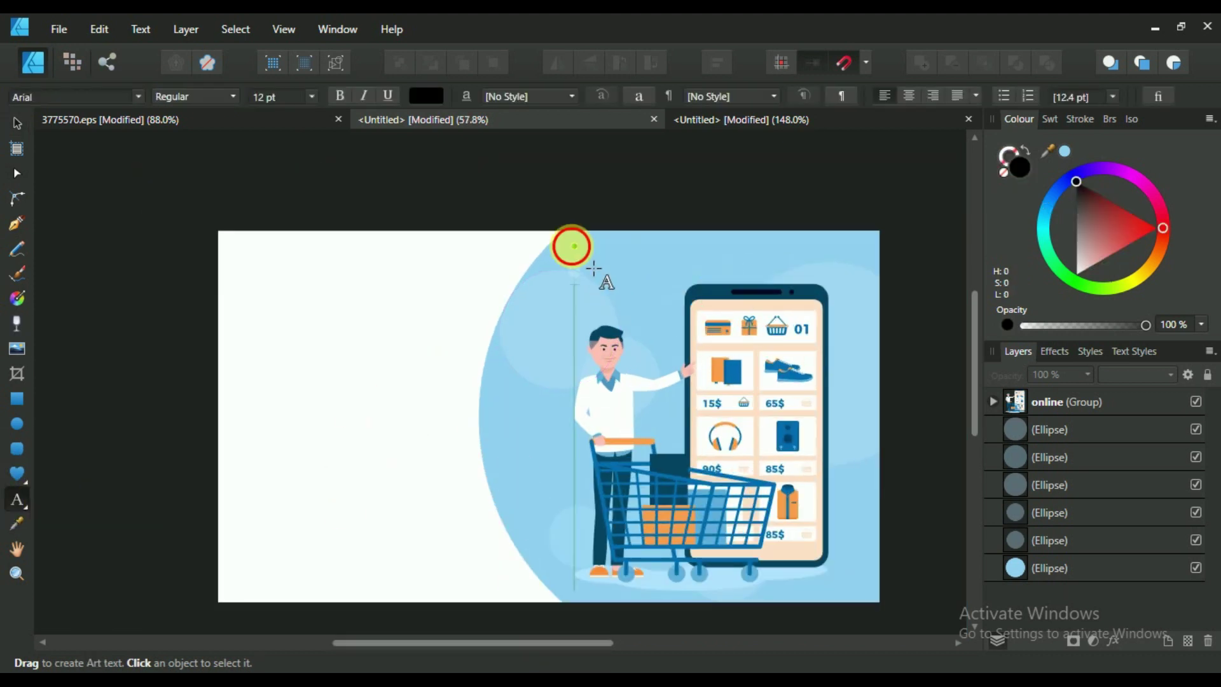
left_click_drag(572, 247, 598, 285)
type("HOME")
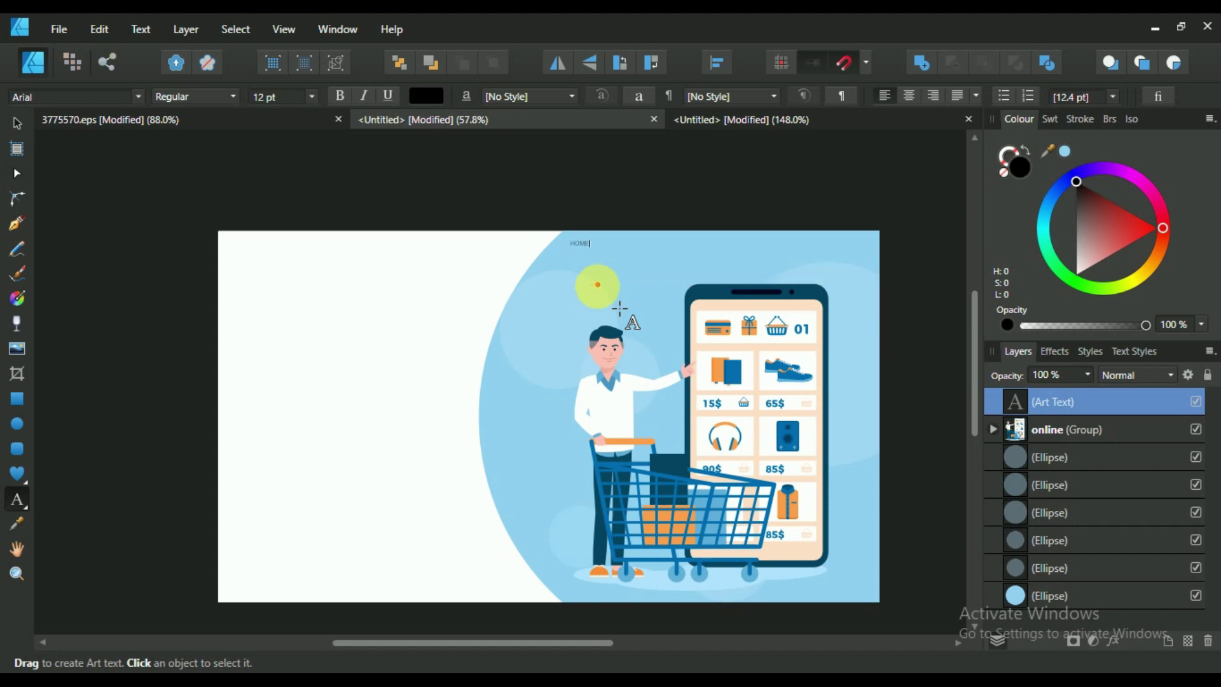
scroll(578, 212, "up", 5)
Set the HOME label in the Lato font with Black weight.
double_click(485, 251)
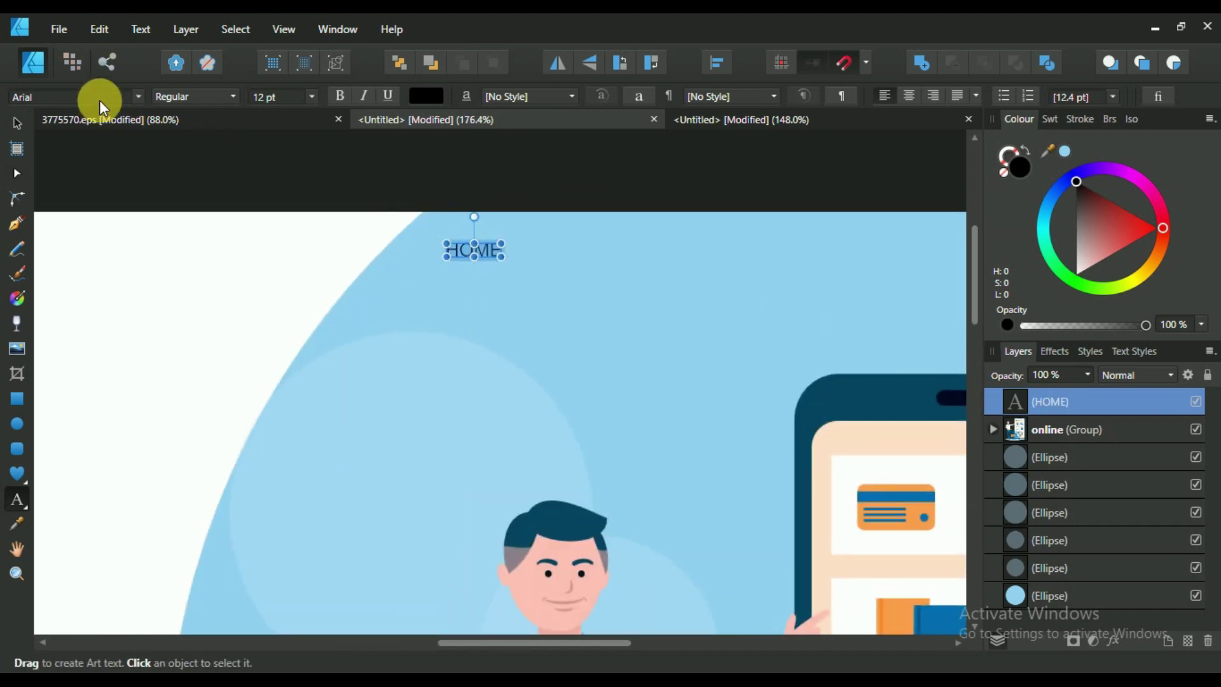
left_click(100, 103)
type("LATO")
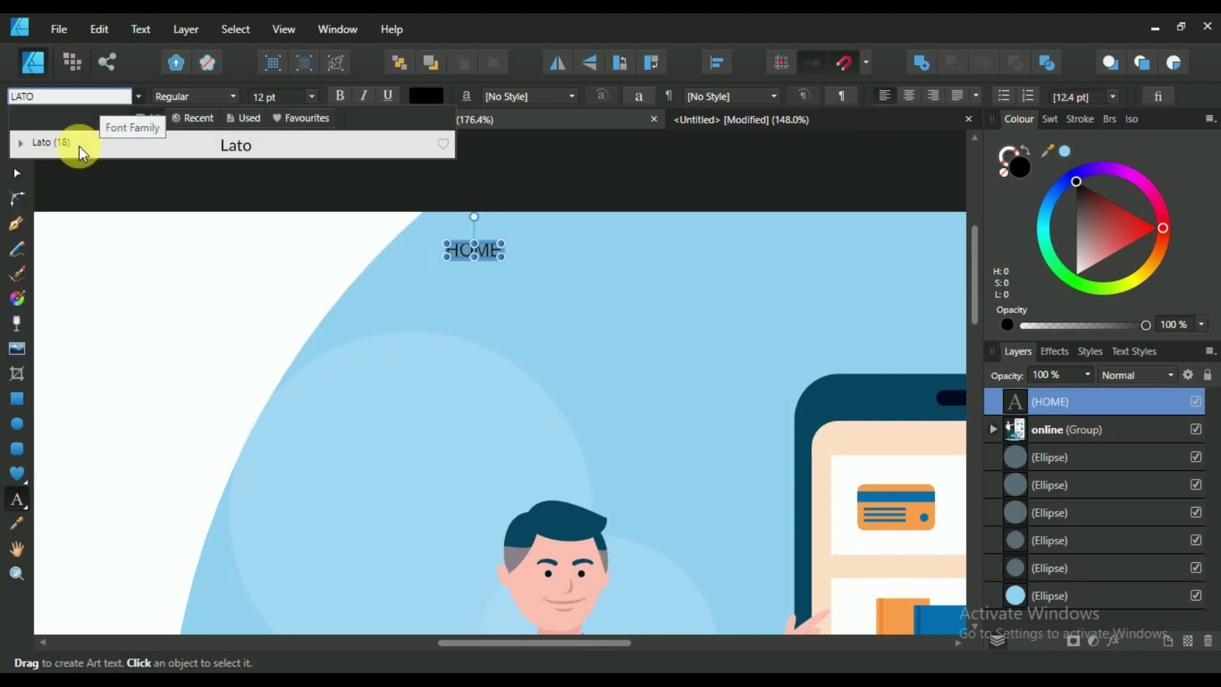
left_click(78, 147)
left_click(174, 97)
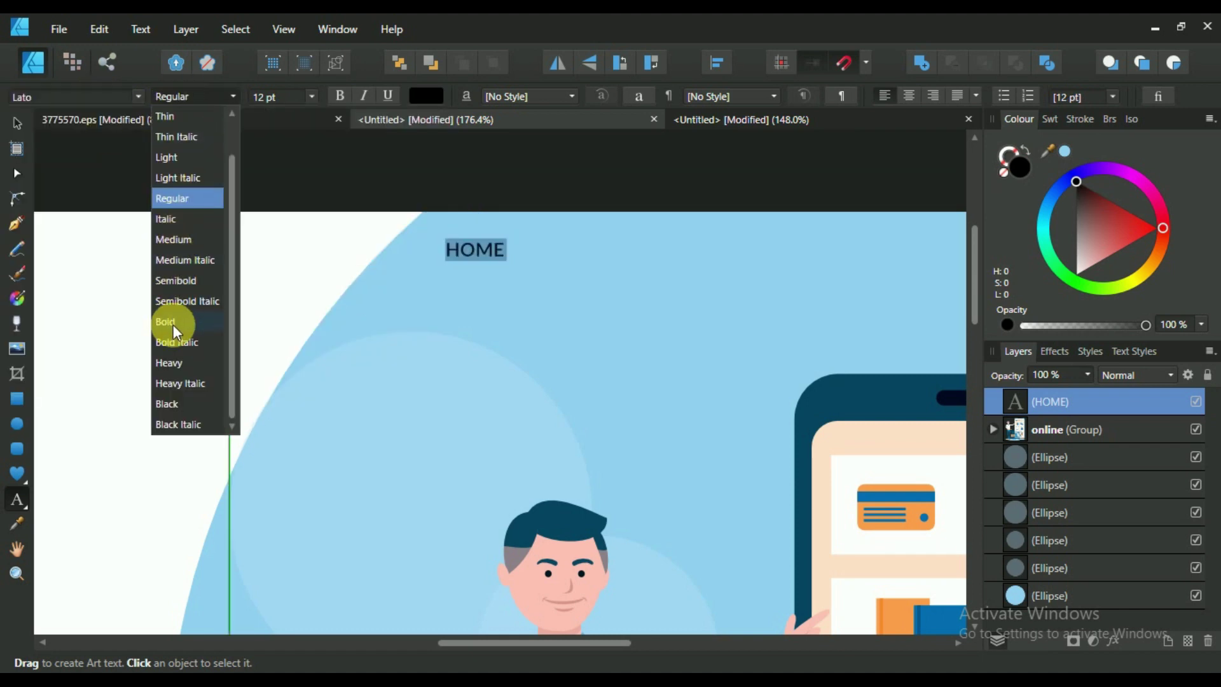
left_click(166, 404)
left_click(18, 123)
Scale HOME to 17.8 pt and sample dark blue from the artwork.
scroll(389, 244, "down", 4)
scroll(465, 246, "up", 4)
left_click_drag(439, 266, 453, 272)
scroll(445, 264, "down", 3)
scroll(439, 259, "up", 3)
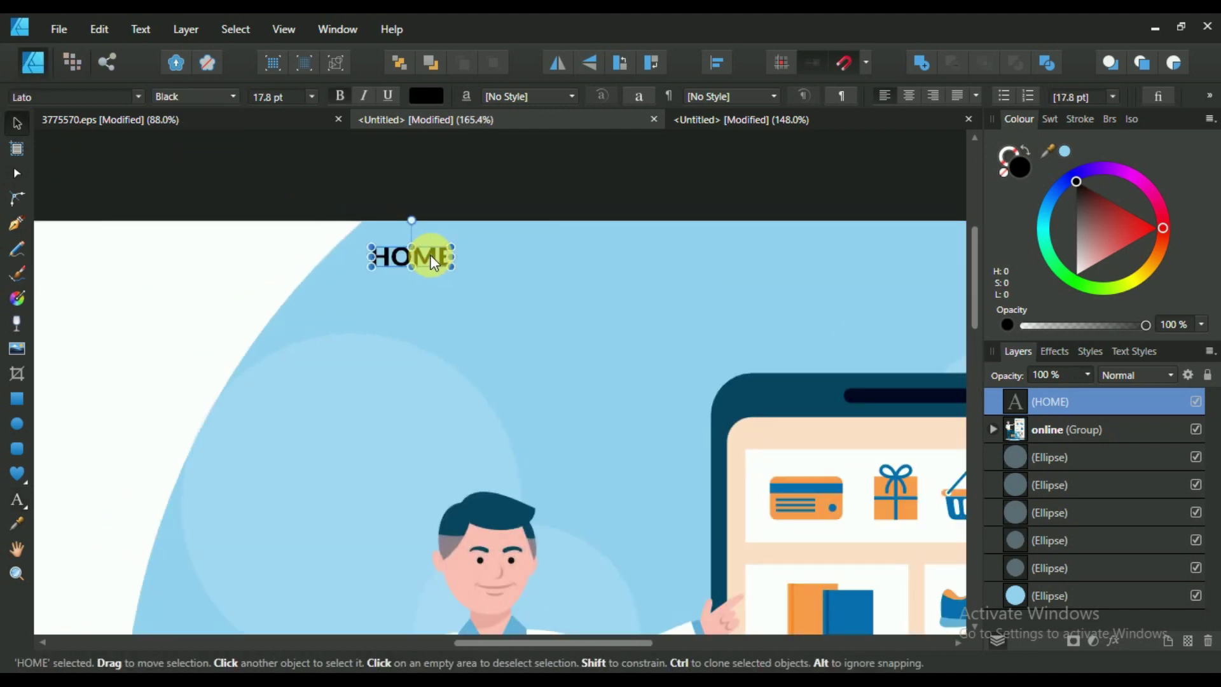
scroll(454, 263, "down", 2)
scroll(483, 264, "up", 1)
scroll(484, 265, "down", 2)
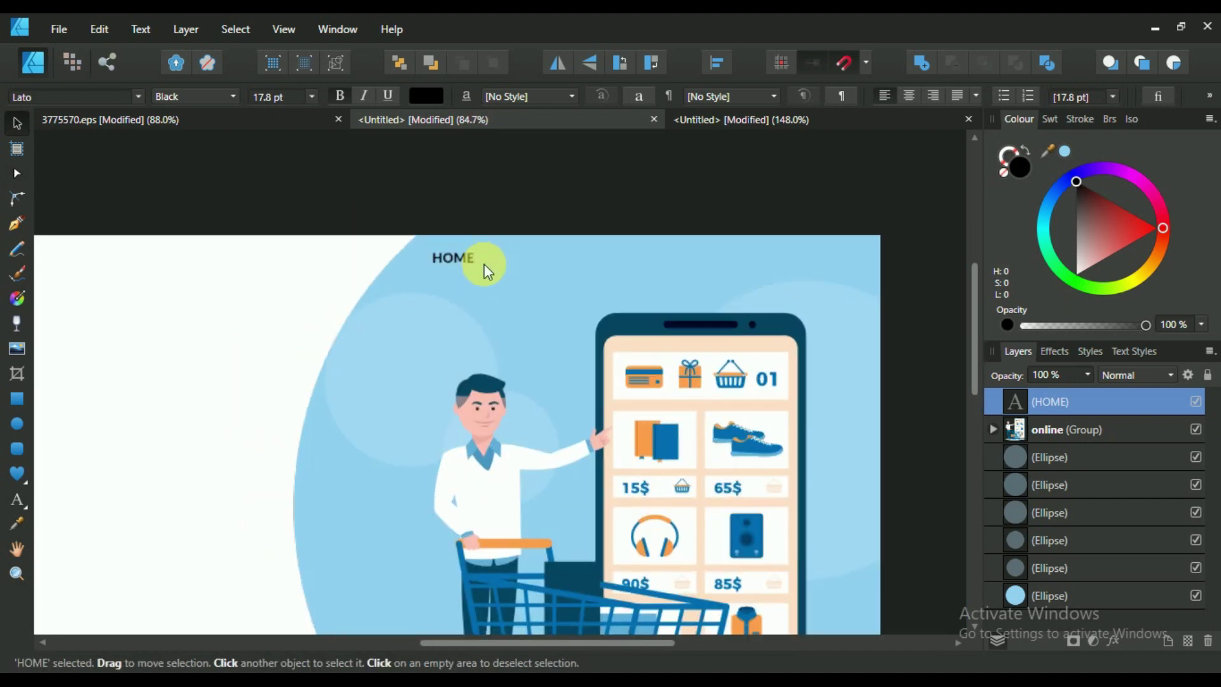
scroll(453, 260, "up", 5)
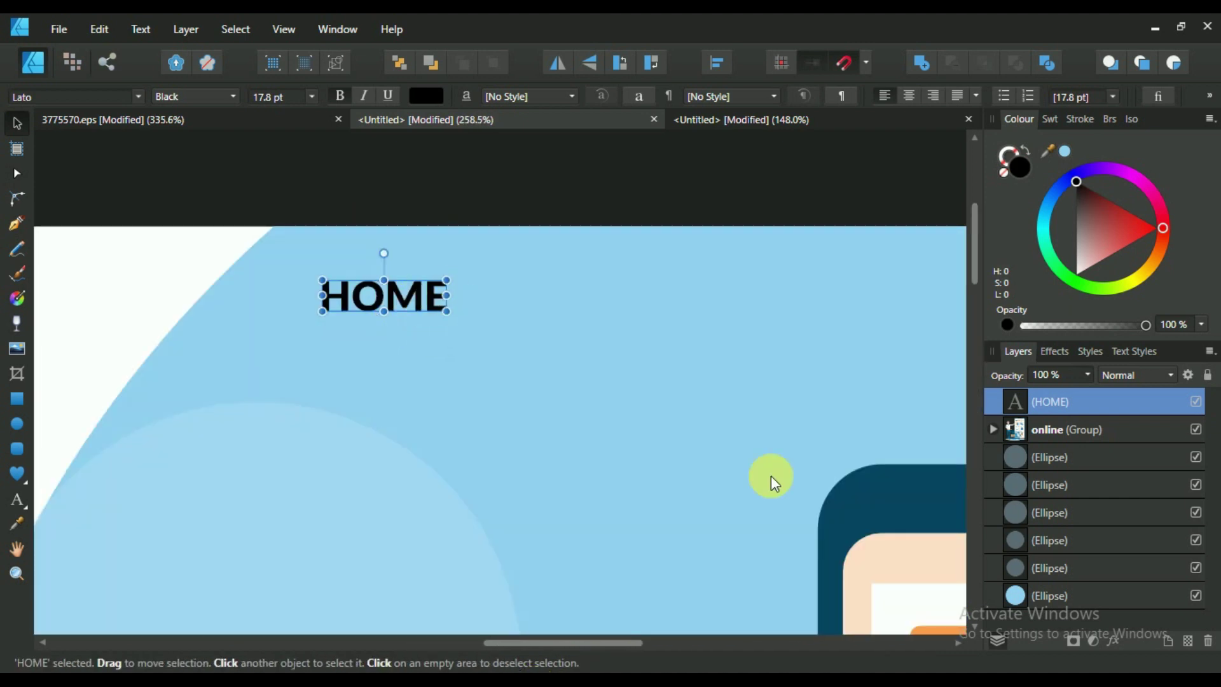
left_click_drag(1046, 152, 899, 471)
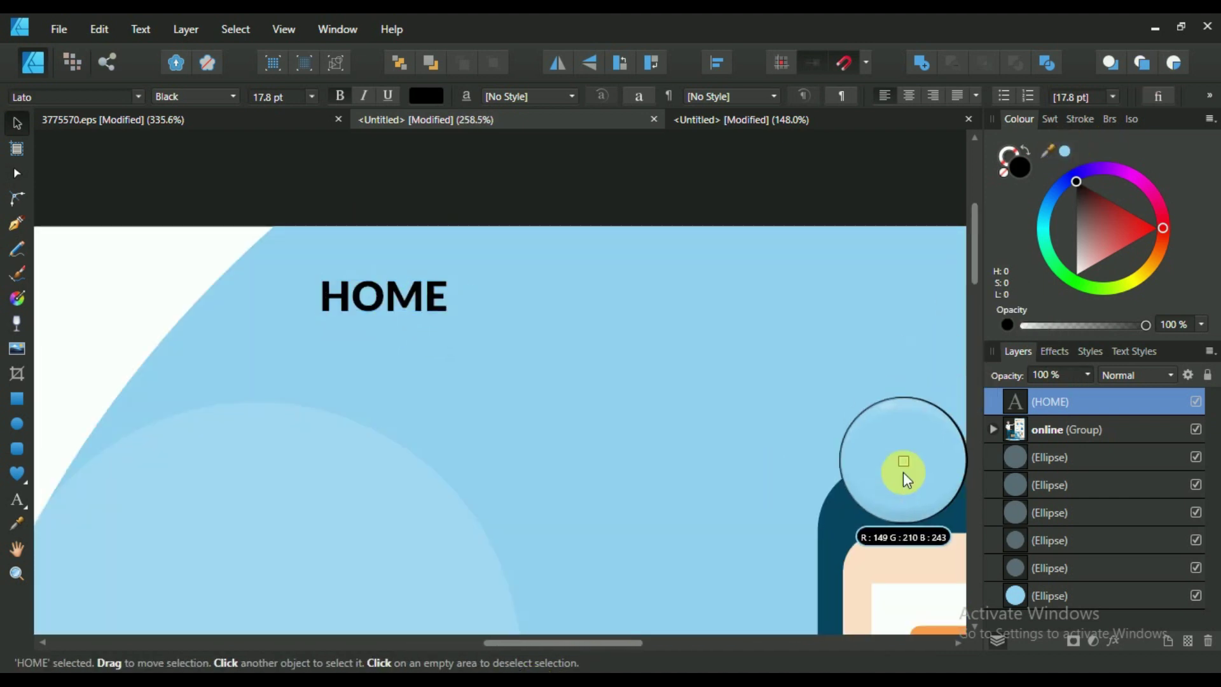
Colour HOME dark blue and duplicate it as a SERVICE label in Lato Regular.
left_click(1063, 152)
mouse_move(388, 292)
left_mouse_down()
mouse_move(650, 303)
mouse_move(639, 299)
left_mouse_up()
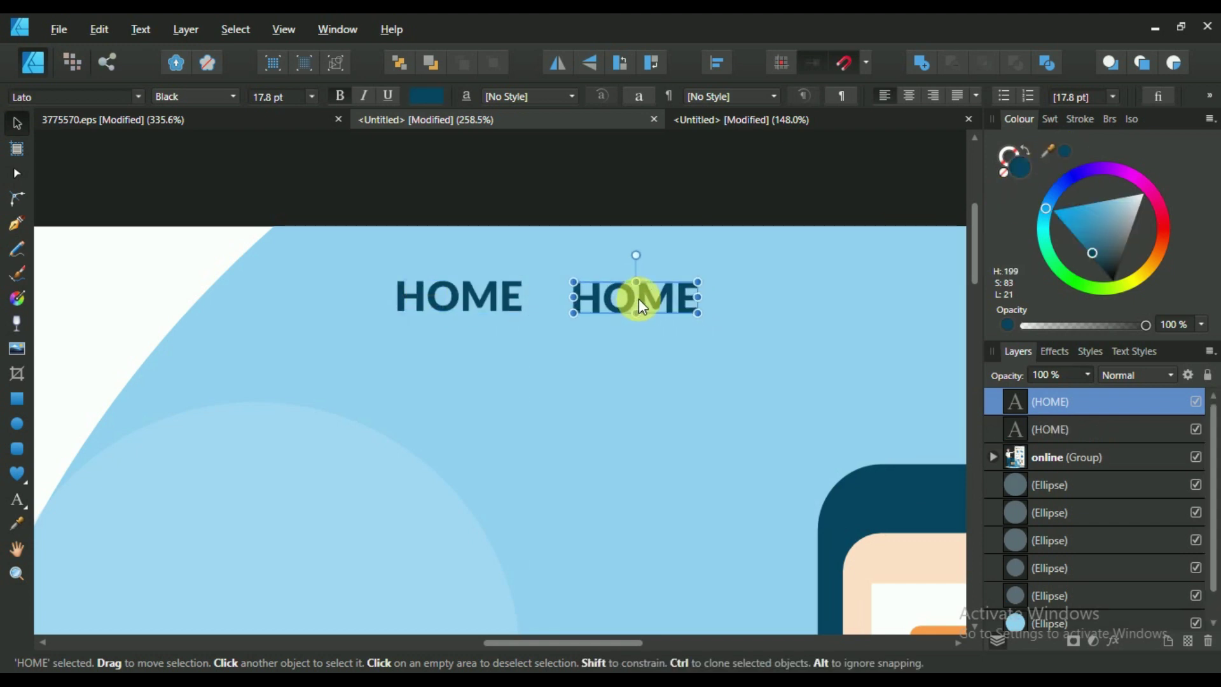
double_click(642, 303)
type("SER")
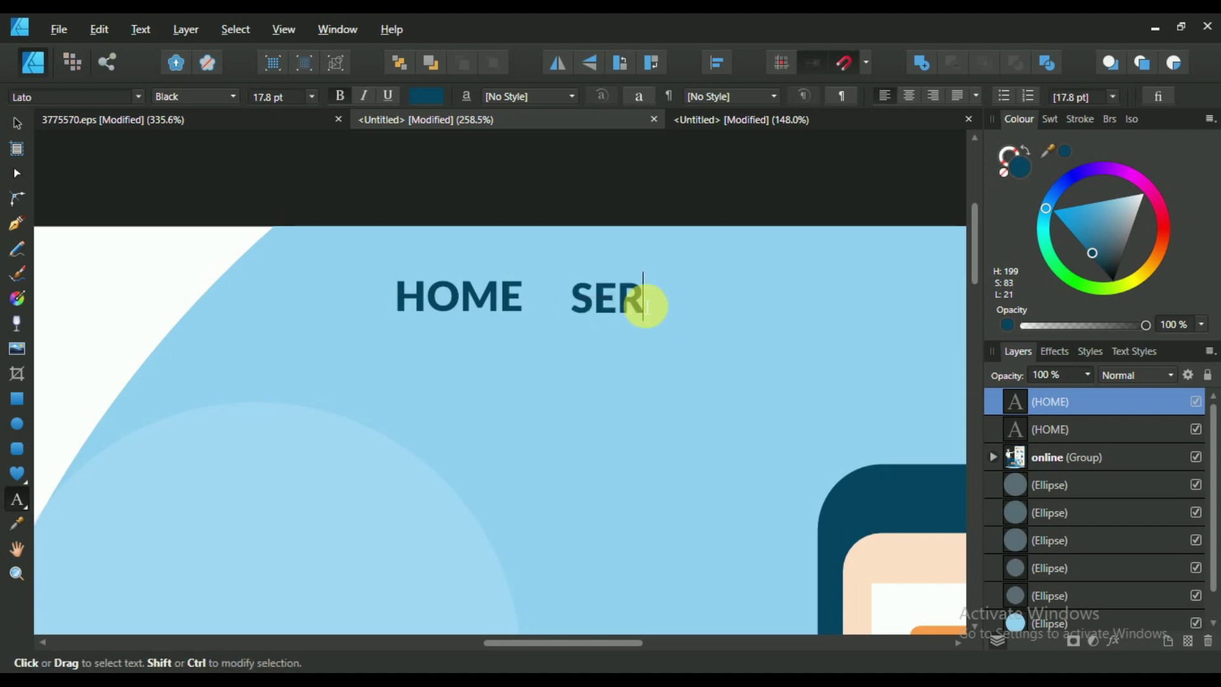
double_click(646, 306)
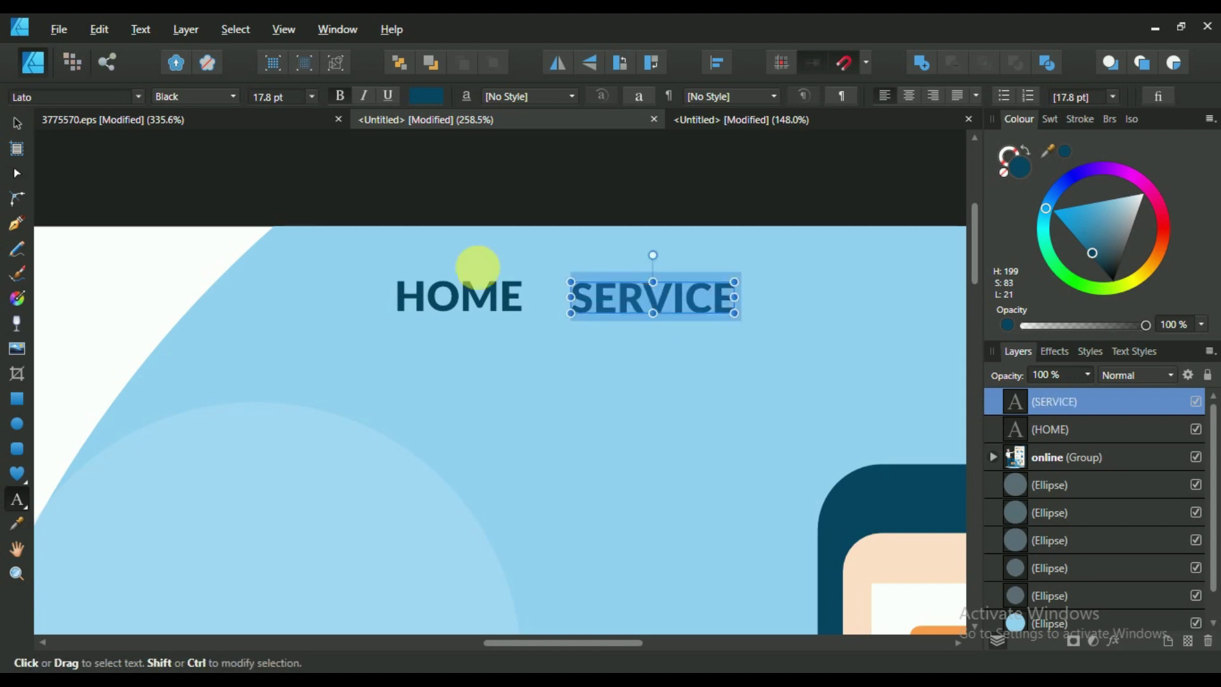
left_click(216, 96)
left_click(174, 205)
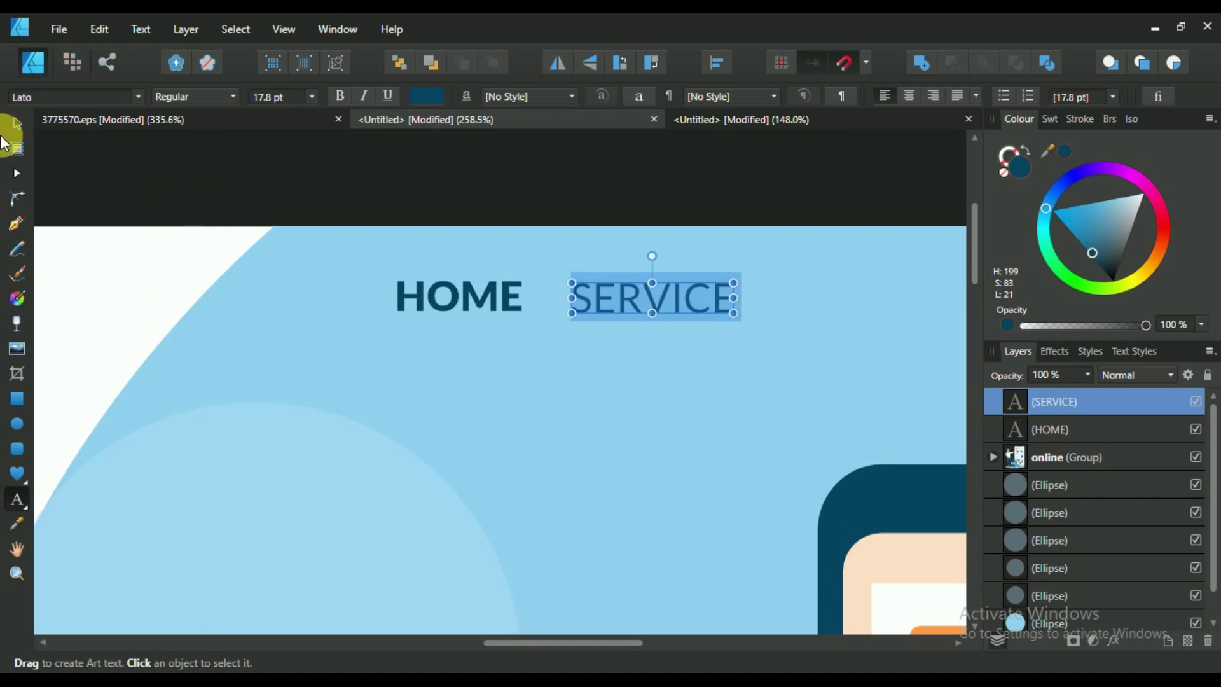
left_click(18, 123)
Duplicate SERVICE to its right and retype the copy as ABOUT US.
left_click_drag(609, 301, 847, 304)
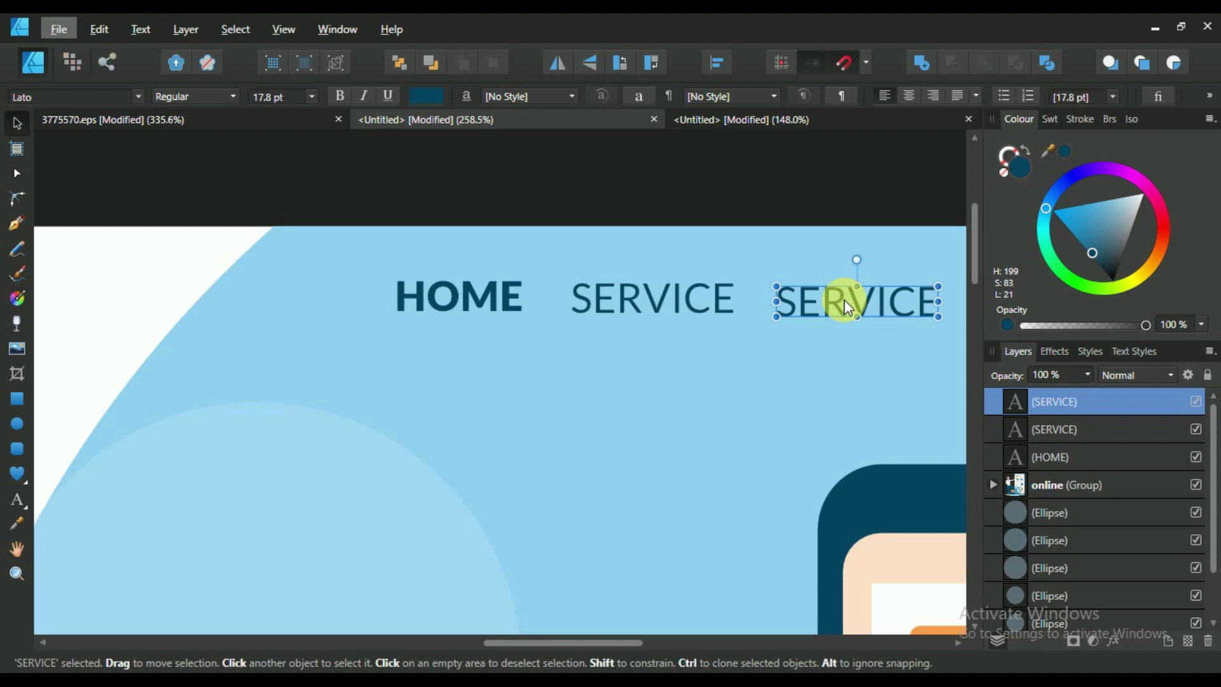
key("Right")
key("Right")
key("Down")
key("Escape")
key("Escape")
double_click(846, 302)
left_click(852, 308)
double_click(852, 308)
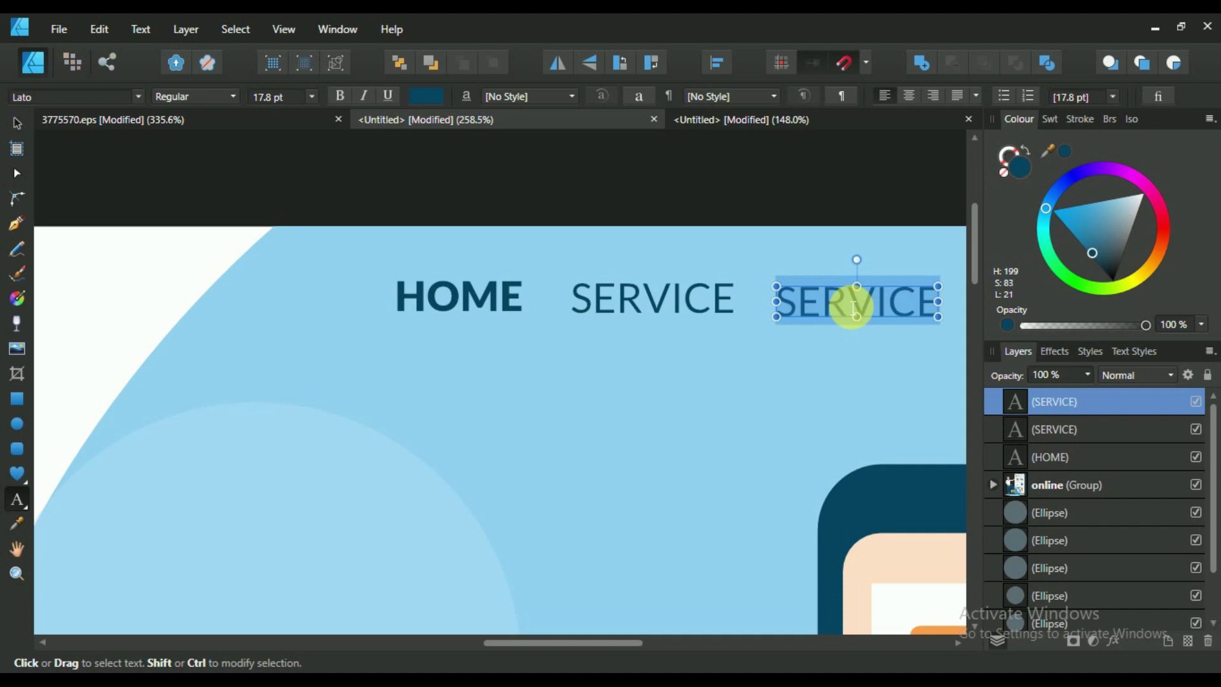
type("AB")
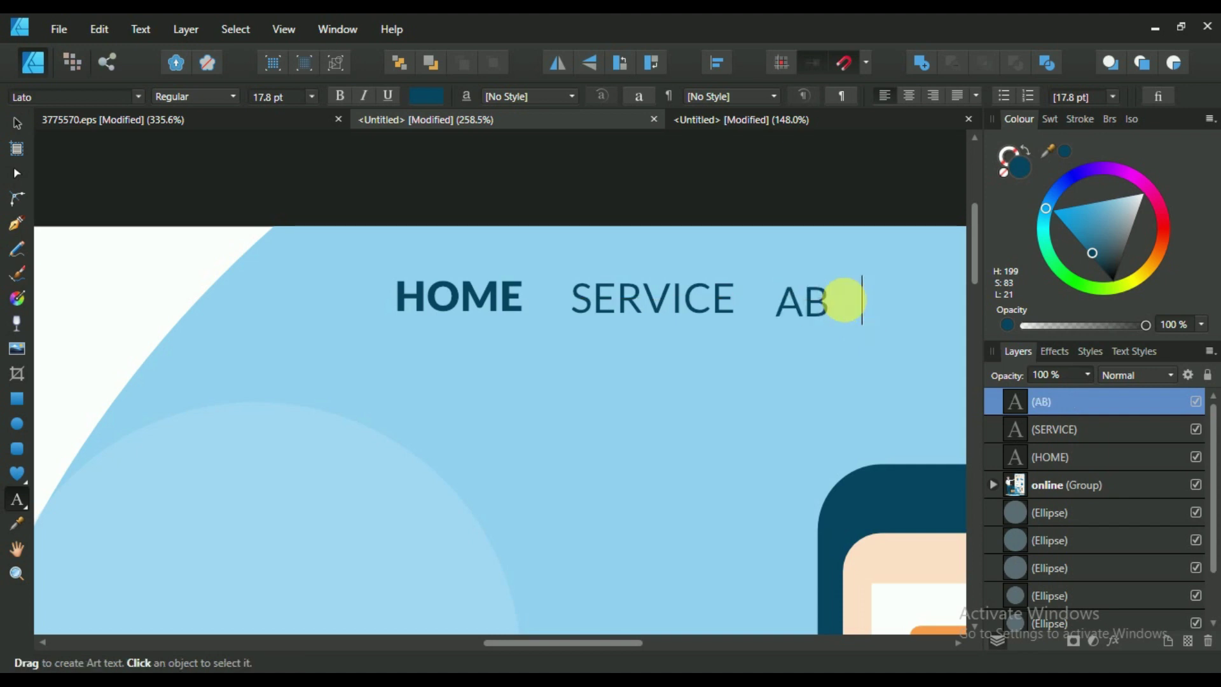
type("OUT US")
scroll(851, 308, "down", 2)
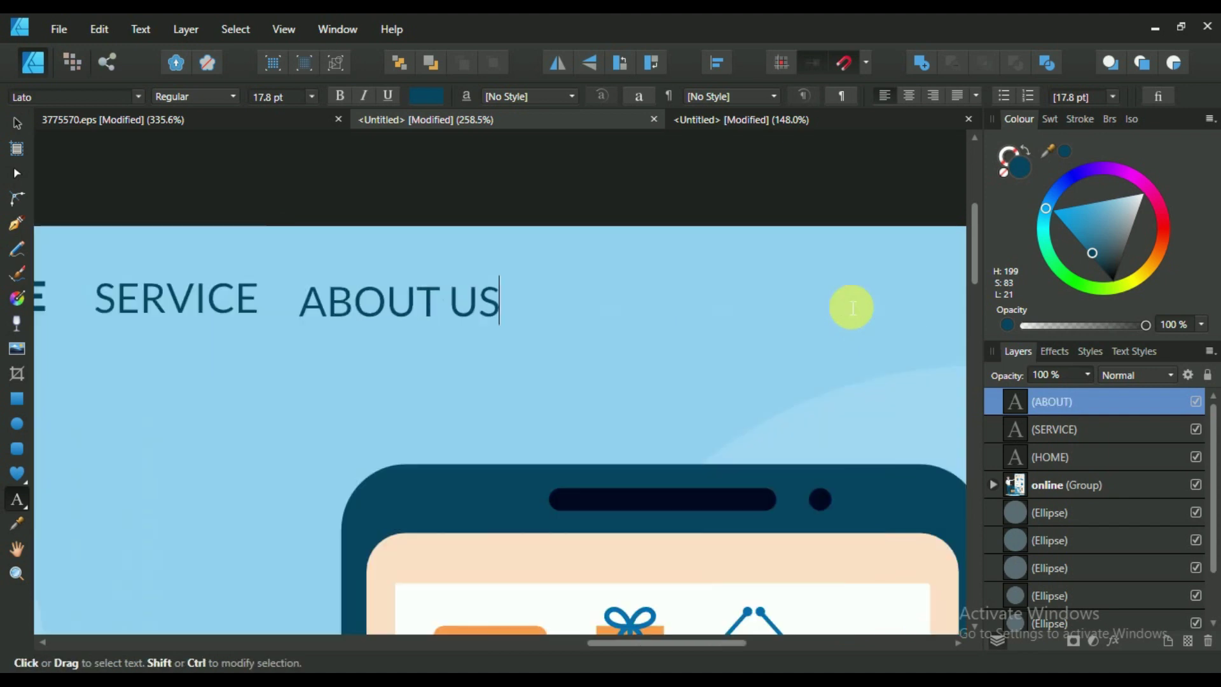
scroll(567, 322, "down", 2)
scroll(523, 309, "up", 2)
key("Escape")
left_click(16, 121)
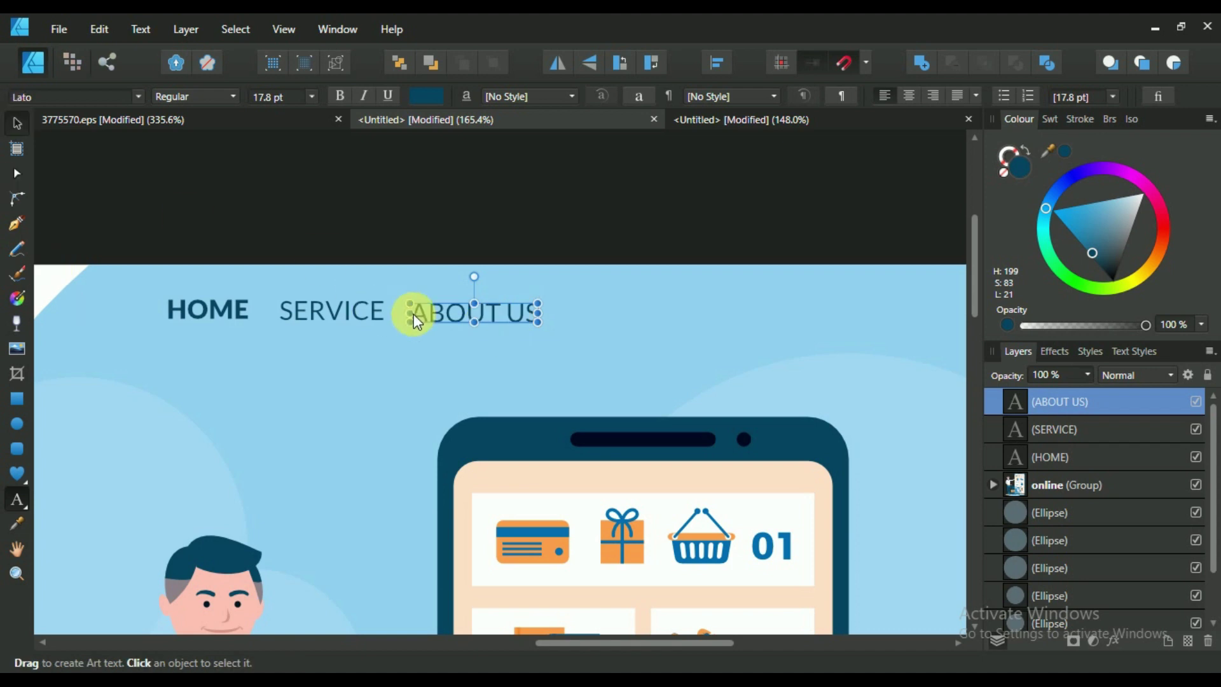
Duplicate ABOUT US to its right and retype the copy as CONTACT.
left_click(414, 314)
left_click_drag(452, 314, 623, 314)
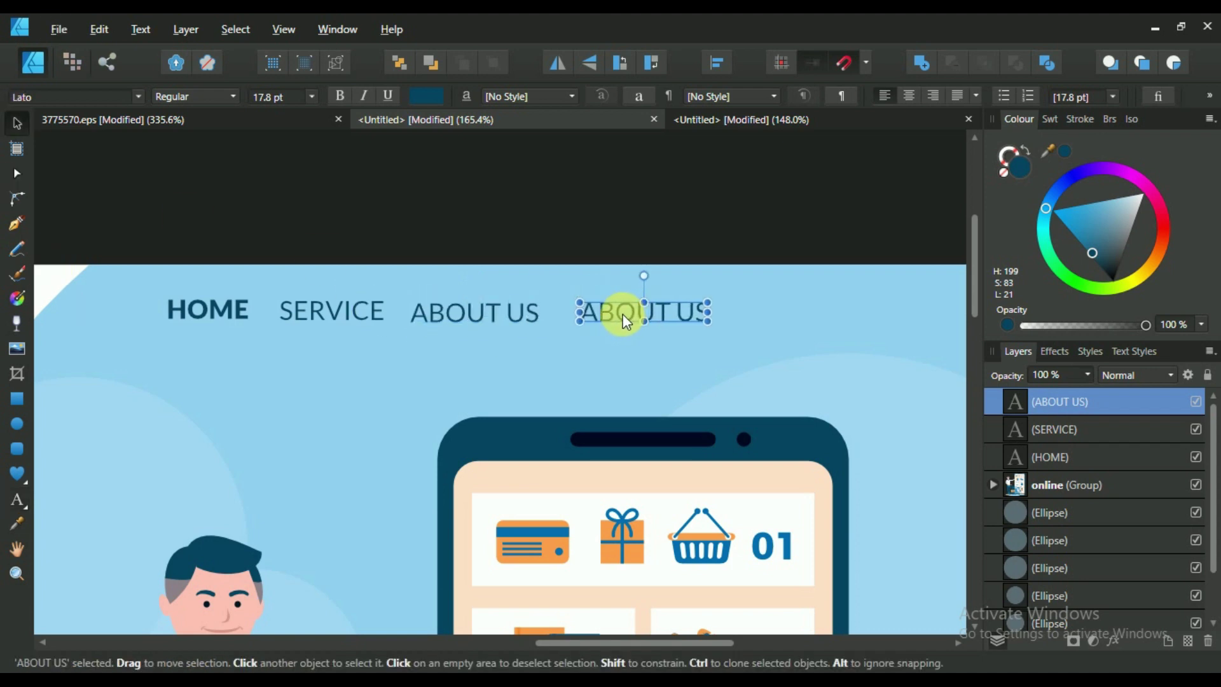
double_click(623, 315)
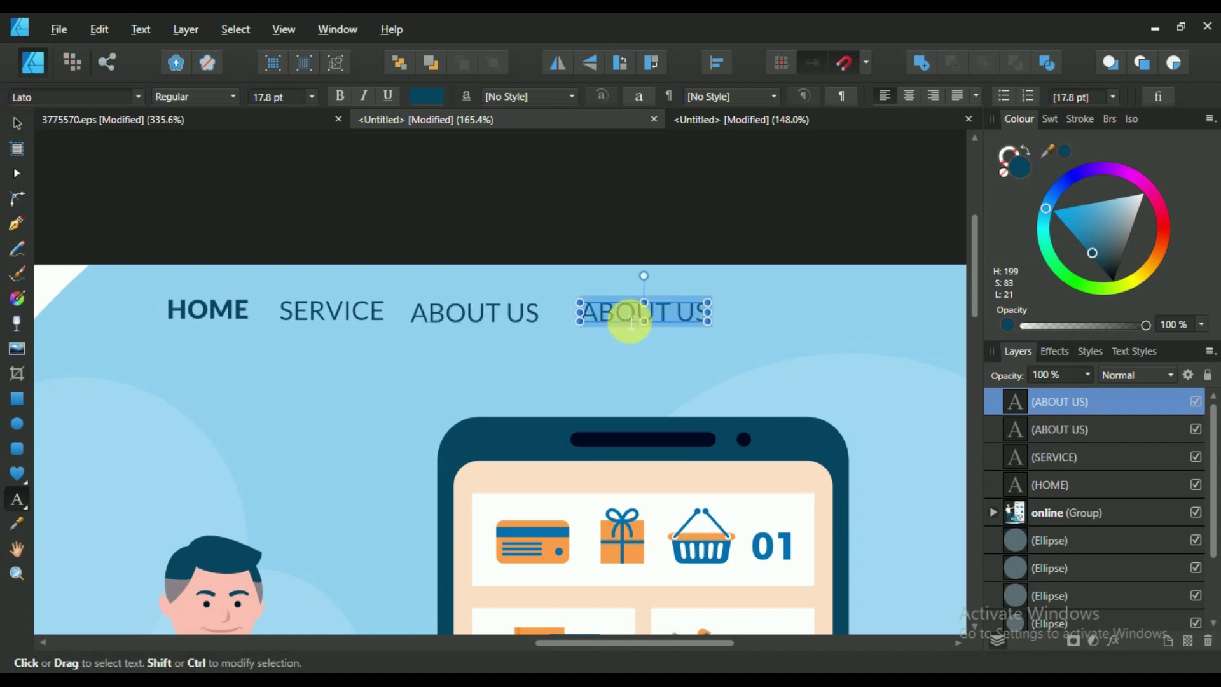
type("CON")
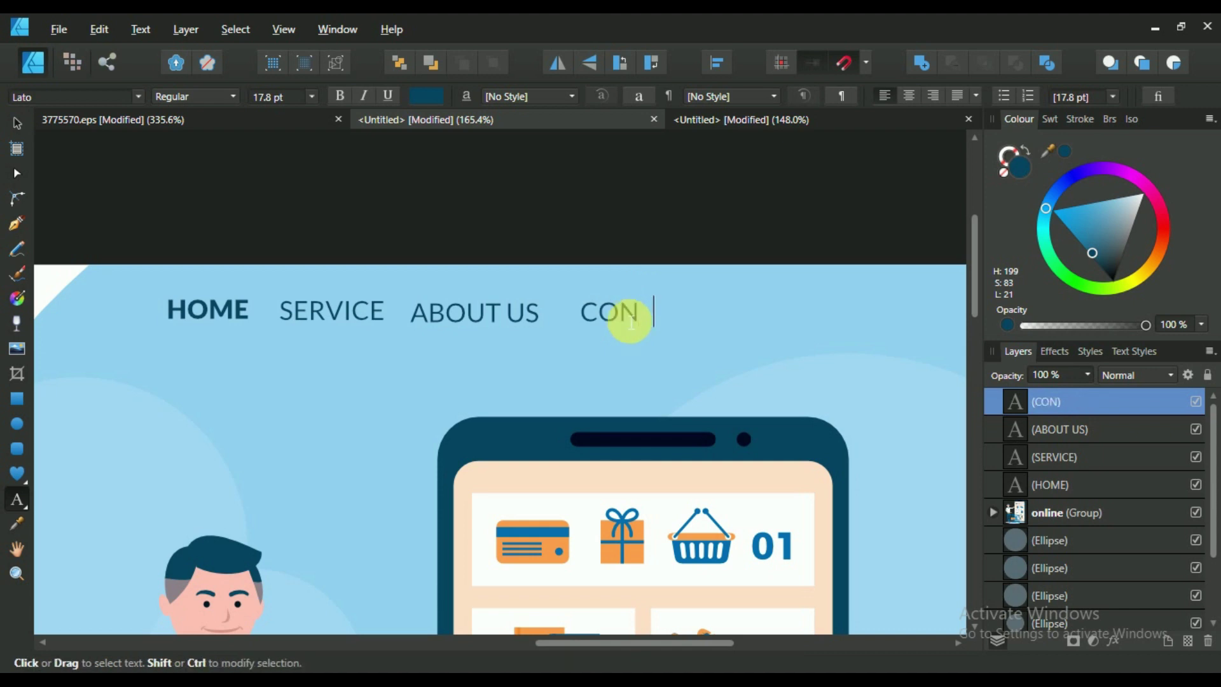
left_click(17, 122)
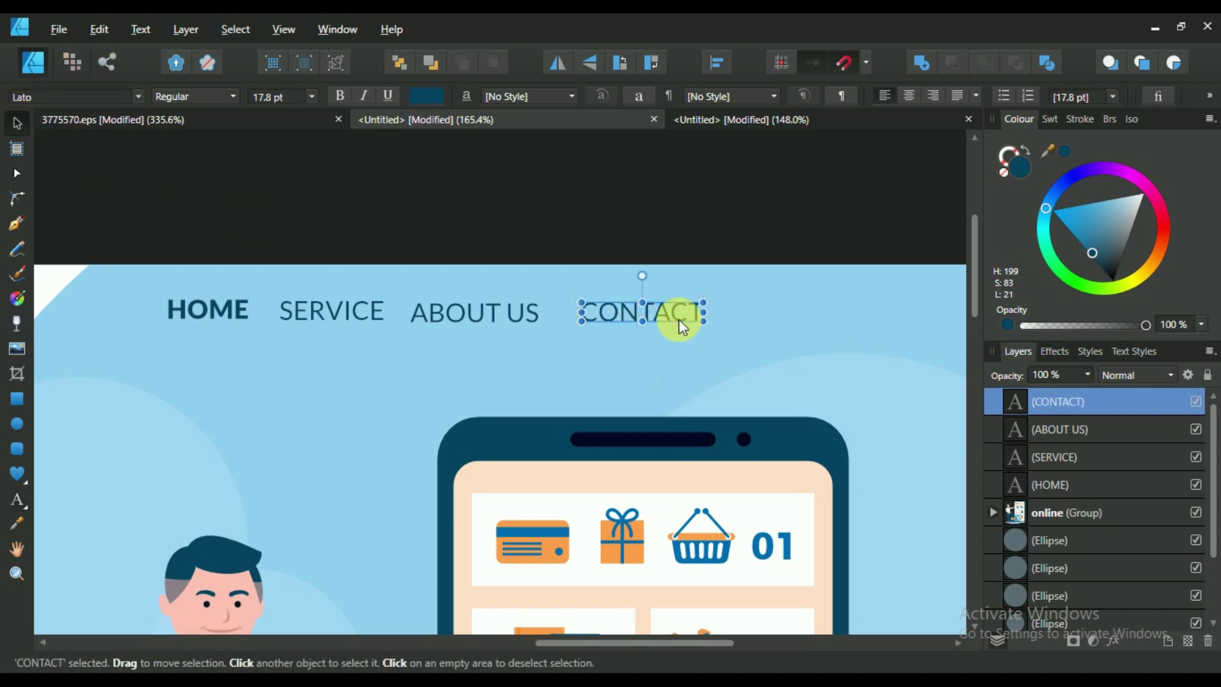
scroll(678, 320, "down", 1)
Select all four nav labels, align them vertically and distribute them evenly across.
left_click(546, 315, "shift")
left_click(412, 314, "shift")
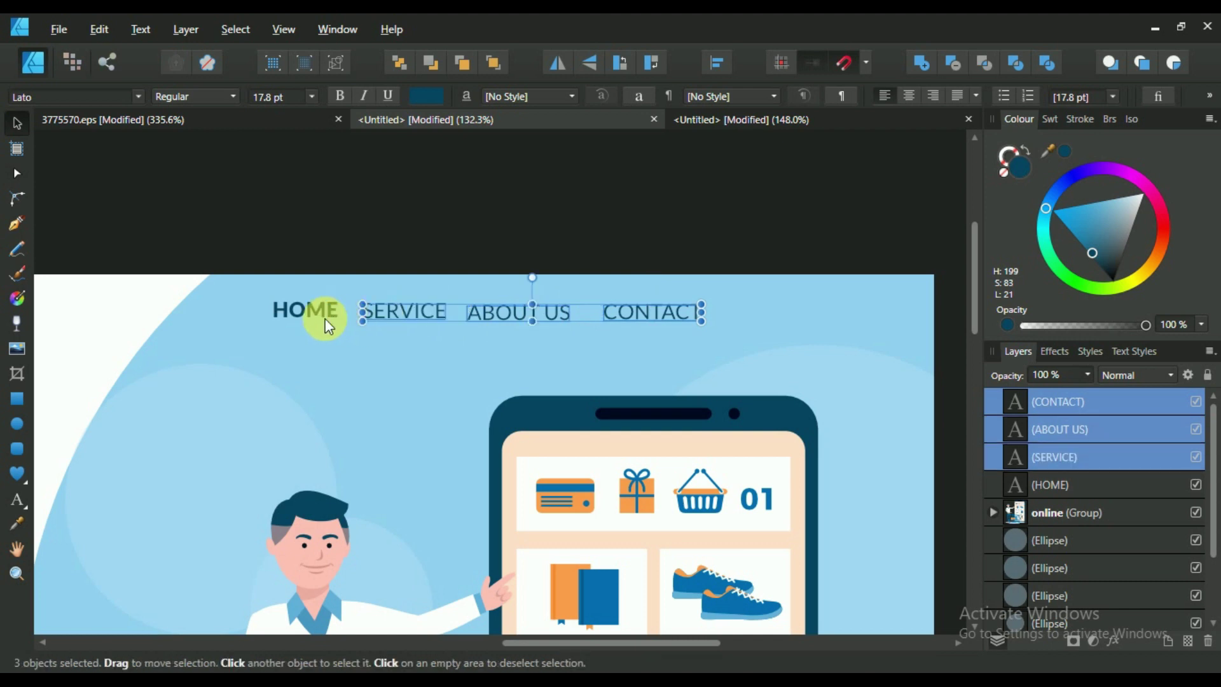
left_click(323, 310, "shift")
left_click(717, 62)
left_click(752, 210)
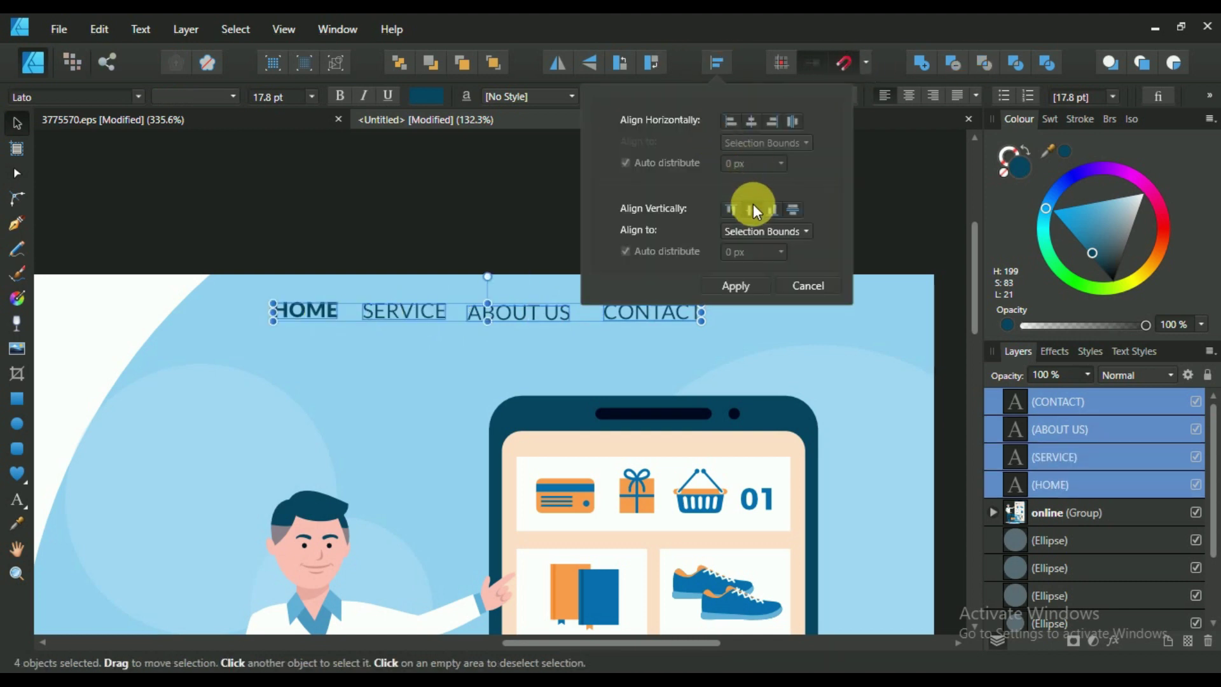
left_click(793, 120)
left_click(750, 287)
Enlarge the four nav labels from 17.8 pt to 21 pt.
scroll(751, 286, "up", 2)
scroll(751, 287, "down", 4)
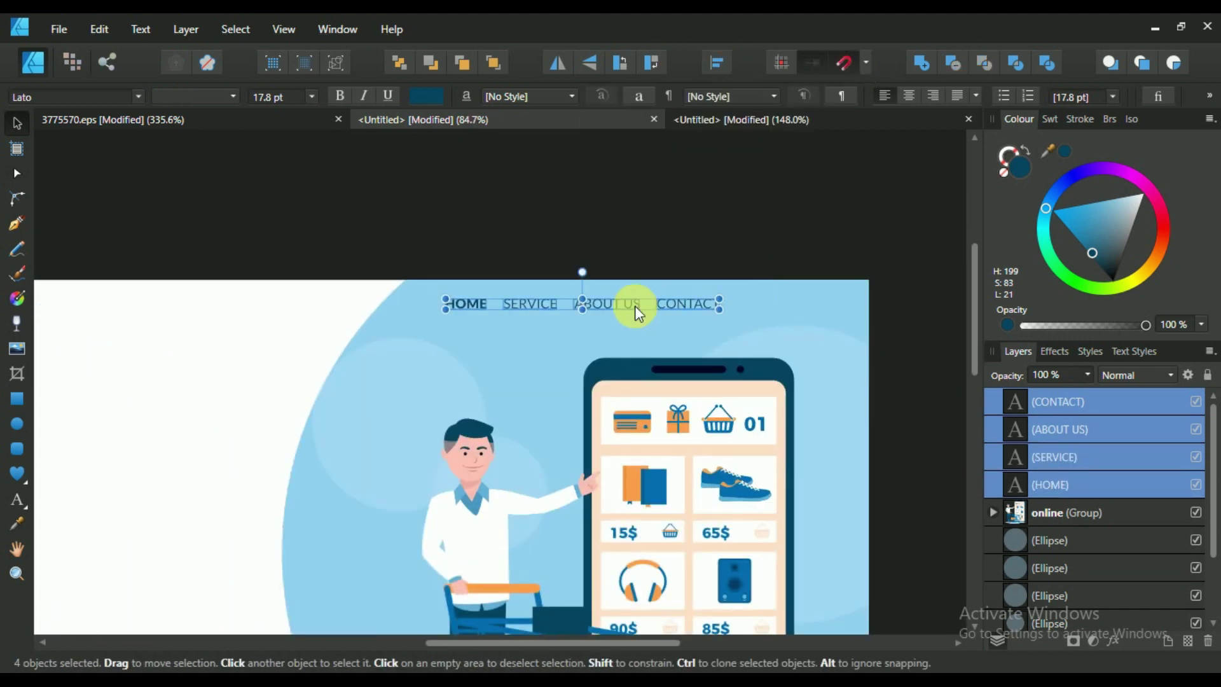
scroll(635, 305, "up", 1)
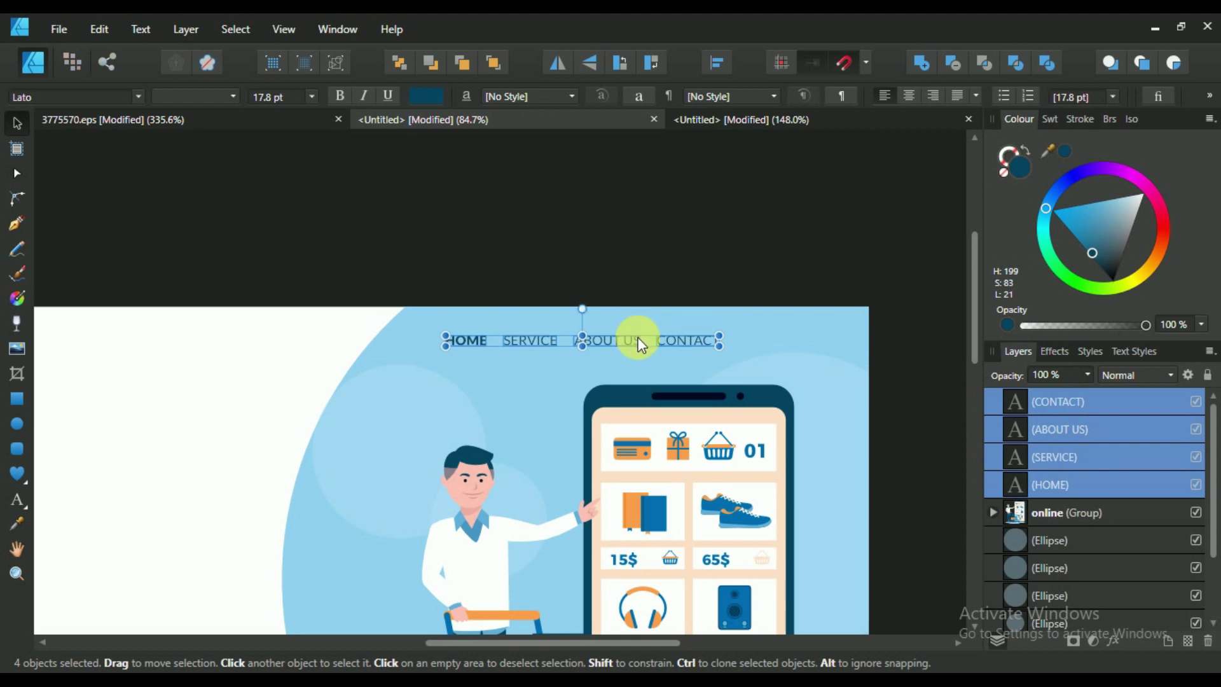
scroll(640, 345, "up", 2)
left_click_drag(796, 354, 782, 343)
scroll(782, 343, "down", 2)
scroll(736, 343, "up", 1)
scroll(786, 349, "down", 1)
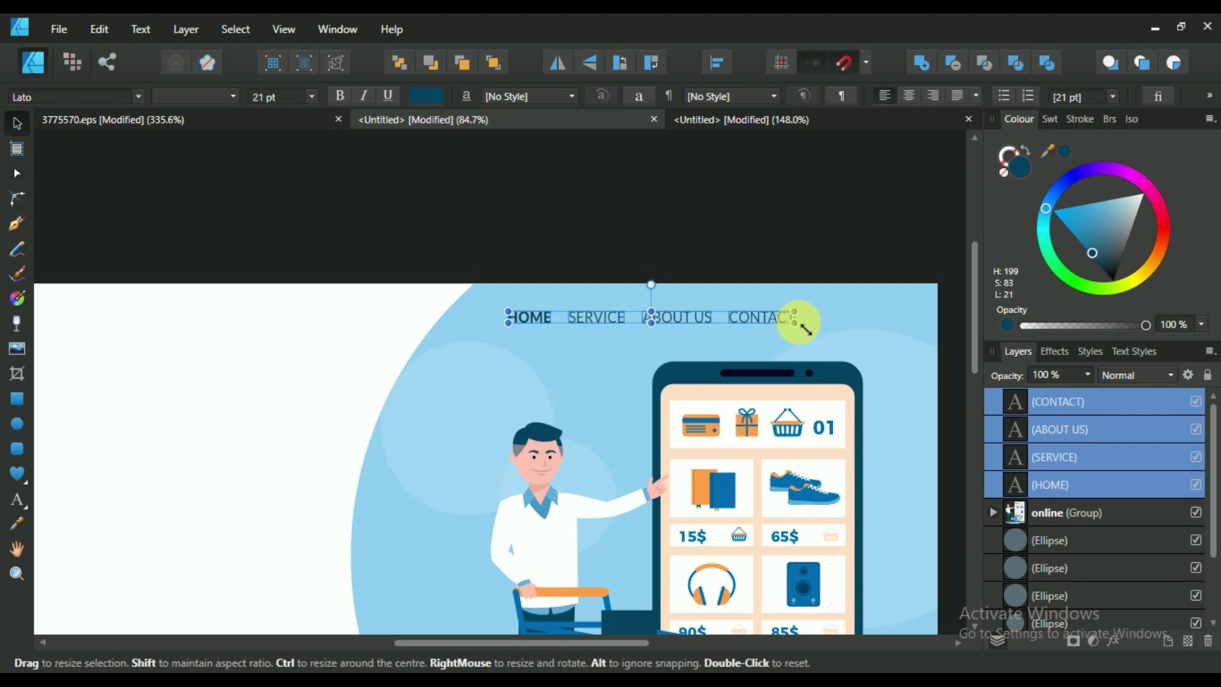
mouse_move(805, 329)
left_mouse_down()
mouse_move(818, 307)
mouse_move(847, 313)
left_mouse_up()
left_click(17, 399)
scroll(574, 380, "up", 2)
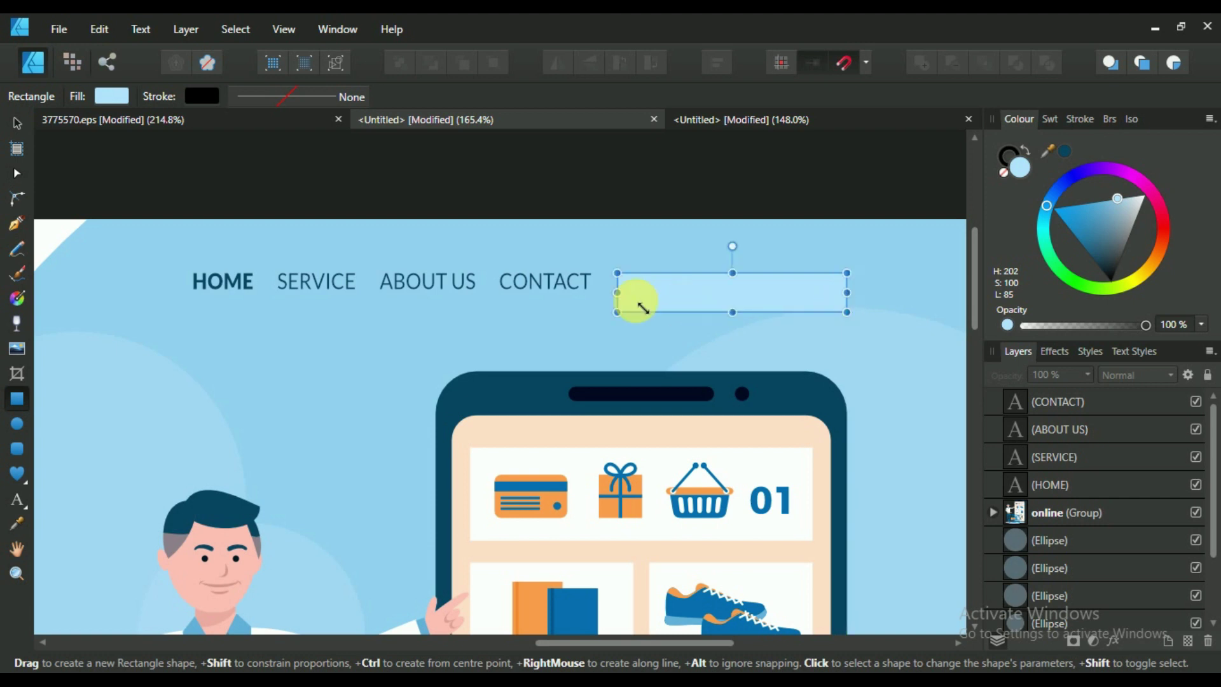
Round the light-blue rectangle's corners to 35 px and shorten it into a slim pill.
key("c")
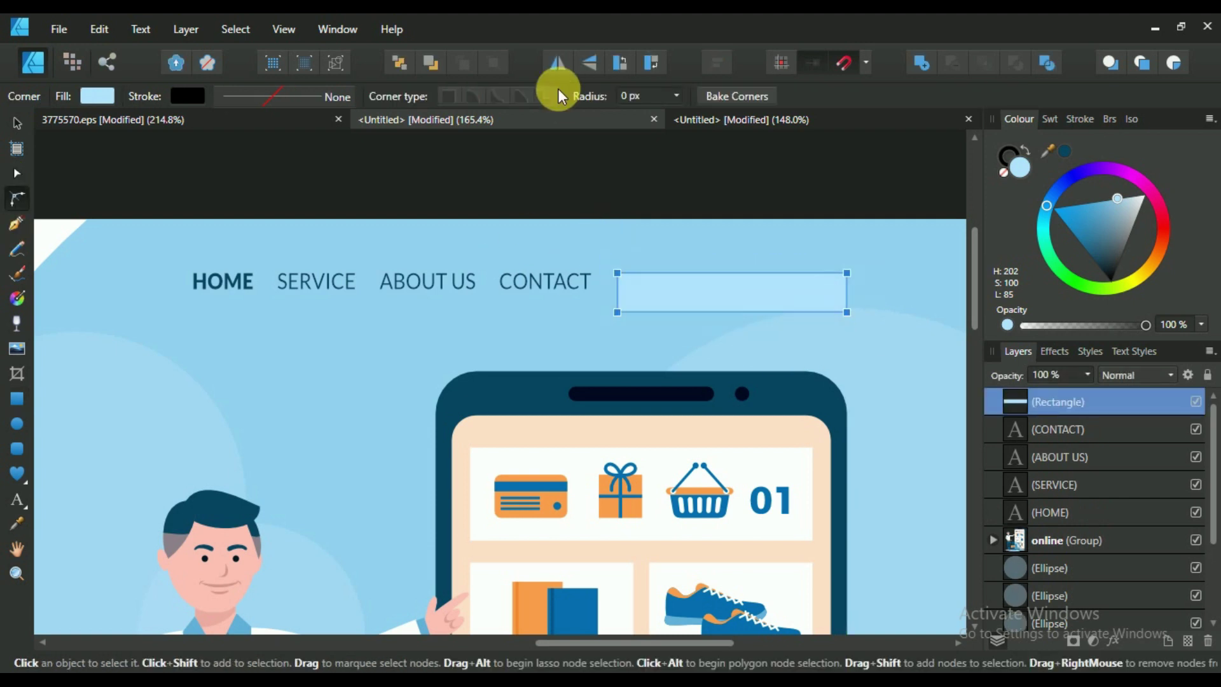
scroll(654, 90, "up", 10)
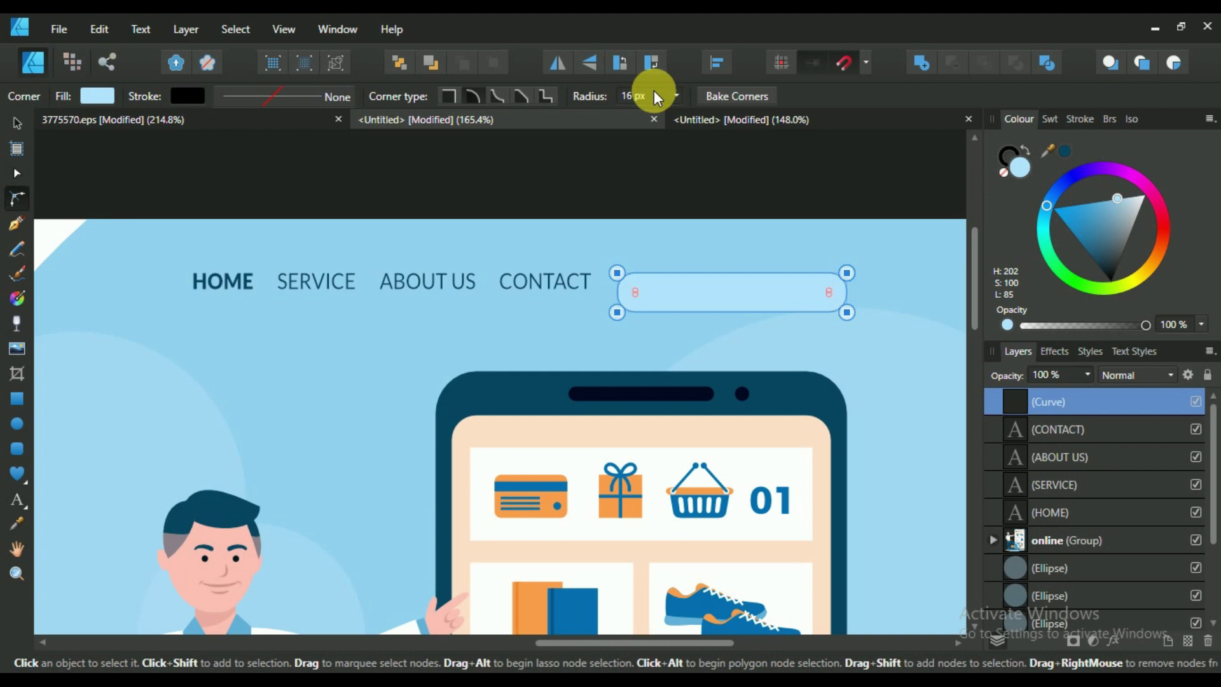
left_click(16, 121)
left_click_drag(735, 313, 738, 287)
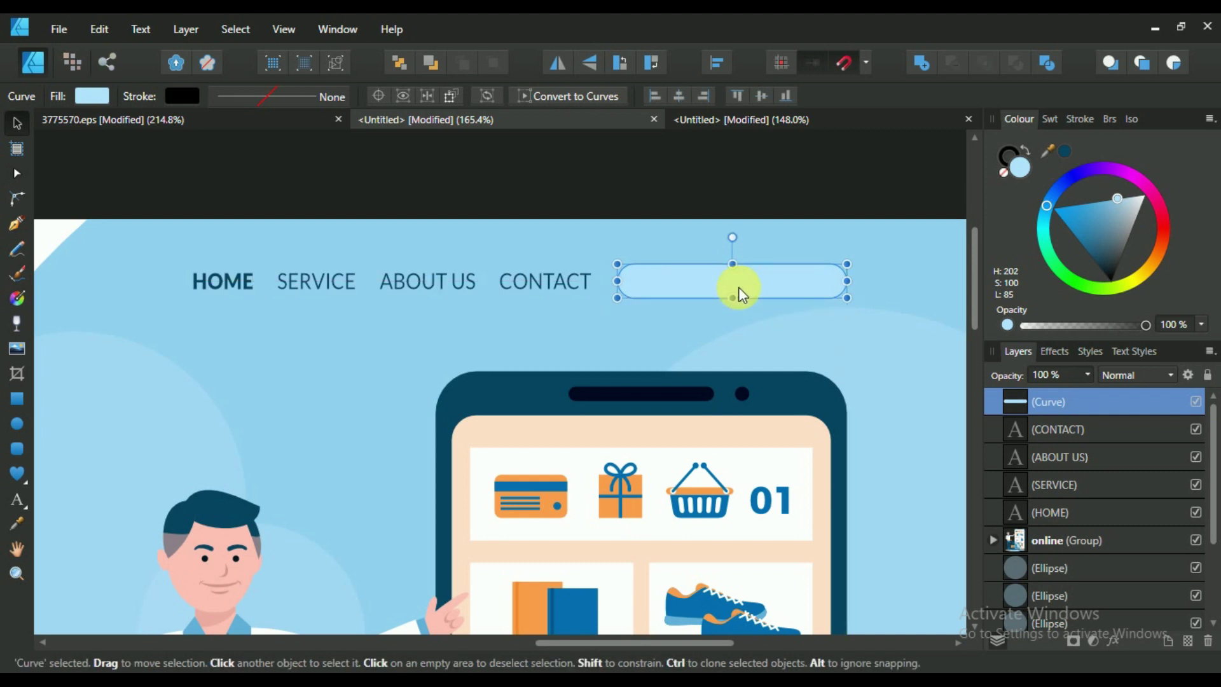
Duplicate CONTACT into the pill, bring it in front, and retype it as GET STARTED.
left_click(540, 281)
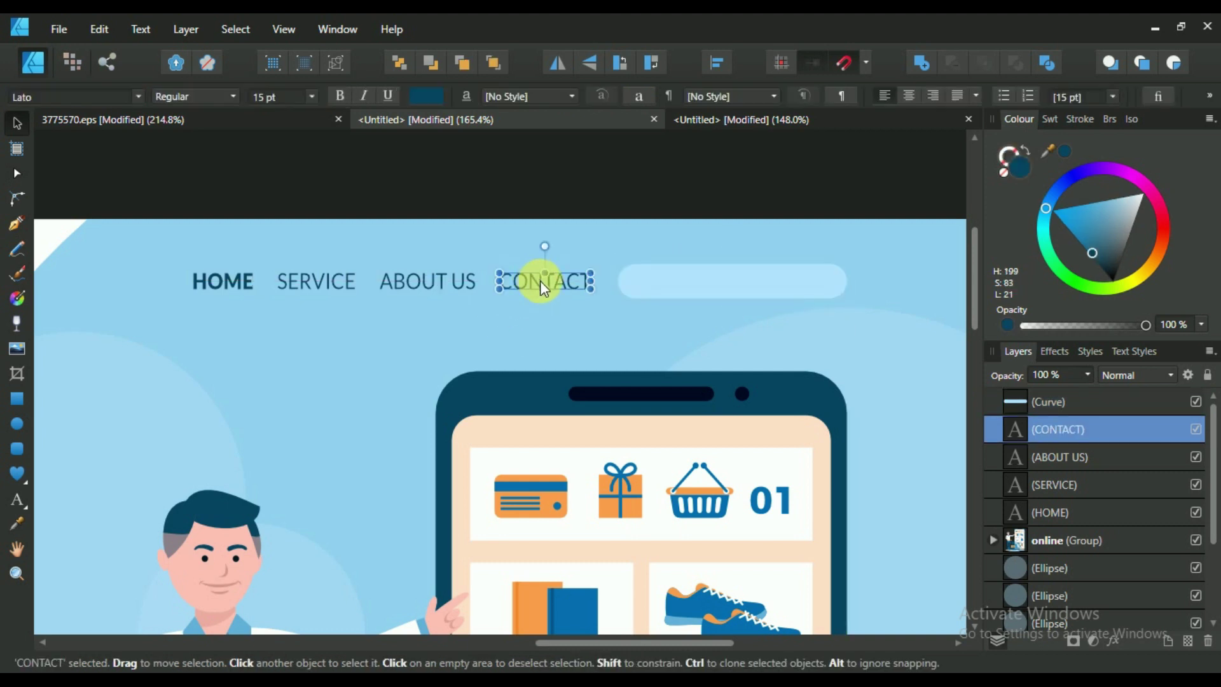
left_click_drag(540, 280, 705, 285)
key("ctrl+bracketright")
key("ctrl+bracketleft")
key("ctrl+bracketright")
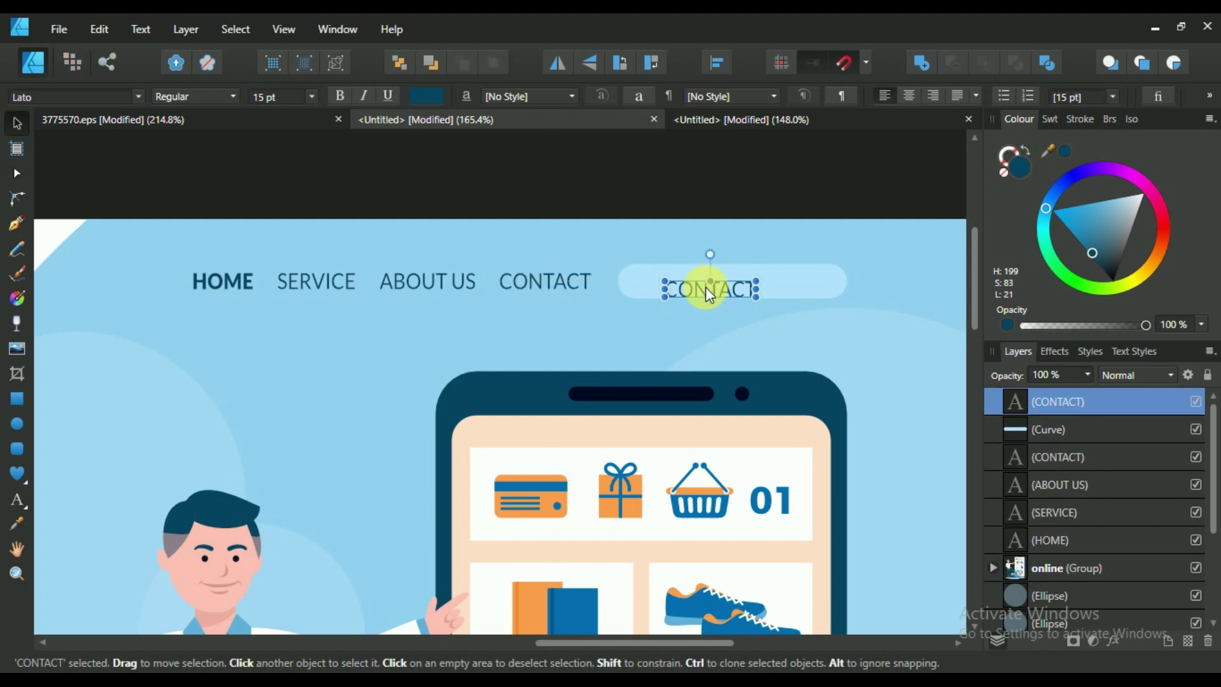
double_click(707, 282)
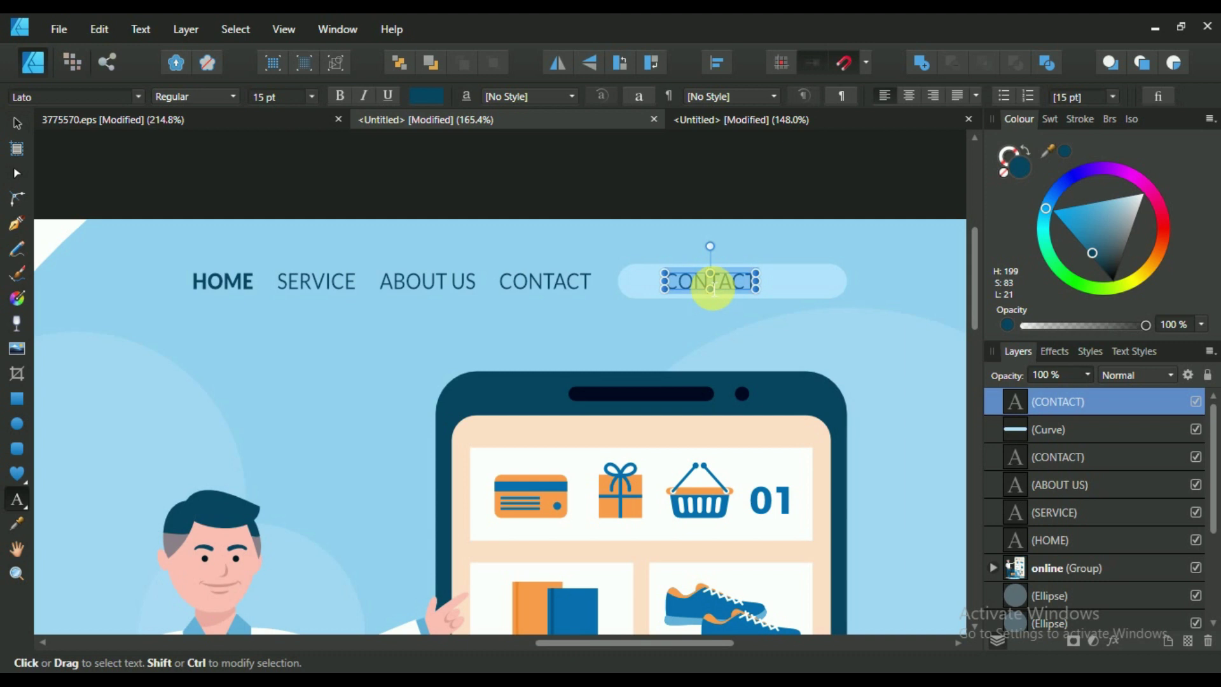
type("GET")
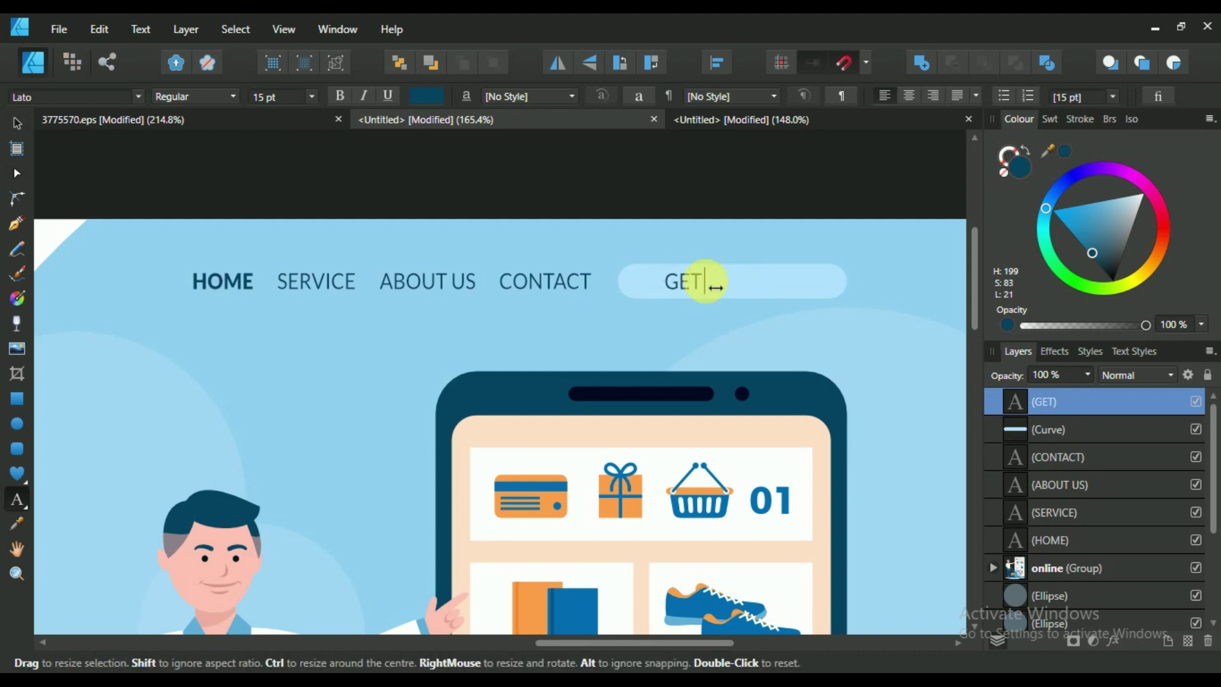
type(" STARTED")
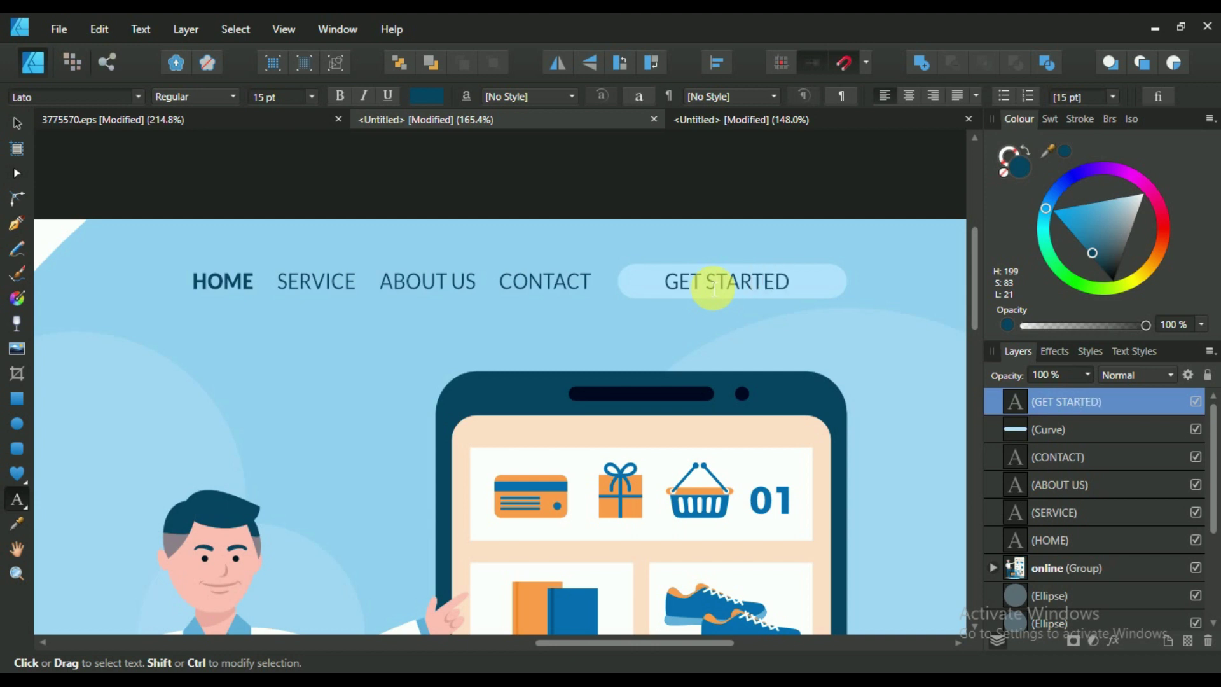
Give the GET STARTED label a heavier font weight.
scroll(714, 286, "up", 2)
triple_click(714, 284)
left_click(194, 96)
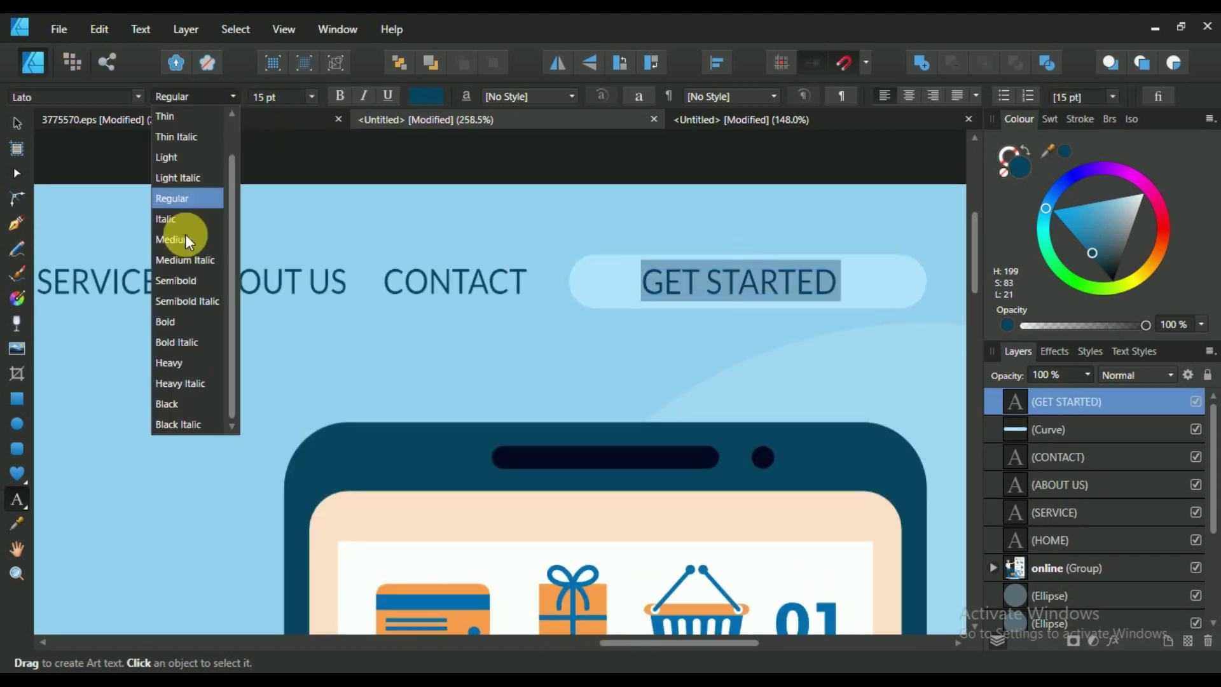
left_click(164, 325)
key("Escape")
Centre the GET STARTED label horizontally and vertically on the pill.
scroll(339, 346, "down", 3)
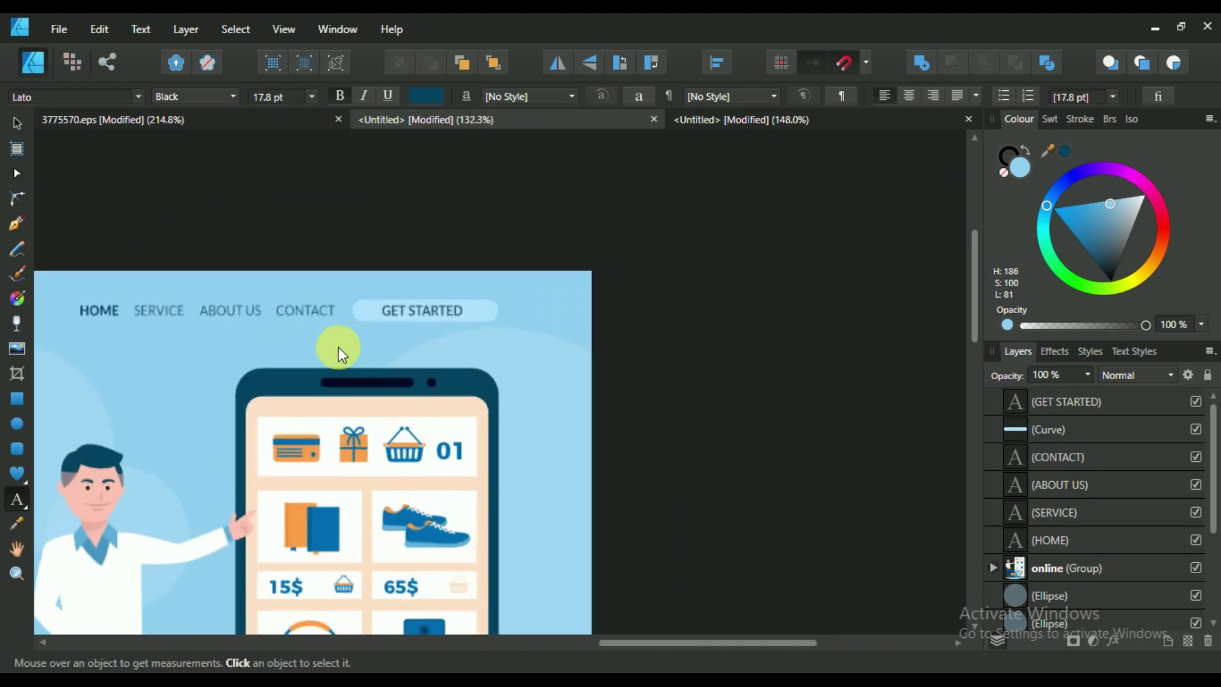
left_click(14, 124)
scroll(553, 280, "up", 2)
left_click(553, 278)
left_click(467, 277, "shift")
left_click(711, 64)
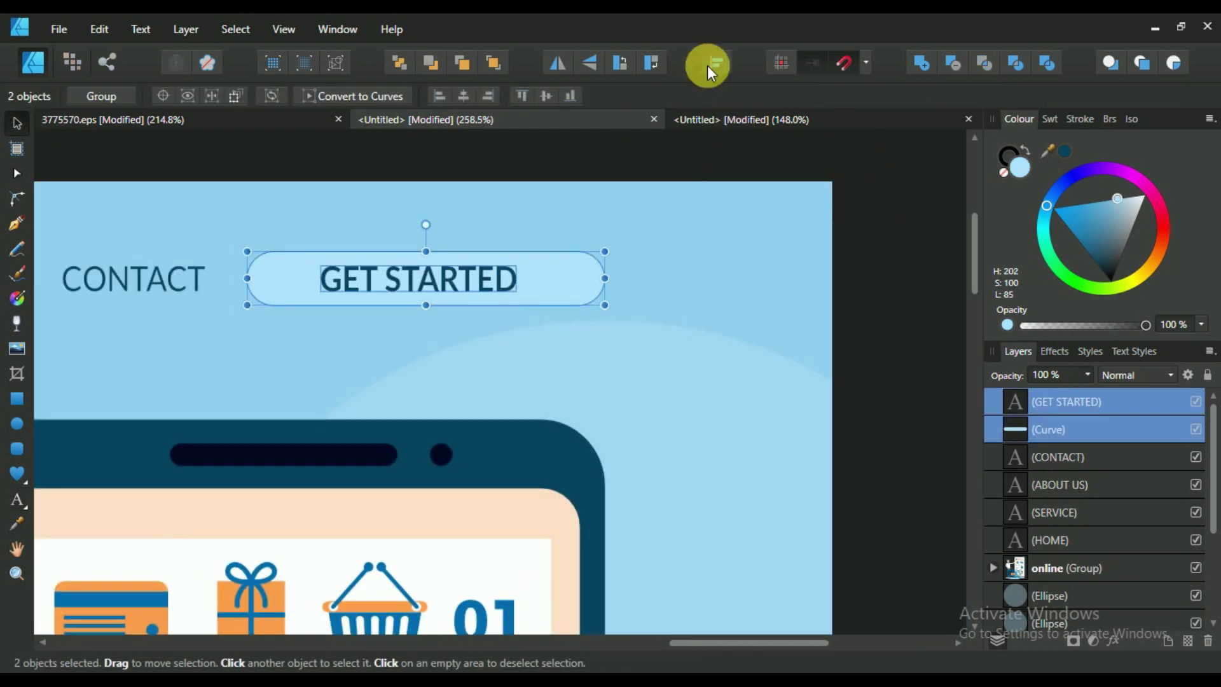
left_click(746, 120)
left_click(751, 211)
left_click(738, 286)
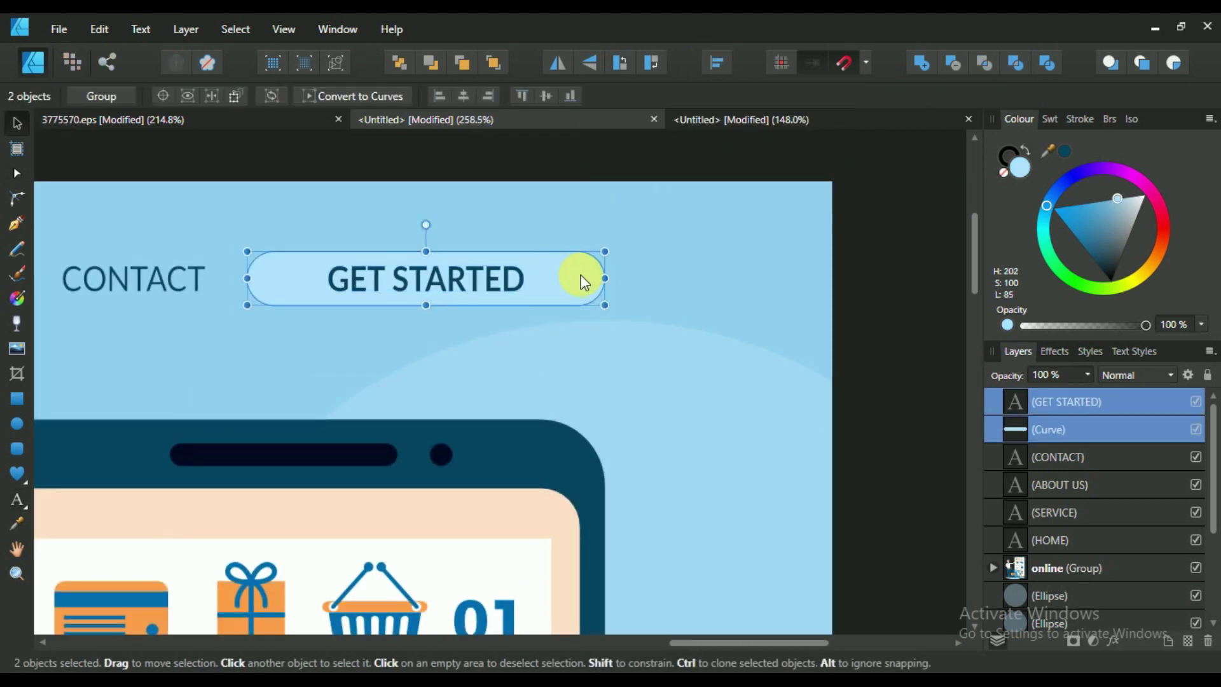
Narrow the pill around the label and re-centre the label on it.
left_click(580, 277)
left_click_drag(605, 281, 561, 278)
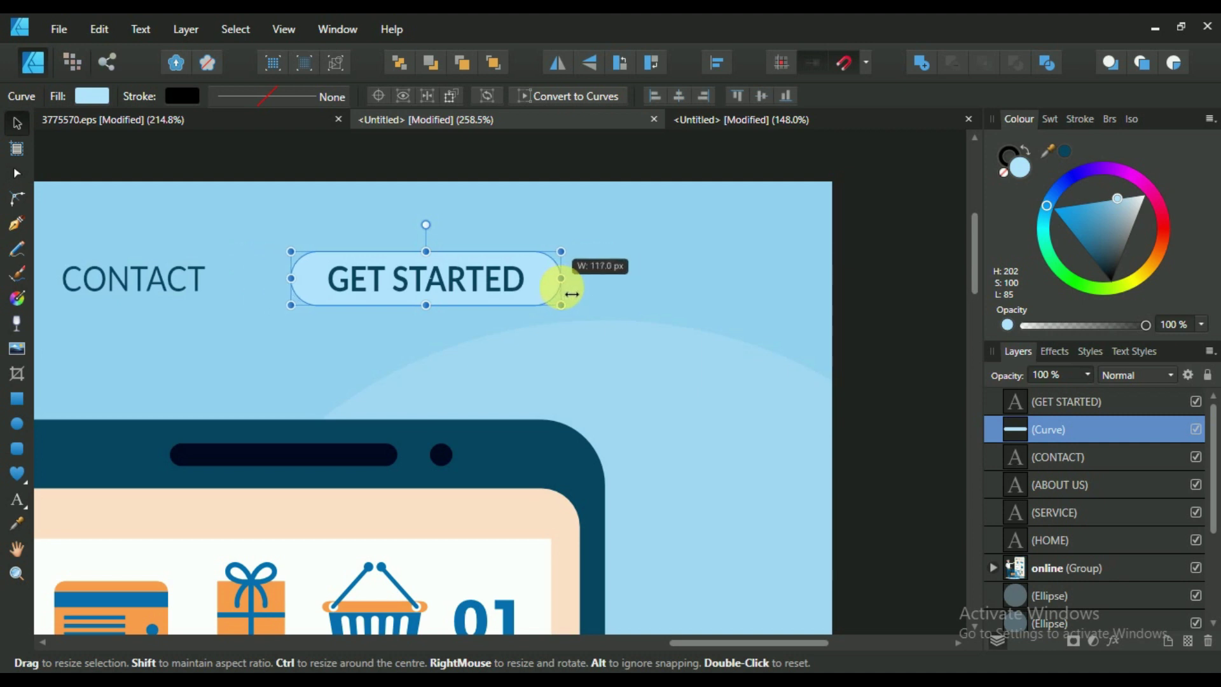
scroll(645, 276, "down", 2)
left_click(548, 274, "shift")
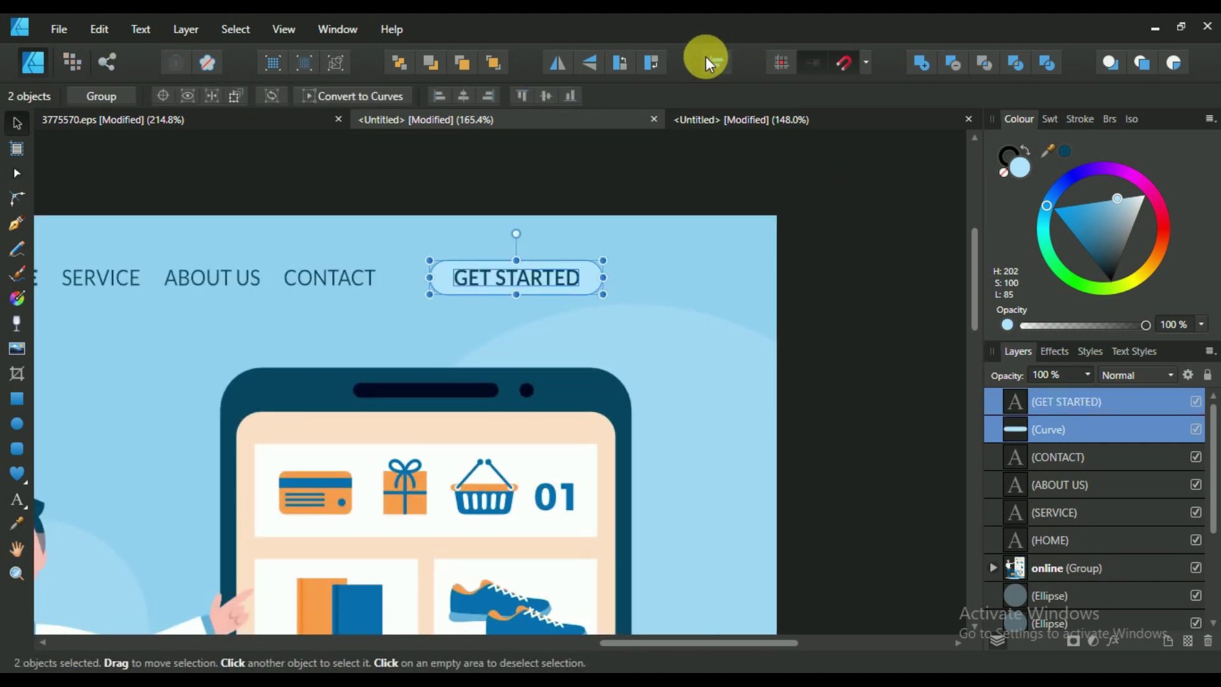
left_click(716, 62)
left_click(752, 122)
left_click(752, 211)
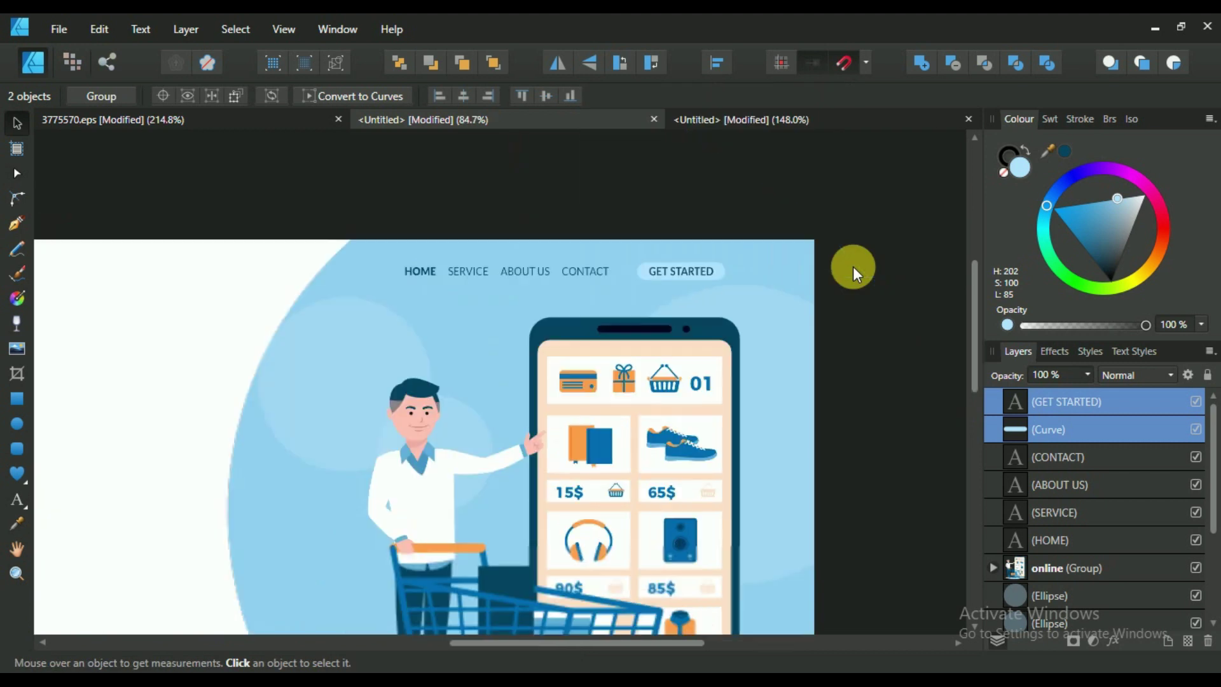
Fill the button's pill shape with a sampled dark teal colour.
scroll(840, 255, "down", 2)
scroll(743, 251, "up", 2)
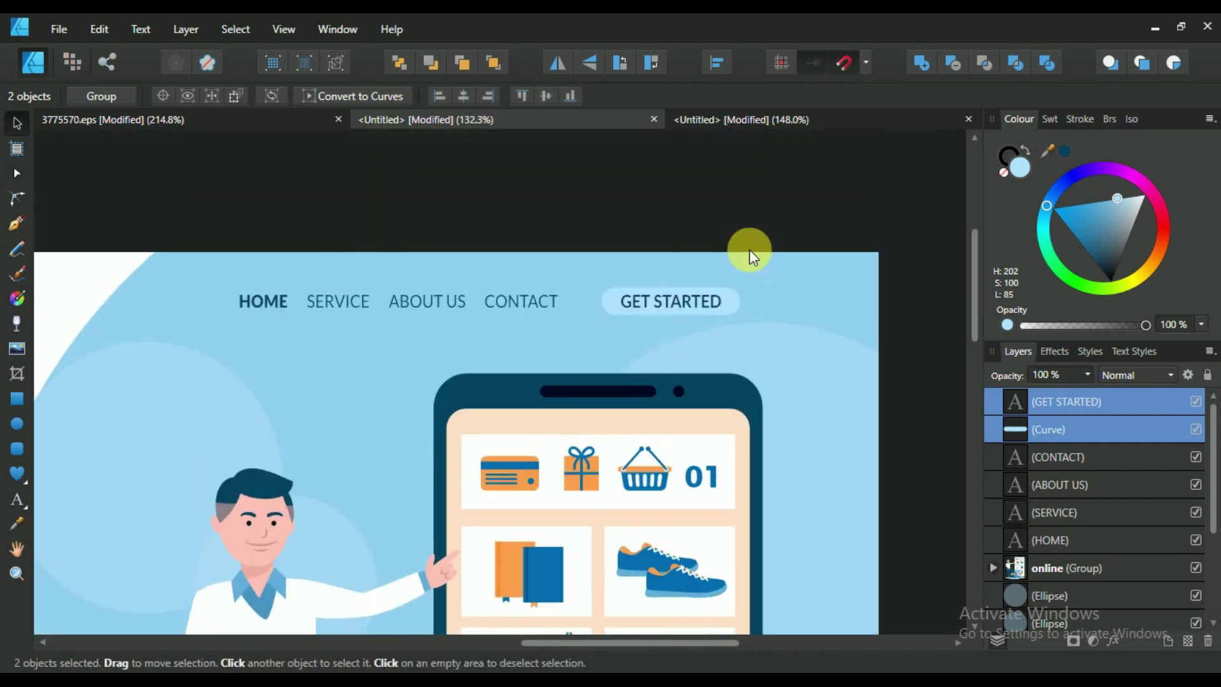
scroll(749, 257, "up", 2)
left_click(716, 347)
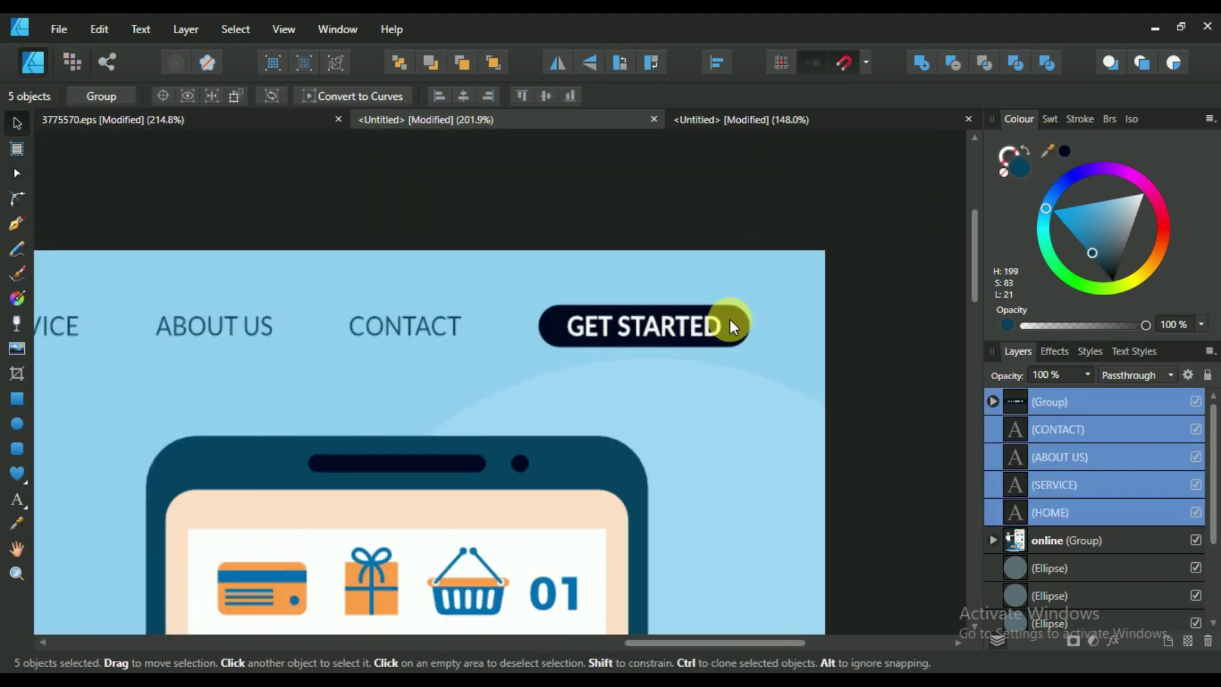
scroll(730, 326, "up", 1)
left_click(730, 326)
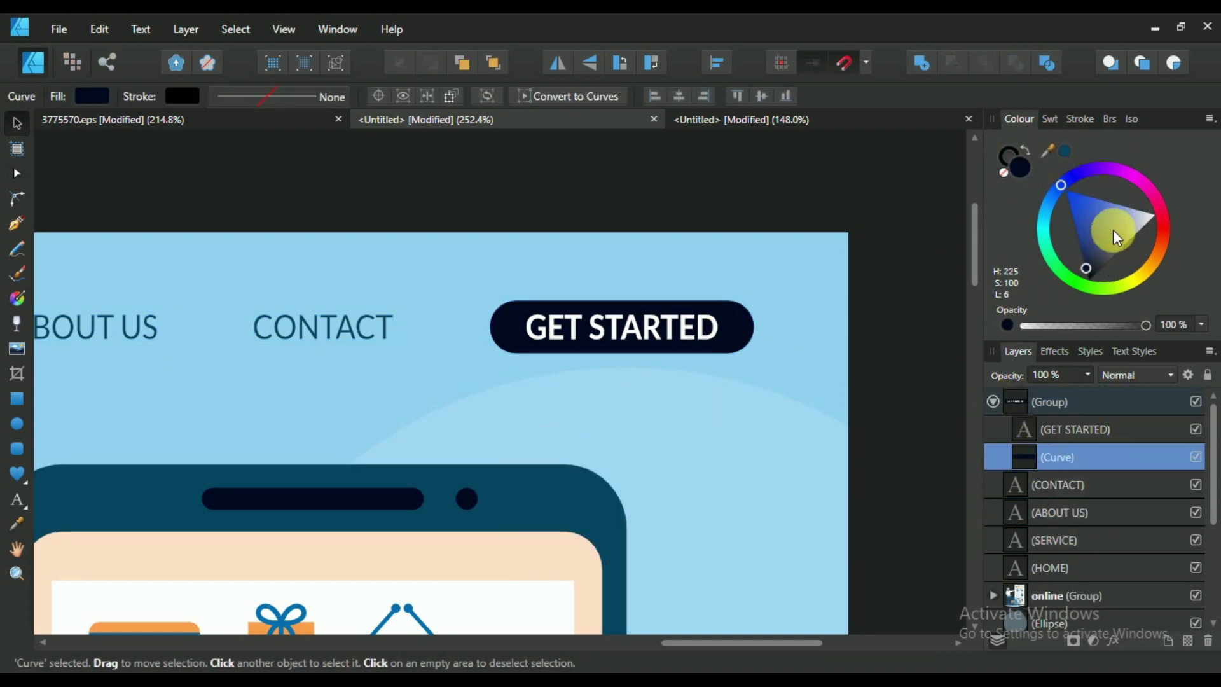
left_click(1062, 151)
key("ctrl+0")
left_click(899, 253)
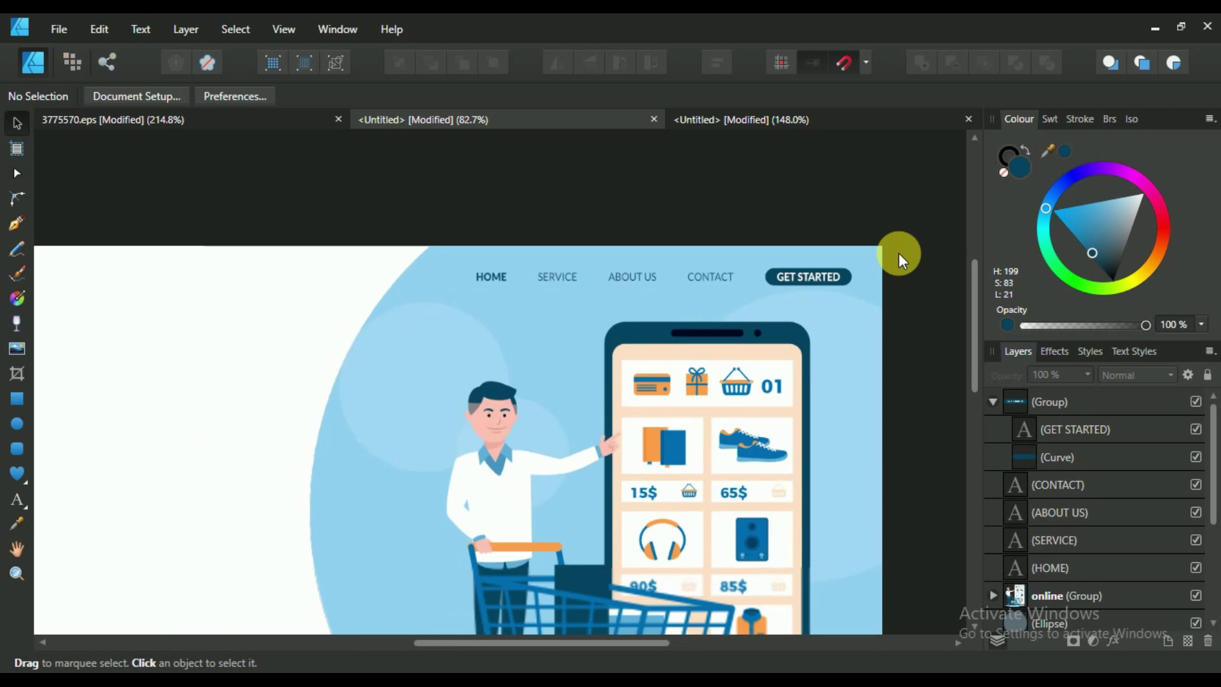
Collapse the GET STARTED button group in the Layers panel.
scroll(898, 257, "up", 1)
left_click(994, 398)
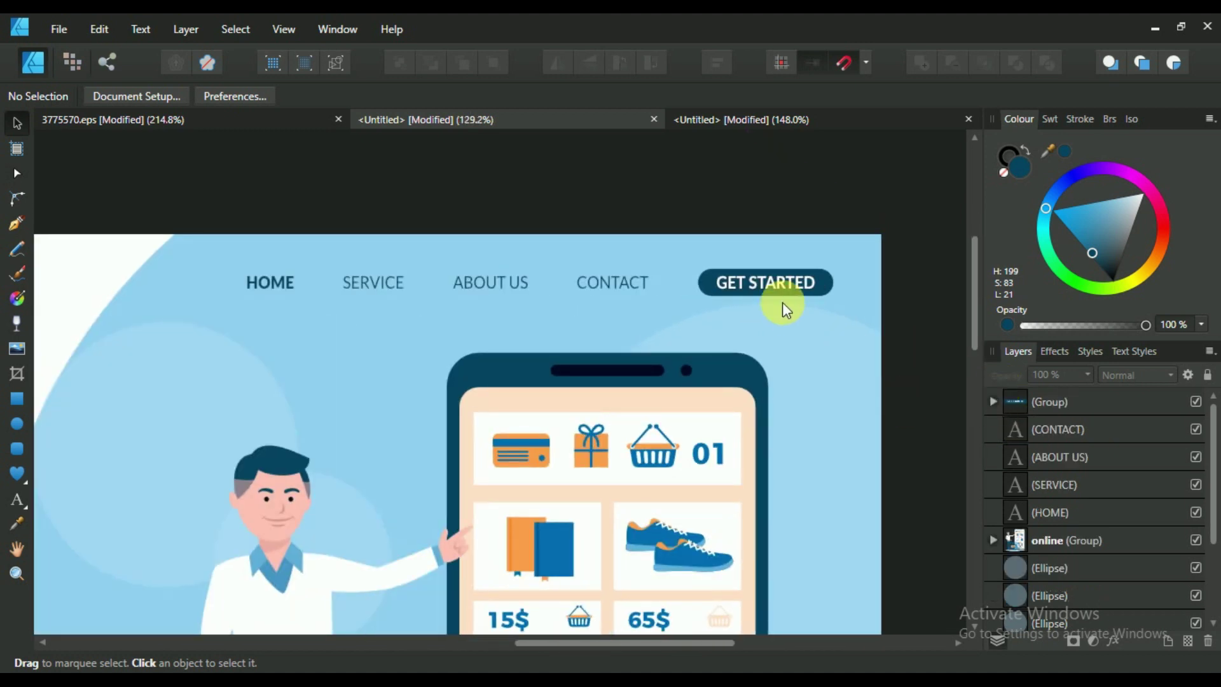
scroll(782, 303, "down", 2)
scroll(786, 302, "down", 1)
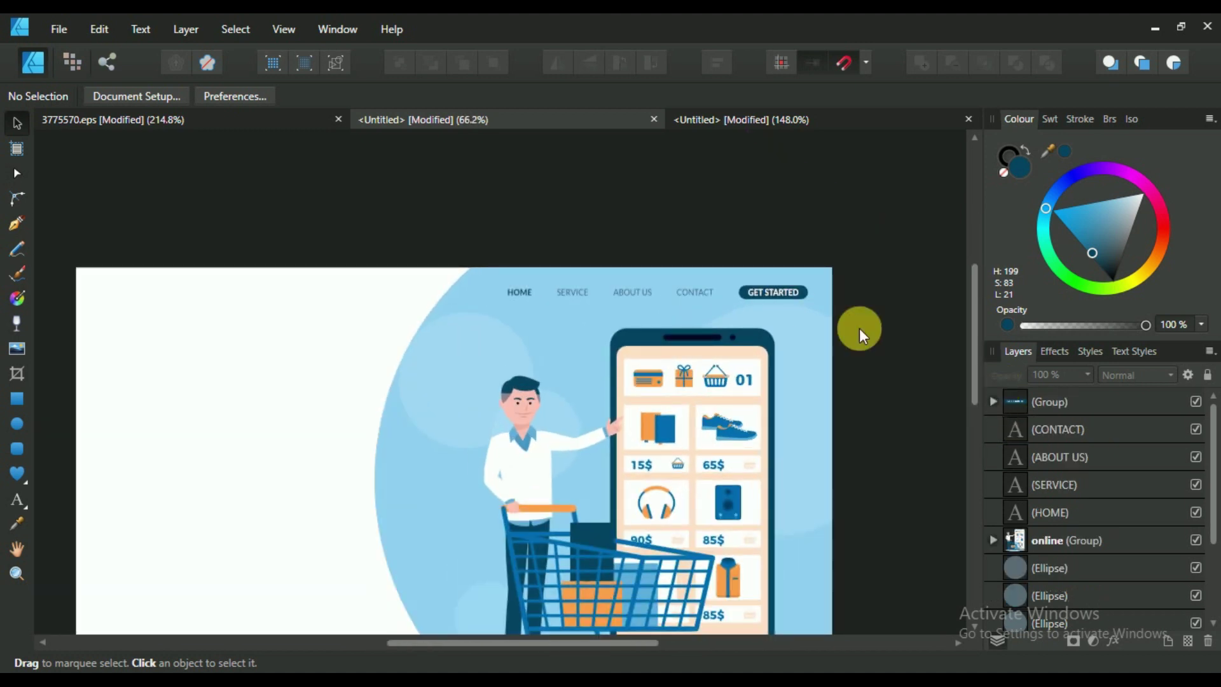
scroll(761, 326, "up", 2)
scroll(715, 326, "down", 4)
scroll(729, 334, "up", 1)
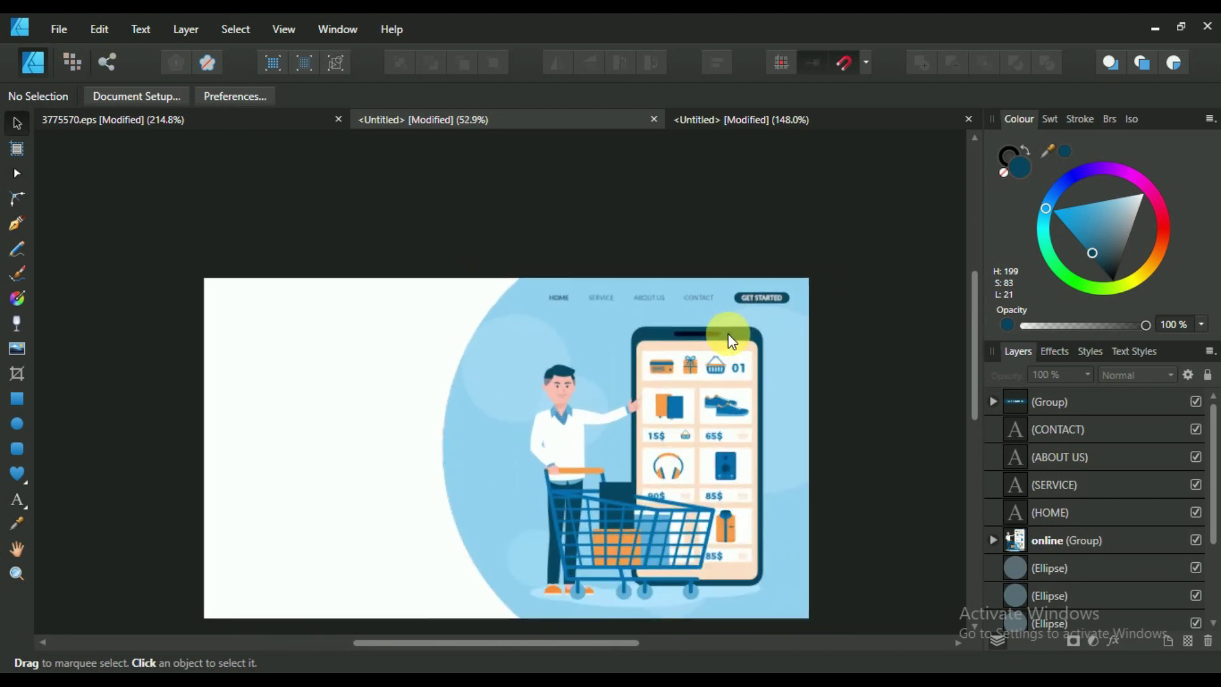
Select all navigation bar items, HOME through GET STARTED, and nudge them slightly left.
left_click(1081, 503, "shift")
scroll(696, 230, "up", 2)
mouse_move(694, 339)
left_mouse_down()
mouse_move(678, 331)
mouse_move(695, 340)
left_mouse_up()
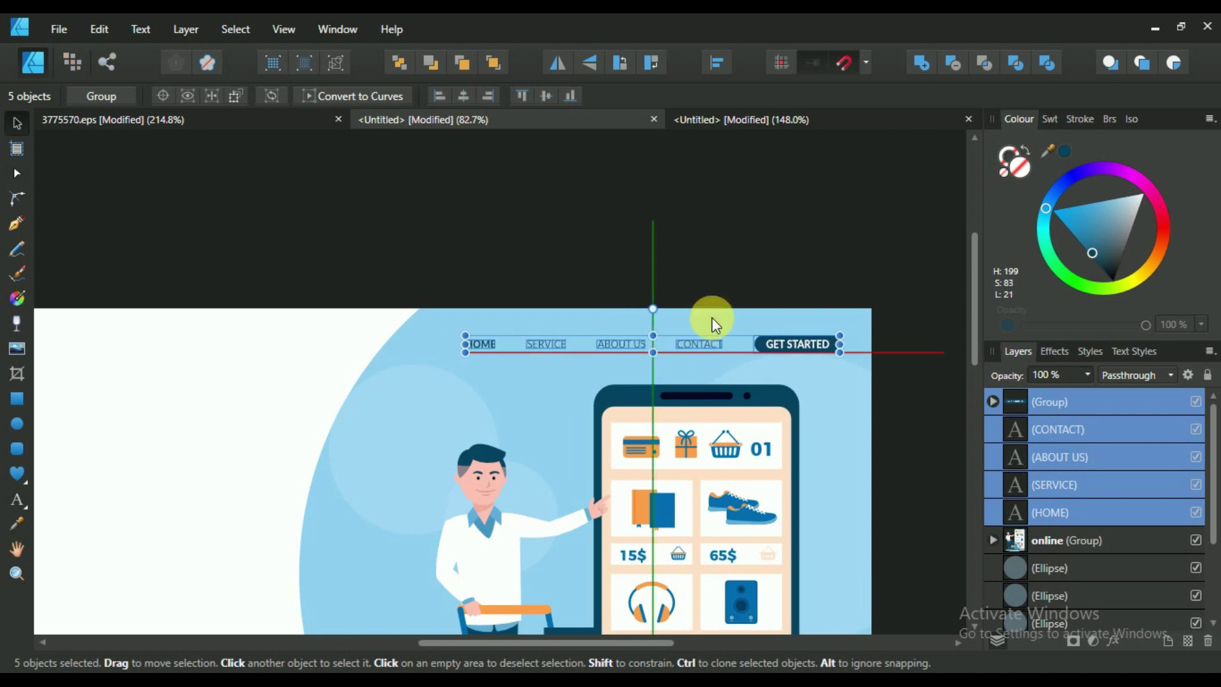
scroll(711, 318, "down", 5)
left_click(683, 227)
scroll(730, 242, "up", 3)
scroll(731, 299, "up", 3)
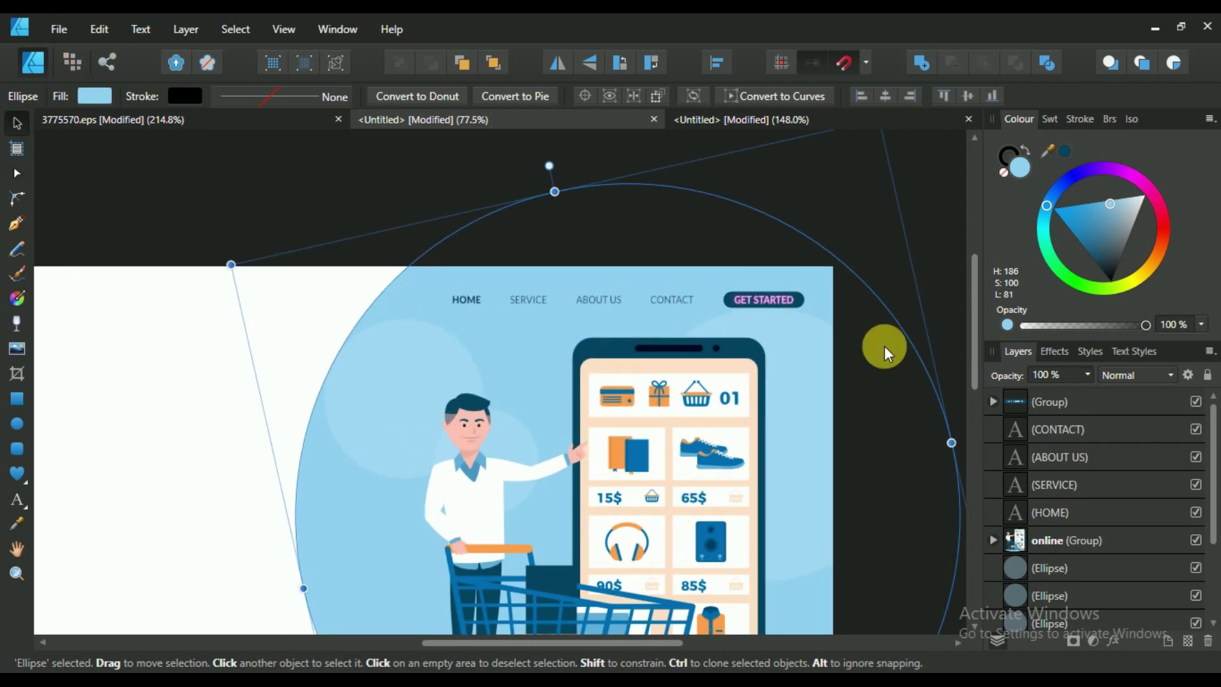
left_click(1068, 512)
left_click(1070, 412, "shift")
key("Left")
key("Left")
key("Left")
key("Left")
key("Left")
key("Left")
key("Left")
key("Left")
key("Left")
key("Left")
key("Left")
key("Left")
left_click(692, 488)
Group the six background ellipse layers together.
scroll(692, 487, "down", 3)
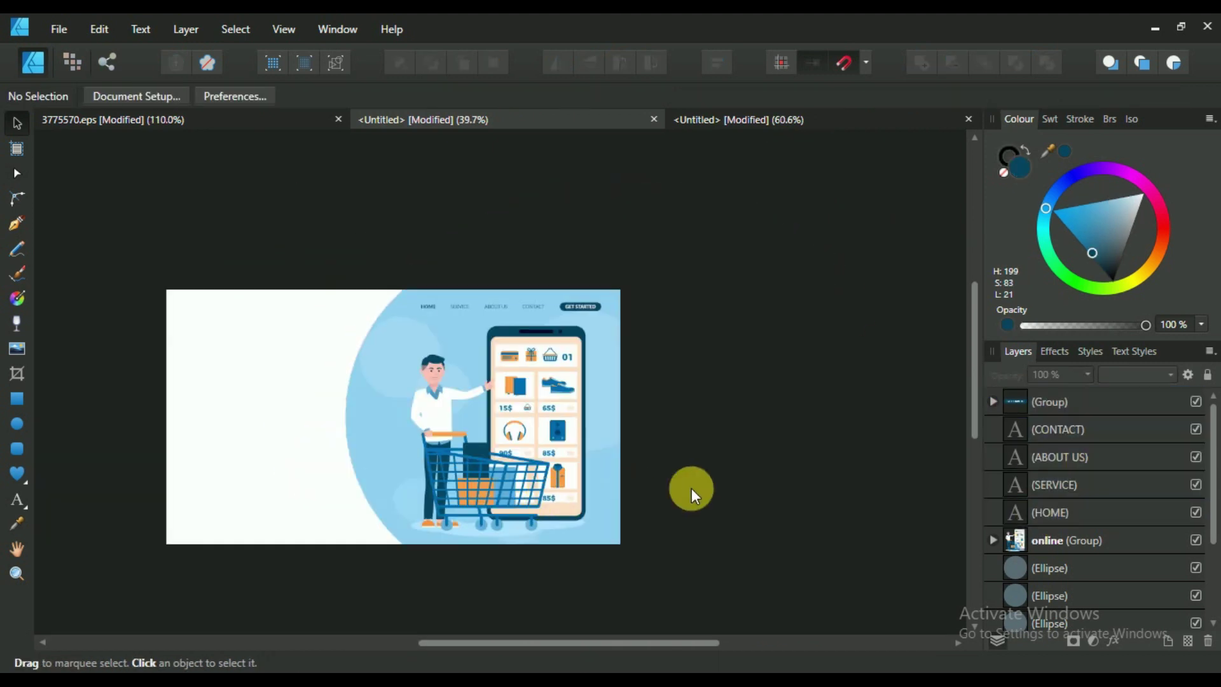
scroll(692, 487, "up", 1)
scroll(1139, 544, "down", 3)
left_click(1088, 458)
left_click(1071, 597, "shift")
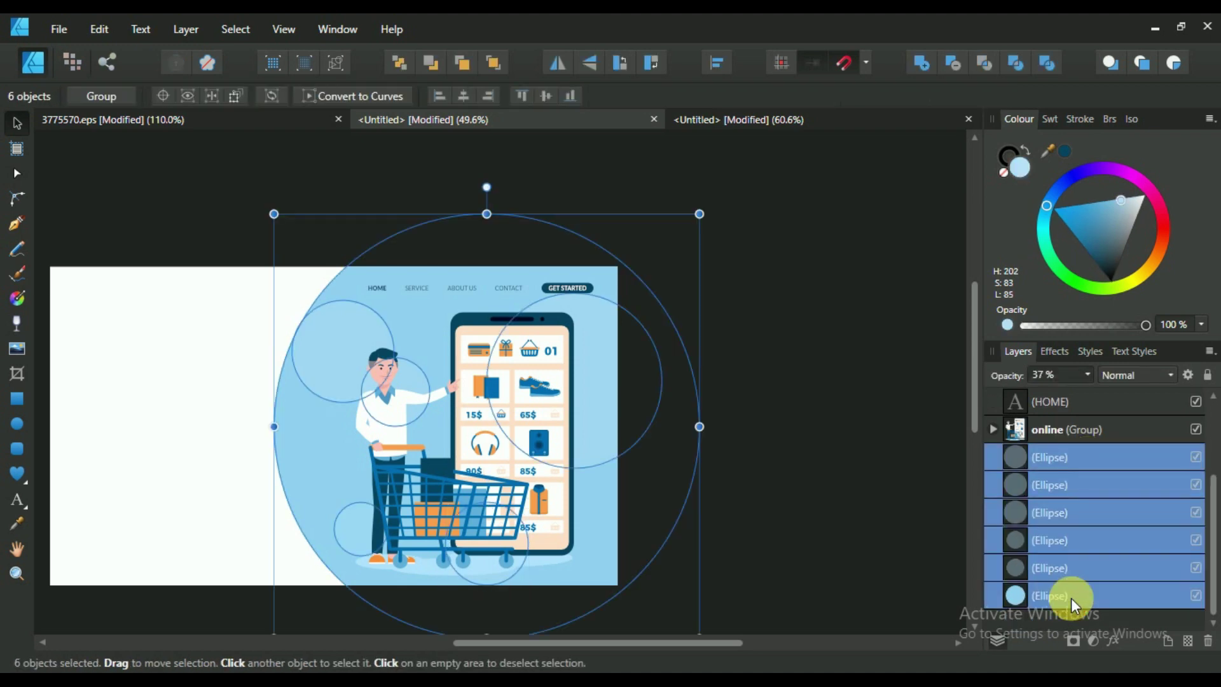
key("ctrl+g")
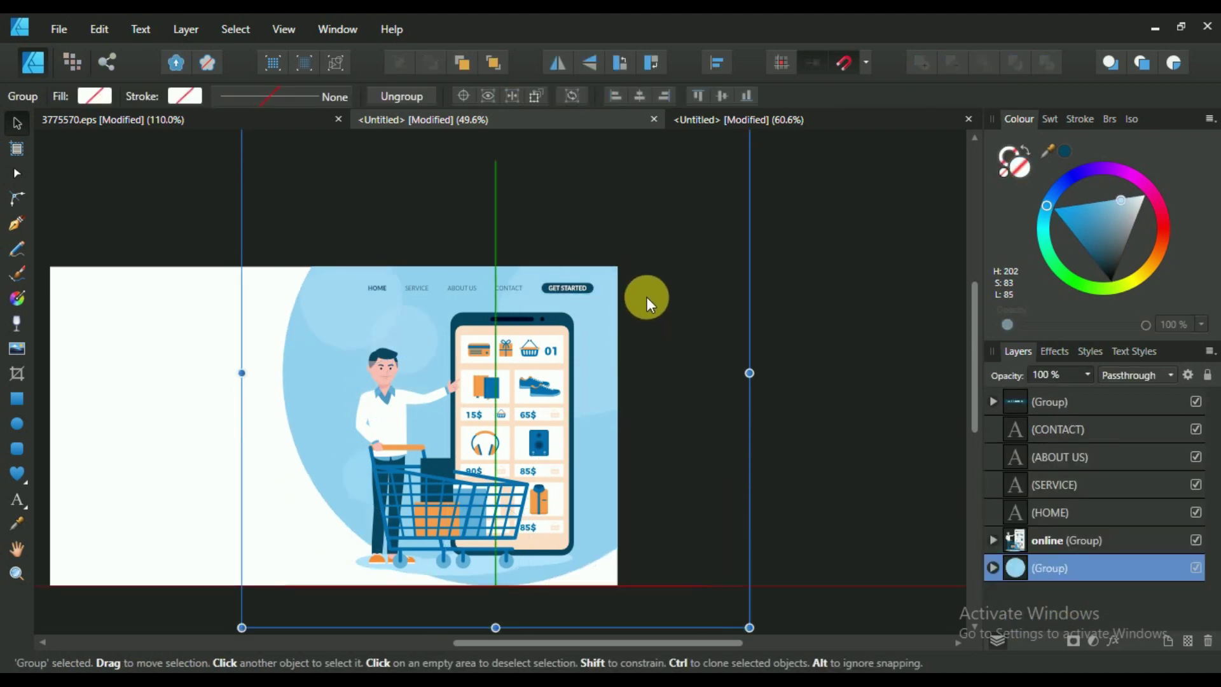
Move the background circle group up and to the right.
mouse_move(638, 350)
left_mouse_down()
mouse_move(657, 258)
mouse_move(674, 265)
mouse_move(651, 265)
left_mouse_up()
scroll(566, 426, "up", 1)
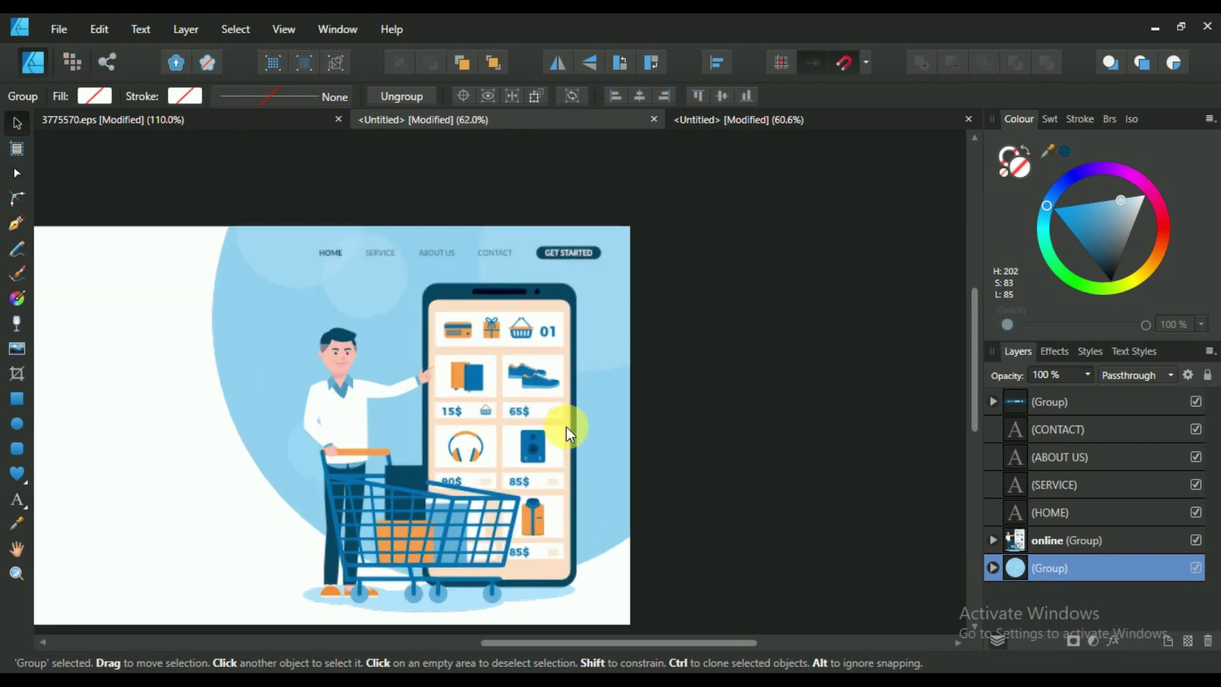
left_click_drag(566, 426, 626, 395)
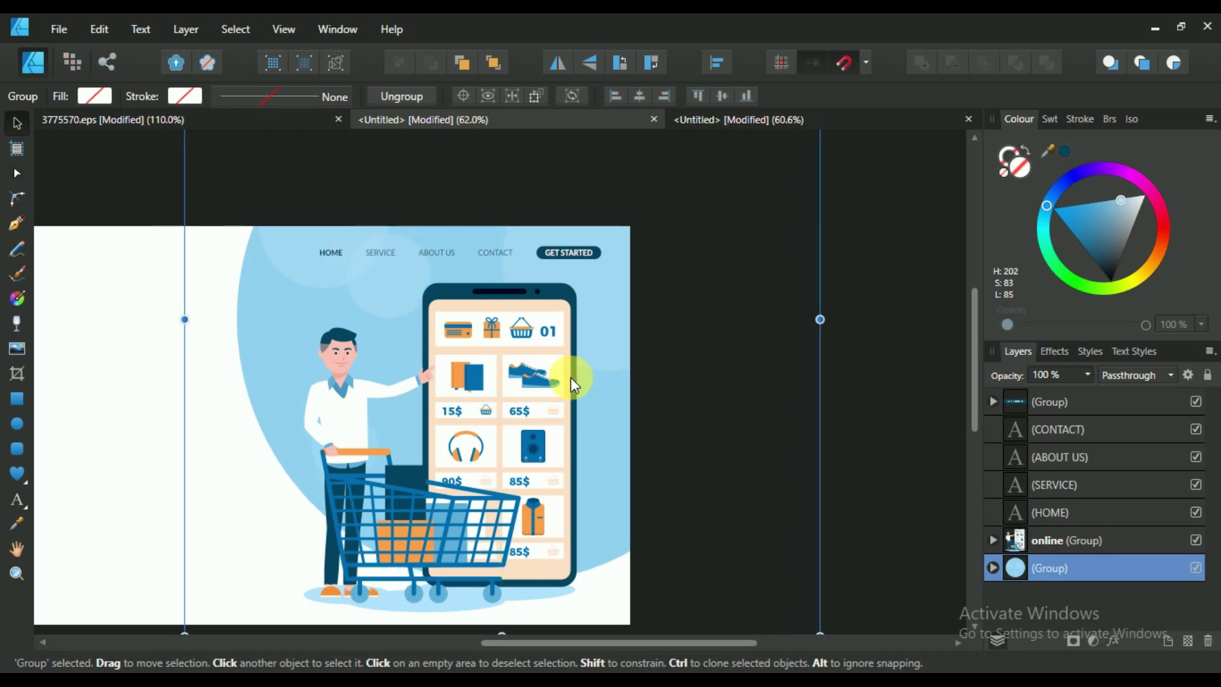
scroll(570, 377, "down", 1)
scroll(603, 457, "up", 1)
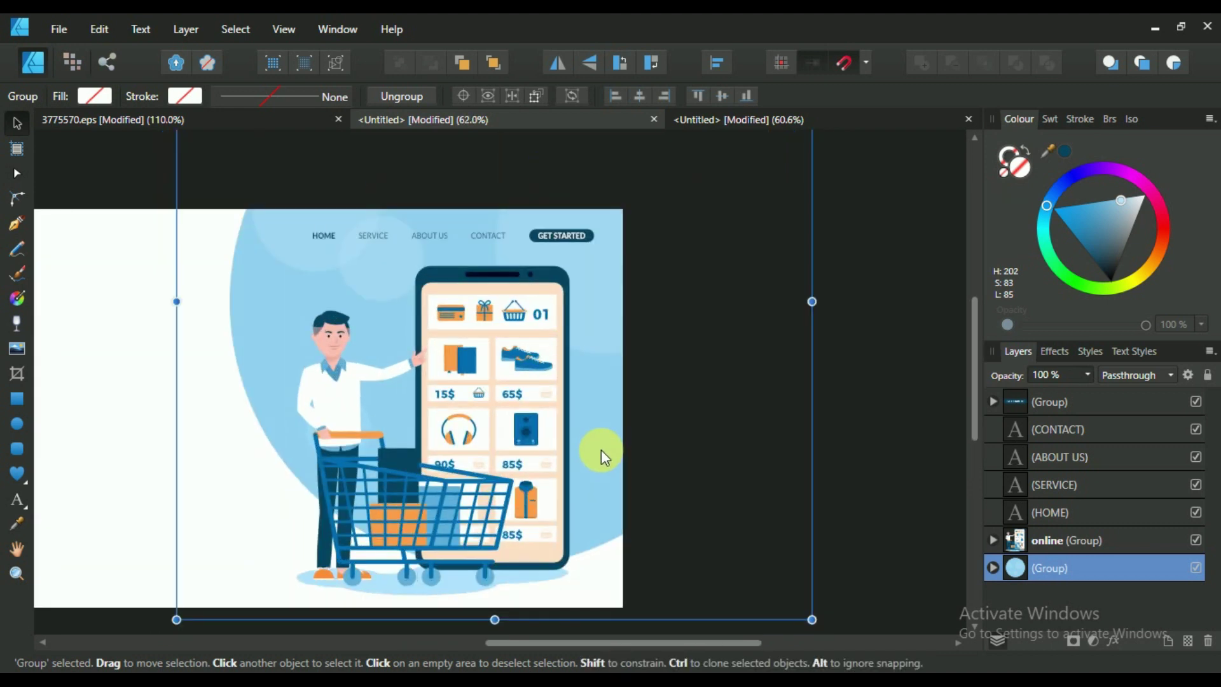
scroll(601, 456, "up", 1)
scroll(601, 457, "down", 1)
scroll(601, 457, "up", 1)
scroll(589, 381, "up", 1)
scroll(588, 394, "down", 2)
scroll(586, 426, "down", 1)
scroll(586, 450, "up", 2)
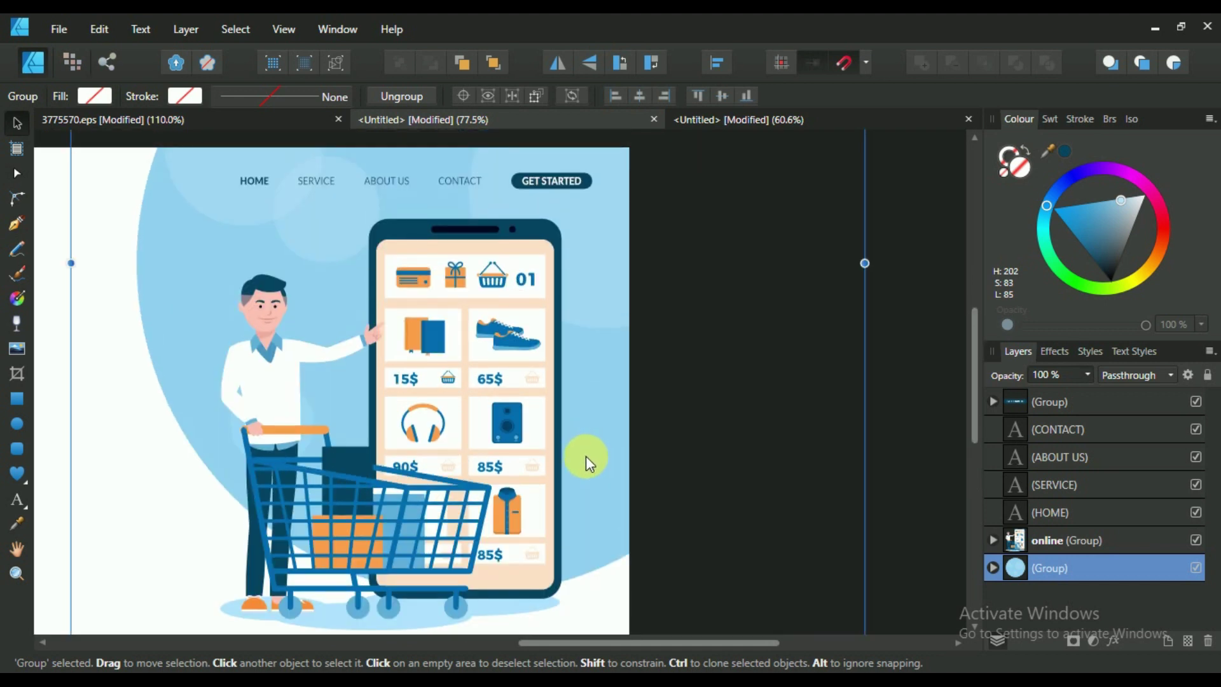
scroll(585, 461, "down", 2)
scroll(586, 467, "up", 1)
scroll(585, 468, "down", 1)
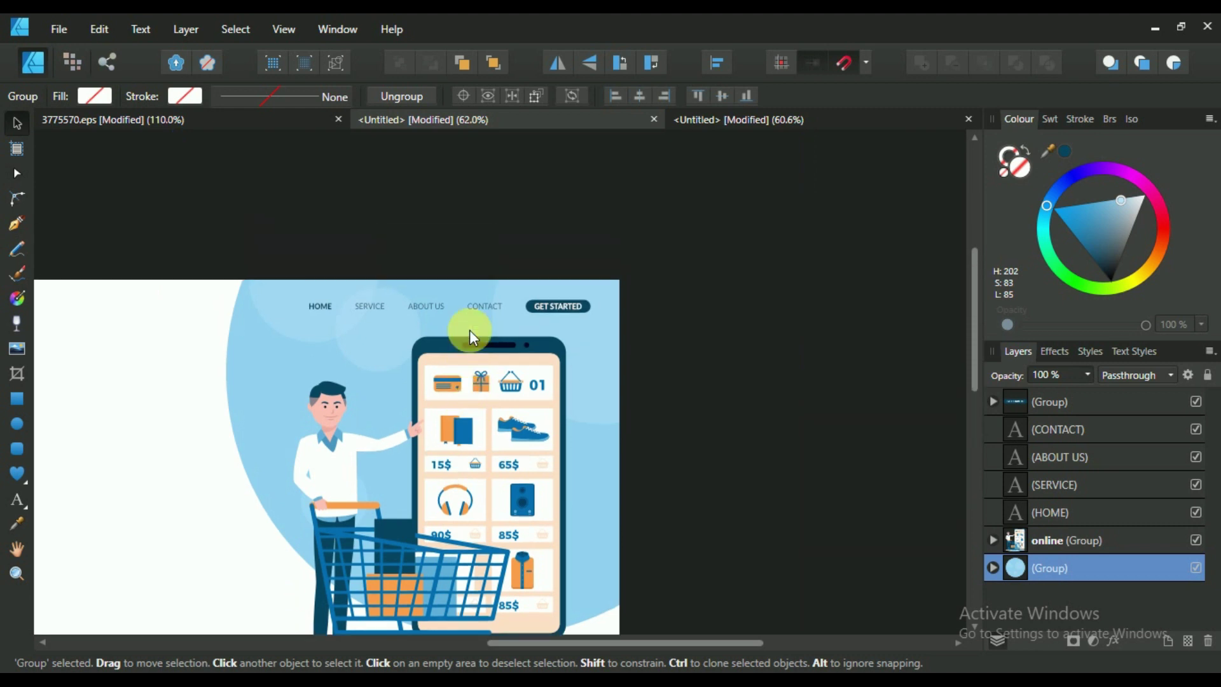
scroll(382, 328, "up", 3)
Shift ABOUT US and CONTACT slightly left to tighten the menu spacing.
double_click(278, 341)
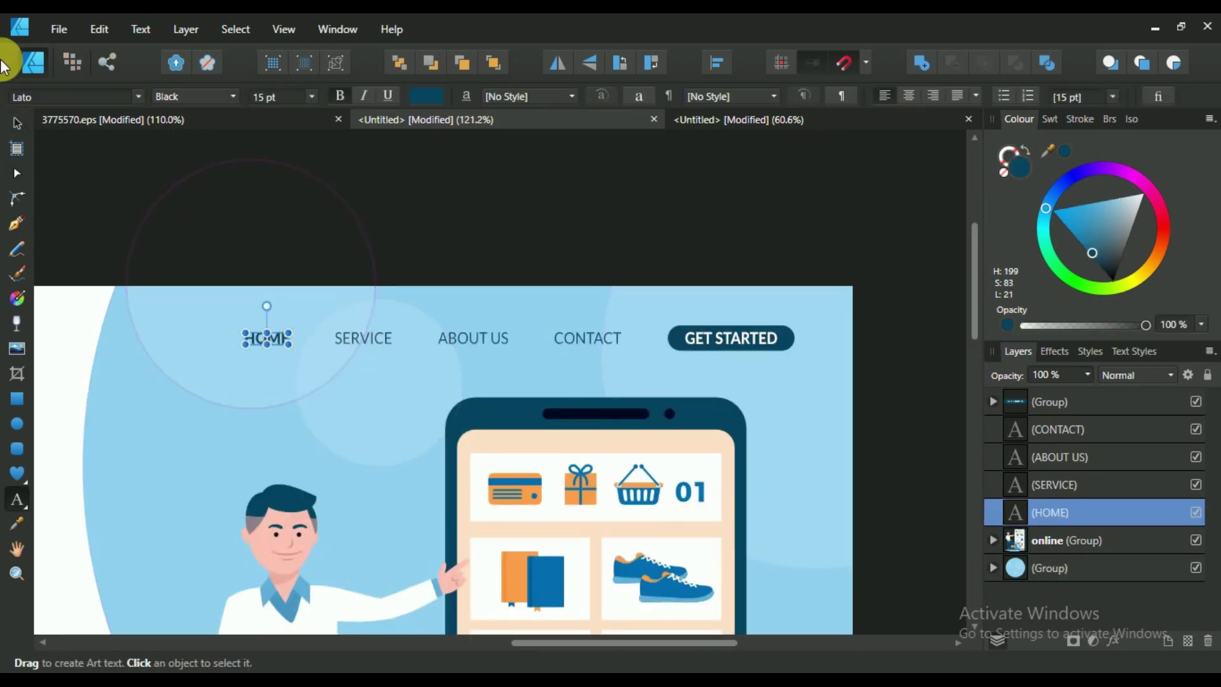
left_click(277, 346)
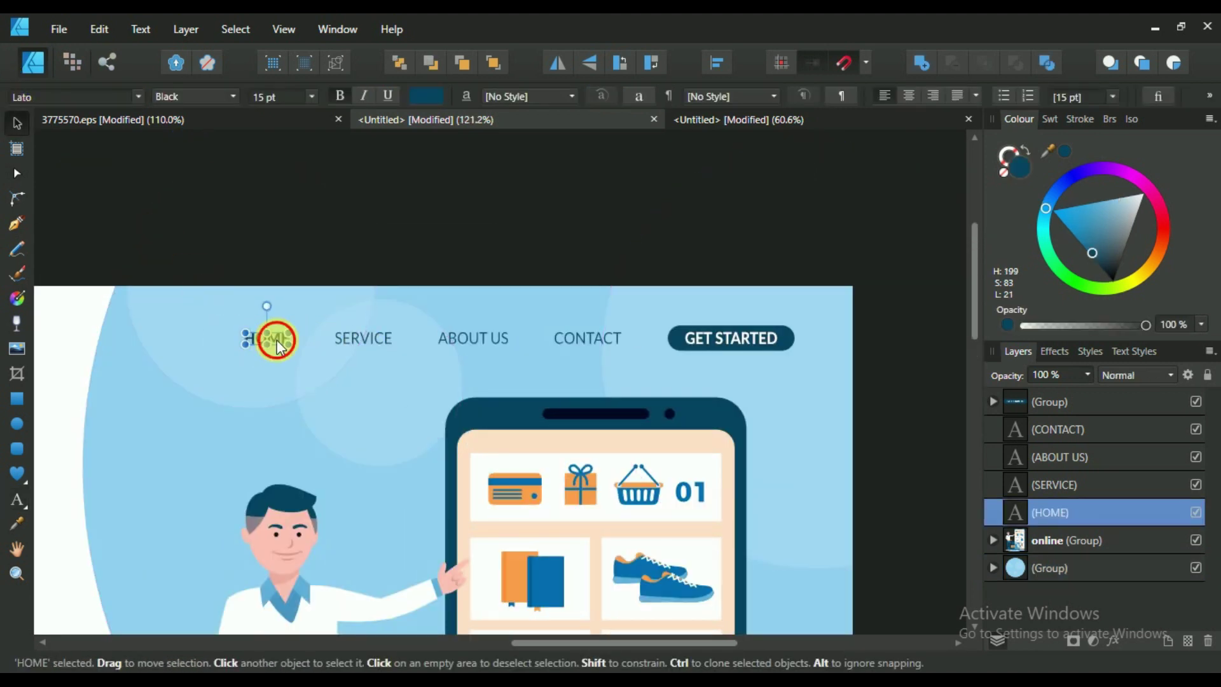
left_click(337, 338)
left_click_drag(466, 347, 444, 348)
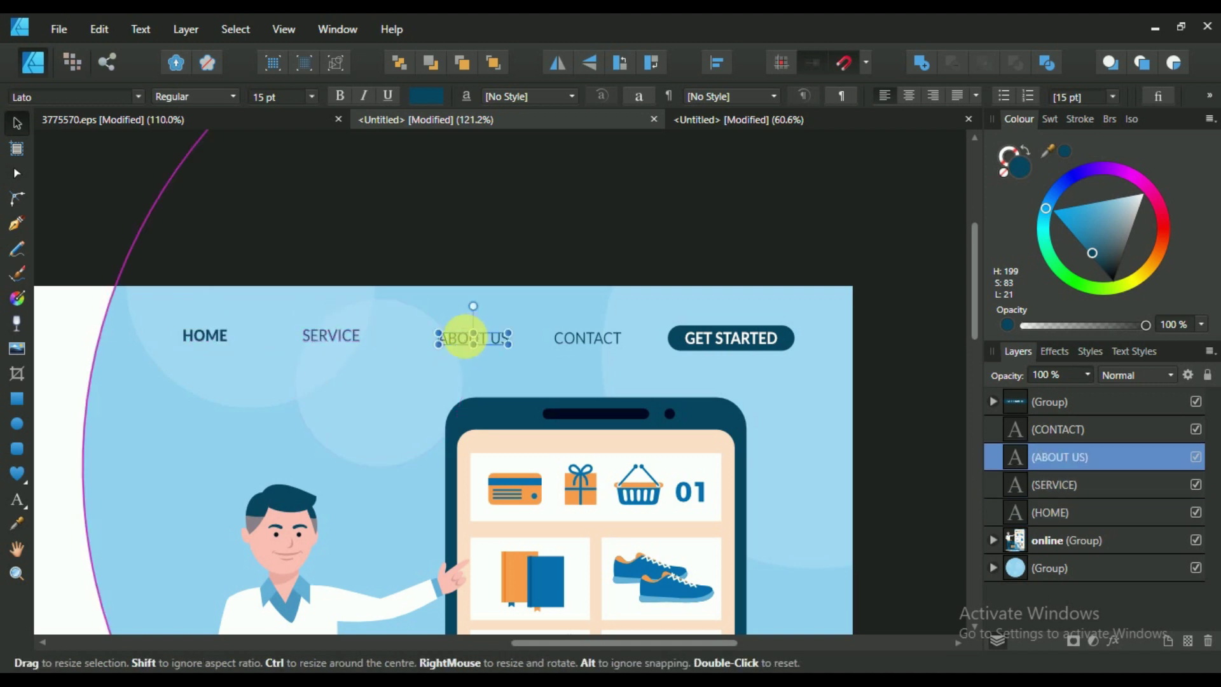
left_click_drag(594, 339, 574, 339)
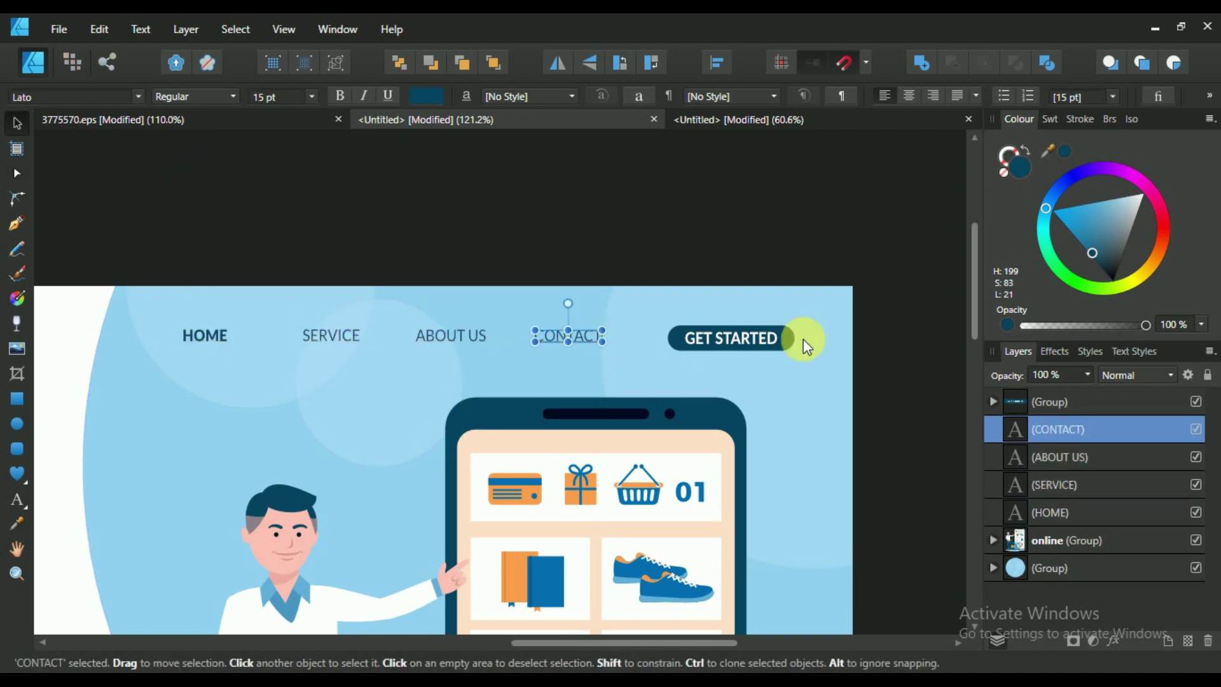
Align and evenly space all header menu items with the GET STARTED button.
left_click(1063, 403)
key("ctrl+a")
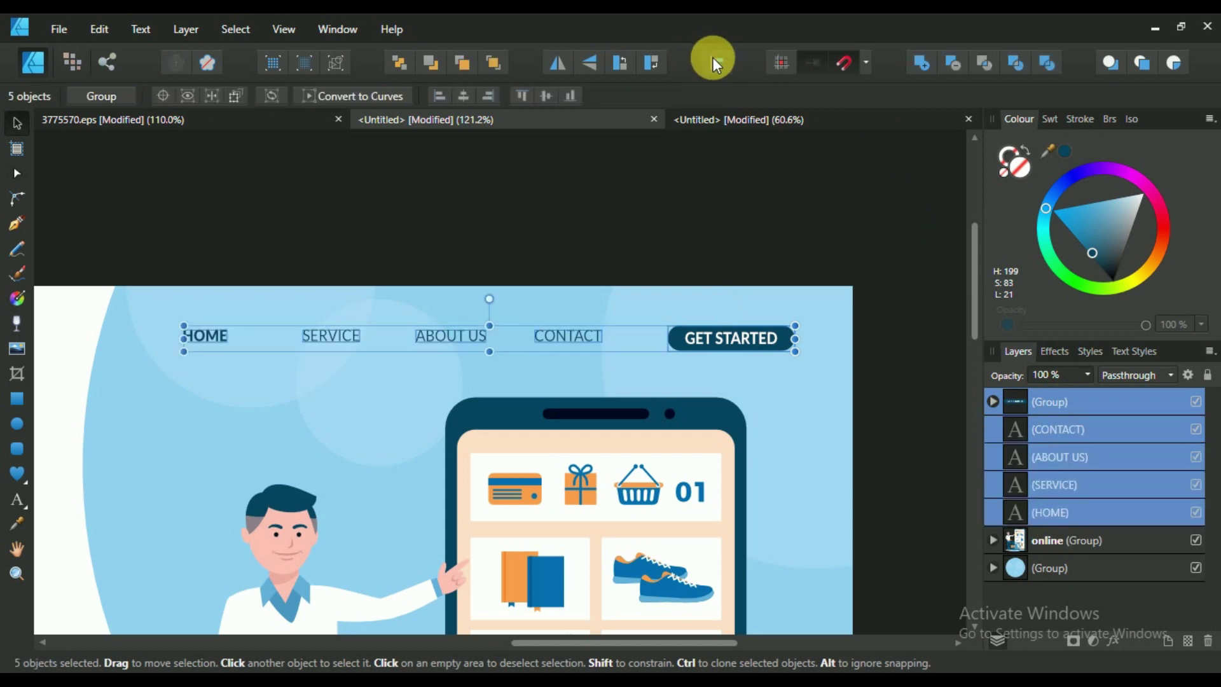
left_click(714, 60)
left_click(754, 210)
left_click(755, 277)
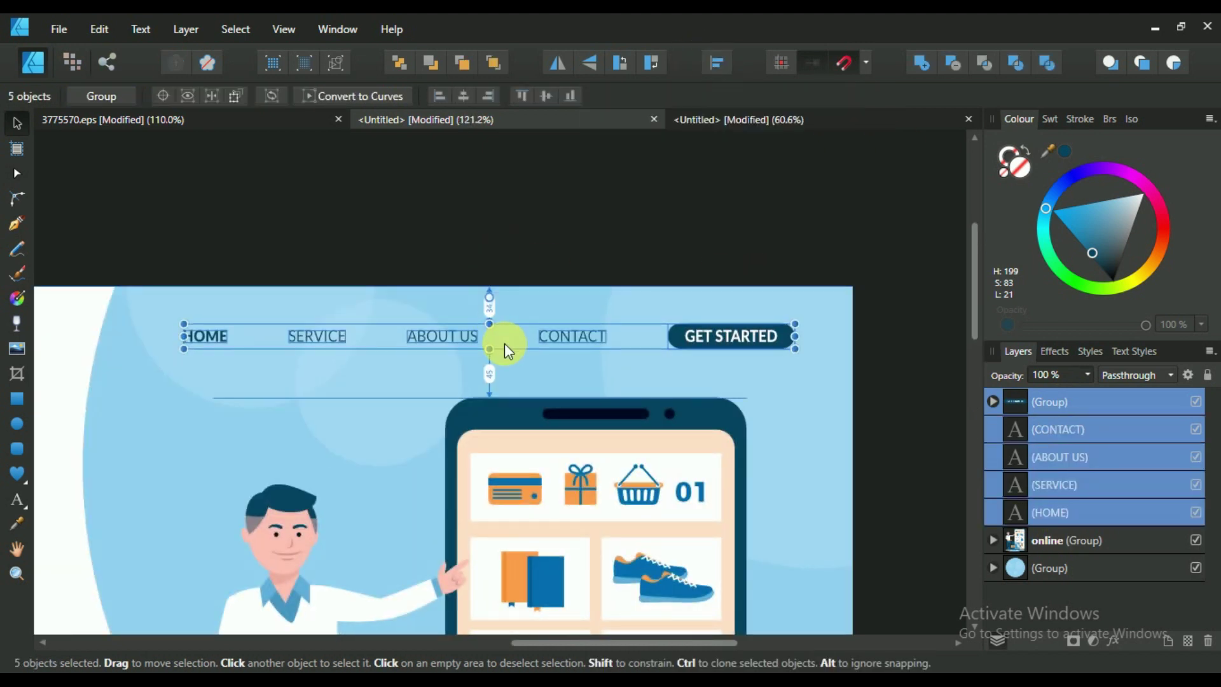
Check the background circle group's placement, then deselect everything.
left_click(636, 343)
scroll(636, 344, "down", 5)
scroll(635, 343, "up", 3)
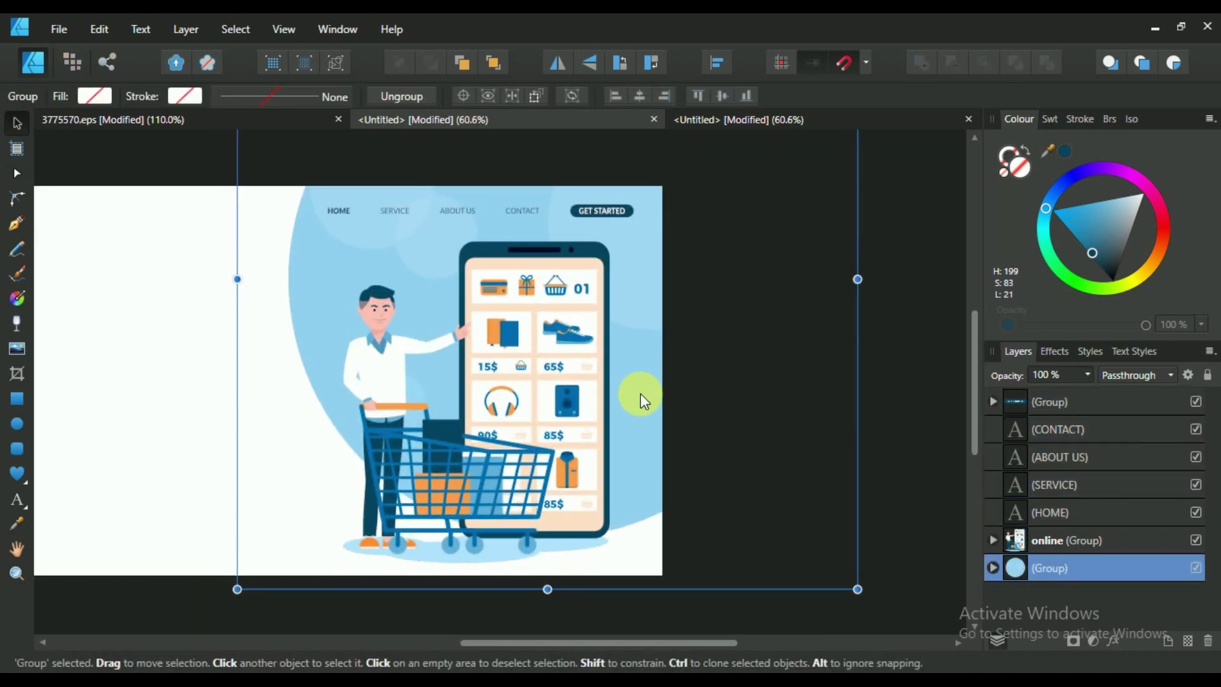
left_click(863, 284)
scroll(647, 314, "down", 5)
scroll(604, 337, "up", 4)
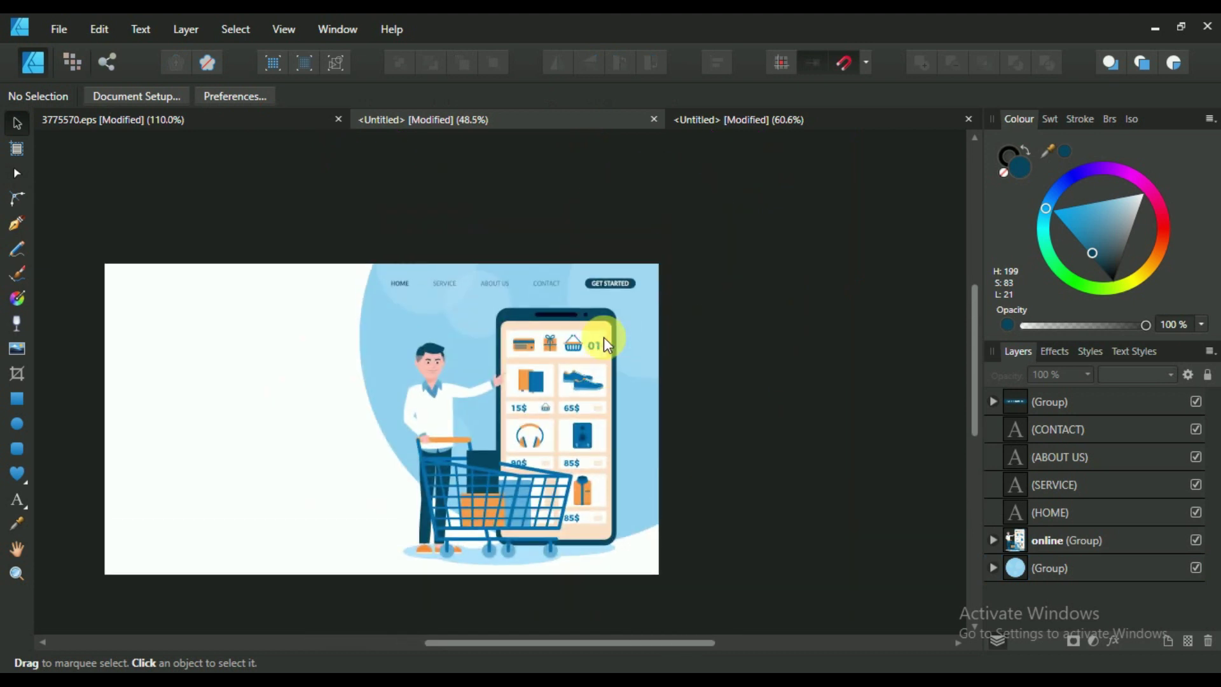
scroll(603, 342, "down", 2)
scroll(603, 343, "down", 2)
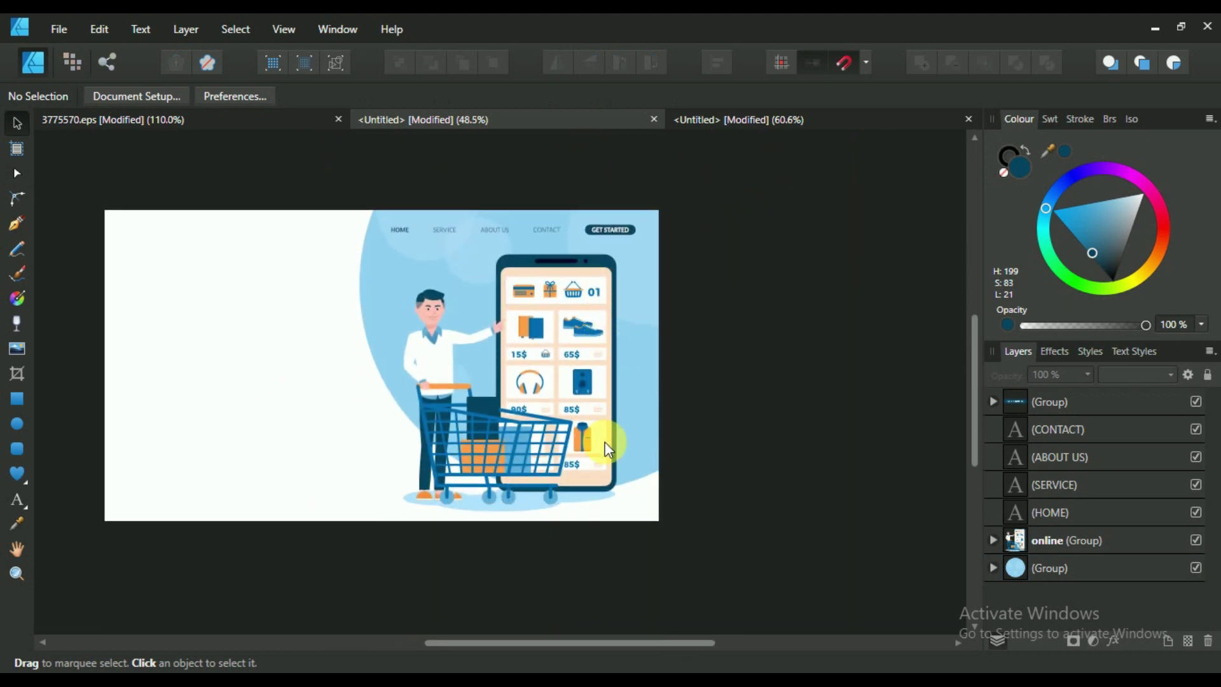
scroll(586, 402, "down", 2)
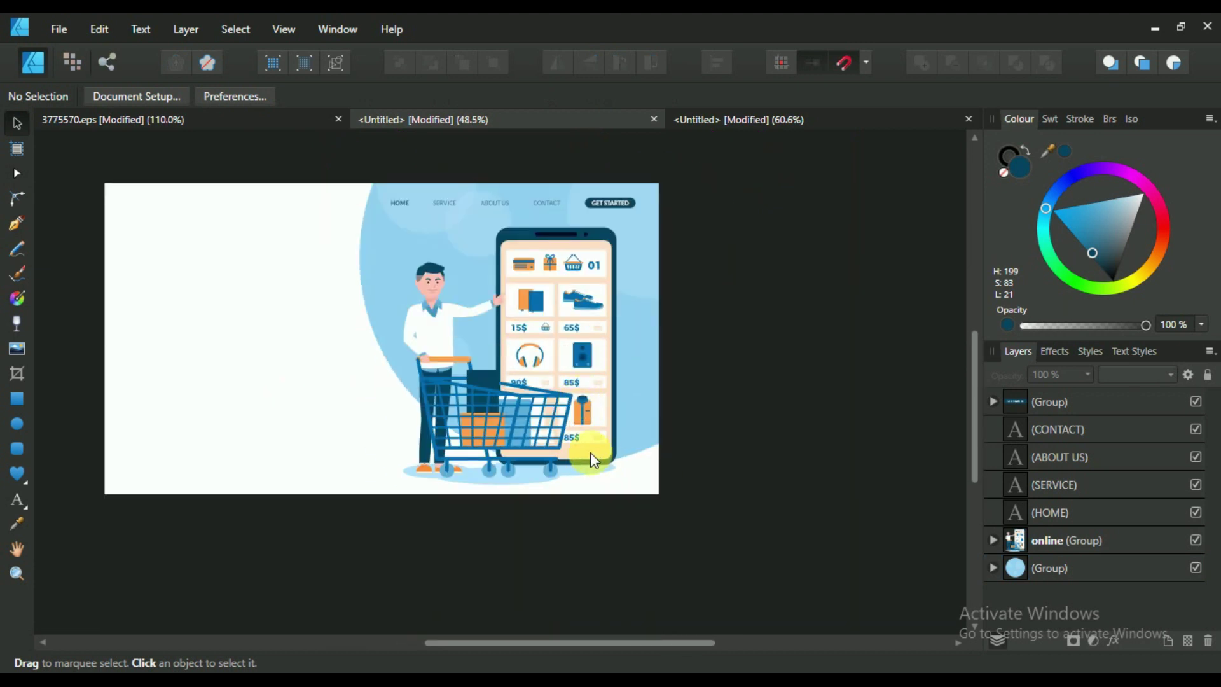
scroll(590, 452, "down", 1)
scroll(436, 185, "up", 4)
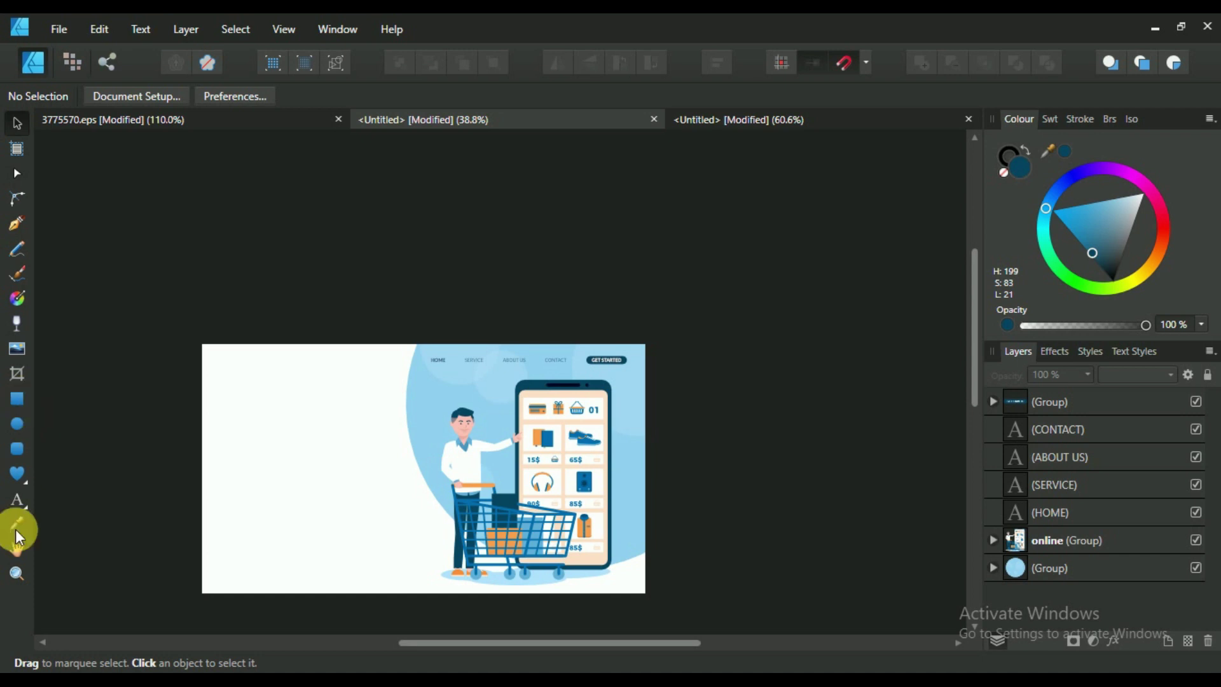
Type ONLINE as artistic text and resize it to about 82.8 pt.
left_click(17, 500)
left_click(352, 542)
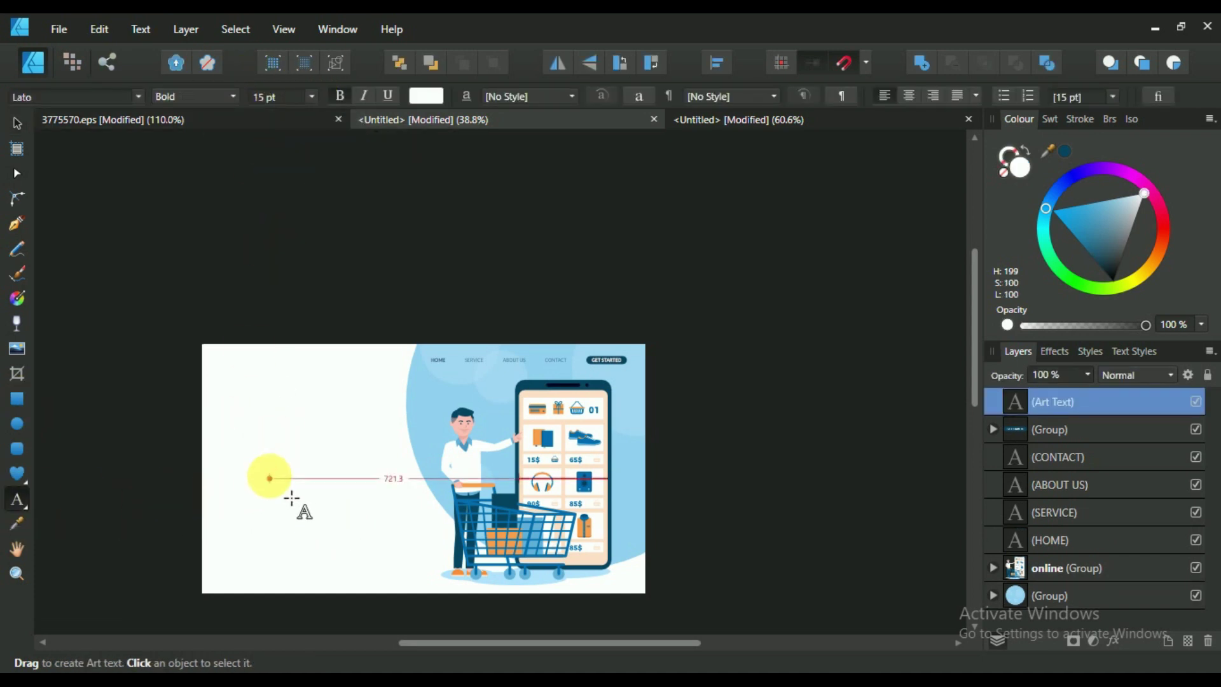
left_click(270, 477)
type("o")
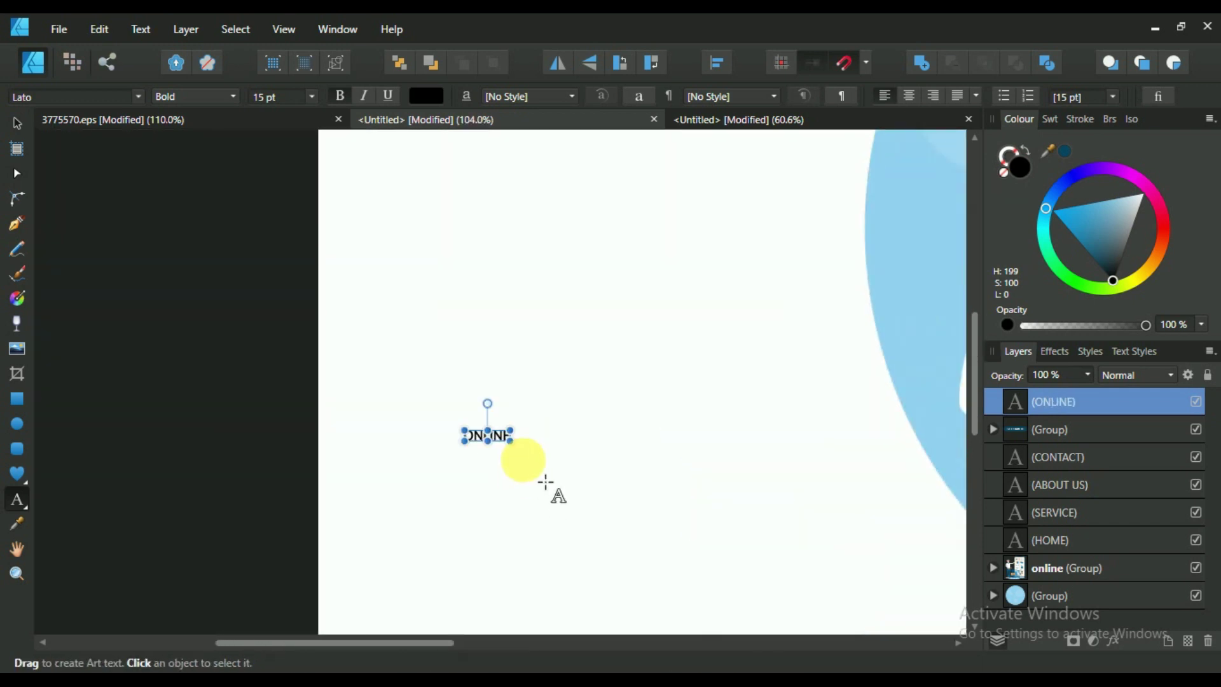
mouse_move(513, 445)
left_mouse_down()
mouse_move(702, 504)
mouse_move(612, 464)
left_mouse_up()
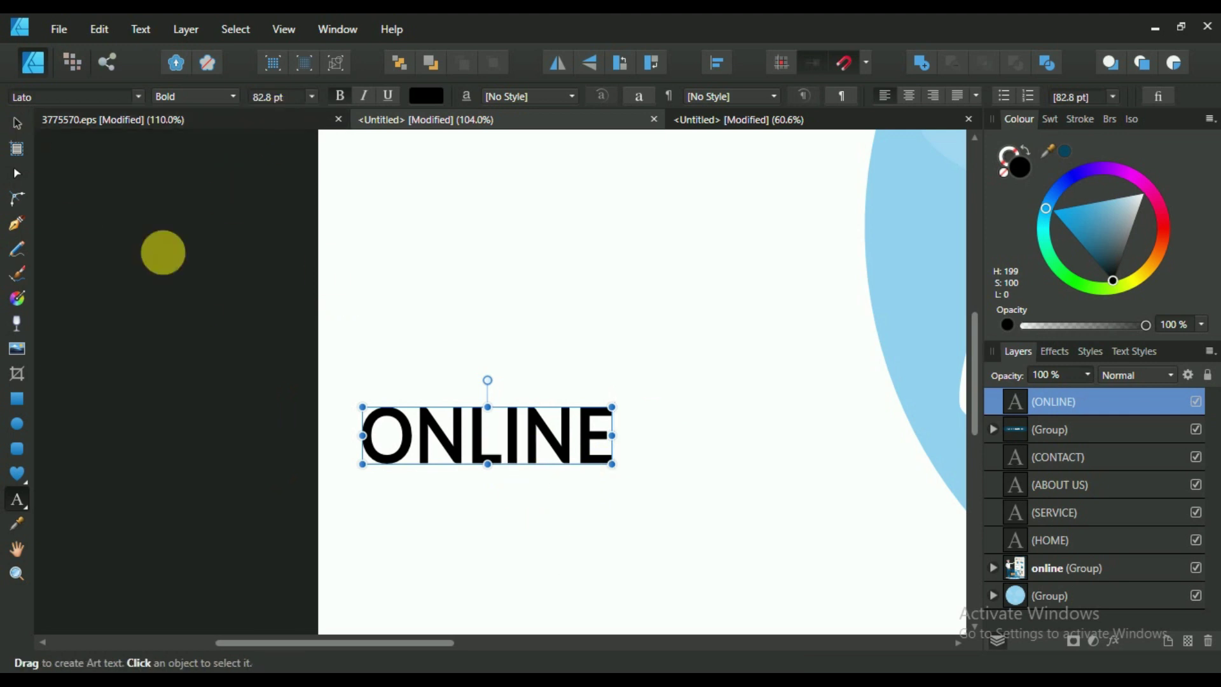
Make ONLINE Lato Black, move it higher, and retype its duplicate as SHOP.
double_click(463, 445)
left_click(166, 96)
left_click(189, 407)
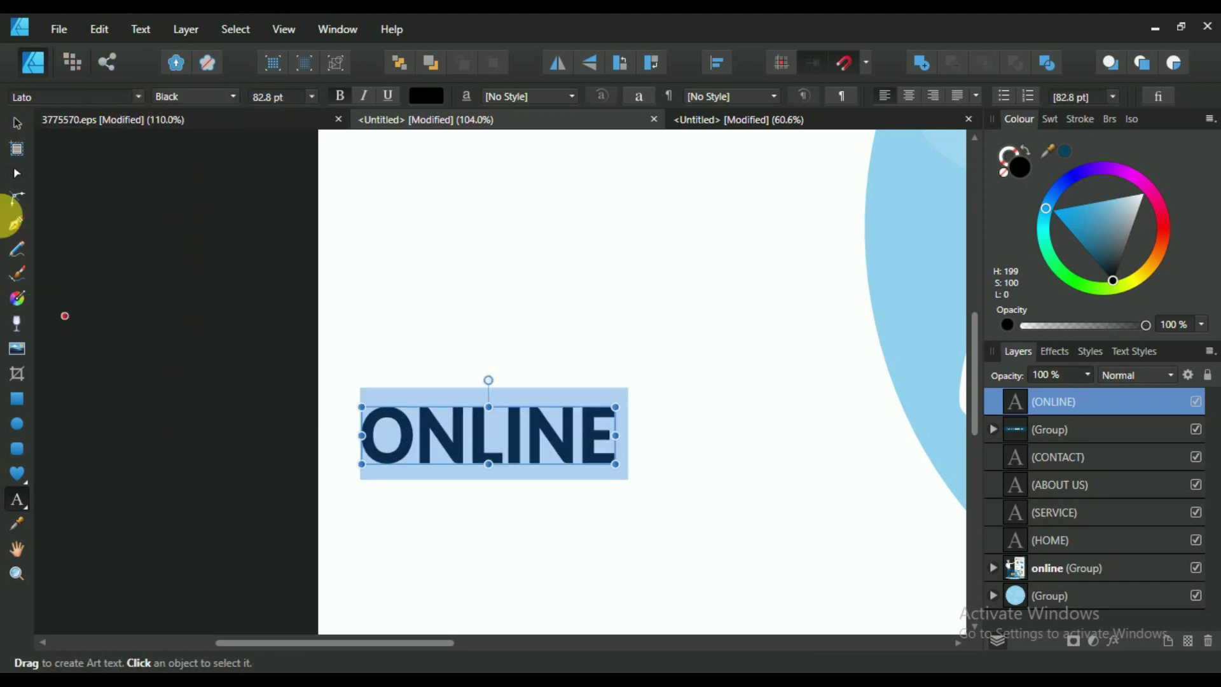
left_click(18, 124)
scroll(401, 302, "down", 3)
mouse_move(486, 368)
left_mouse_down()
mouse_move(474, 341)
mouse_move(455, 376)
left_mouse_up()
double_click(439, 390)
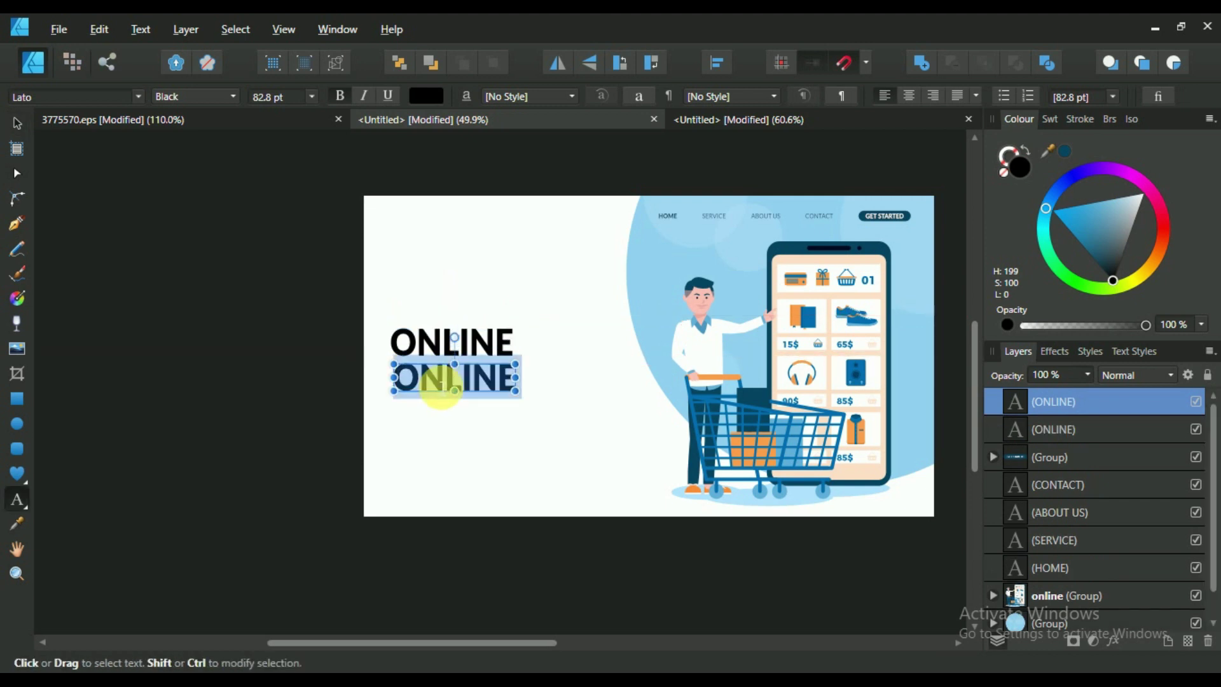
type("SHOP")
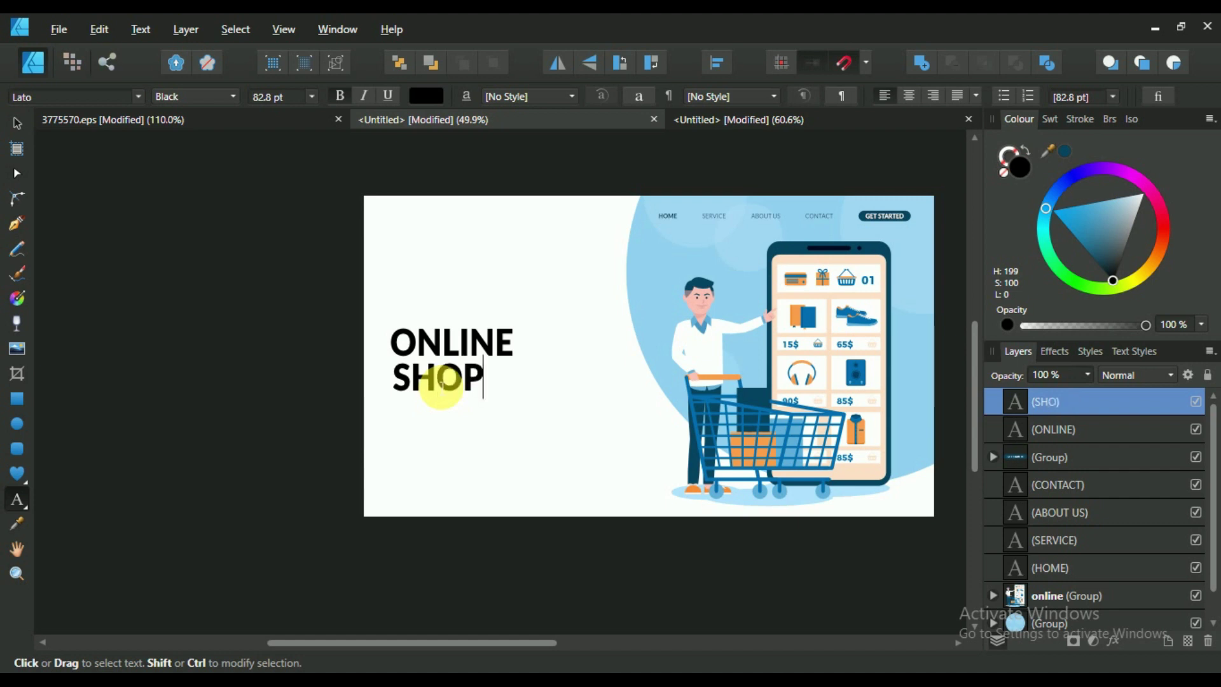
Left-align the ONLINE and SHOPING lines with SHOPING placed beneath ONLINE.
key("Escape")
scroll(436, 382, "up", 2)
left_click(17, 123)
left_click(719, 63)
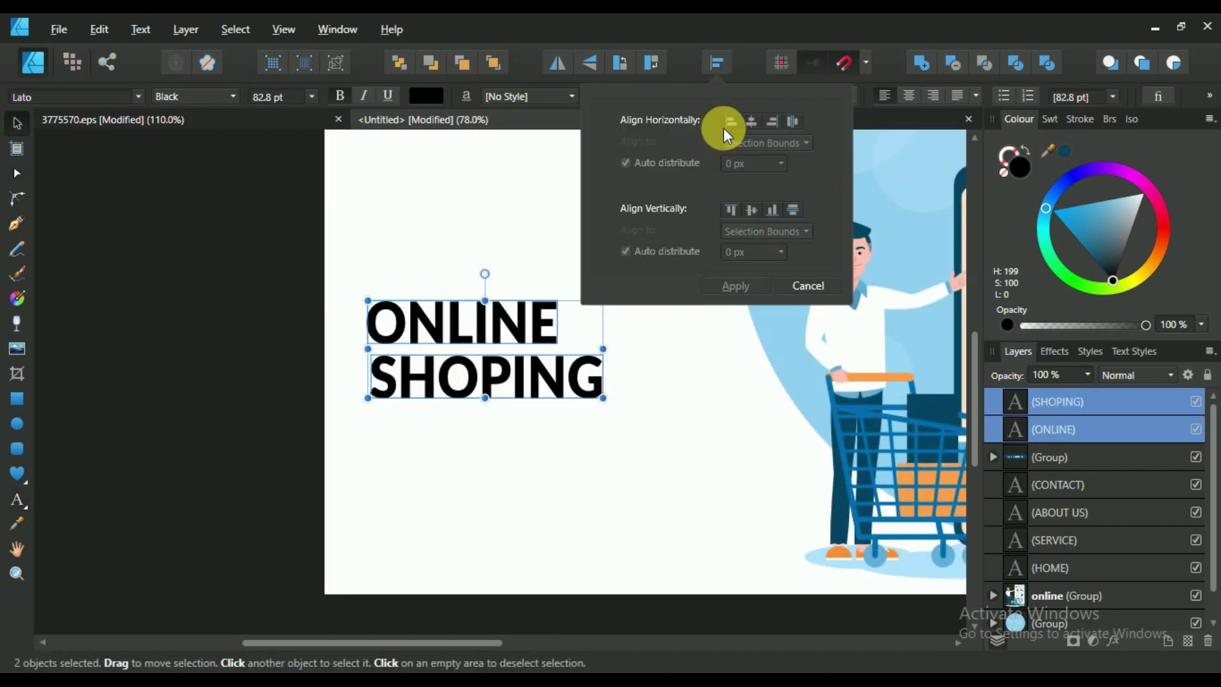
left_click(732, 121)
left_click(736, 286)
left_click_drag(502, 387, 504, 368)
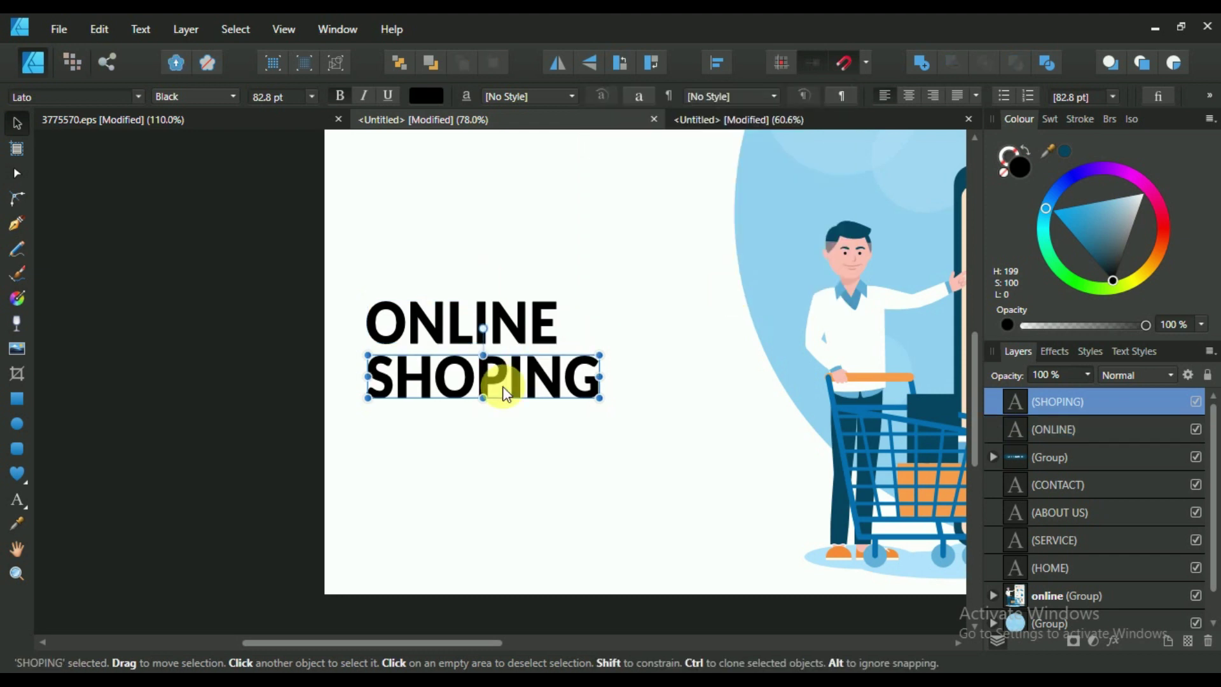
Enlarge both heading lines to 112.2 pt and move the heading higher.
left_click(508, 326, "shift")
mouse_move(600, 401)
left_mouse_down()
mouse_move(614, 432)
mouse_move(681, 422)
left_mouse_up()
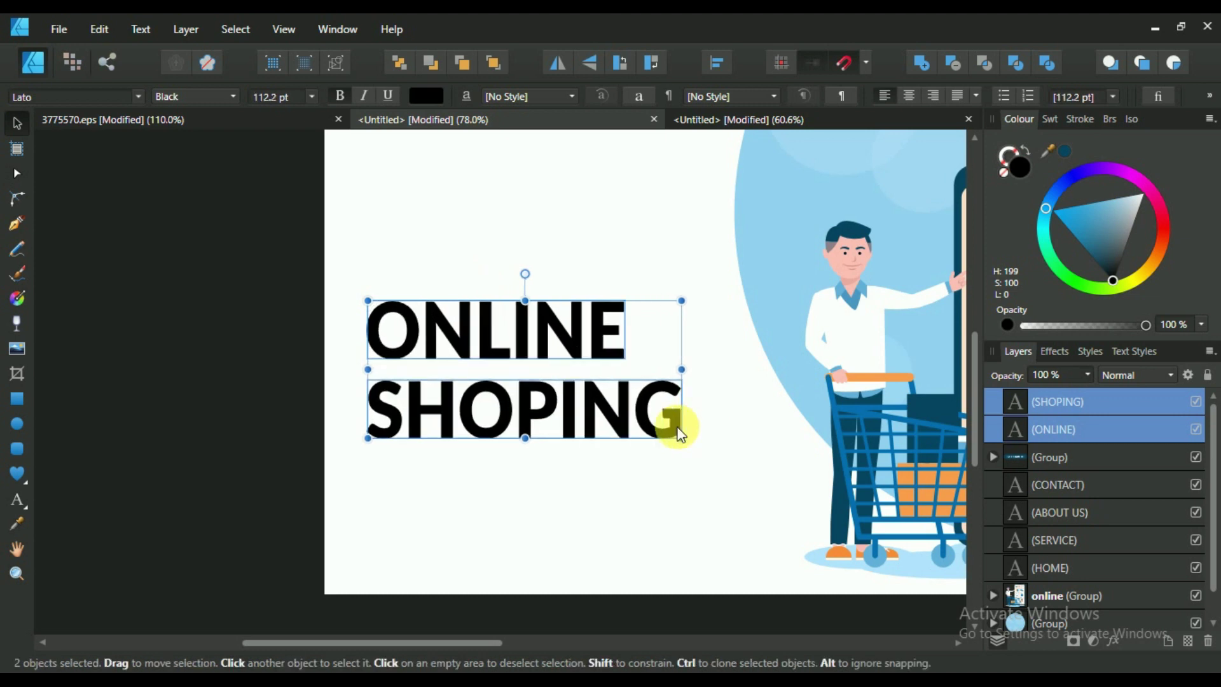
scroll(678, 420, "down", 3)
mouse_move(594, 382)
left_mouse_down()
mouse_move(603, 364)
mouse_move(599, 395)
left_mouse_up()
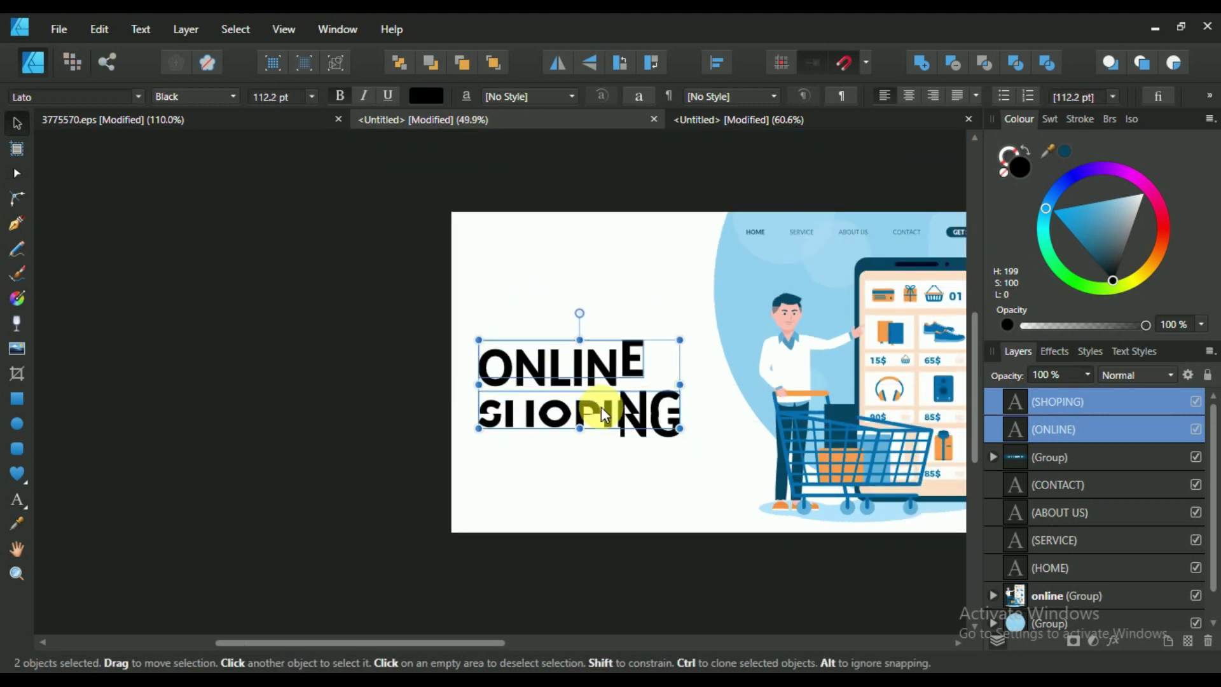
scroll(601, 404, "up", 1)
scroll(600, 404, "down", 2)
scroll(781, 300, "up", 2)
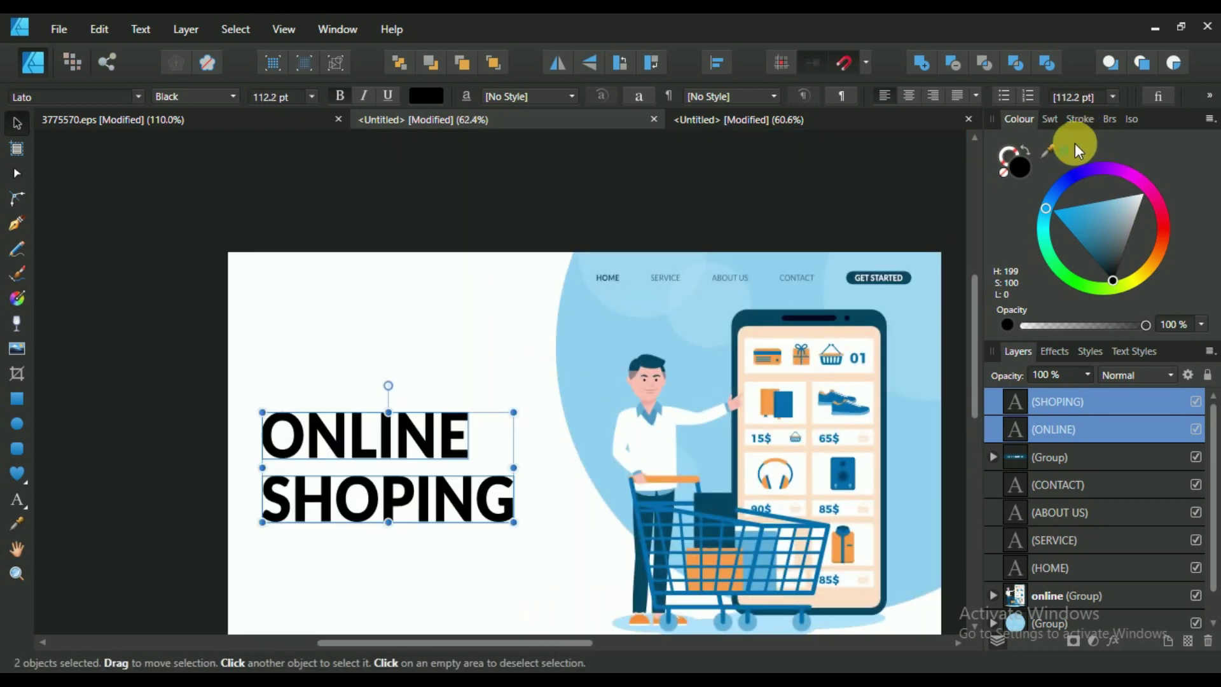
Colour the ONLINE SHOPING heading dark navy blue.
left_click(1066, 150)
scroll(430, 407, "down", 2)
scroll(349, 341, "up", 2)
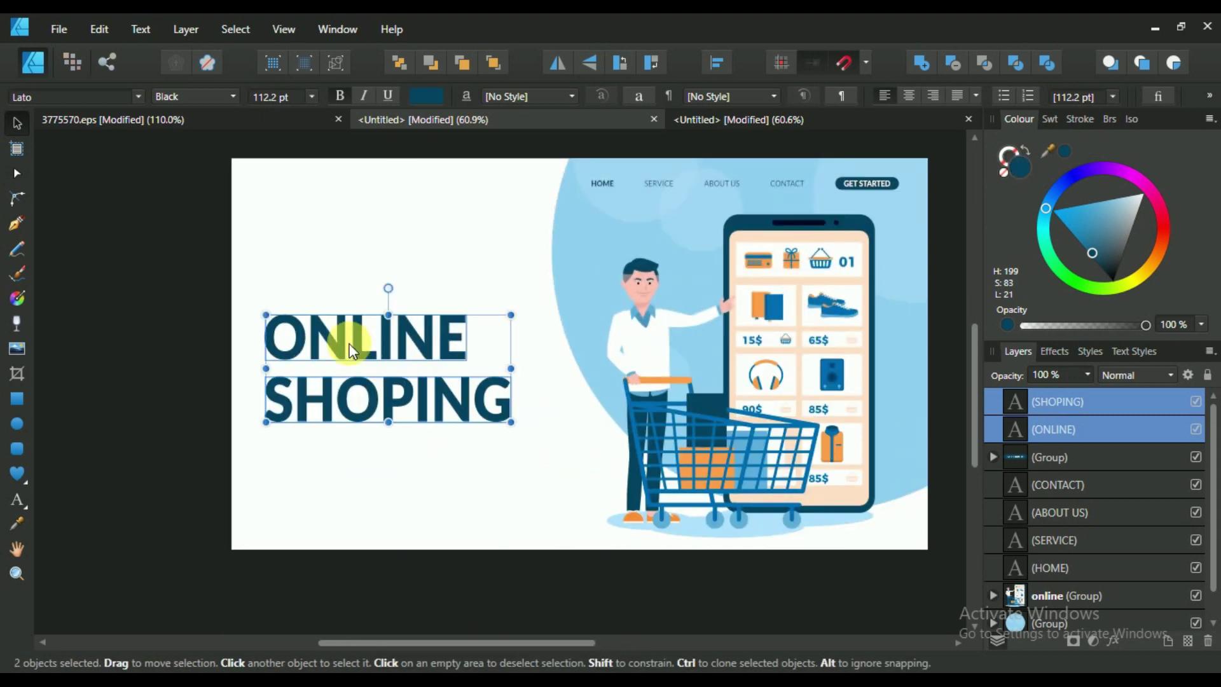
scroll(349, 341, "up", 1)
scroll(1081, 496, "down", 1)
left_click(1081, 568)
Shrink the shopping illustration slightly, then move it right and down and nudge it back up.
scroll(453, 312, "down", 3)
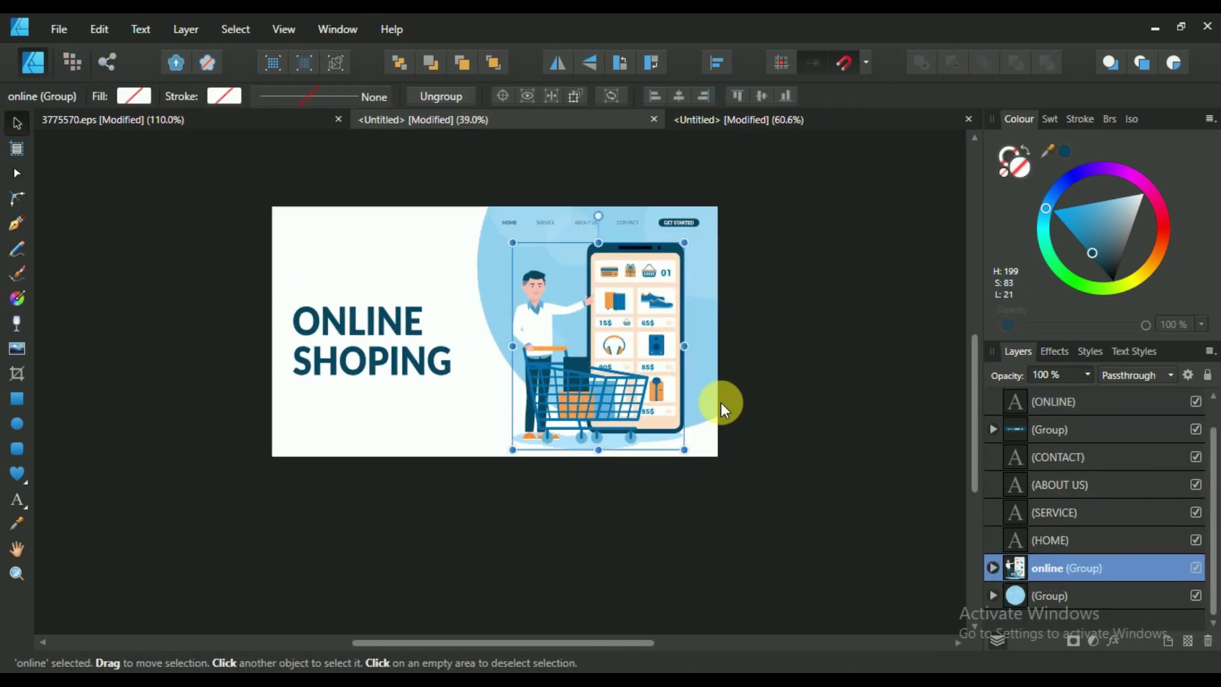
scroll(720, 402, "up", 1)
left_click_drag(675, 461, 660, 445)
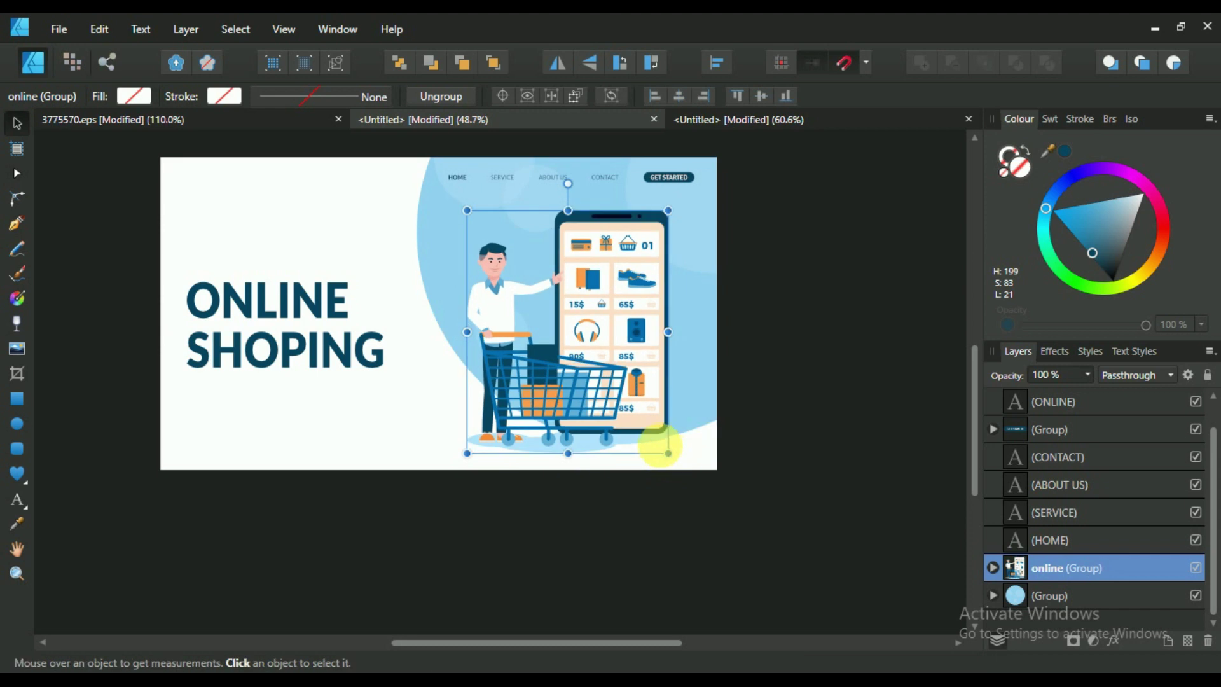
left_click_drag(604, 349, 620, 359)
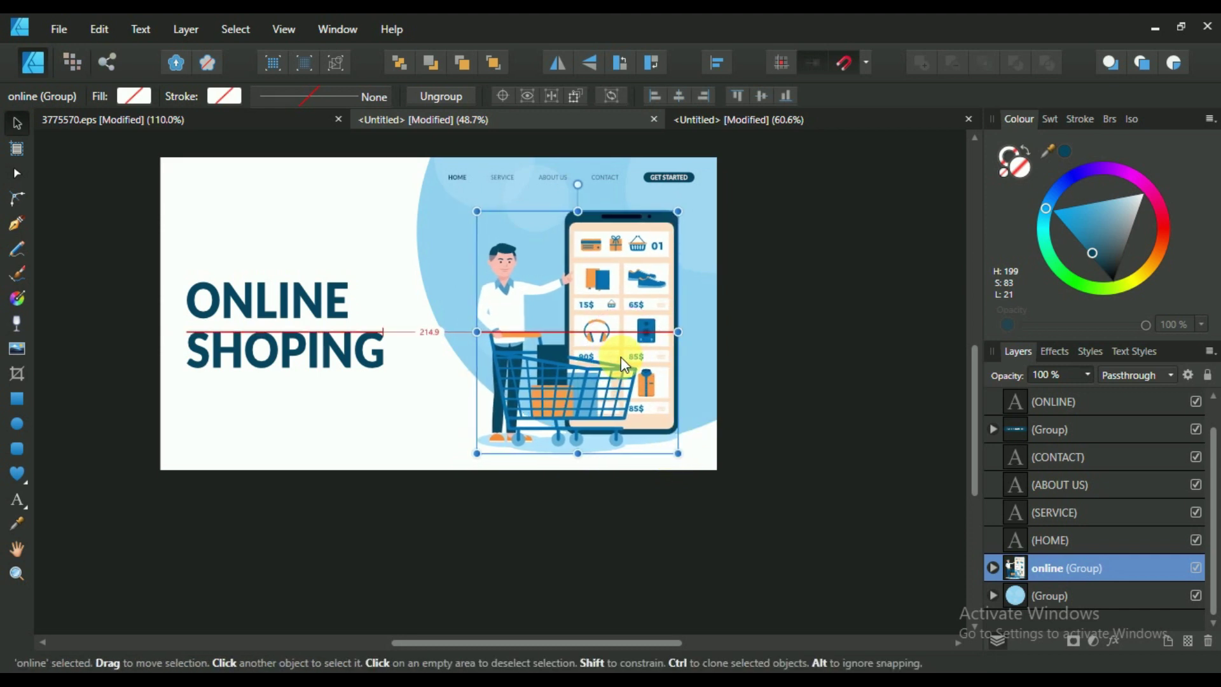
scroll(621, 360, "up", 2)
scroll(622, 368, "up", 1)
scroll(621, 366, "down", 2)
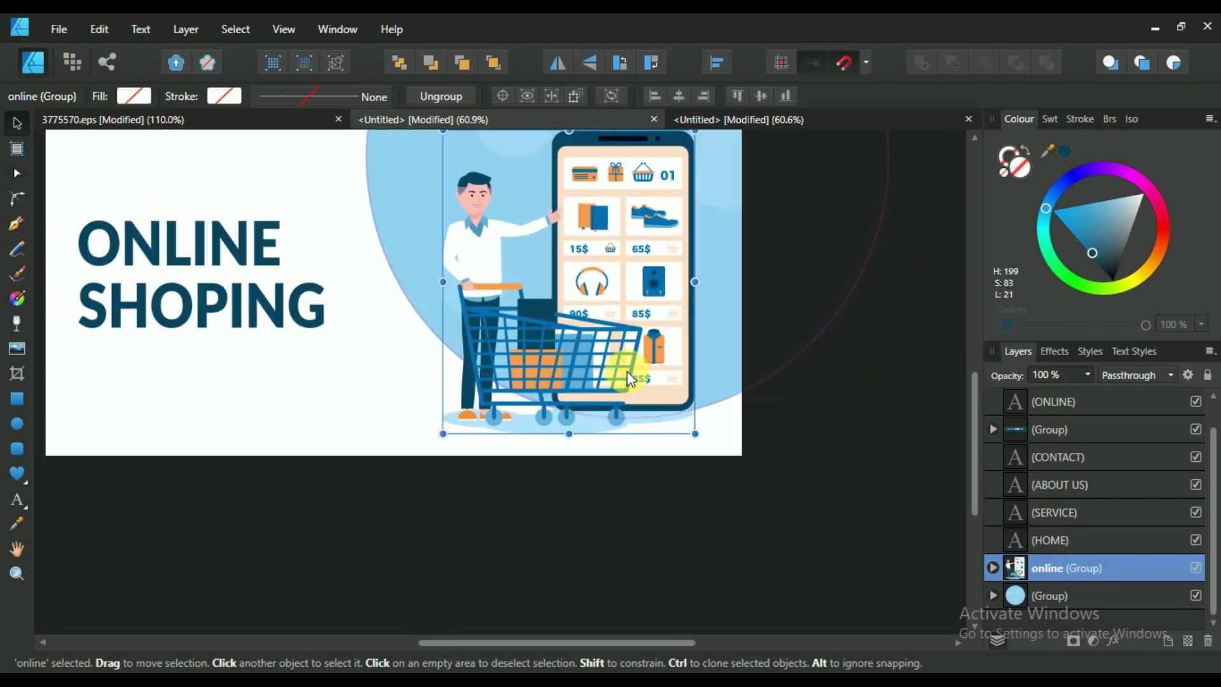
scroll(628, 376, "up", 5)
left_click_drag(629, 387, 627, 397)
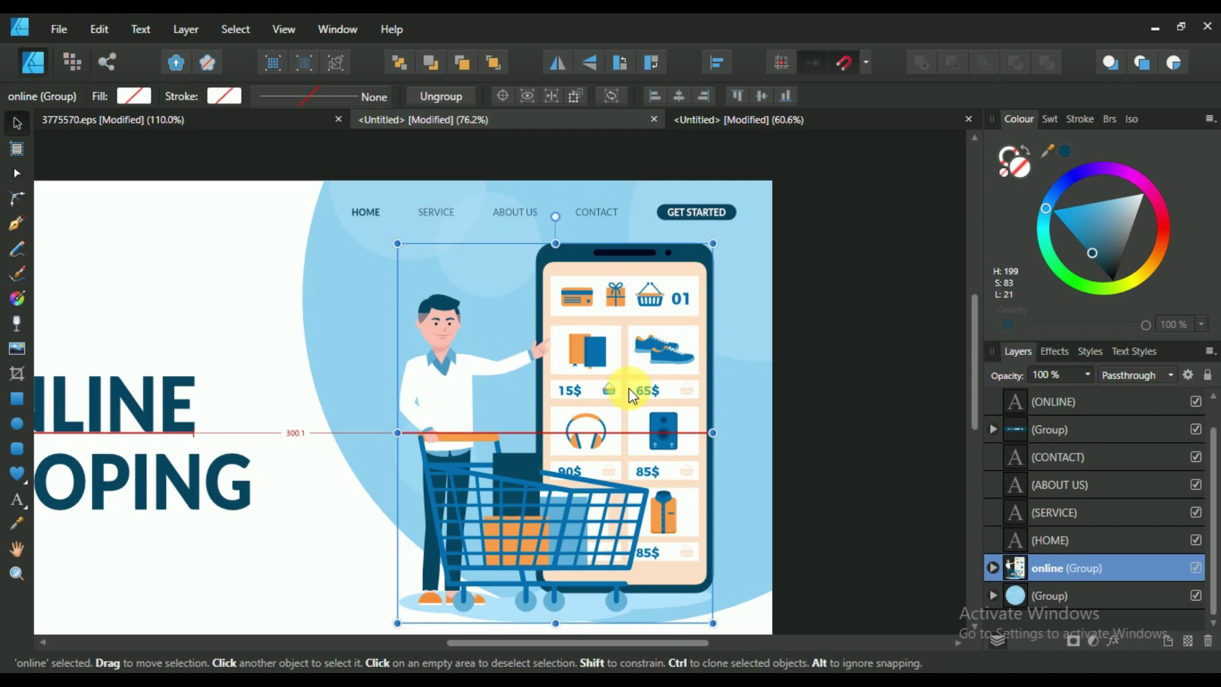
scroll(628, 401, "down", 1)
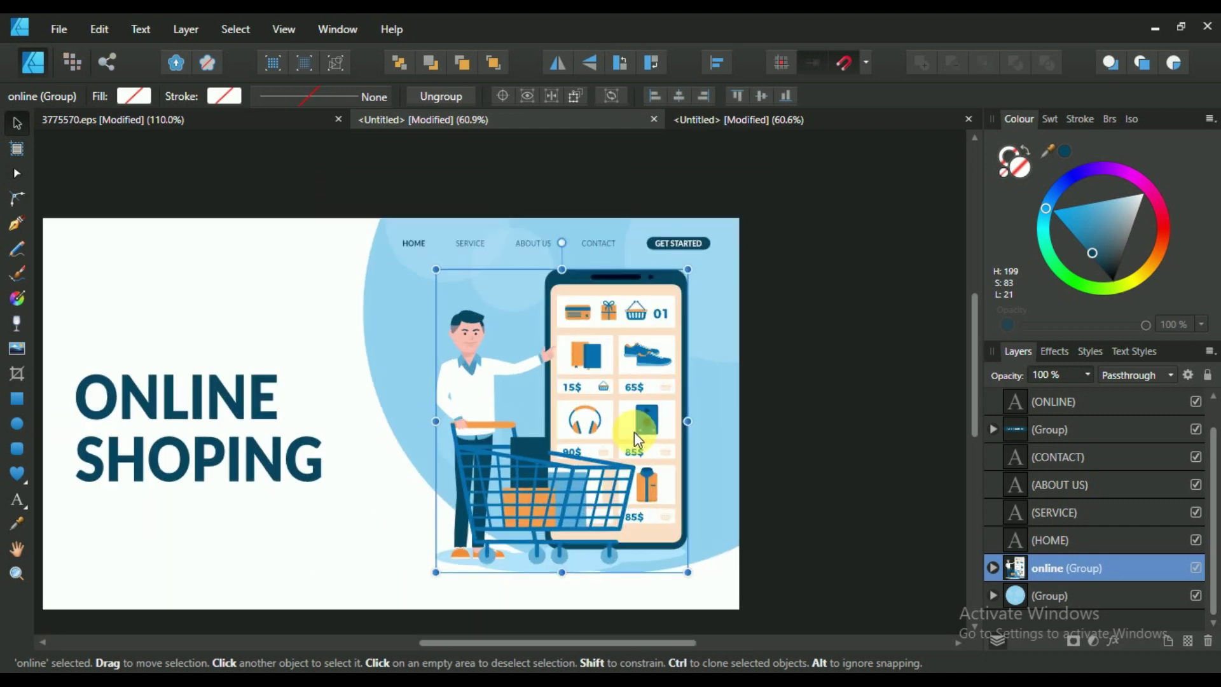
scroll(630, 432, "up", 1)
scroll(324, 436, "down", 3)
left_click(324, 436)
scroll(546, 458, "up", 3)
Select both ONLINE and SHOPING heading lines and shift the heading slightly left.
left_click(555, 448)
key("t")
left_click(17, 124)
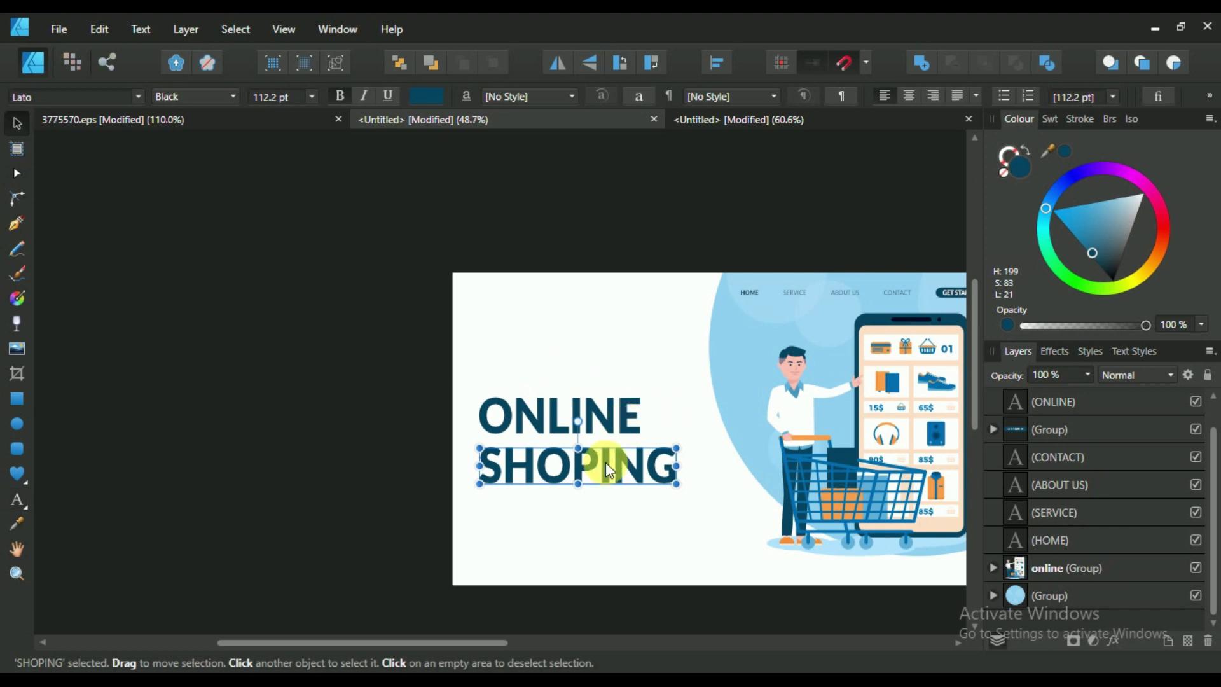
left_click(598, 427, "shift")
scroll(596, 421, "down", 1)
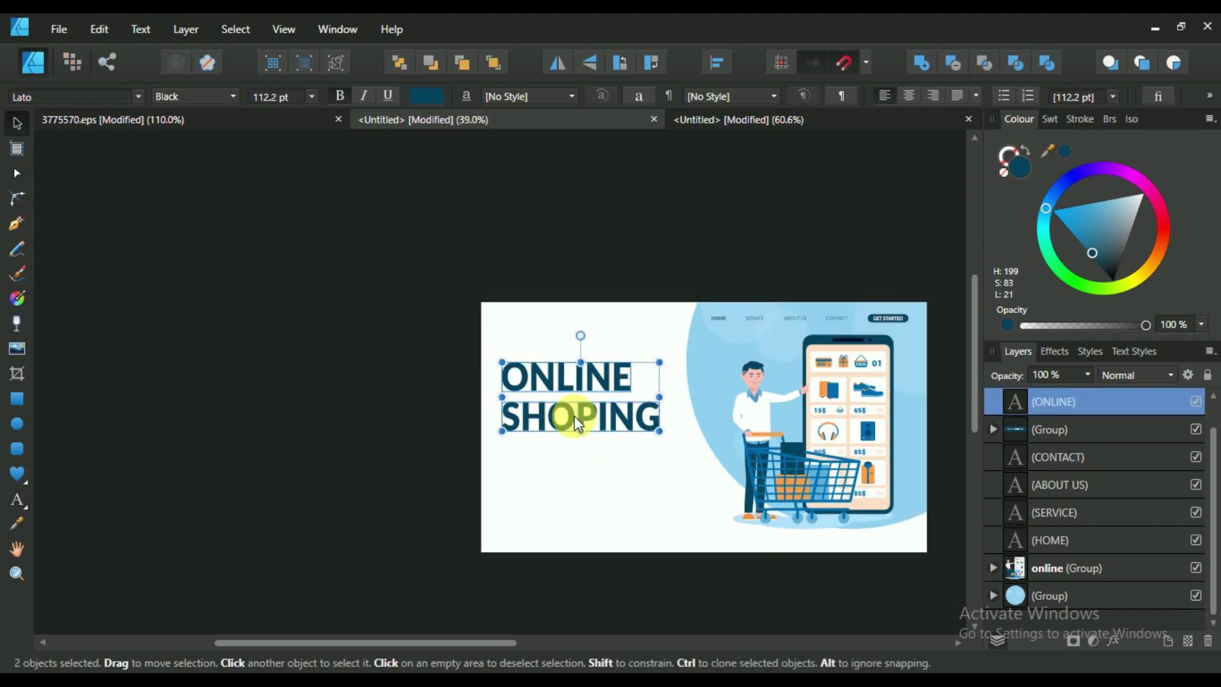
scroll(577, 414, "up", 1)
left_click(587, 413)
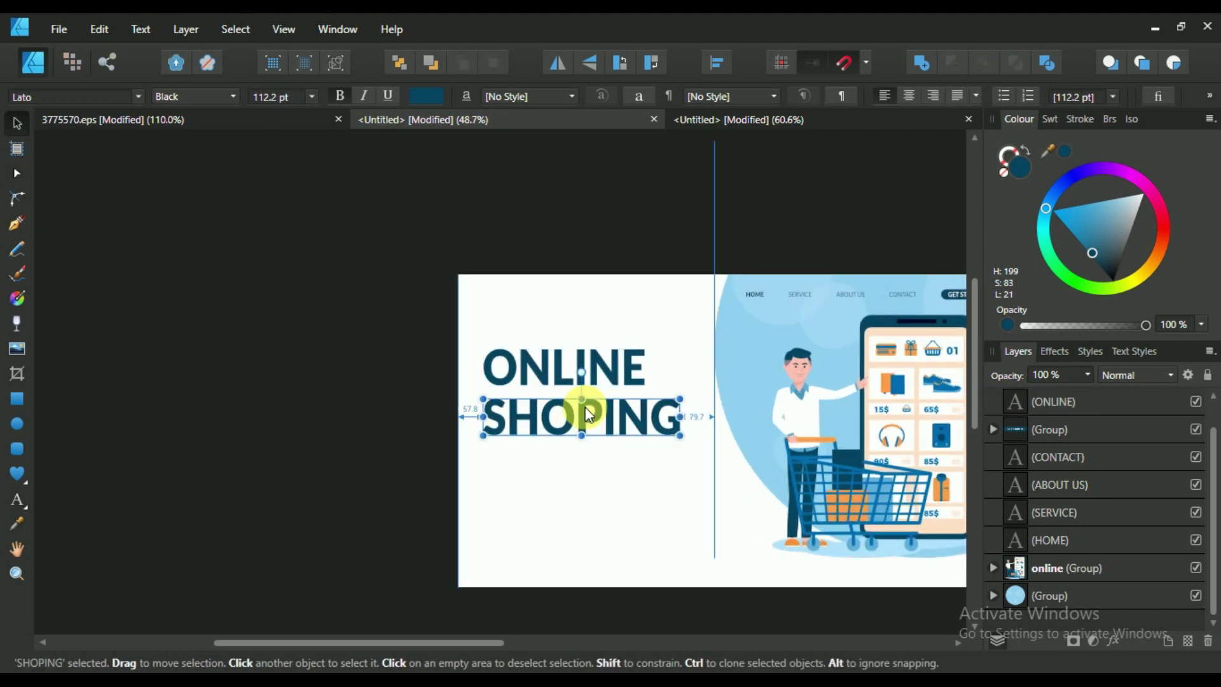
left_click(562, 364, "shift")
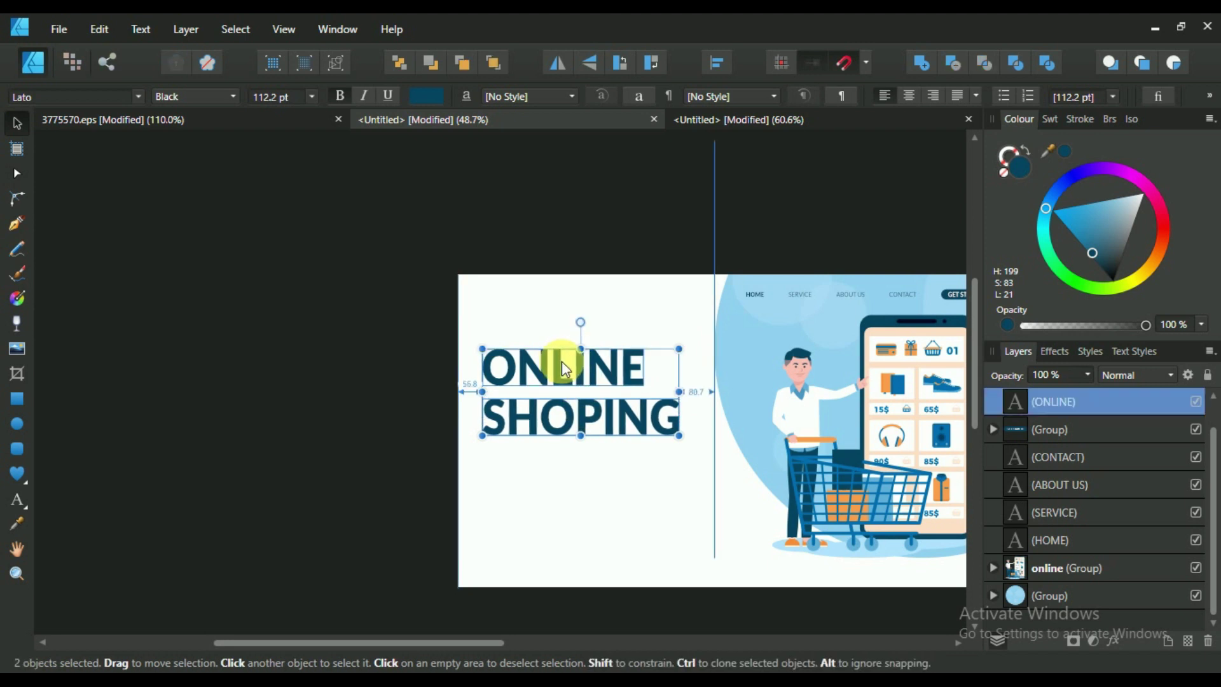
scroll(562, 364, "down", 1)
left_click_drag(559, 350, 557, 359)
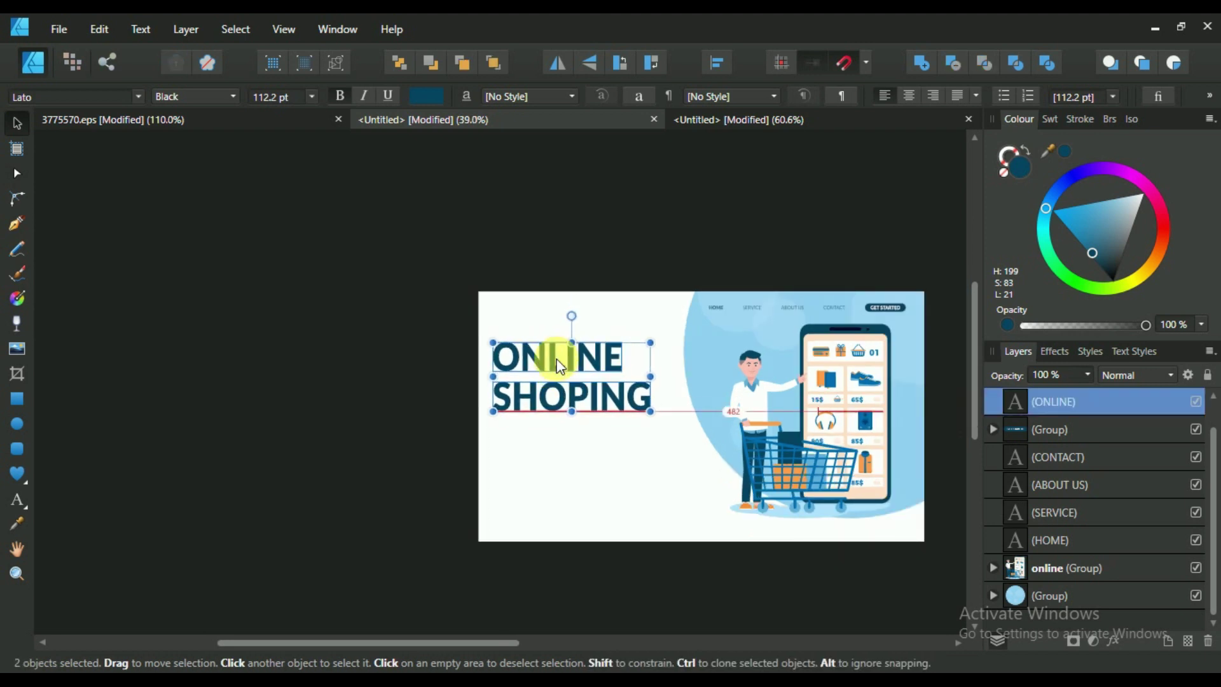
scroll(559, 366, "up", 3)
scroll(335, 375, "down", 2)
left_click(334, 375)
scroll(391, 401, "down", 1)
scroll(431, 350, "up", 1)
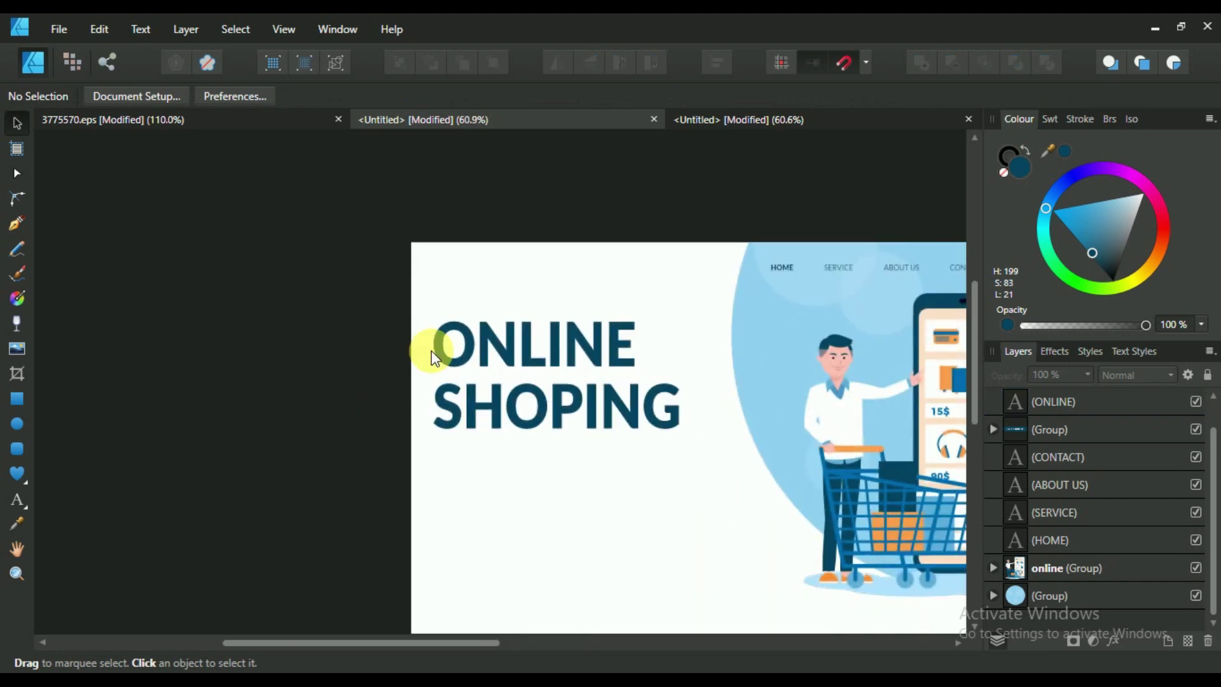
scroll(431, 350, "up", 4)
scroll(537, 323, "up", 1)
Draw a small dot near the page's top-left and duplicate it into a row of three.
left_click(17, 425)
scroll(365, 426, "up", 2)
left_click_drag(475, 374, 497, 398)
left_click(17, 122)
scroll(491, 291, "down", 2)
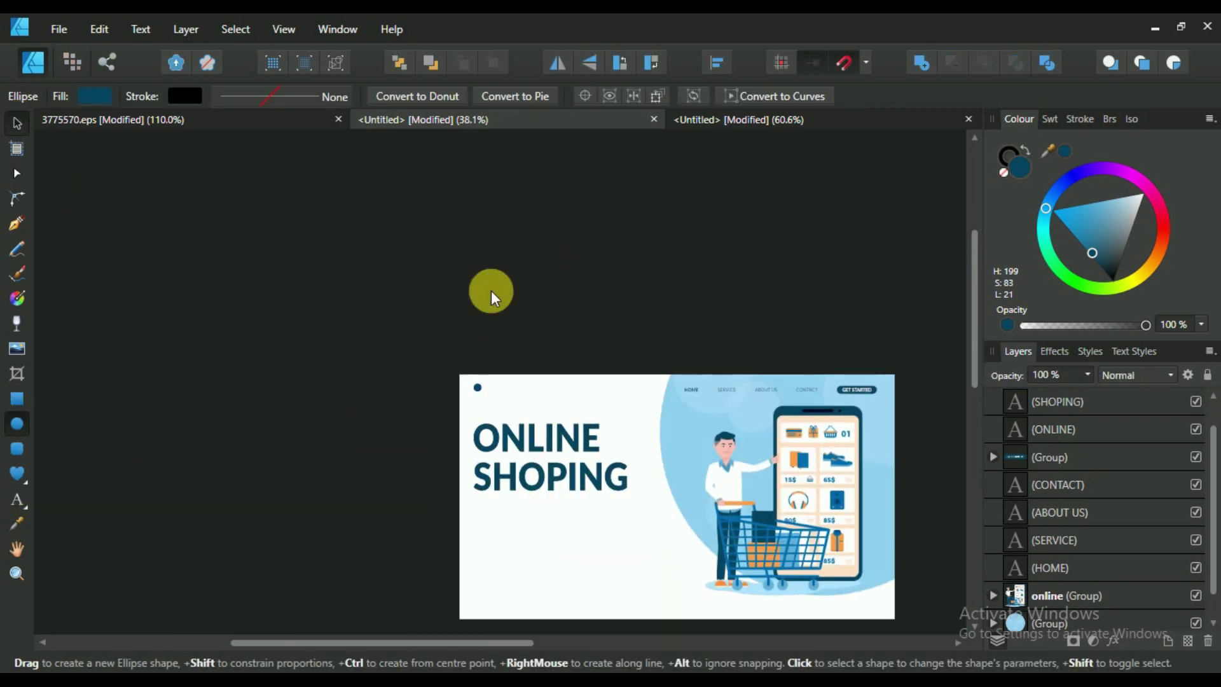
scroll(455, 412, "up", 3)
scroll(382, 452, "up", 1)
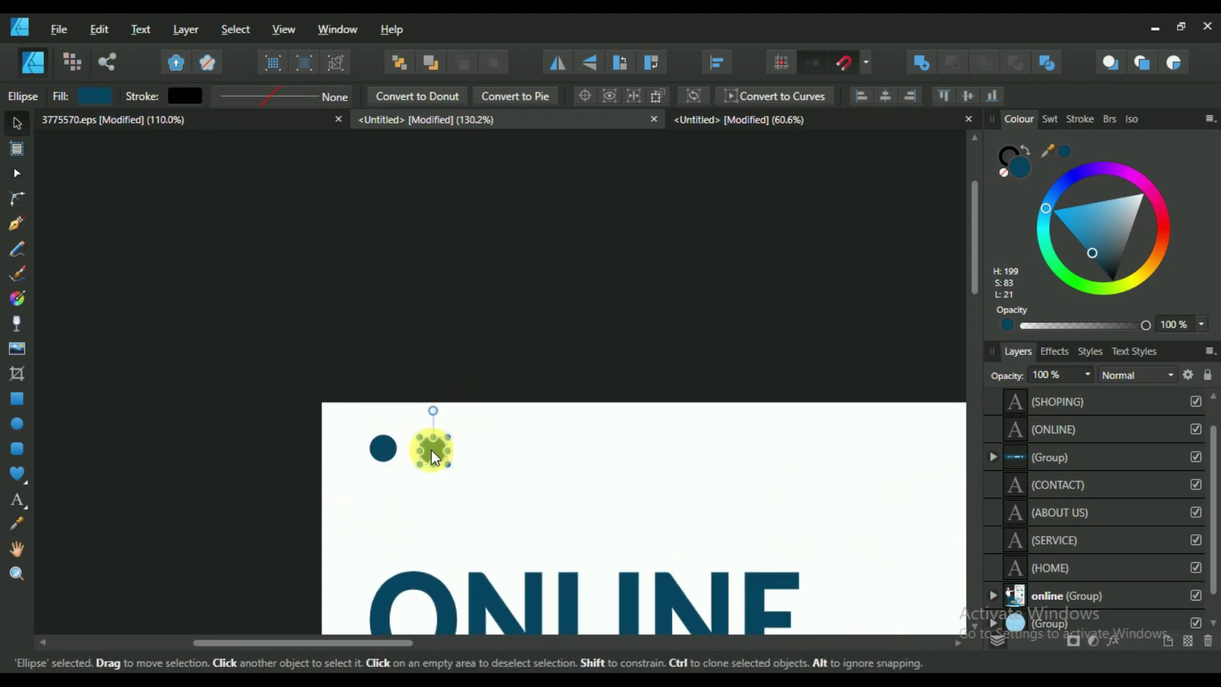
left_click_drag(432, 453, 485, 451)
left_click(481, 460)
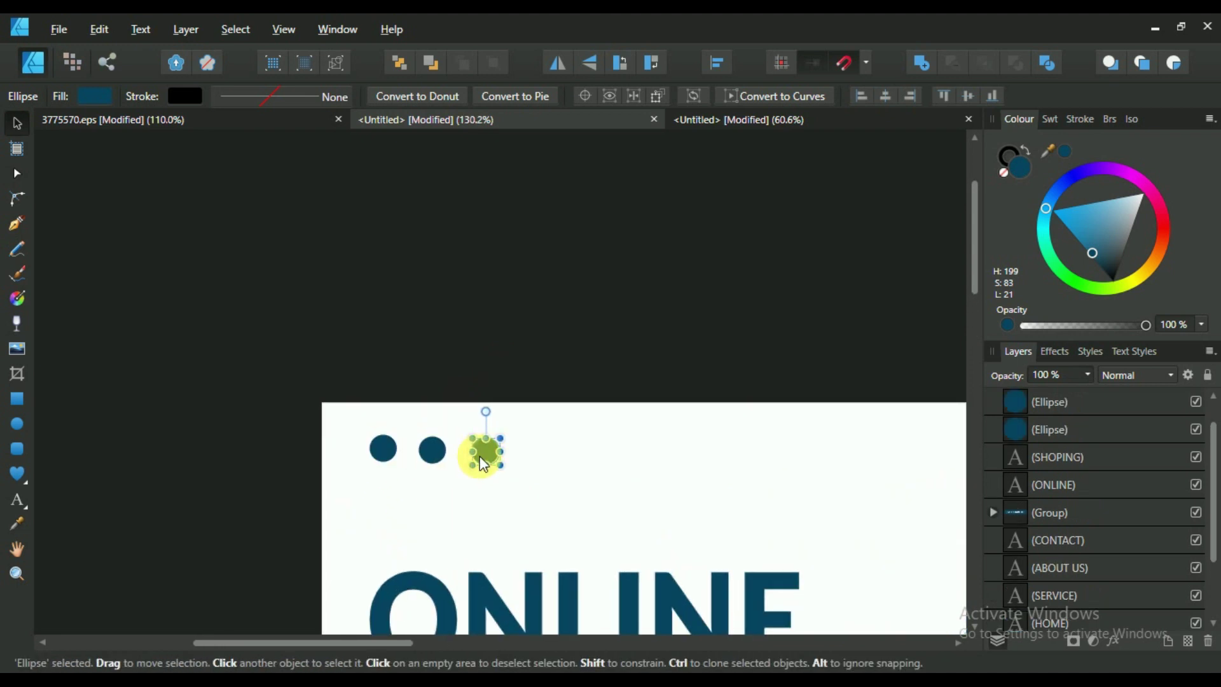
Space the three dots evenly with the alignment options and move them toward the top-left corner.
left_click(433, 451, "shift")
left_click(383, 449, "shift")
left_click(715, 61)
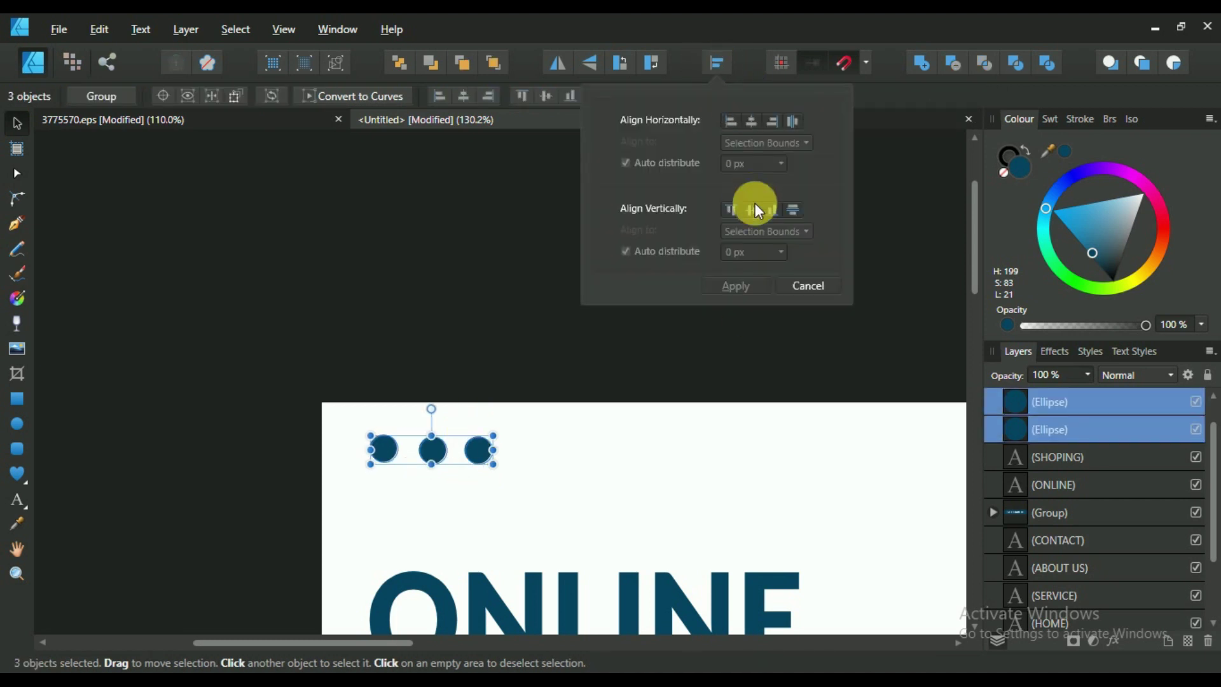
left_click(742, 284)
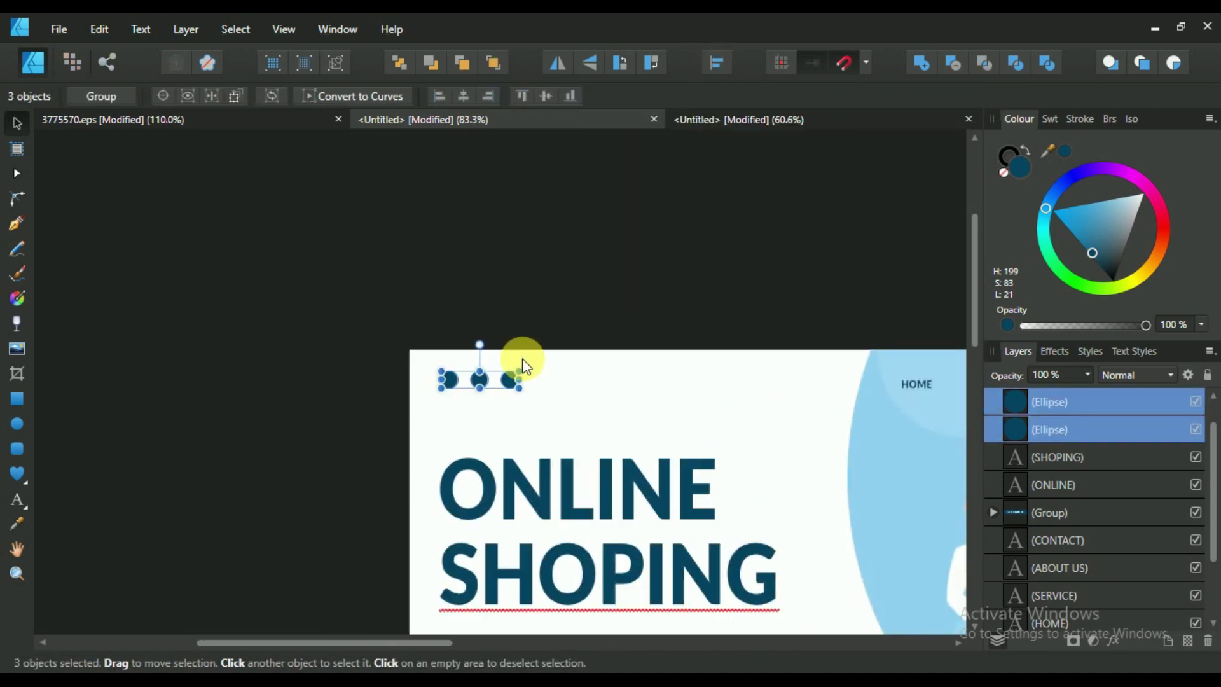
left_click_drag(505, 382, 493, 382)
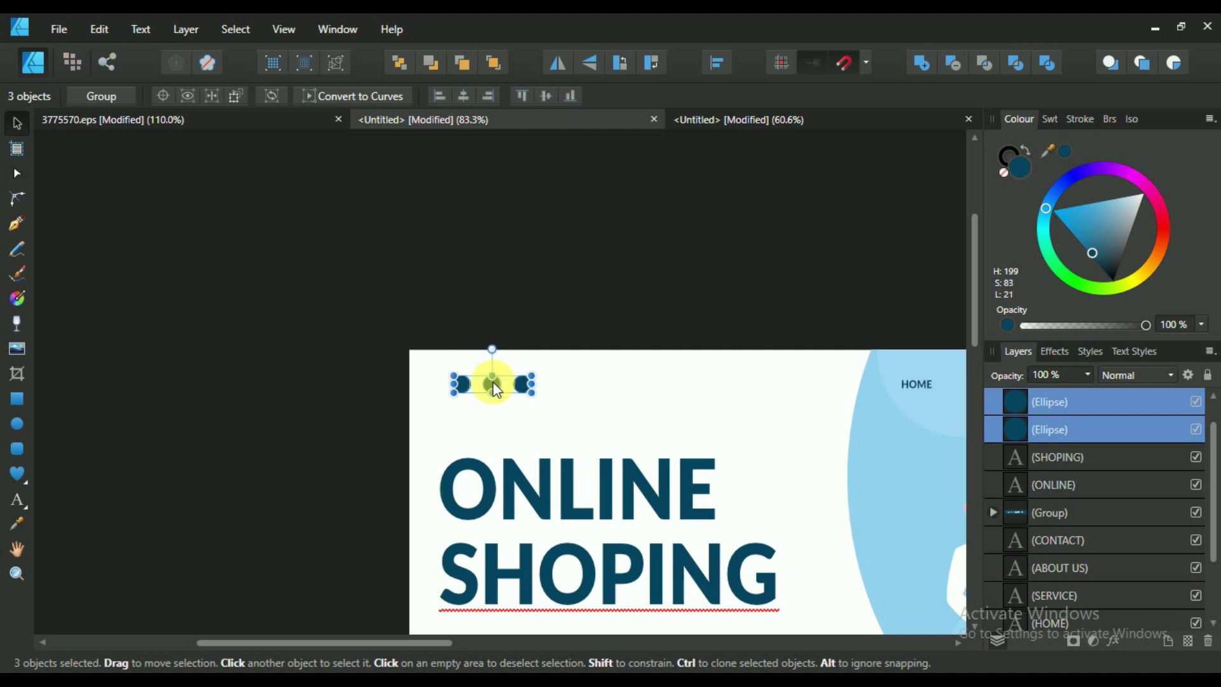
scroll(720, 441, "down", 2)
scroll(339, 353, "up", 3)
left_click_drag(338, 354, 282, 354)
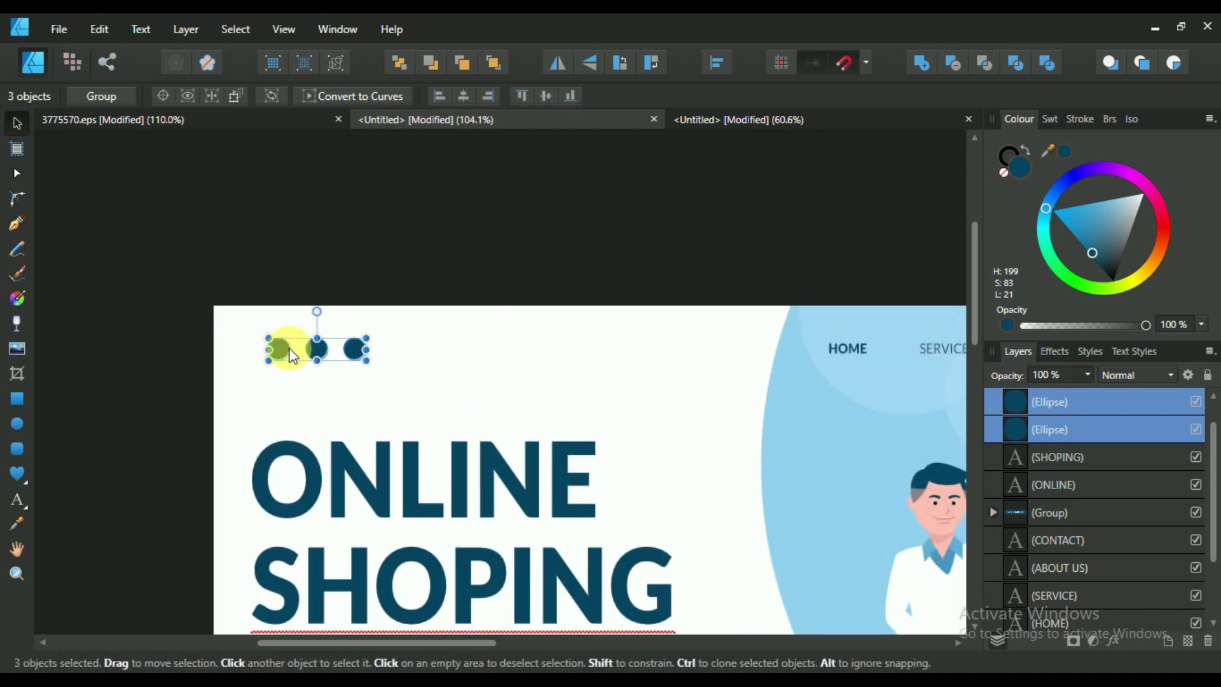
Colour the first dot orange and the third dot light blue using colours sampled from the illustration.
left_click(321, 348)
scroll(784, 365, "down", 3)
scroll(783, 365, "up", 2)
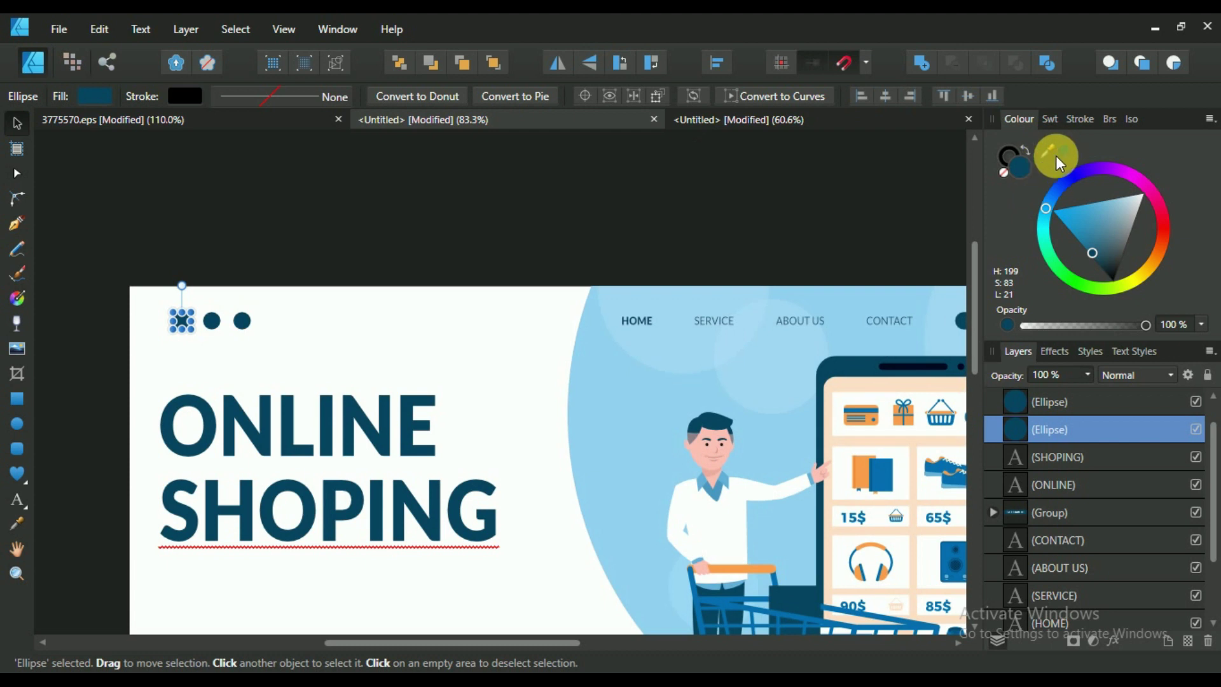
left_click_drag(1056, 155, 853, 475)
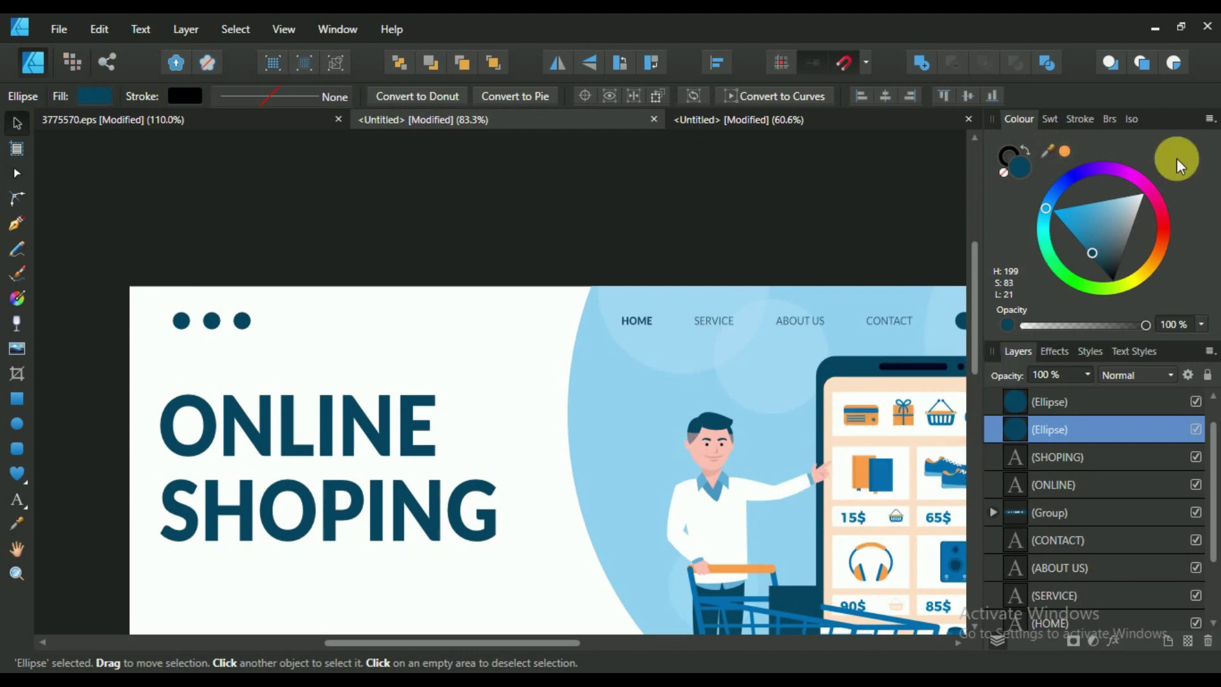
left_click(1071, 152)
scroll(286, 273, "up", 3)
left_click(199, 362)
left_click_drag(1060, 159, 911, 389)
scroll(720, 222, "down", 5)
left_click(647, 242)
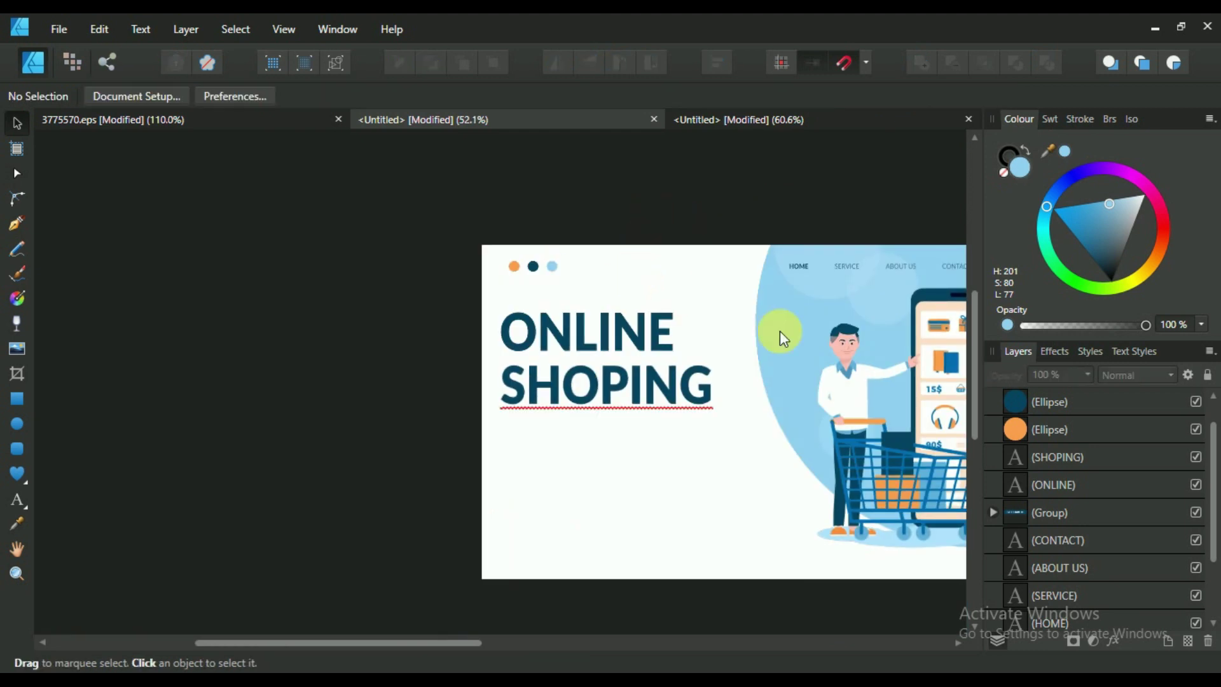
scroll(1097, 476, "up", 1)
Group the three dot layers with Ctrl+G and nudge the group slightly left.
left_click(1098, 476, "shift")
left_click(1068, 452)
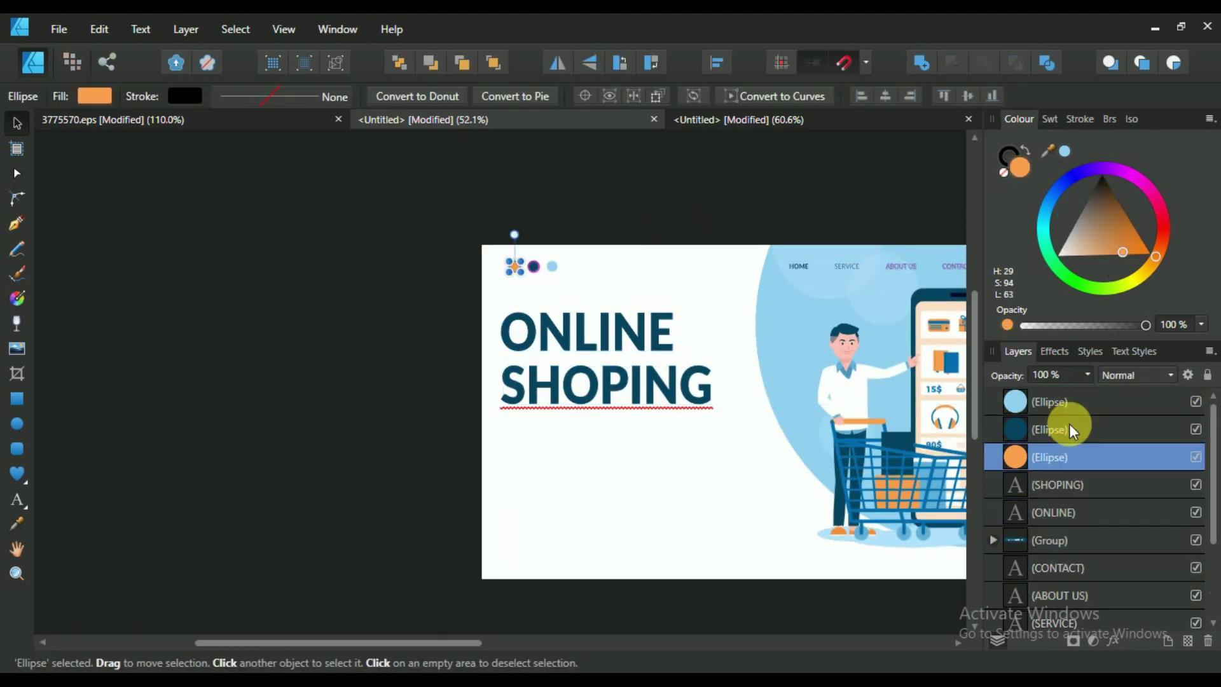
left_click(1066, 398, "ctrl")
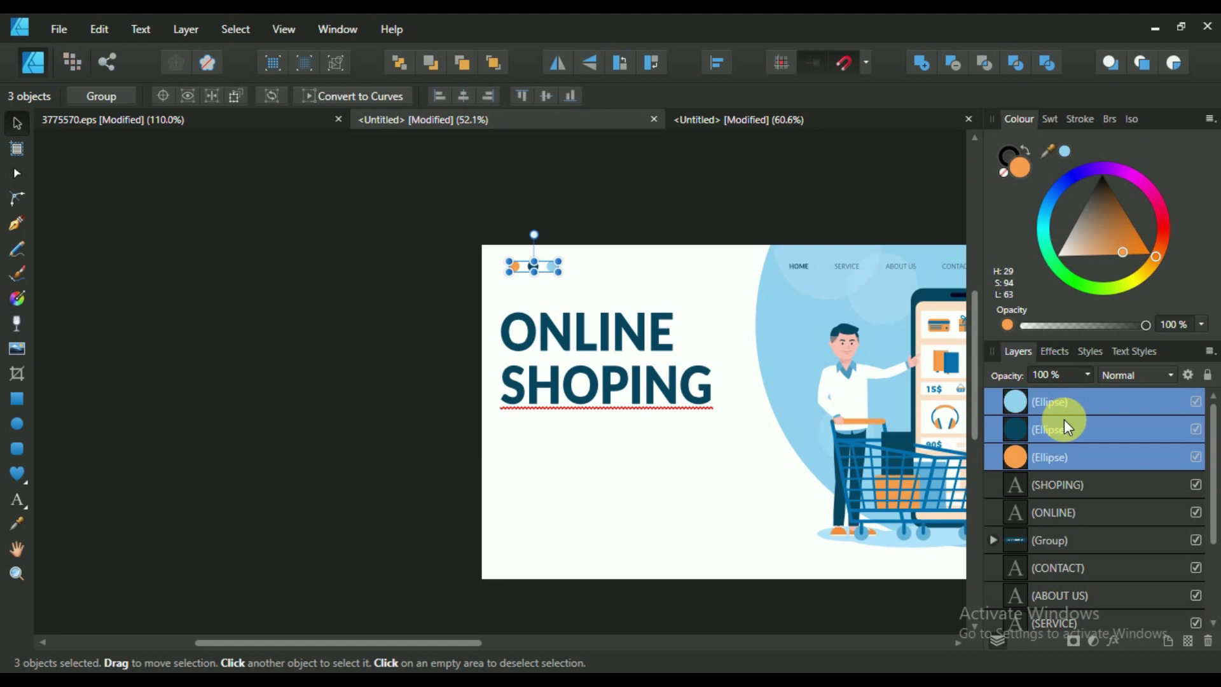
key("ctrl+g")
scroll(525, 318, "down", 2)
scroll(524, 318, "up", 2)
scroll(613, 285, "up", 2)
left_click_drag(207, 297, 206, 297)
Raise the dot group level with the HOME link and nudge the ONLINE SHOPING heading down.
left_click(587, 281)
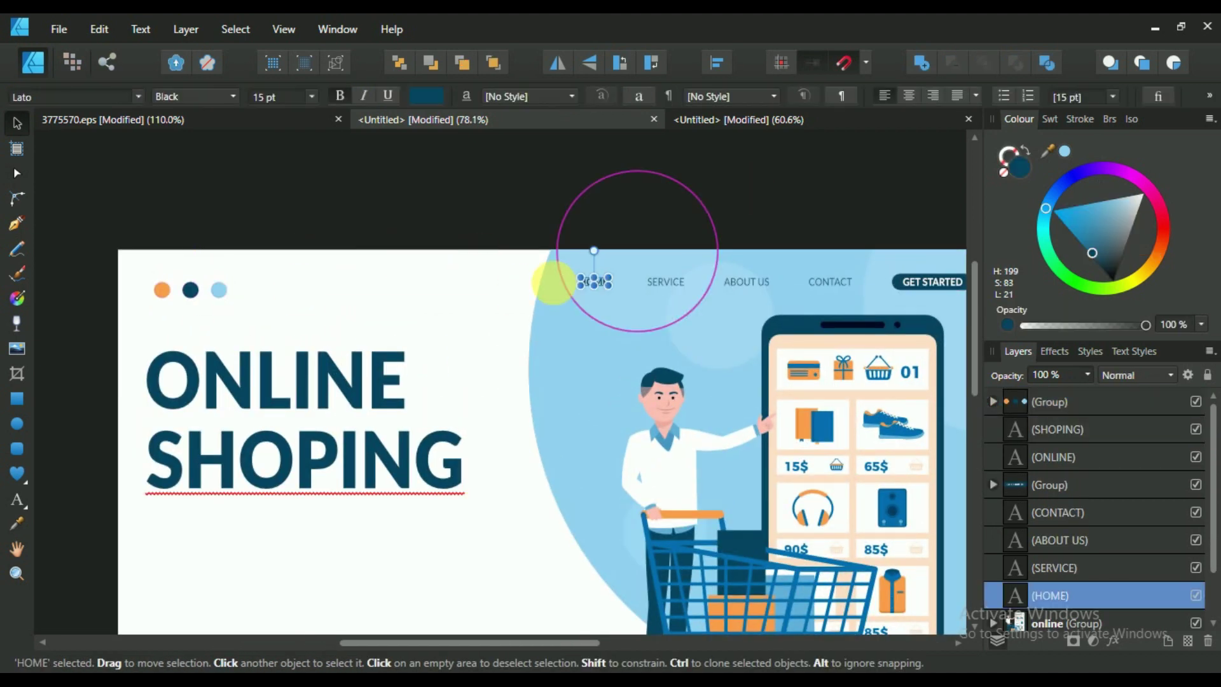
left_click(193, 287)
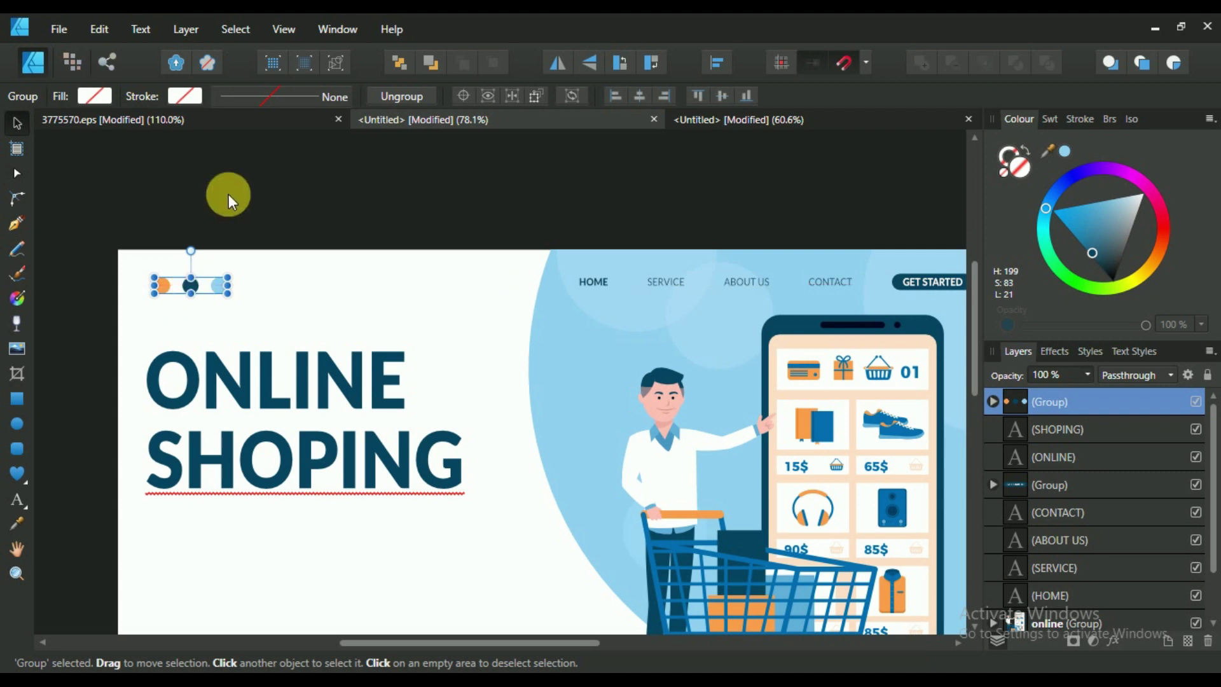
scroll(191, 293, "up", 2)
left_click_drag(169, 318, 169, 312)
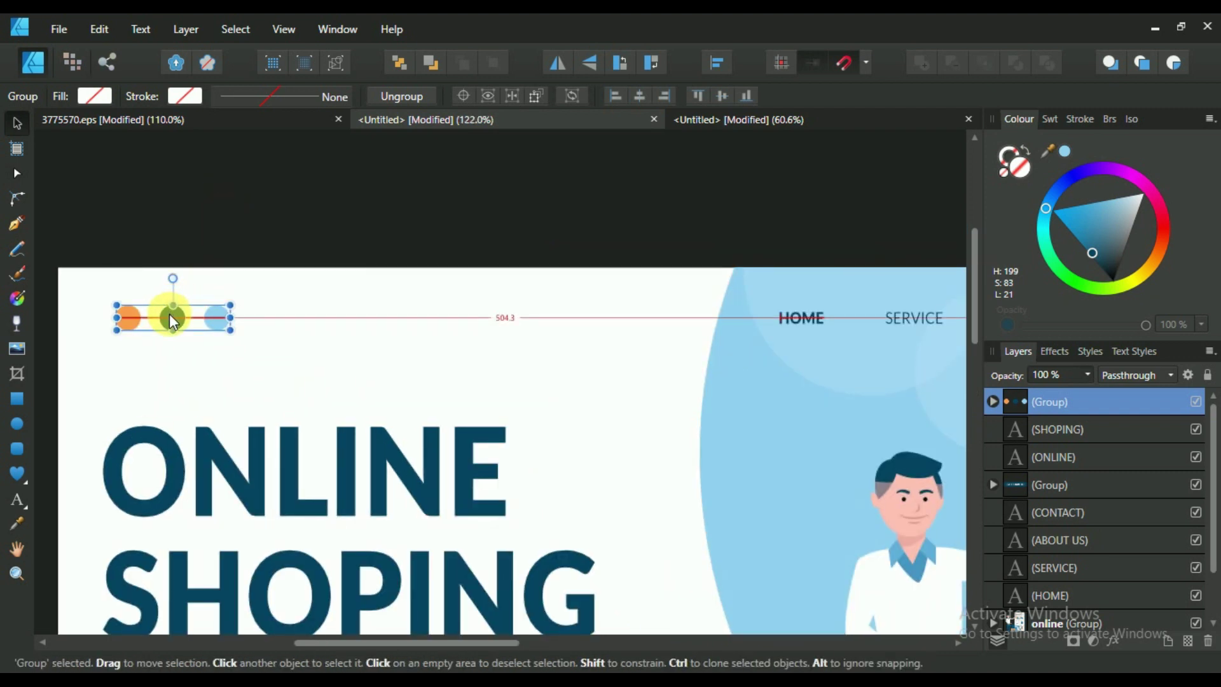
left_click(348, 327)
left_click(173, 470)
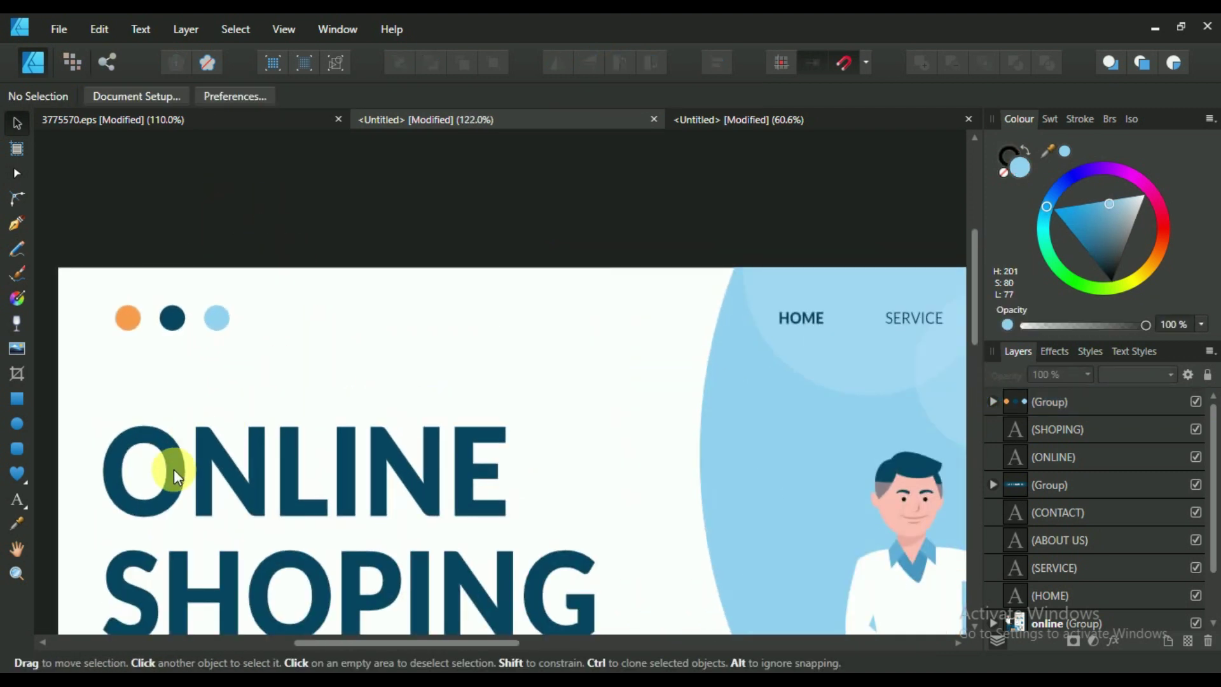
scroll(267, 489, "down", 2)
left_click(318, 502, "shift")
key("Down")
key("Down")
key("Down")
key("Down")
scroll(402, 517, "up", 2)
scroll(404, 341, "down", 6)
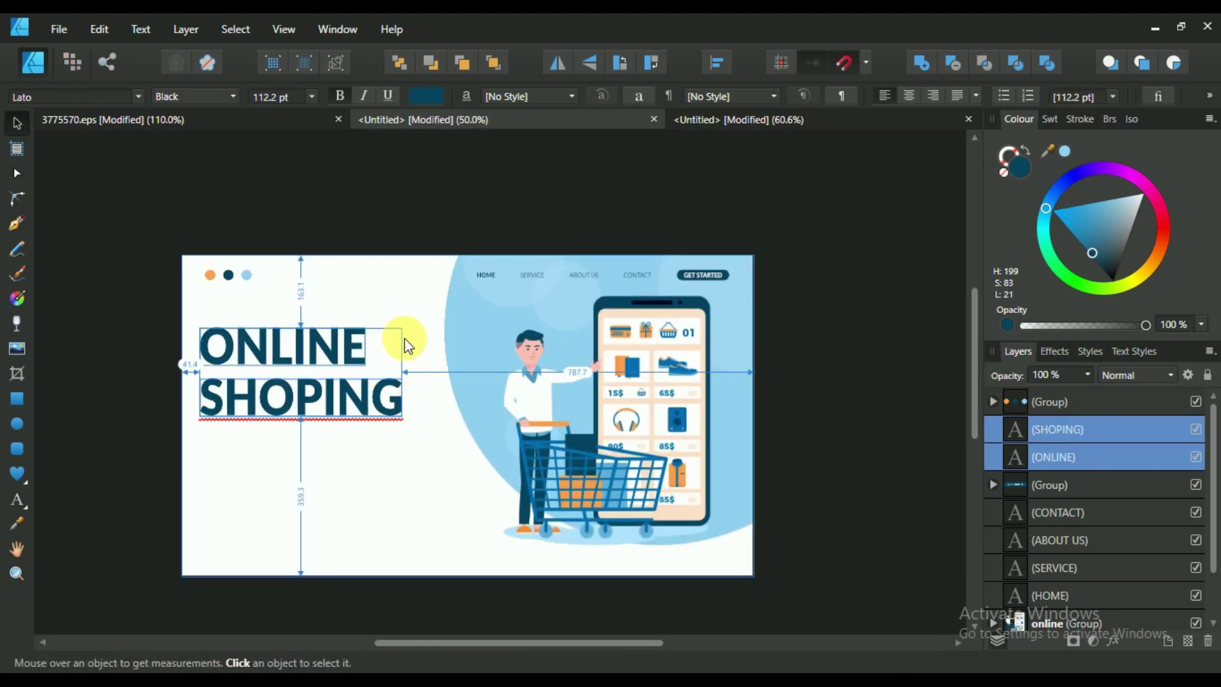
Left-align the dot group with the ONLINE and SHOPING heading lines.
left_click(1111, 402, "shift")
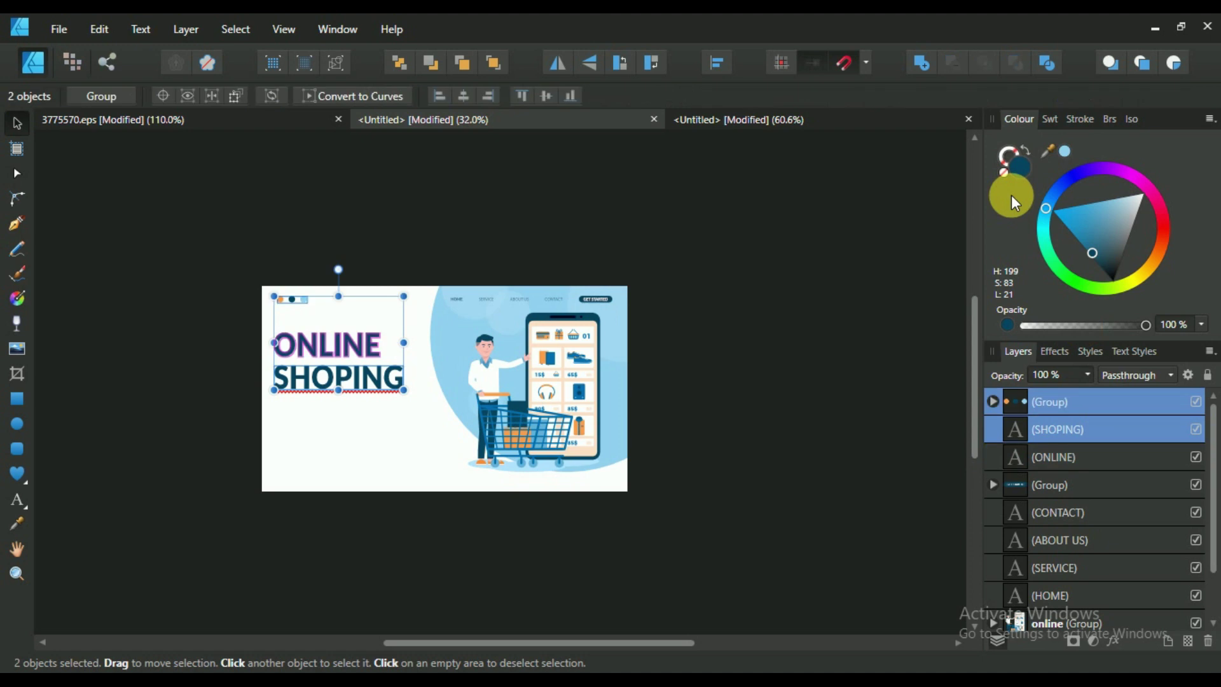
left_click(1080, 460, "shift")
left_click(715, 74)
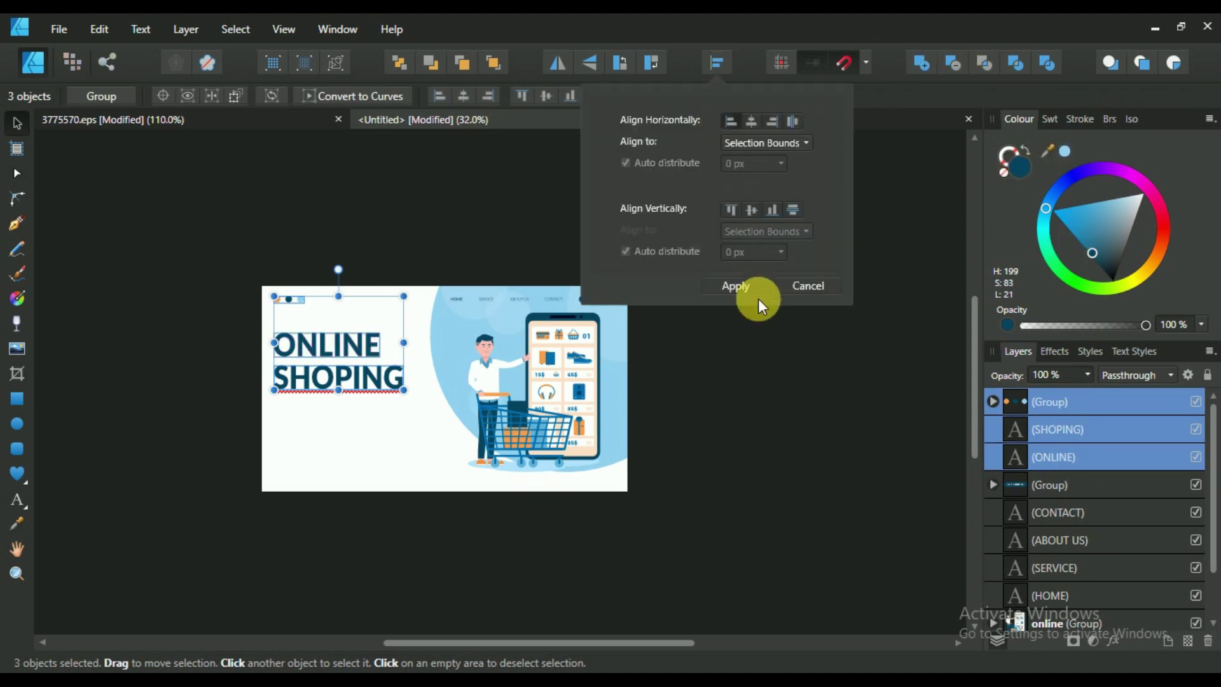
left_click(758, 299)
left_click(674, 425)
scroll(167, 305, "up", 1)
scroll(168, 305, "up", 1)
mouse_move(337, 363)
left_mouse_down()
mouse_move(444, 430)
mouse_move(327, 346)
mouse_move(333, 357)
left_mouse_up()
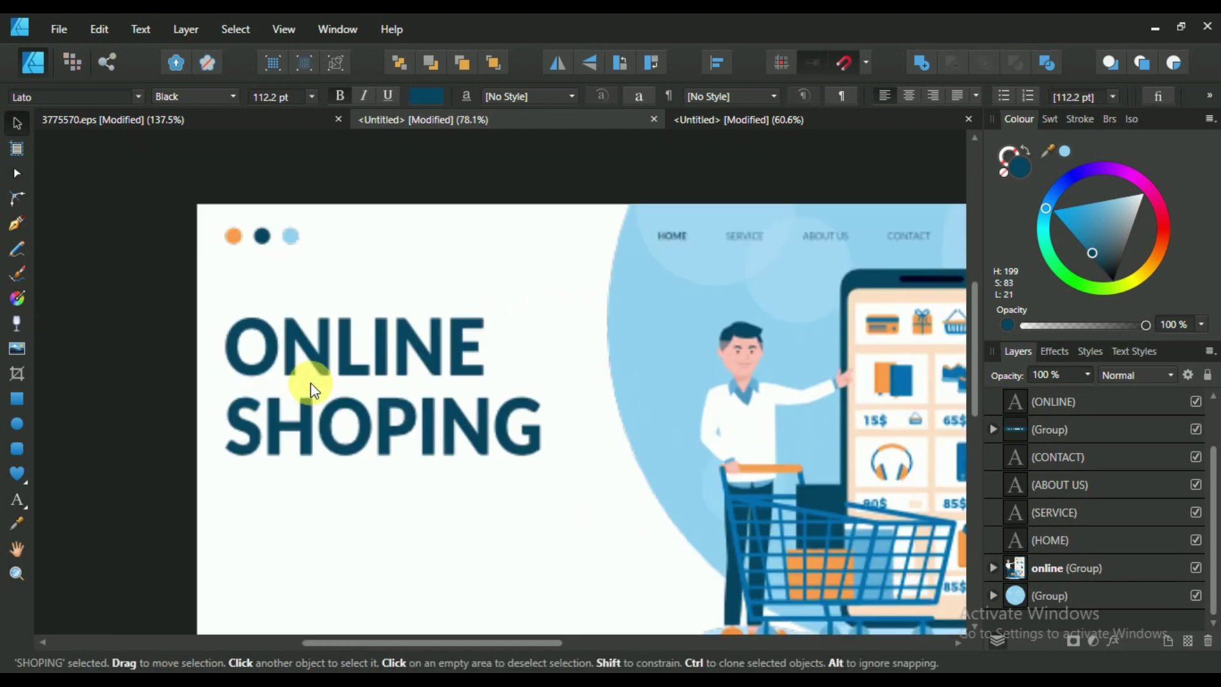
Nudge the heading right, adjust the dot group, and paste in the placeholder paragraph.
left_click(319, 402)
left_click(322, 361, "shift")
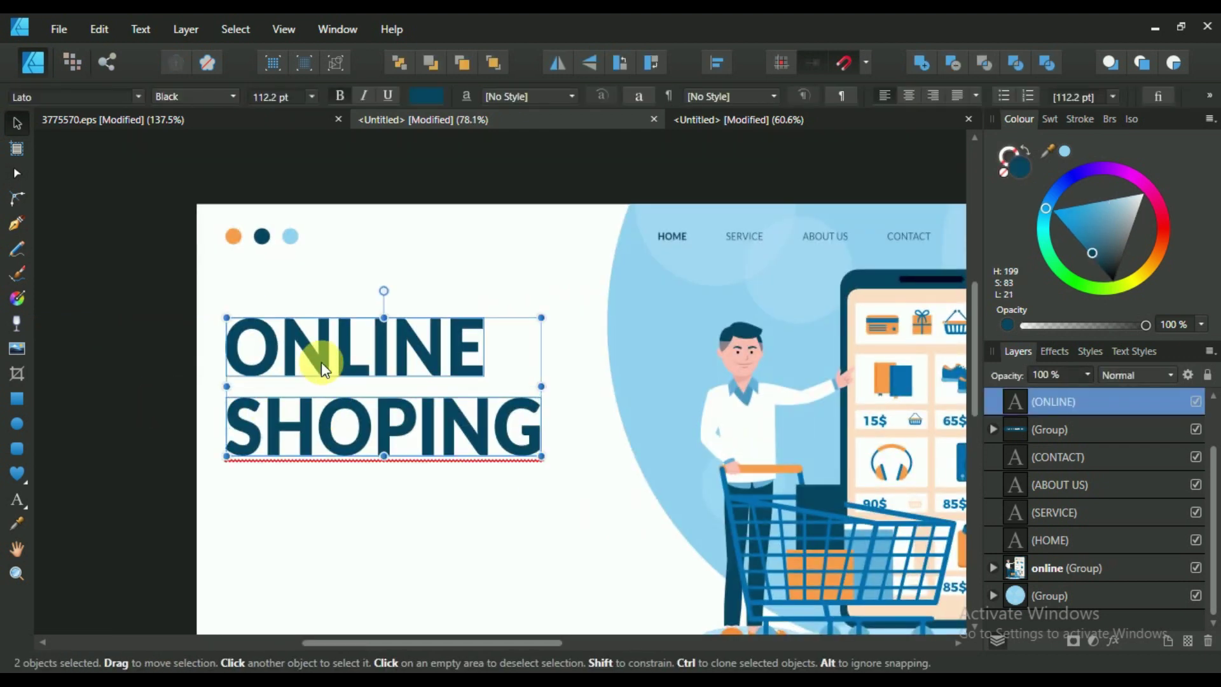
key("Right")
key("Right")
key("Right")
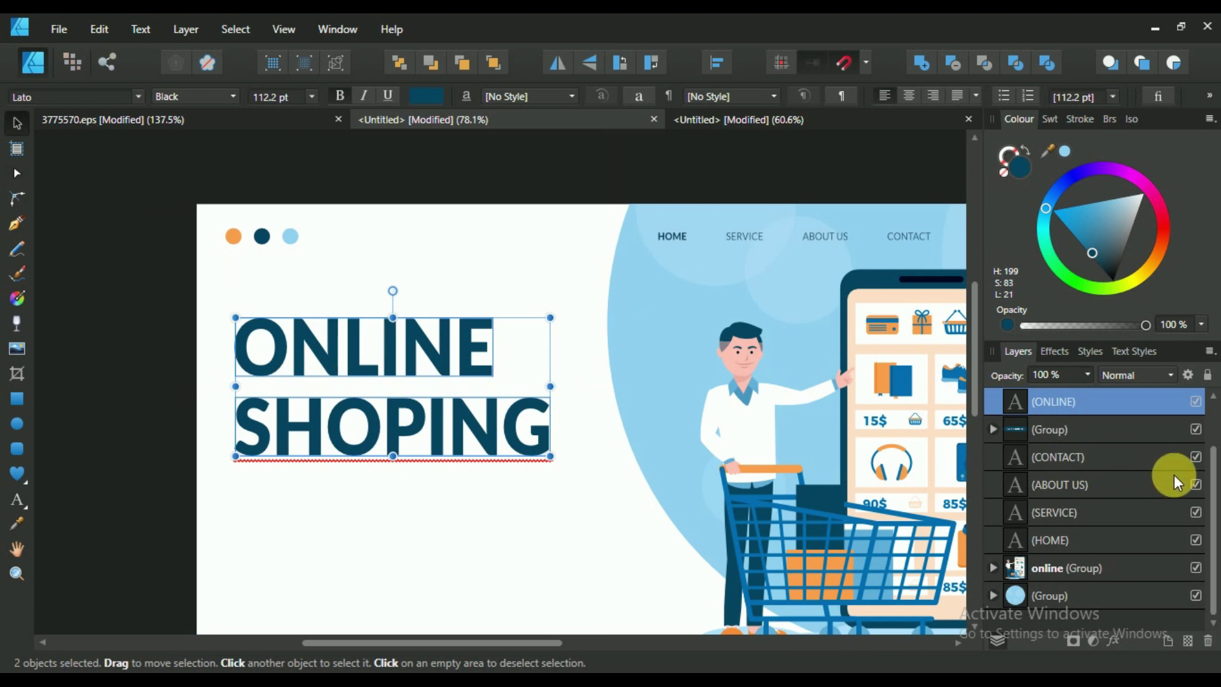
scroll(1139, 445, "up", 1)
left_click(1099, 402)
left_click_drag(273, 237, 283, 242)
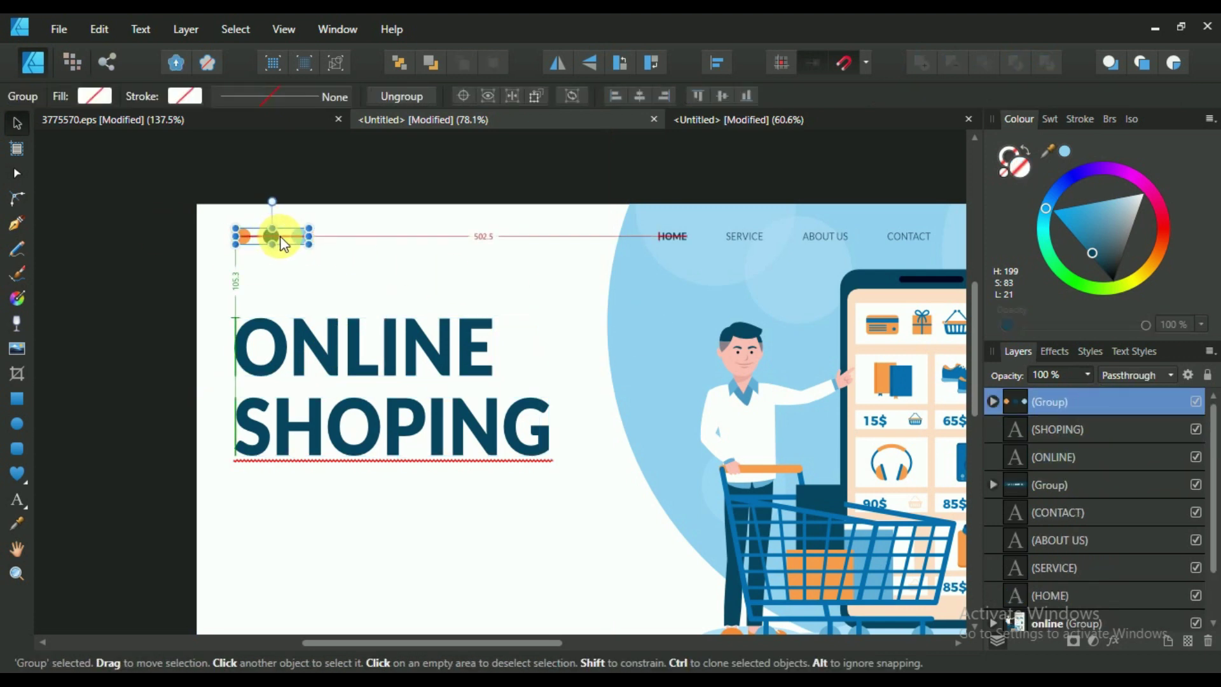
scroll(312, 291, "down", 3)
left_click(249, 451)
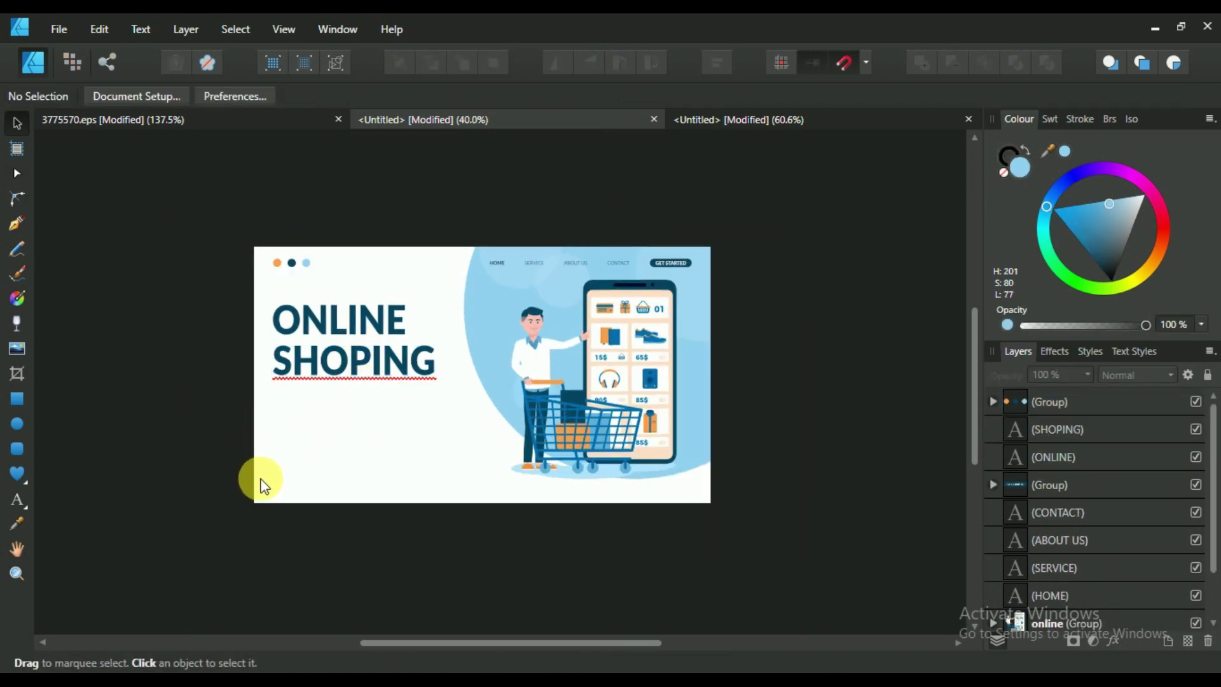
key("ctrl+v")
Group the Lorem ipsum paragraph, shrink it, and place it beneath the SHOPING line.
scroll(487, 389, "up", 2)
left_click_drag(445, 389, 327, 482)
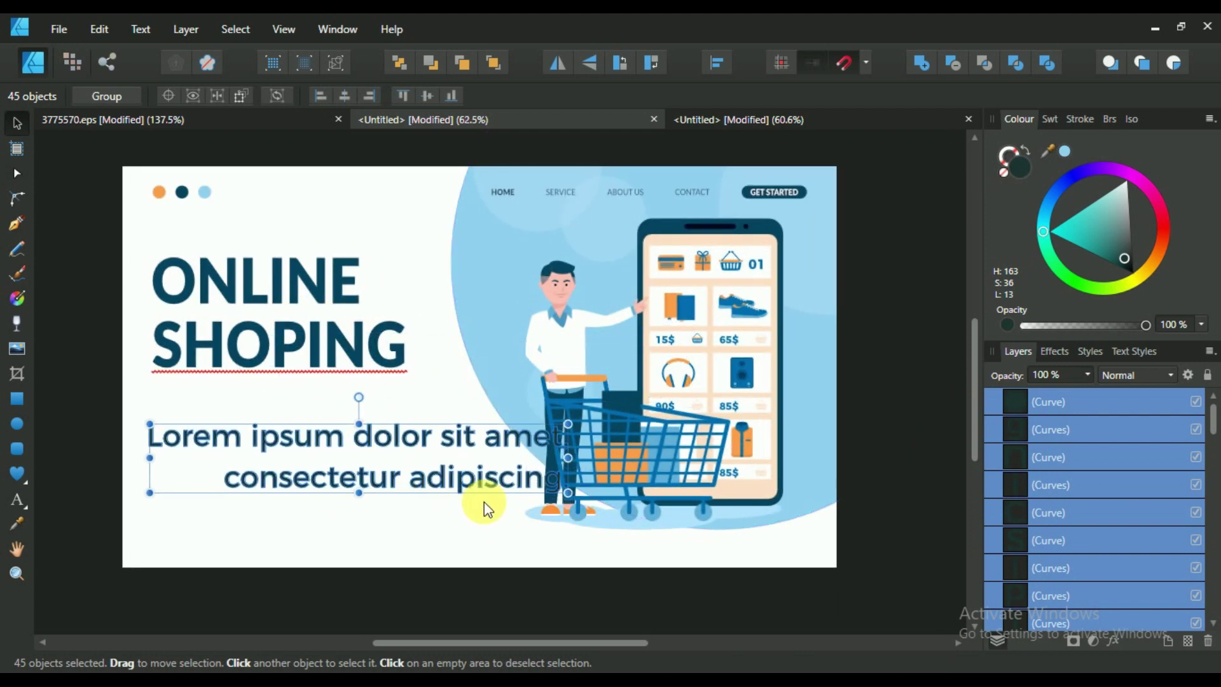
key("ctrl+g")
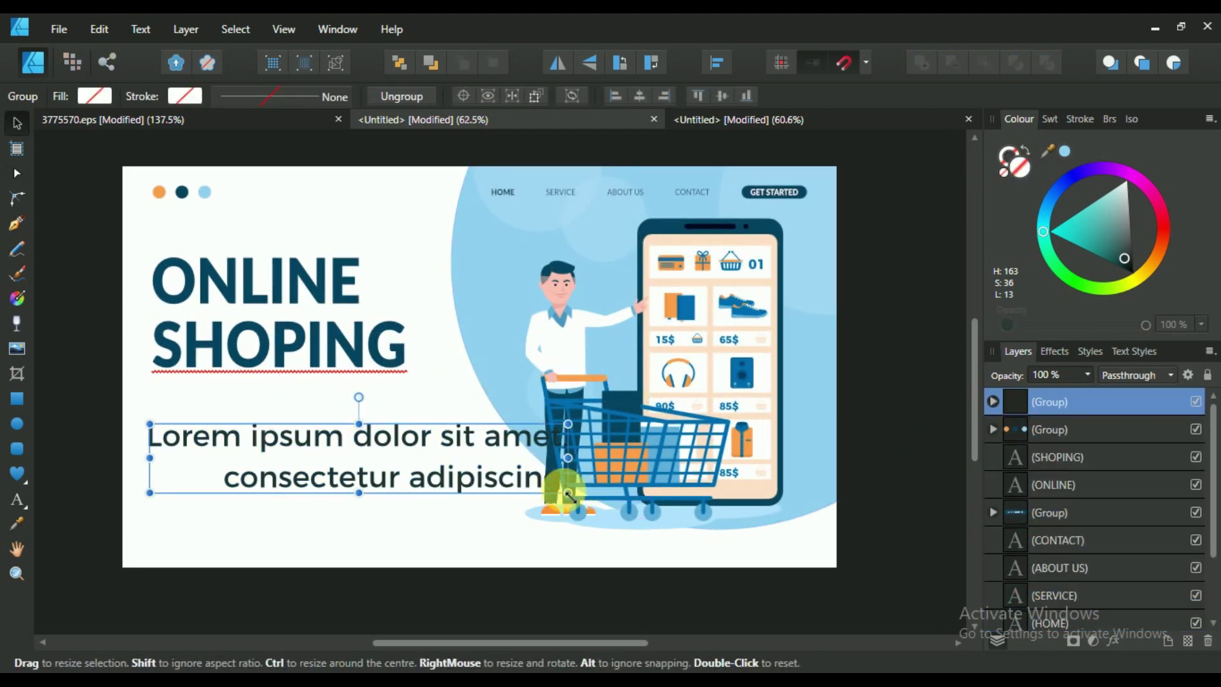
left_click_drag(569, 495, 366, 461)
left_click_drag(292, 444, 271, 423)
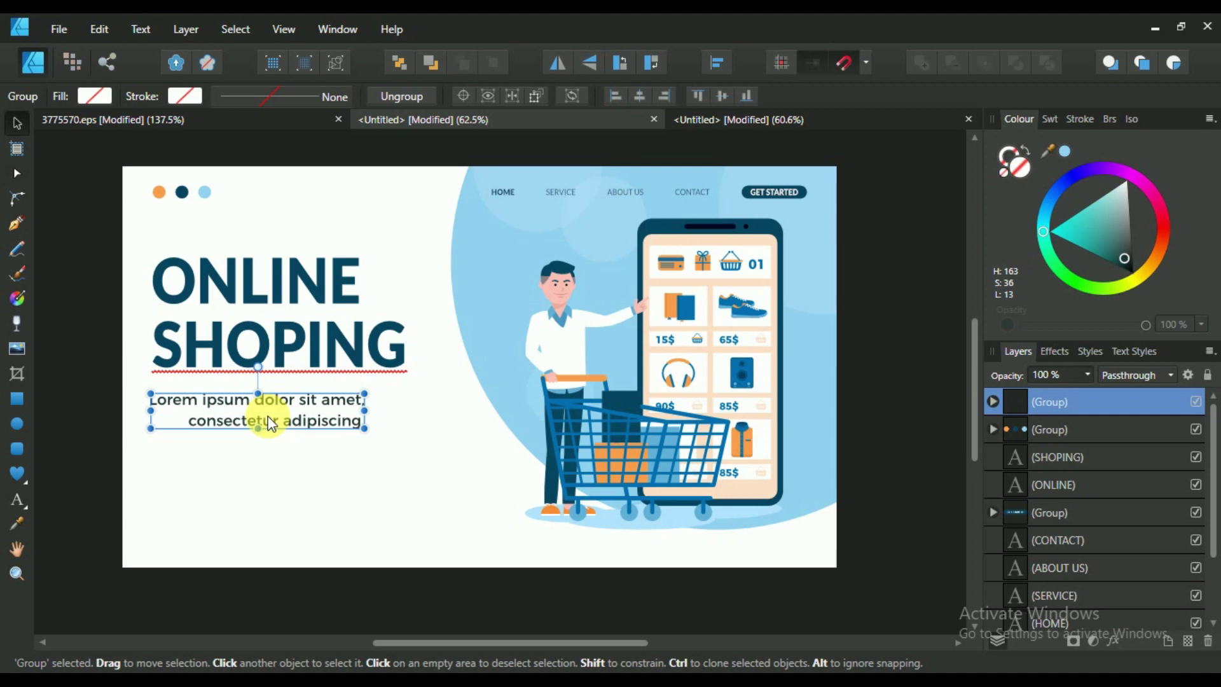
scroll(271, 423, "up", 5)
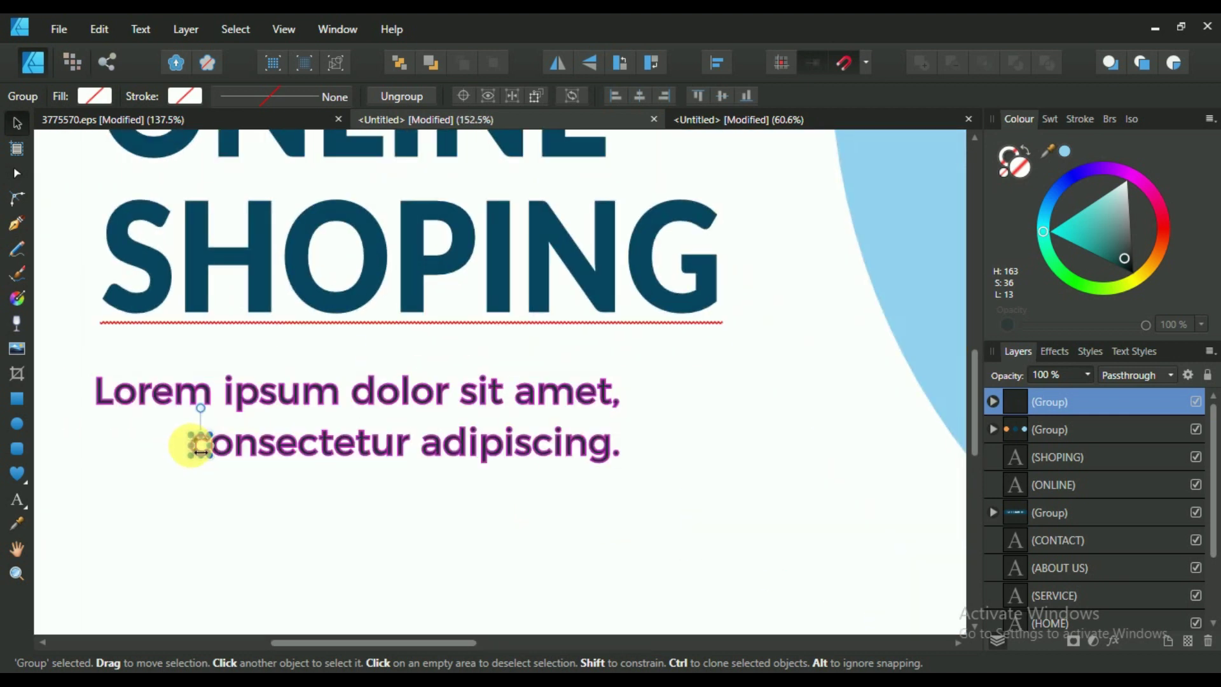
scroll(280, 436, "up", 2)
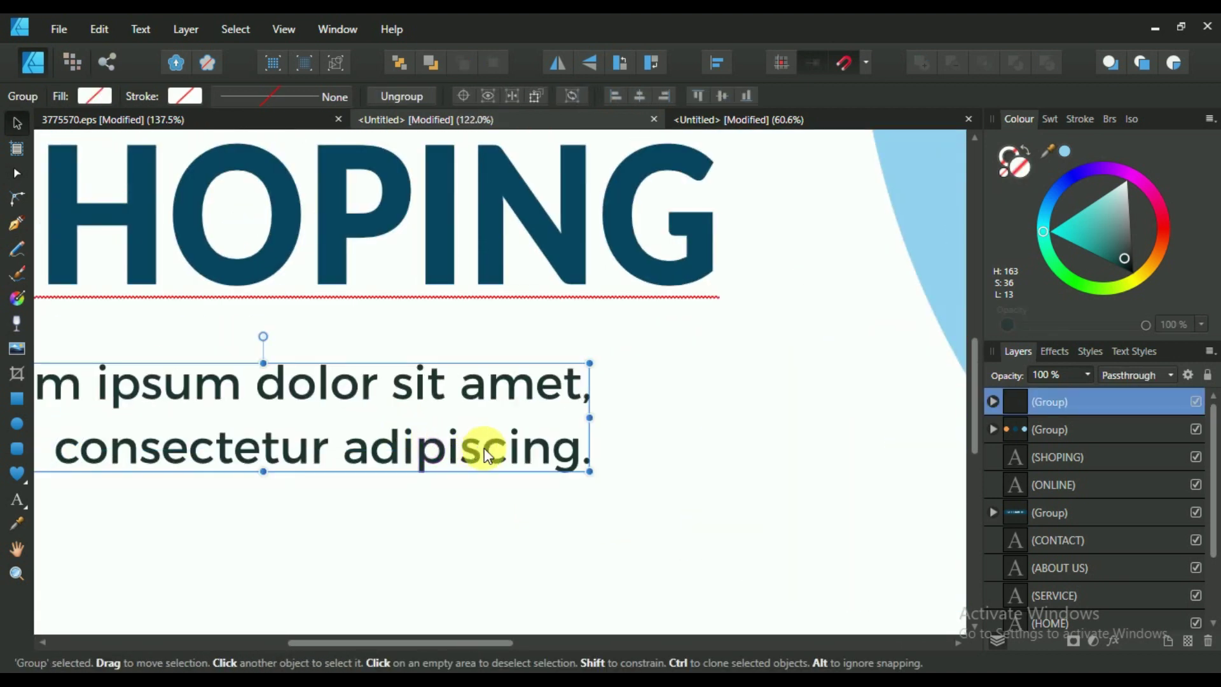
scroll(484, 453, "down", 4)
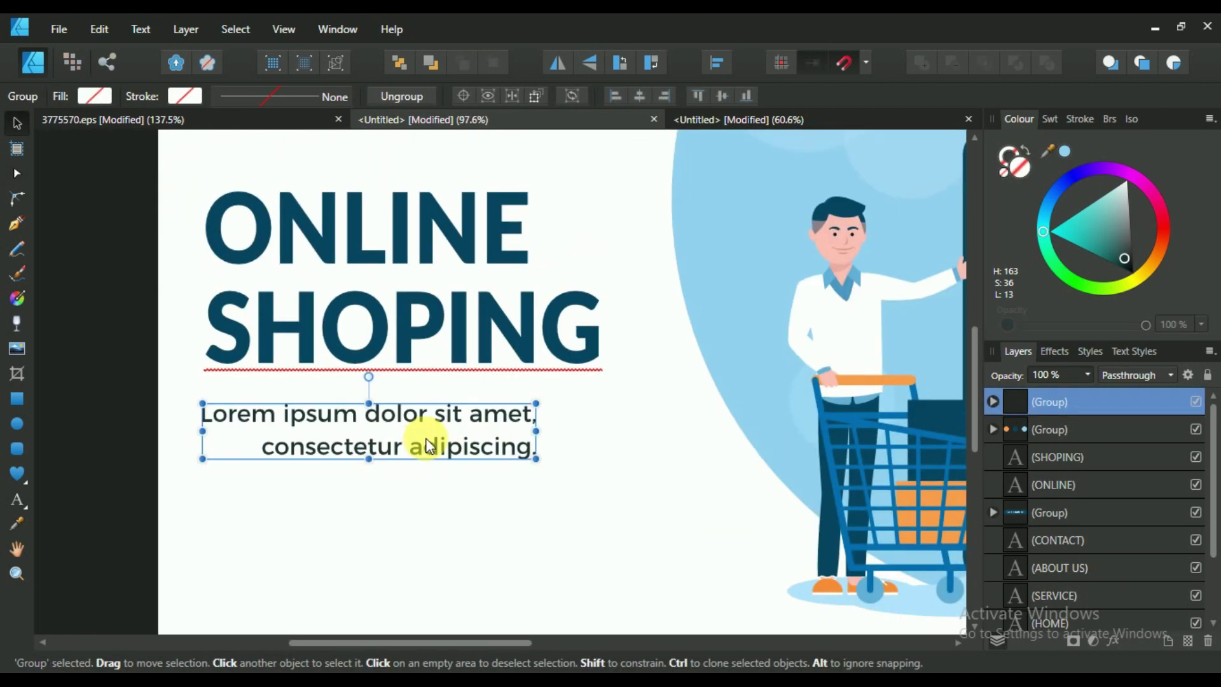
Left-align the paragraph with the ONLINE SHOPING heading and dot group, then review the layout.
left_click(341, 365, "shift")
left_click(307, 253, "shift")
scroll(313, 273, "up", 1)
scroll(254, 286, "up", 3)
left_click(209, 302, "shift")
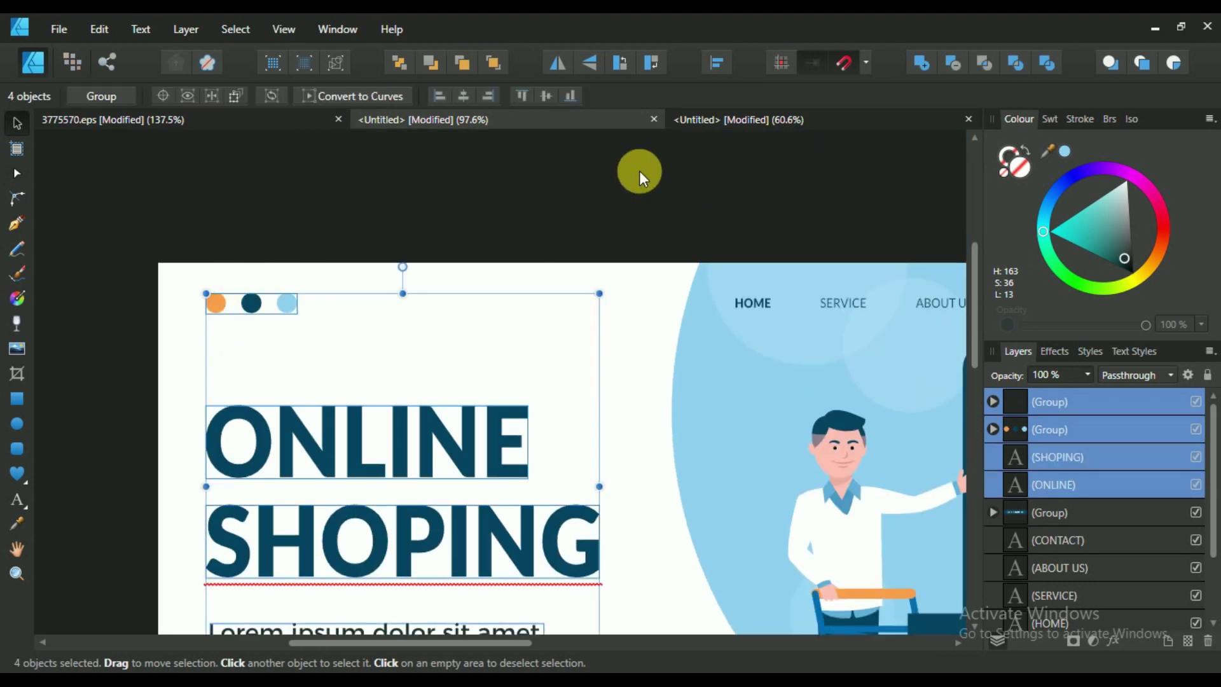
left_click(723, 74)
left_click(726, 123)
left_click(738, 283)
scroll(632, 251, "down", 3)
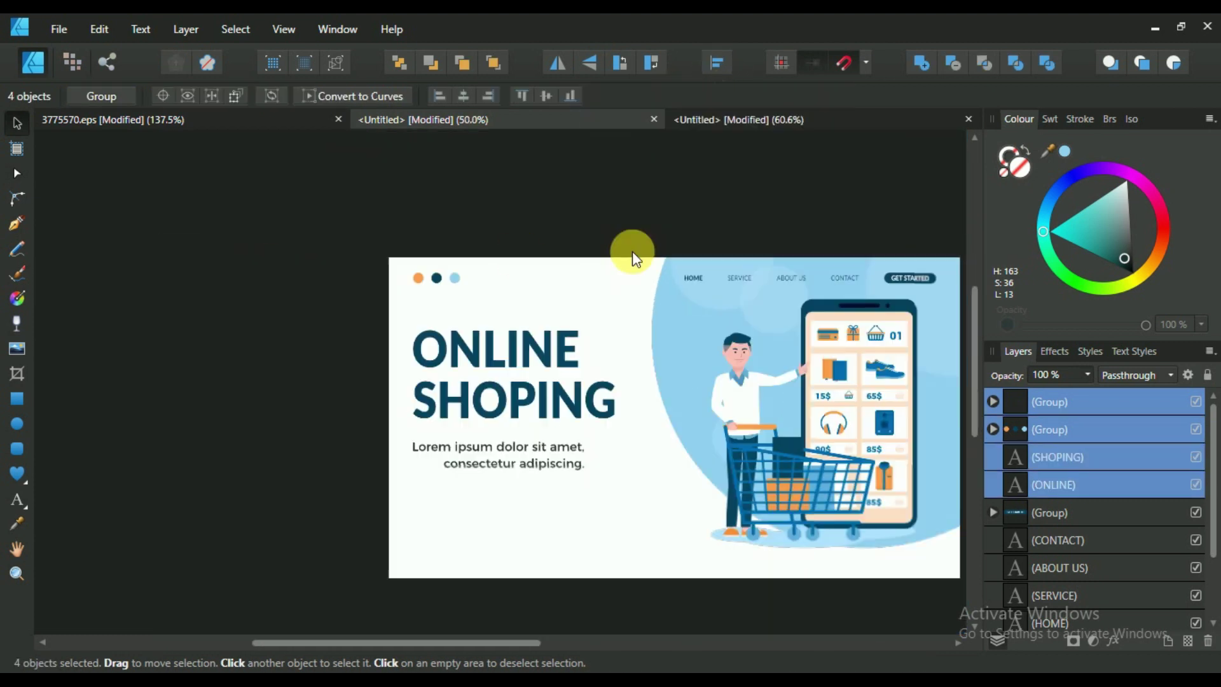
scroll(579, 227, "up", 1)
left_click(319, 338)
scroll(318, 338, "down", 2)
scroll(525, 433, "up", 2)
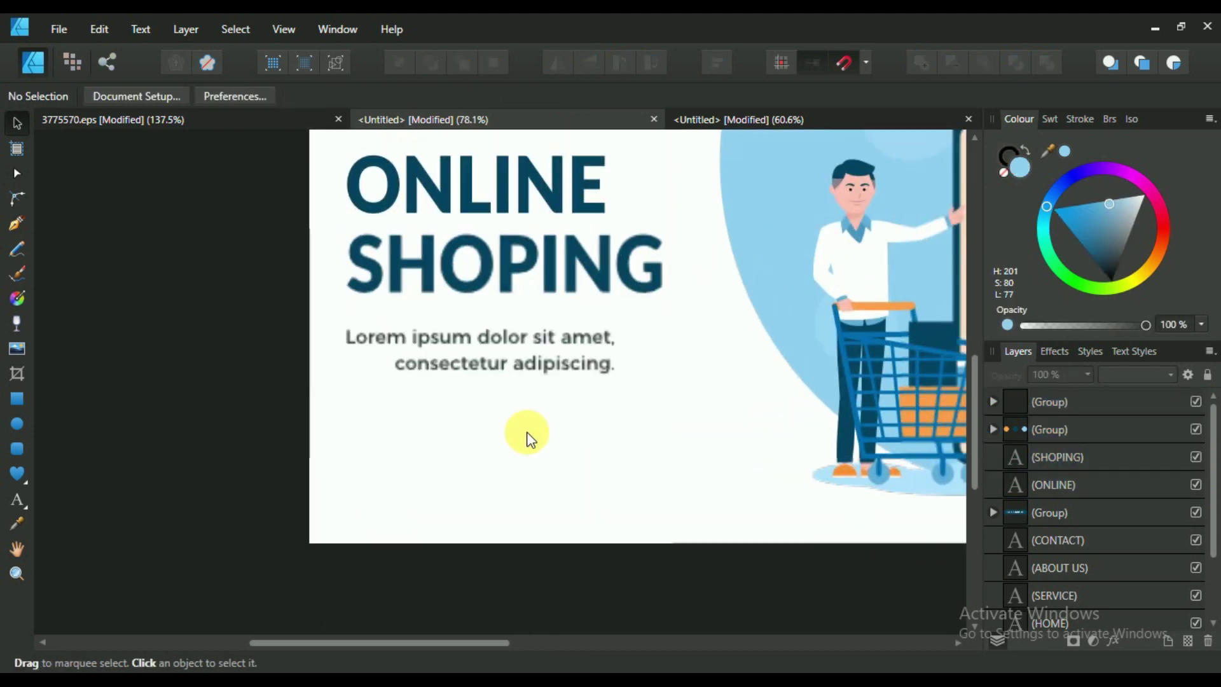
scroll(507, 435, "up", 2)
scroll(507, 438, "down", 1)
scroll(613, 457, "down", 1)
scroll(590, 456, "up", 1)
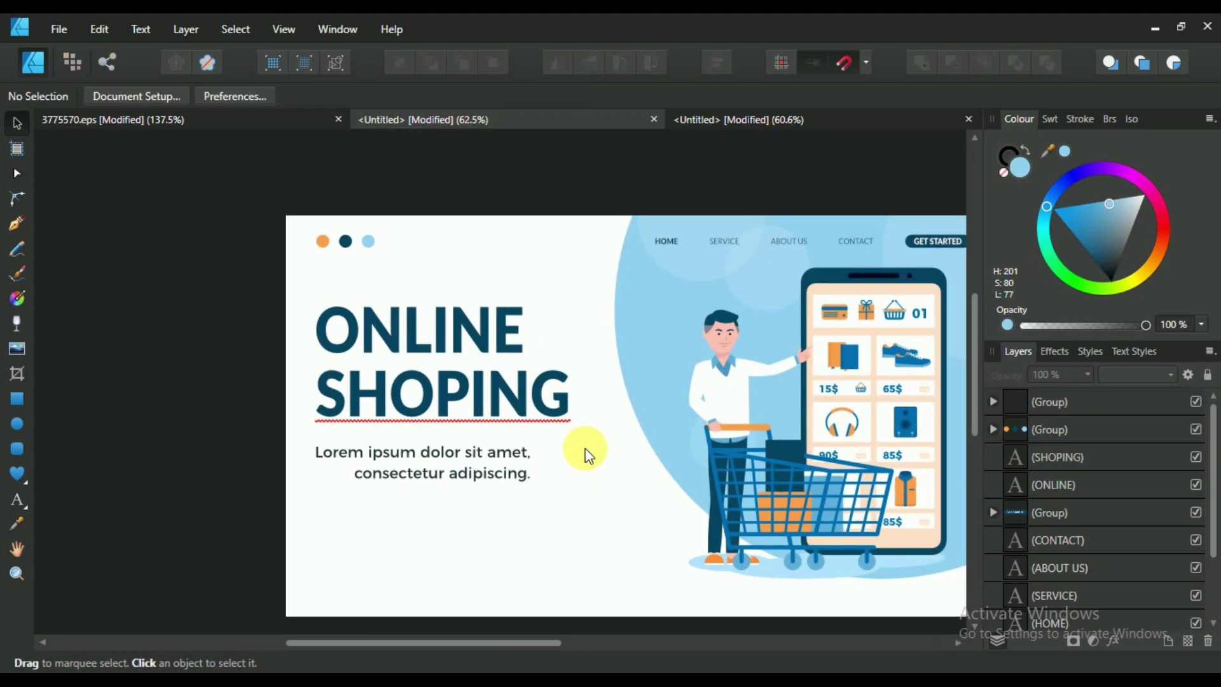
scroll(343, 445, "up", 2)
scroll(491, 422, "down", 1)
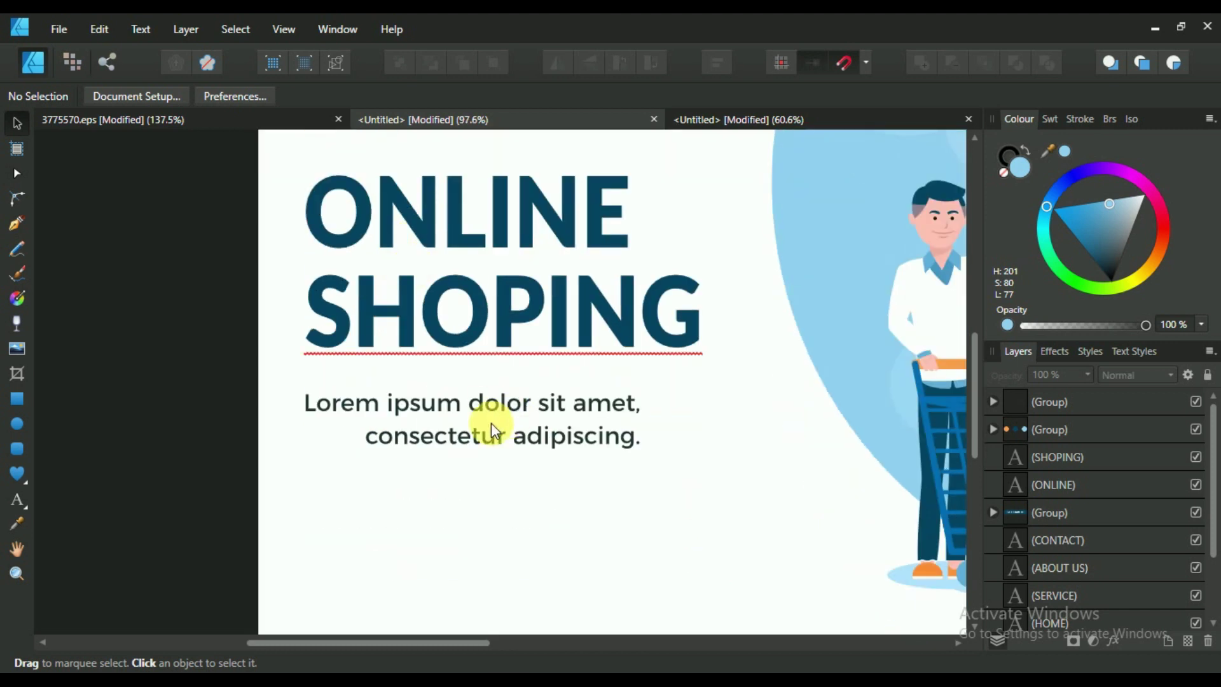
scroll(490, 422, "down", 1)
scroll(490, 422, "down", 1)
scroll(490, 424, "down", 1)
scroll(491, 424, "up", 1)
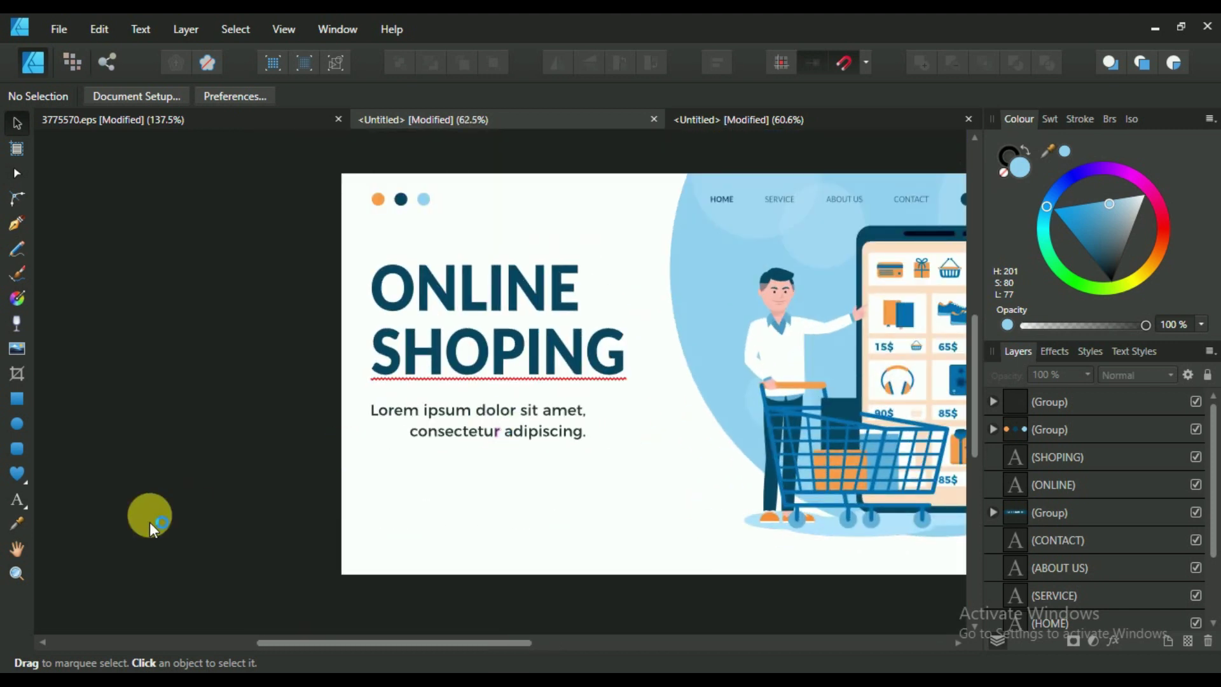
Draw a rectangle beneath the Lorem ipsum paragraph.
left_click(32, 398)
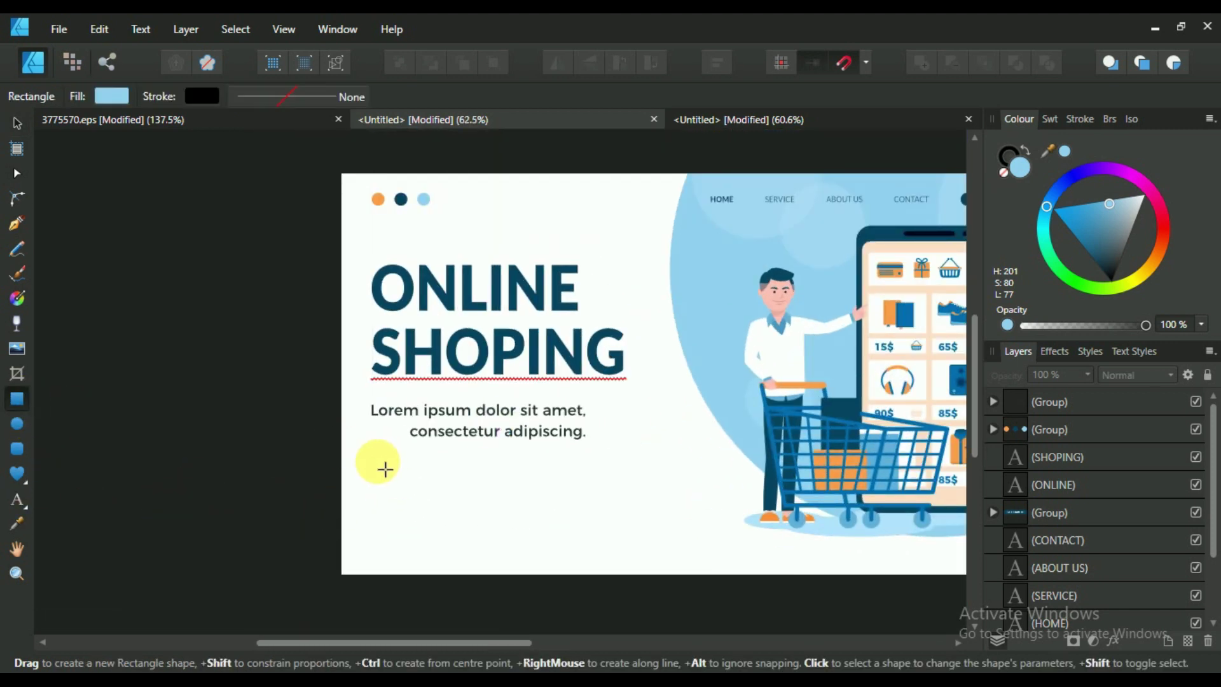
left_click_drag(382, 474, 461, 504)
scroll(461, 503, "down", 3)
scroll(474, 432, "up", 3)
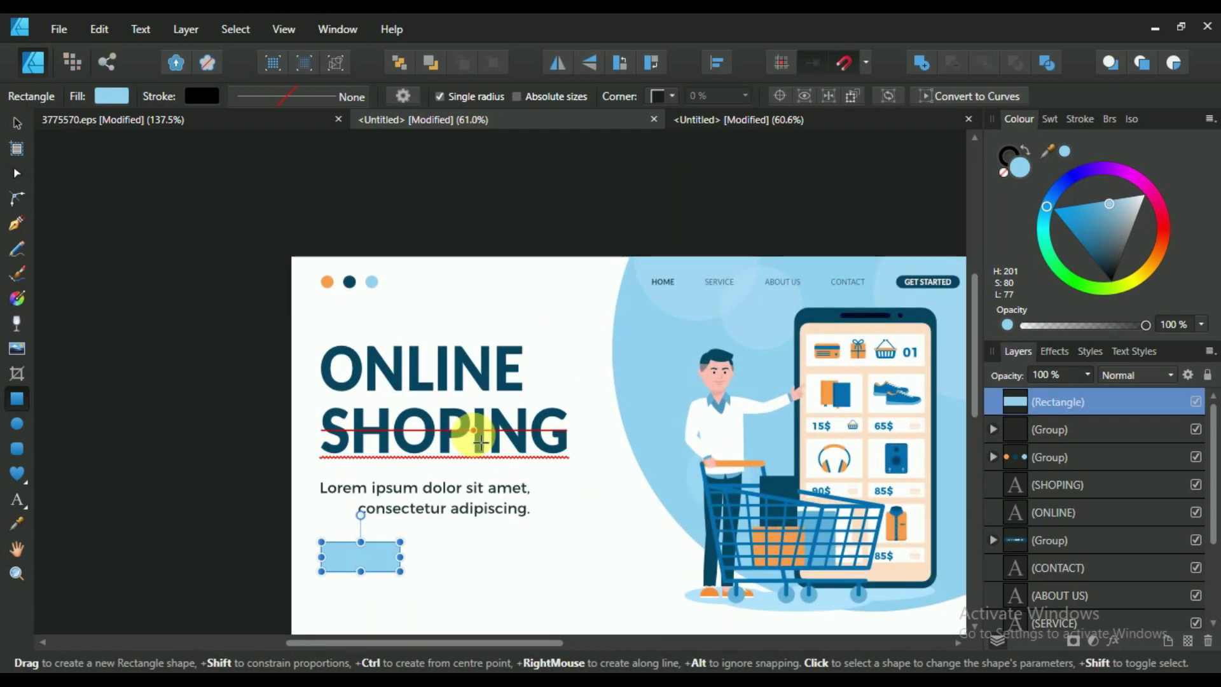
scroll(390, 584, "up", 2)
scroll(390, 584, "down", 3)
Round all corners to a 42 px radius and shorten the pill to 41 px tall.
left_click(18, 199)
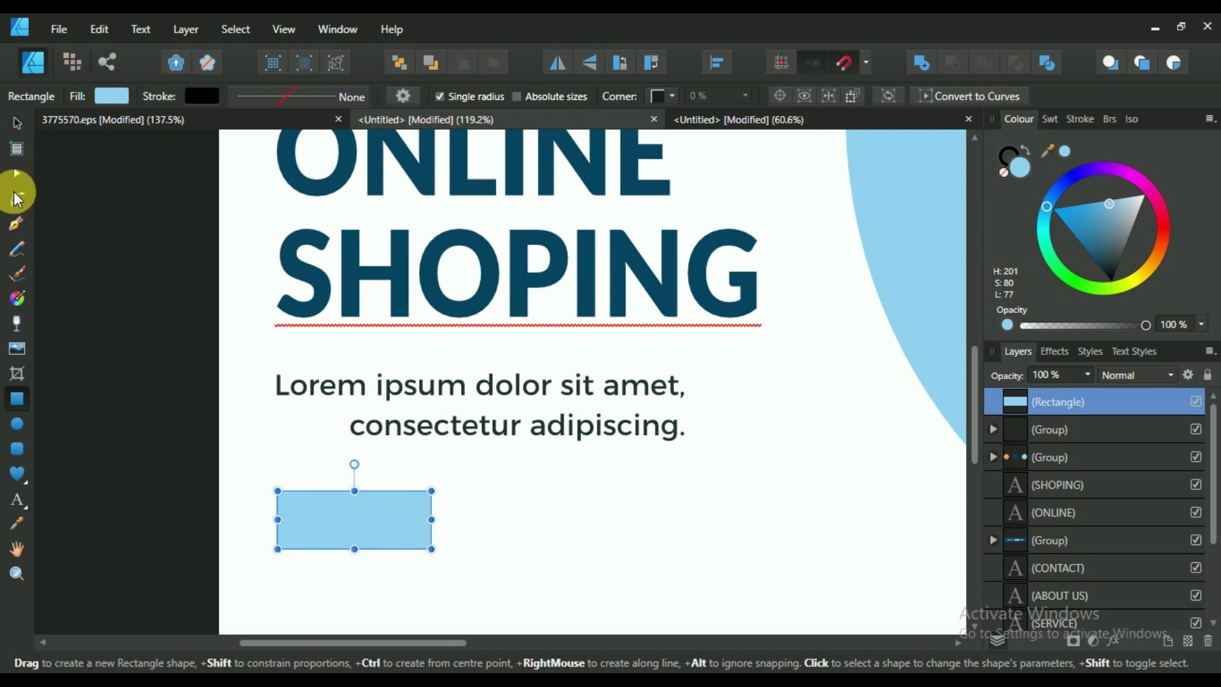
left_click_drag(243, 459, 560, 590)
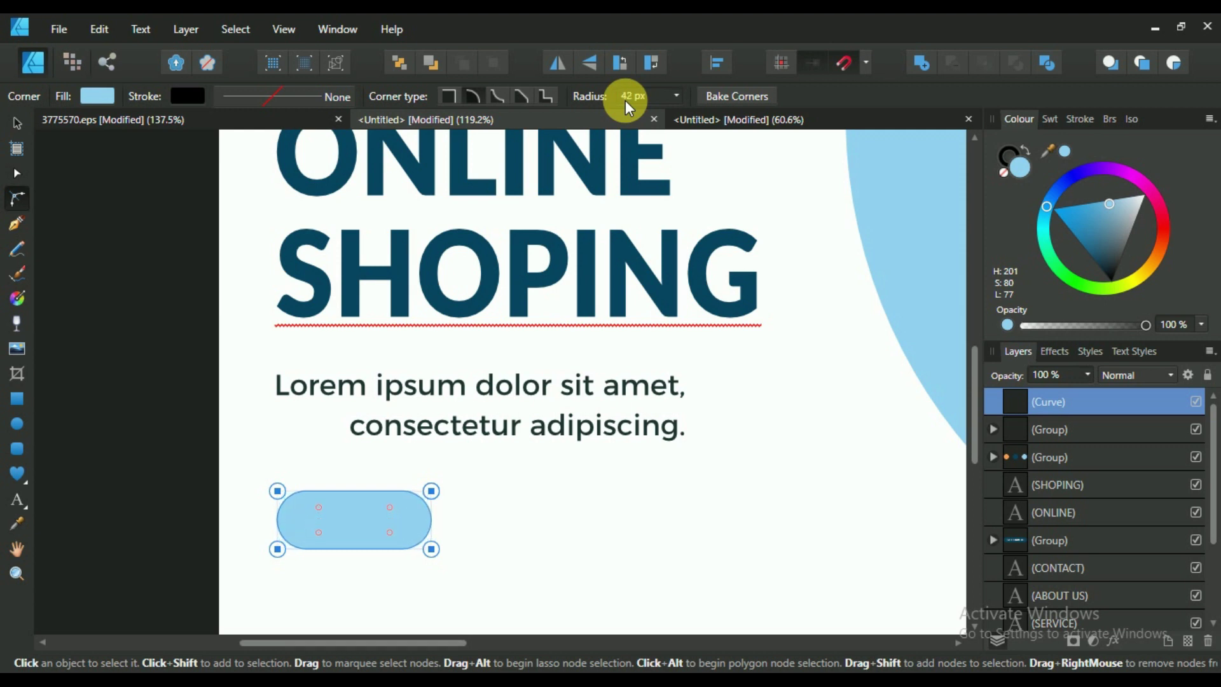
key("v")
left_click_drag(354, 548, 355, 535)
scroll(348, 512, "down", 3)
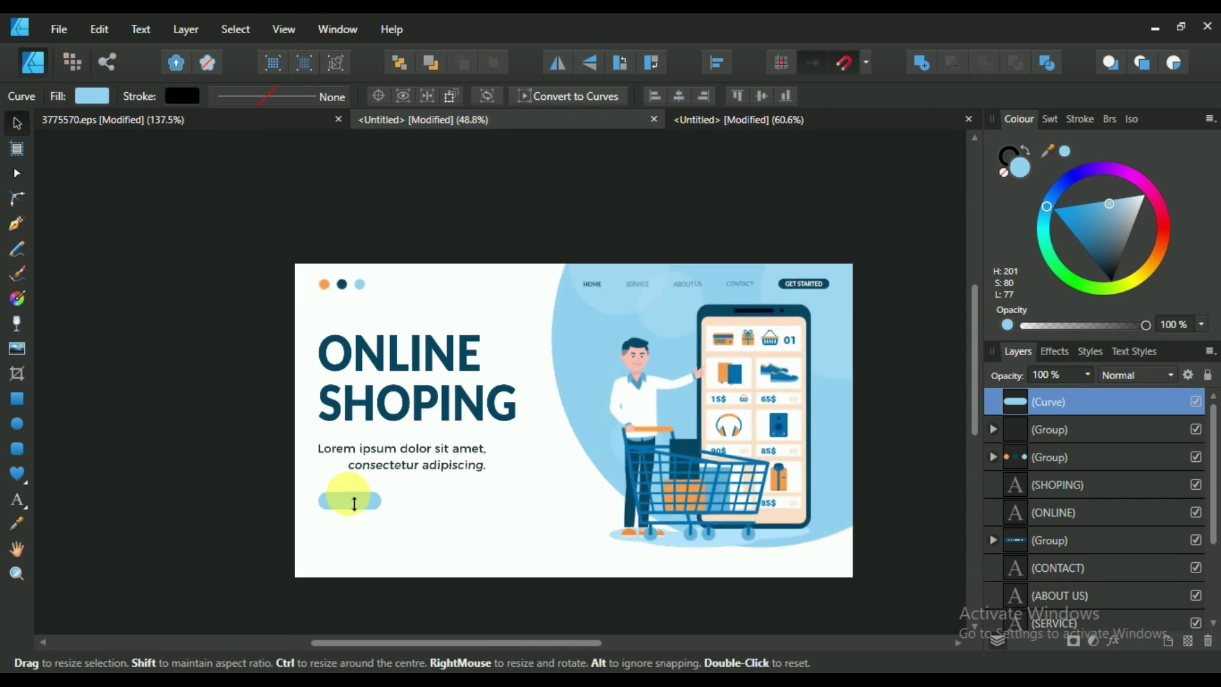
scroll(560, 299, "up", 2)
scroll(332, 626, "up", 1)
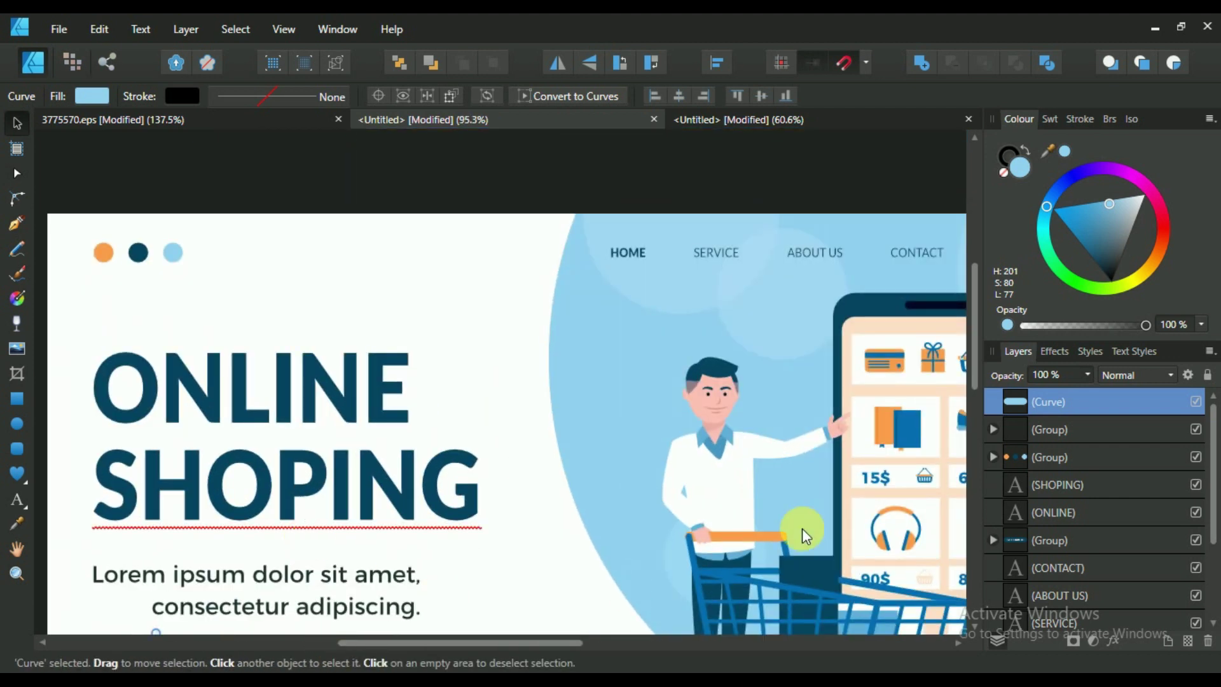
Colour the Lorem ipsum paragraph with the ONLINE heading's dark blue.
left_click(1043, 437)
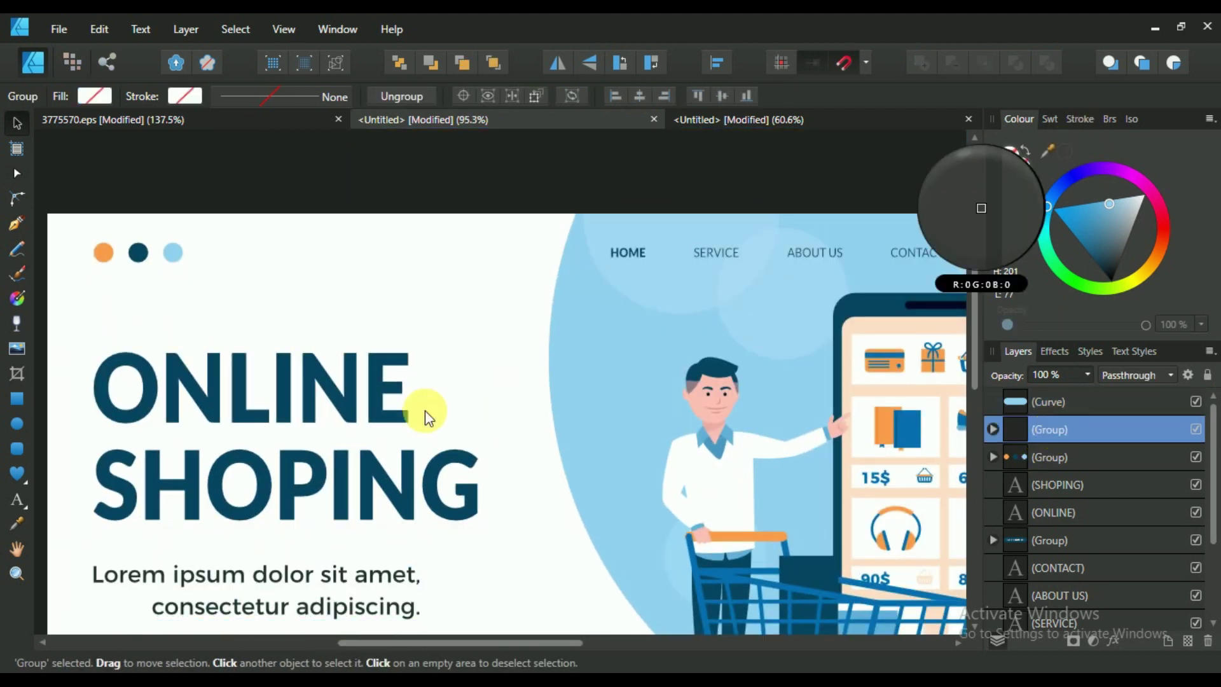
left_click_drag(1074, 148, 362, 403)
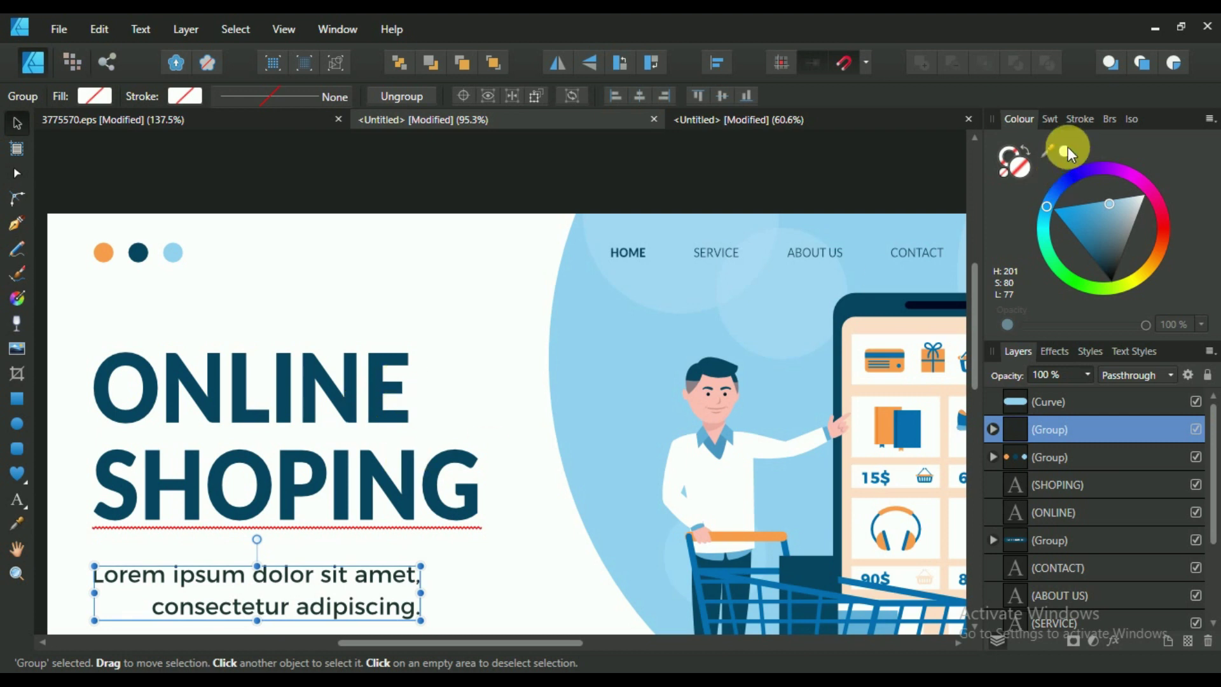
left_click_drag(1067, 147, 349, 382)
left_click(1062, 154)
scroll(564, 313, "down", 5)
scroll(498, 410, "up", 5)
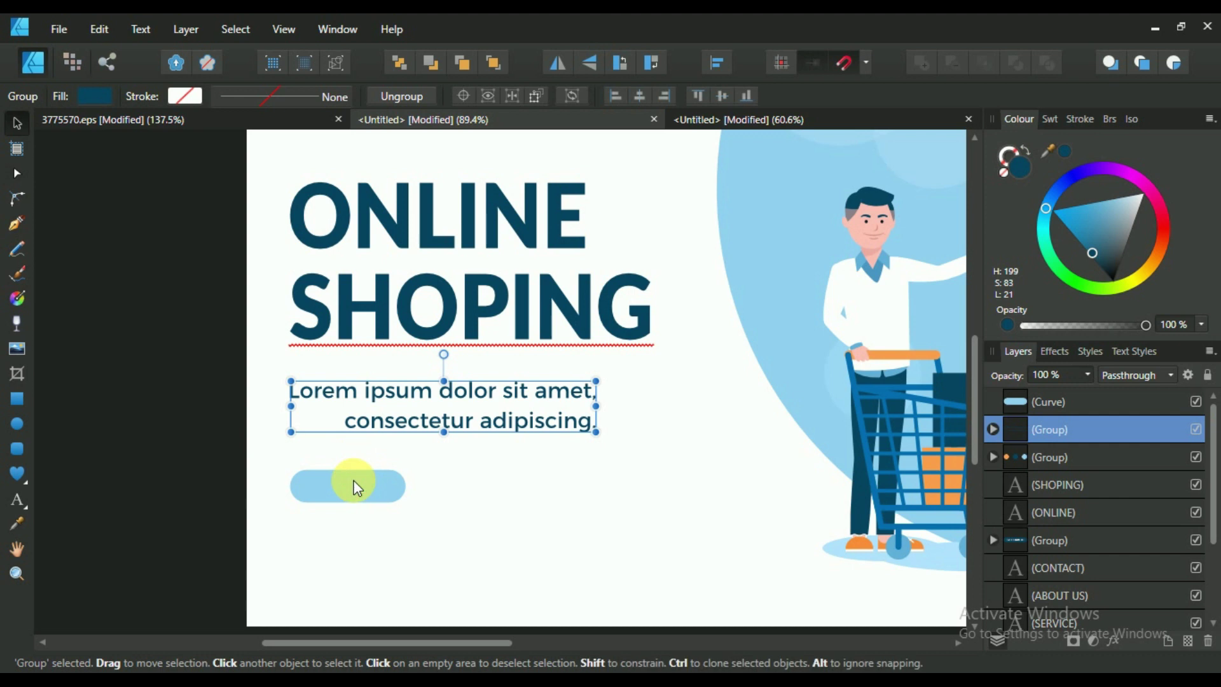
Fill the light-blue pill shape with the picked orange; a widening attempt was undone.
left_click(356, 488)
scroll(491, 368, "up", 3)
mouse_move(1066, 150)
left_mouse_down()
mouse_move(316, 236)
mouse_move(299, 249)
left_mouse_up()
left_click(1065, 152)
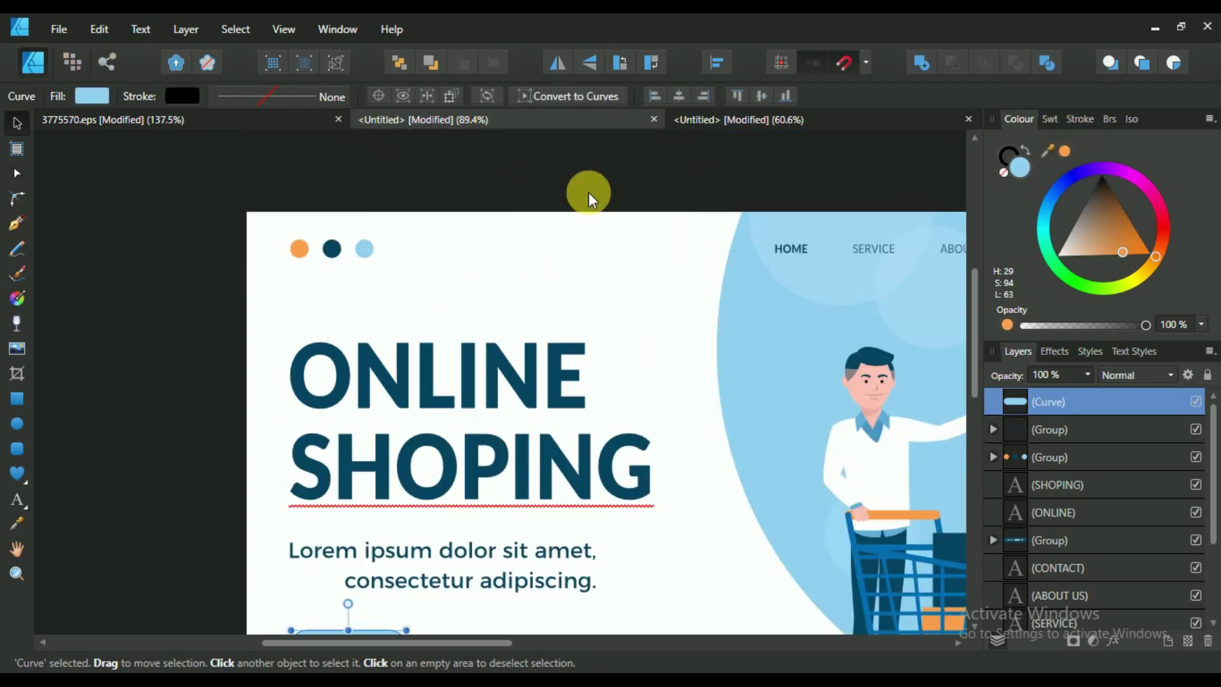
scroll(589, 192, "down", 5)
scroll(471, 341, "up", 6)
left_click_drag(610, 368, 628, 377)
key("ctrl+z")
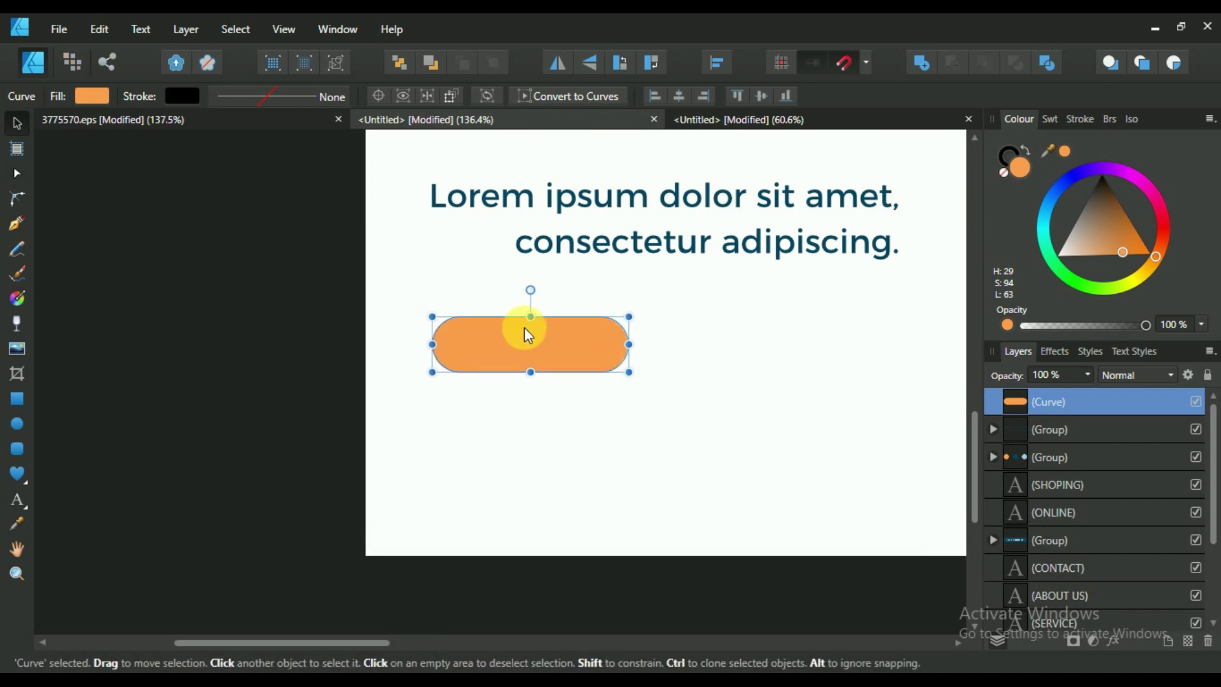
scroll(525, 327, "down", 1)
scroll(524, 327, "down", 2)
scroll(643, 301, "down", 1)
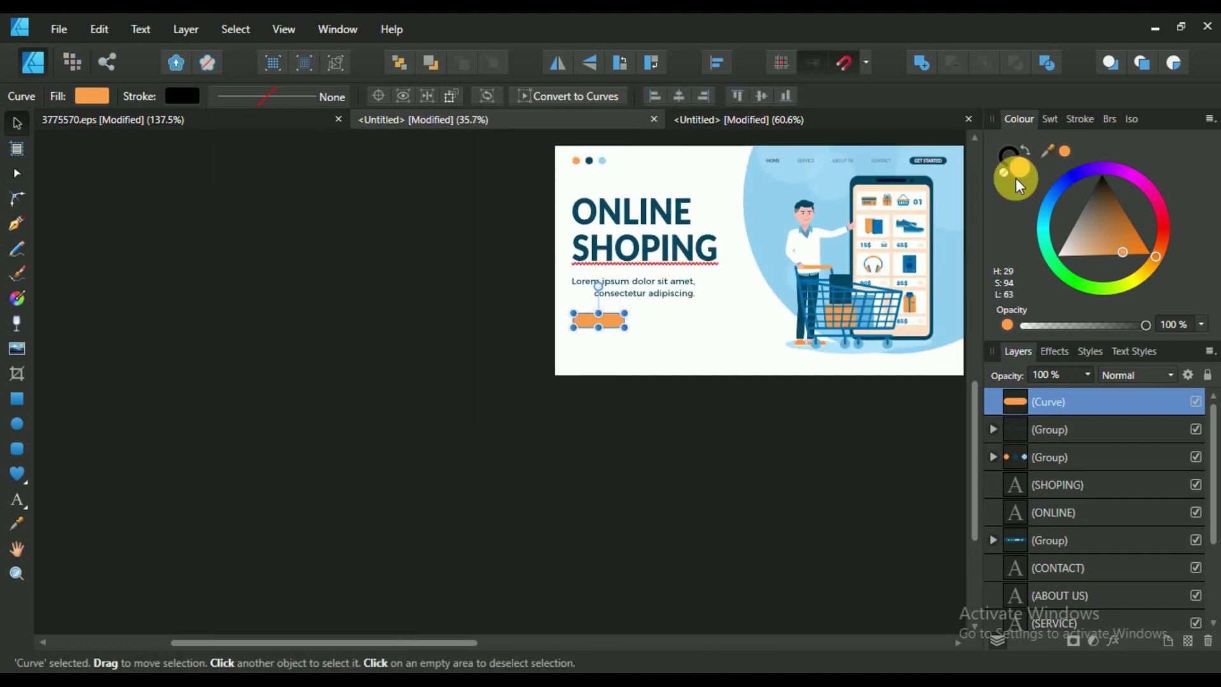
scroll(911, 194, "up", 4)
Copy the GET STARTED navigation text and paste a copy over the orange button.
double_click(910, 194)
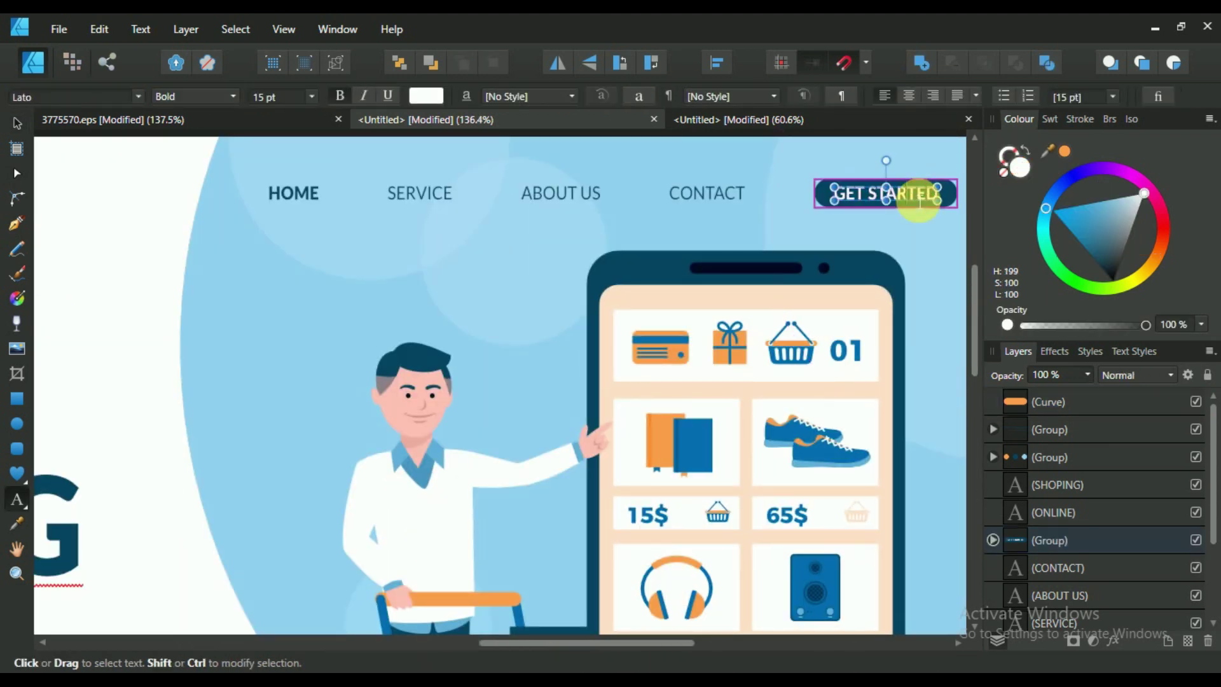
scroll(807, 177, "down", 5)
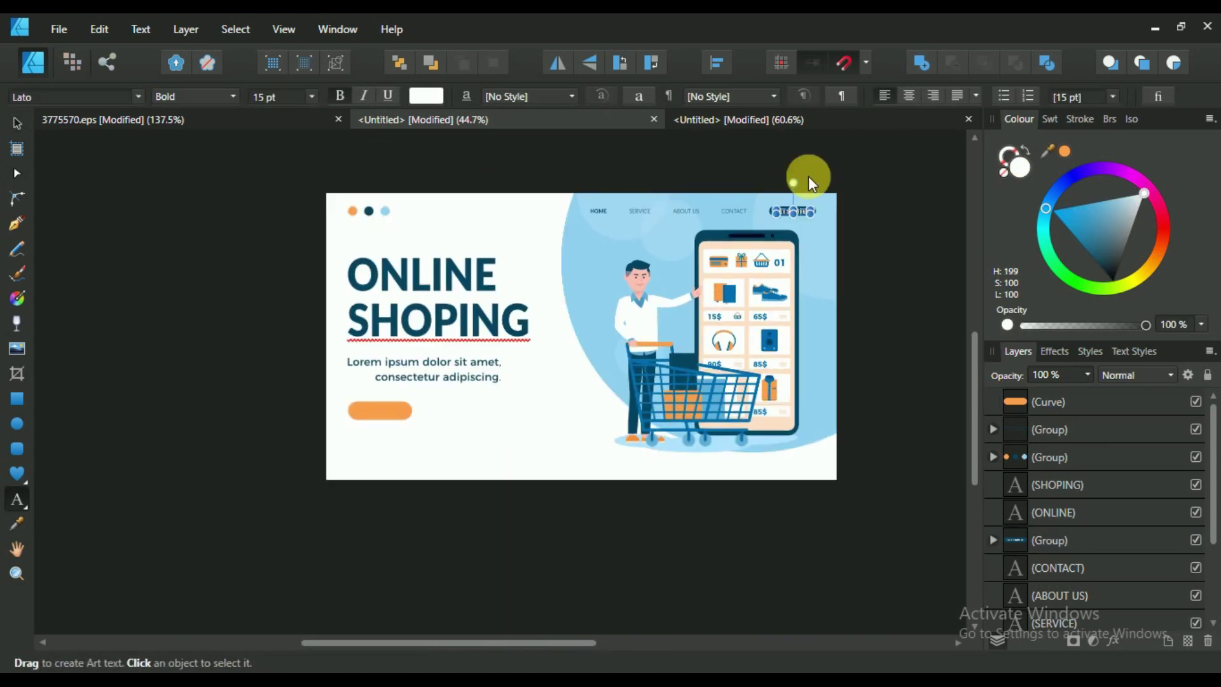
scroll(807, 177, "up", 5)
right_click(780, 281)
left_click(755, 284)
right_click(742, 285)
left_click(765, 309)
scroll(723, 281, "down", 5)
scroll(490, 422, "up", 3)
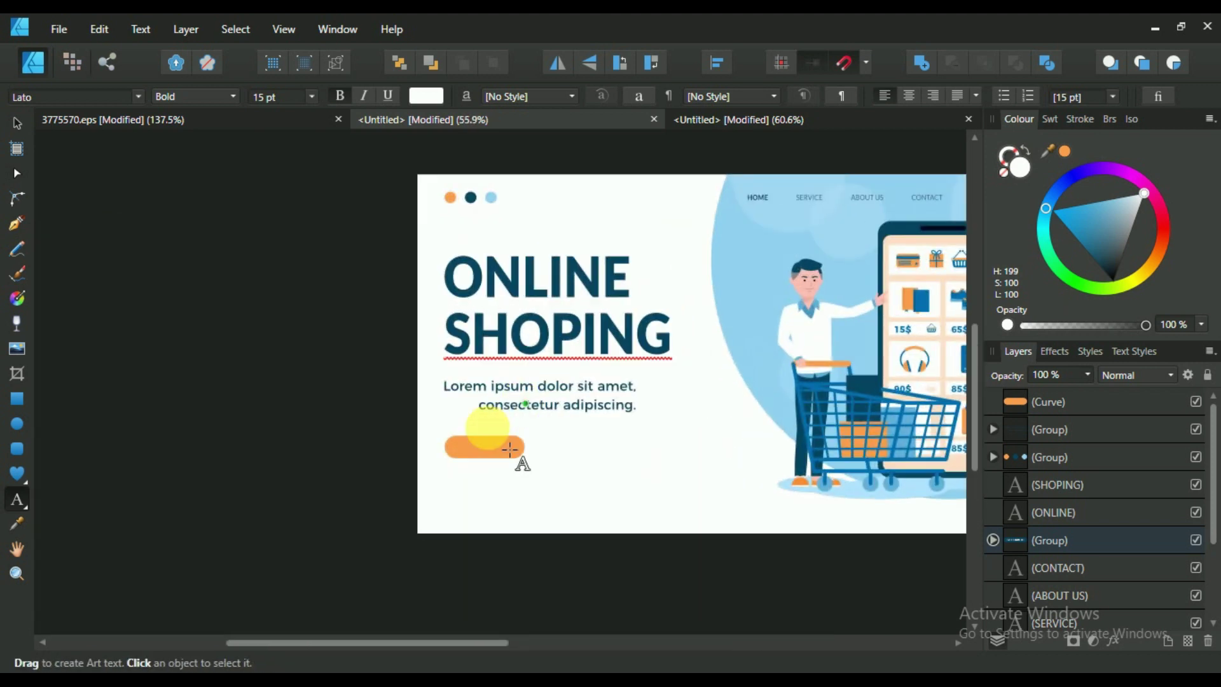
left_click(512, 439)
key("ctrl+v")
Move the pasted text onto the orange button and retype it as SEE MORE.
left_click(17, 122)
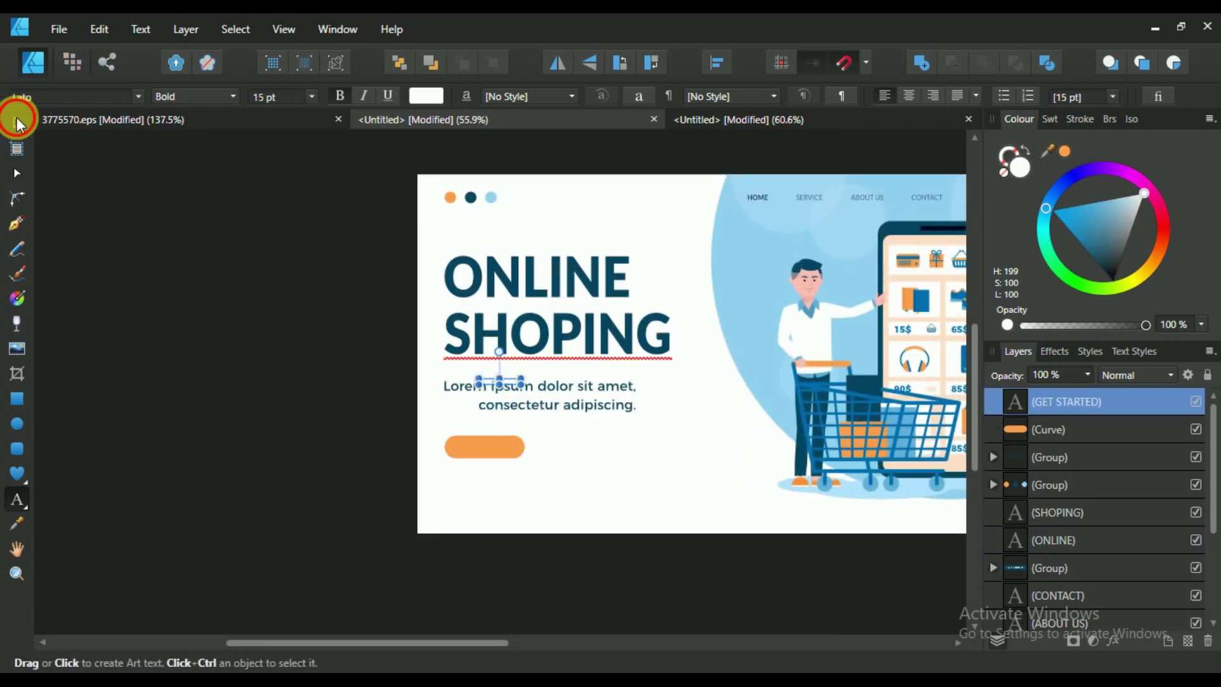
scroll(526, 382, "up", 4)
mouse_move(526, 382)
left_mouse_down()
mouse_move(601, 404)
mouse_move(563, 532)
left_mouse_up()
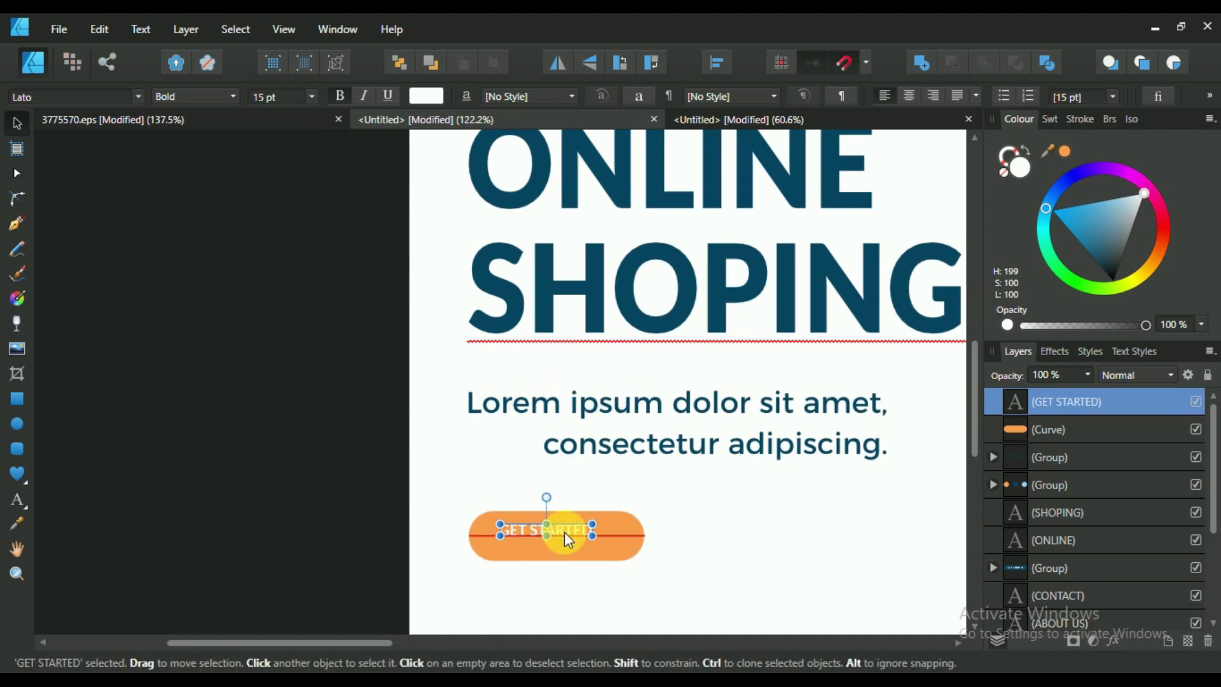
scroll(563, 531, "up", 5)
double_click(587, 528)
key("ctrl+a")
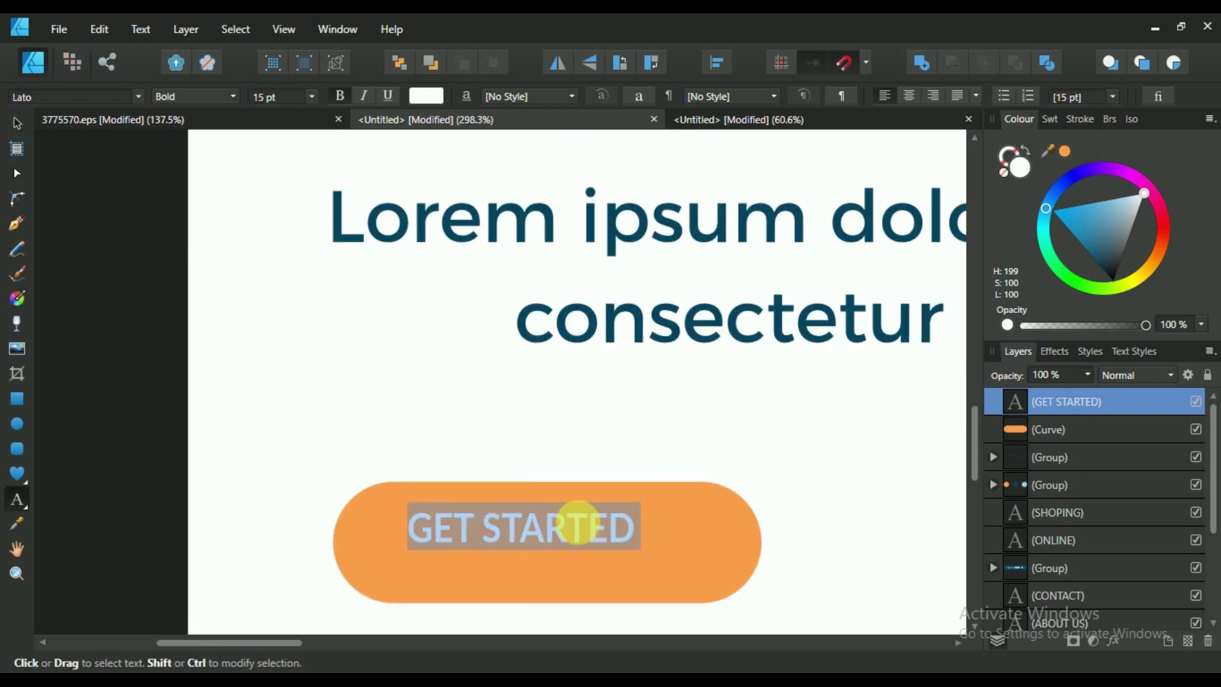
type("SEE MORE")
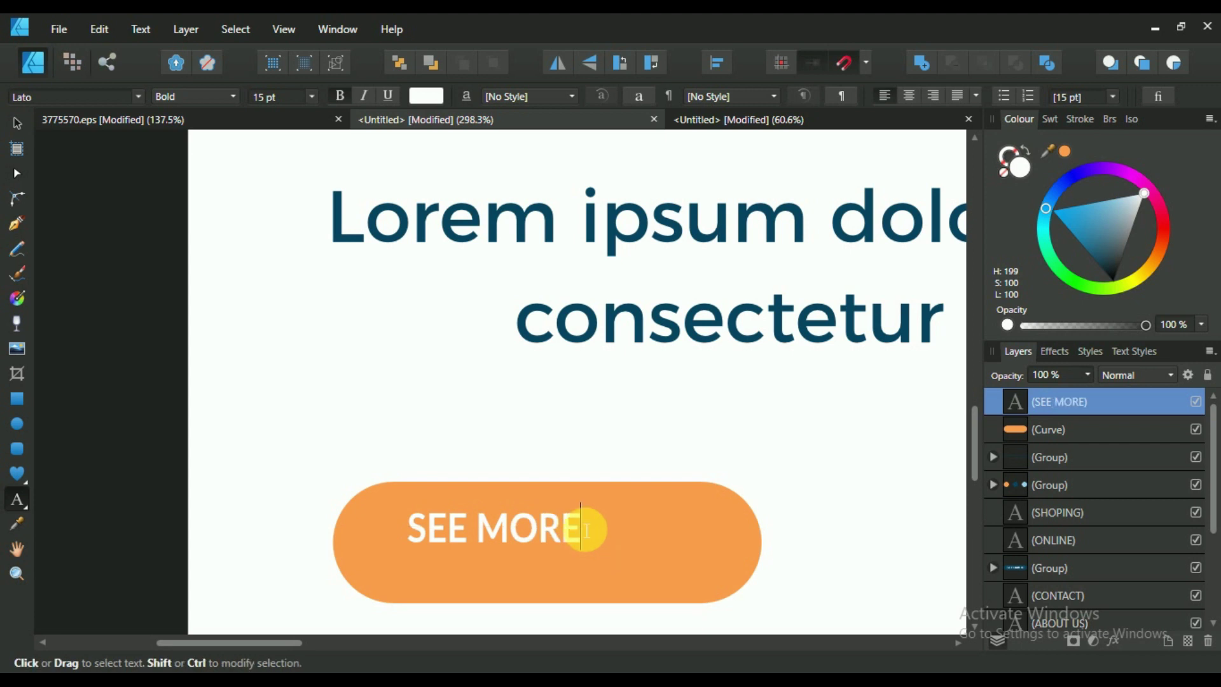
Enlarge the white SEE MORE label to 22.2 pt and centre it on the button.
scroll(585, 531, "down", 5)
left_click(17, 123)
scroll(425, 408, "up", 4)
left_click(422, 445)
mouse_move(430, 452)
left_mouse_down()
mouse_move(469, 464)
mouse_move(430, 448)
left_mouse_up()
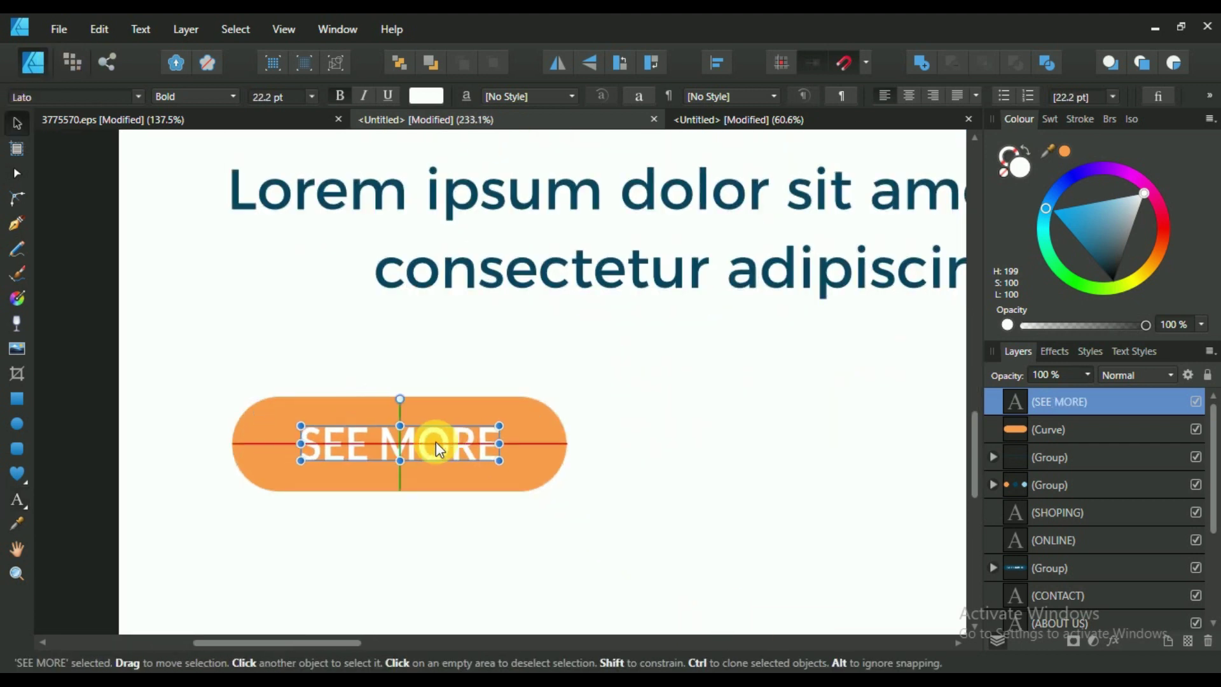
scroll(502, 445, "down", 1)
left_click(536, 452)
scroll(544, 457, "down", 2)
scroll(546, 459, "down", 2)
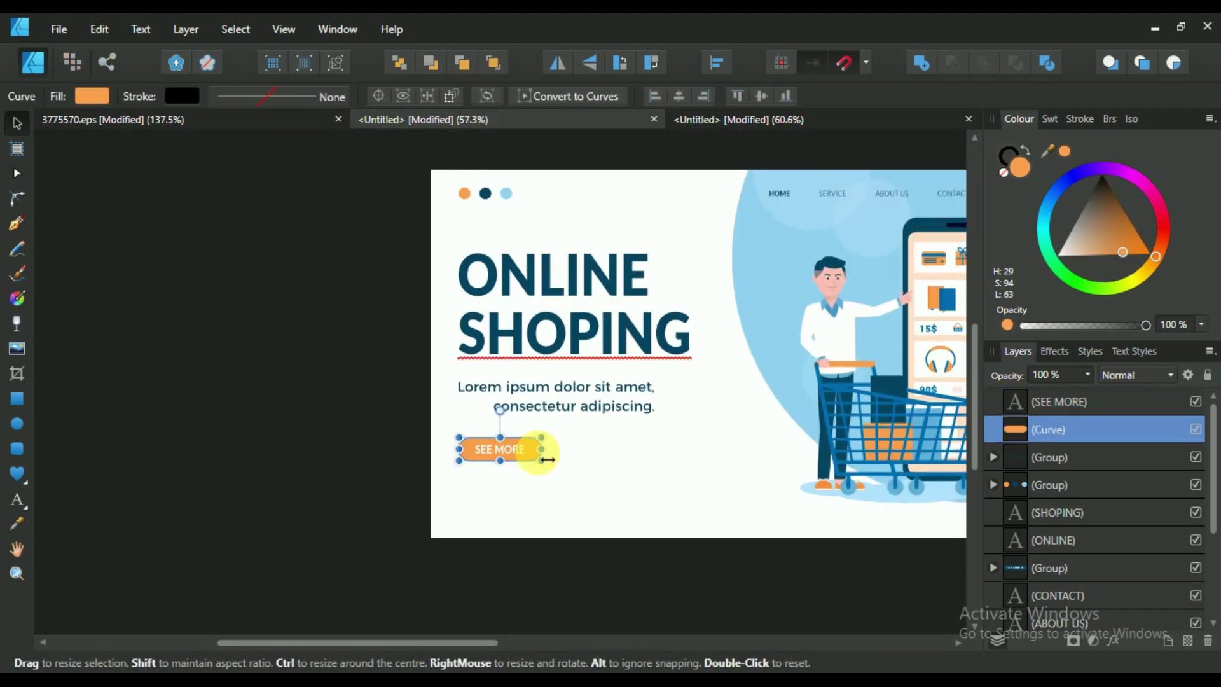
scroll(545, 469, "up", 1)
Group SEE MORE with its button and align it with the heading, dots and paragraph.
left_click(1104, 404, "shift")
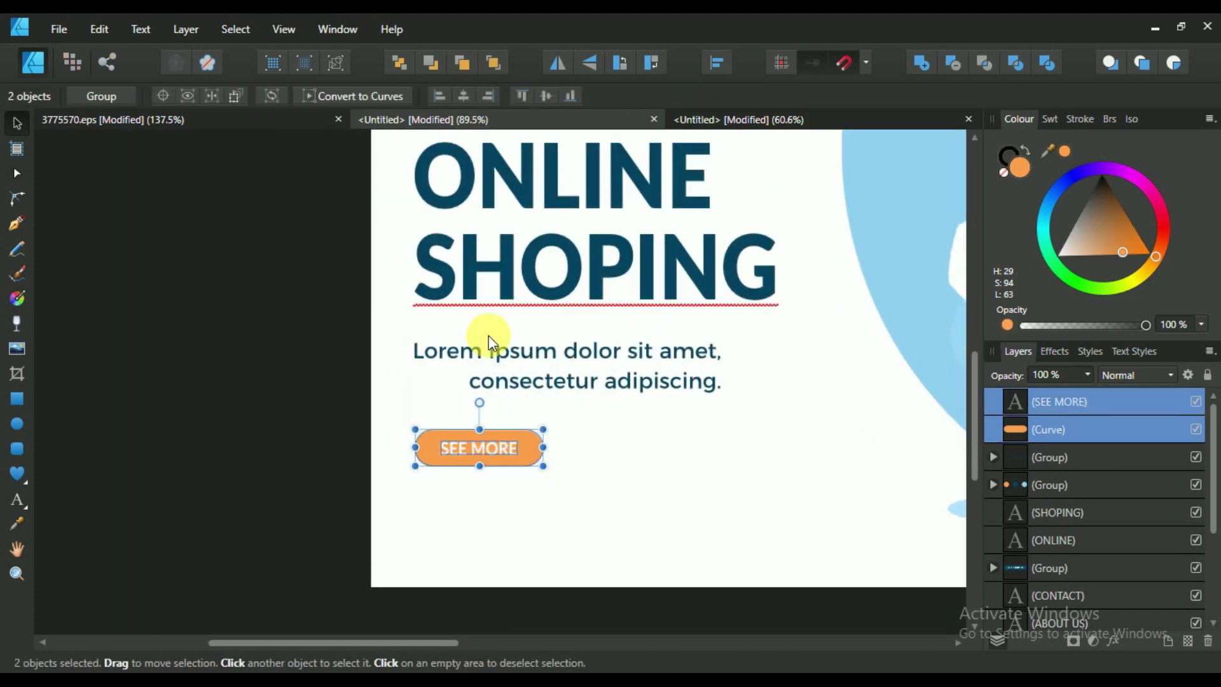
key("ctrl+g")
left_click(1089, 430, "shift")
left_click(1081, 457, "shift")
left_click(1075, 484, "shift")
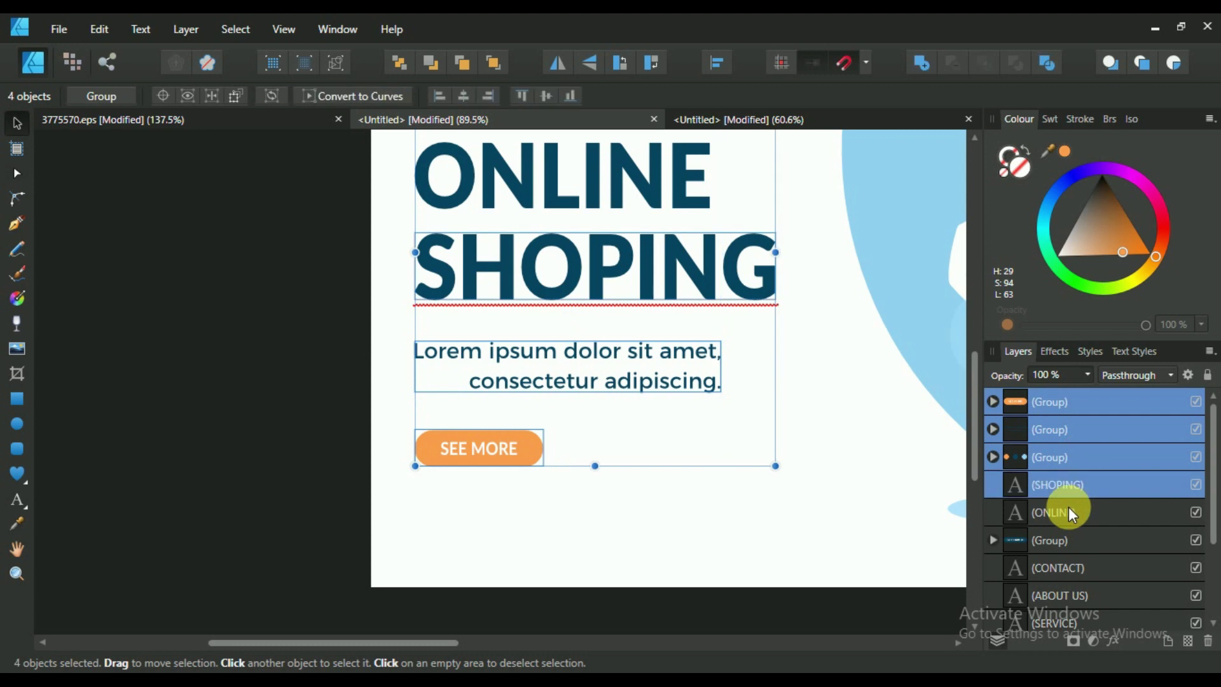
left_click(1068, 508, "shift")
left_click(717, 62)
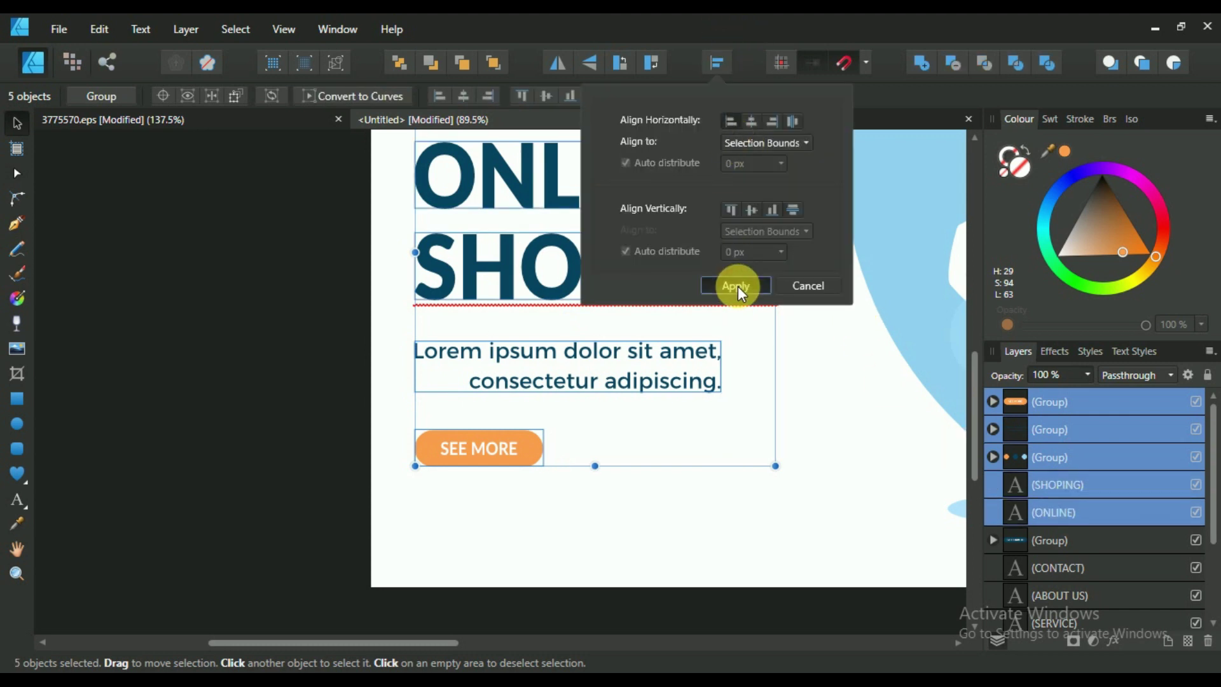
left_click(738, 286)
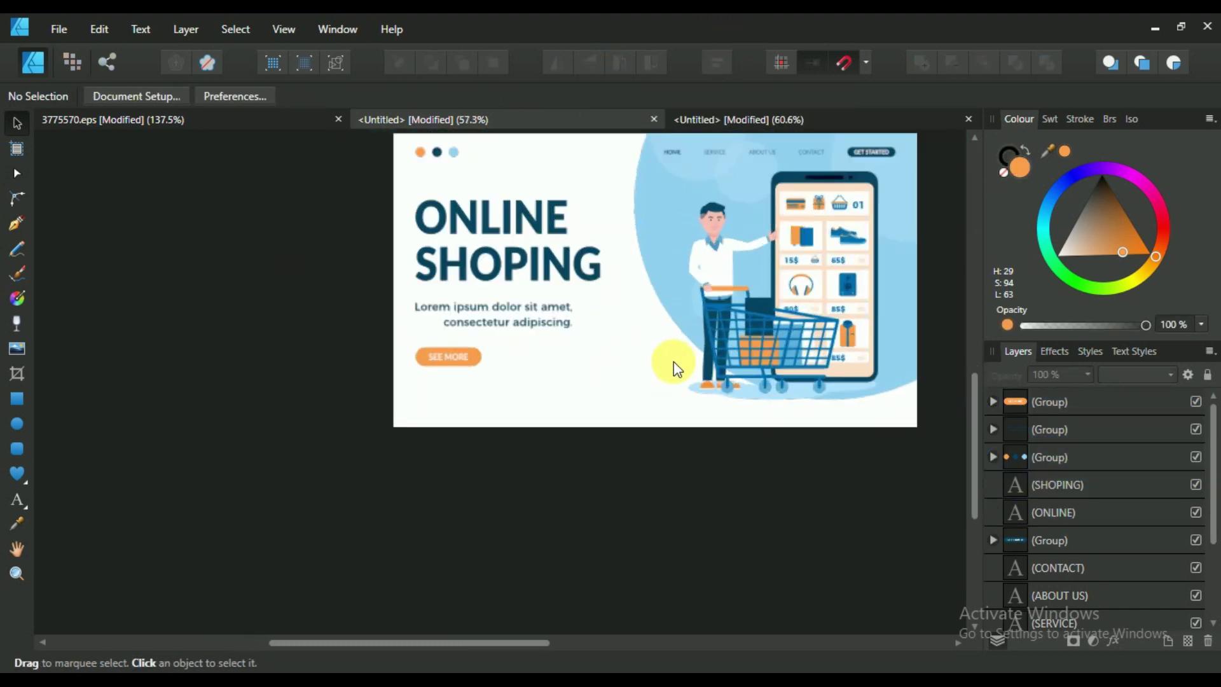
Nudge the shopping illustration slightly lower and clear the selection.
scroll(922, 331, "down", 3)
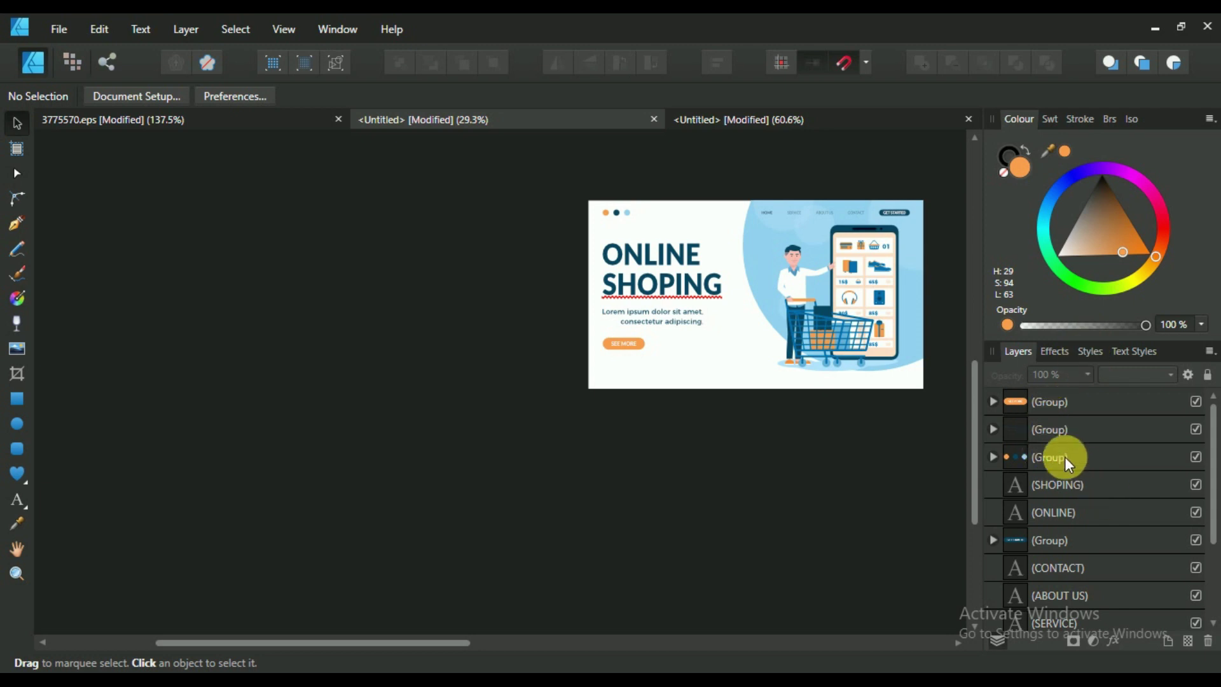
scroll(1064, 457, "down", 3)
left_click(1056, 566)
scroll(887, 324, "up", 2)
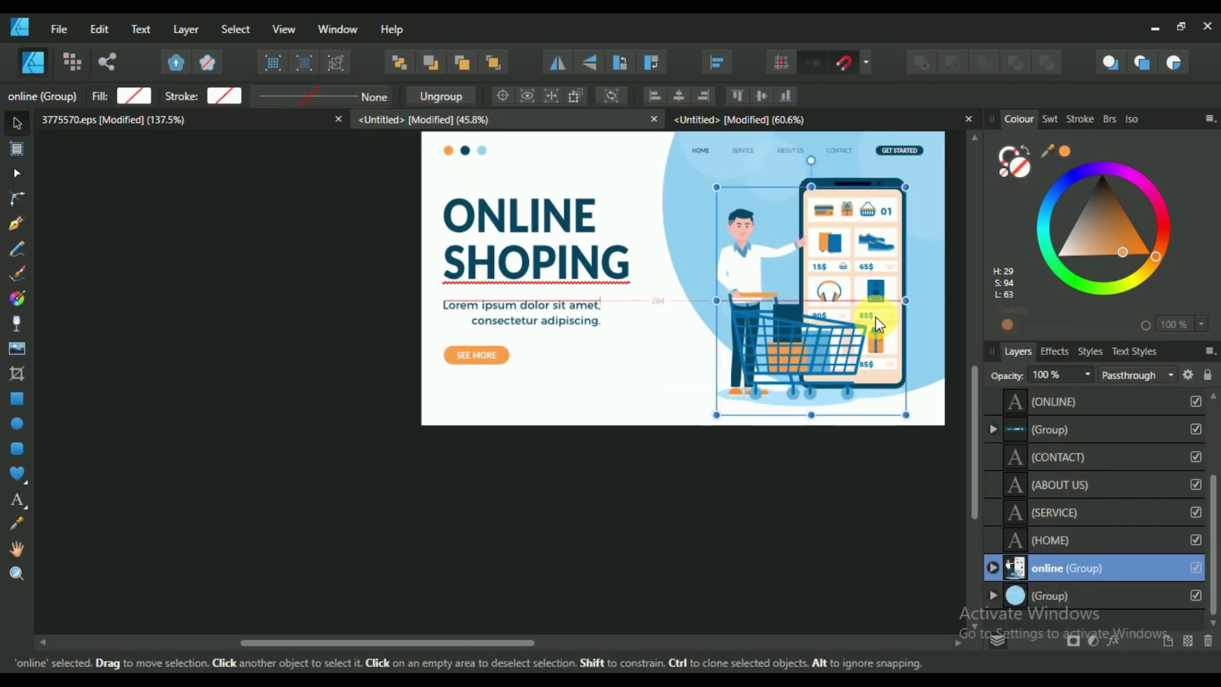
left_click_drag(877, 321, 877, 321)
left_click(833, 454)
scroll(802, 420, "down", 2)
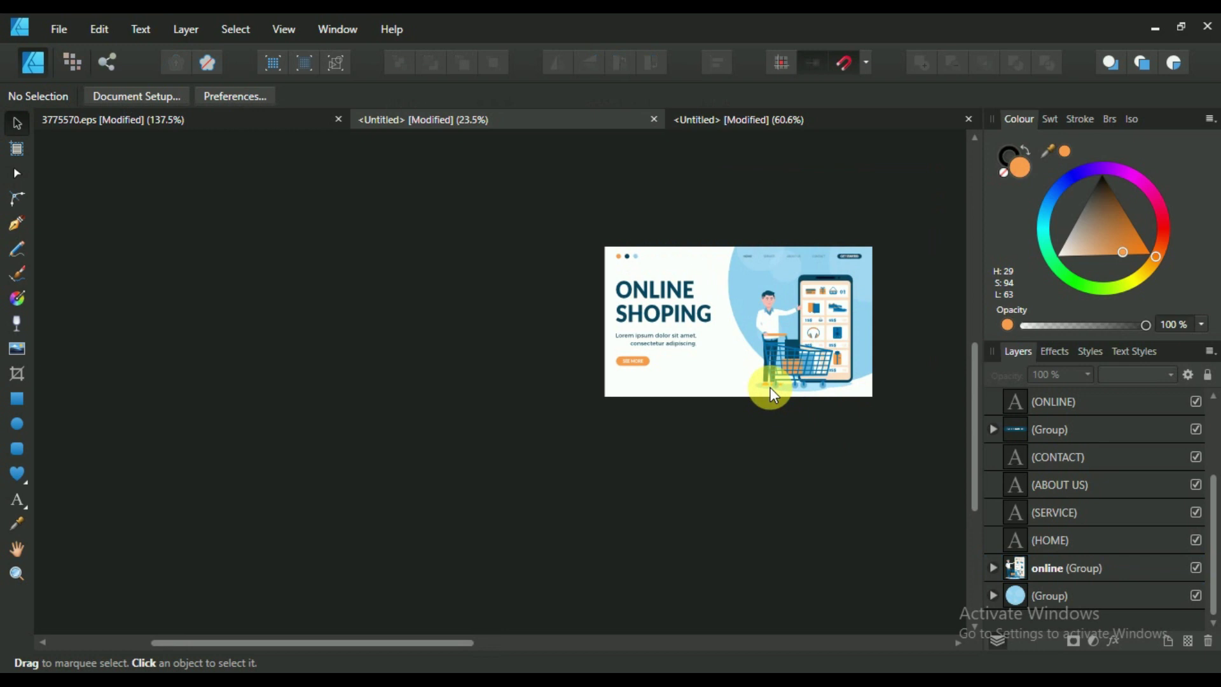
scroll(699, 385, "up", 4)
left_click(520, 383)
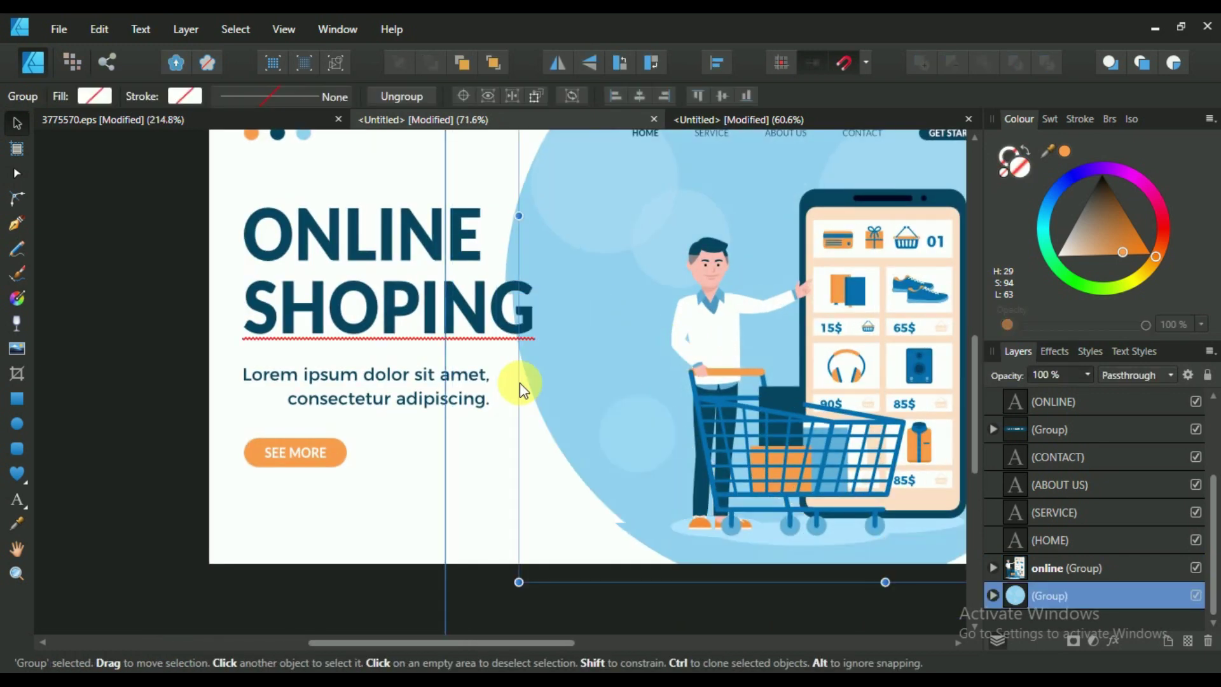
scroll(502, 417, "down", 2)
key("ctrl+d")
Paste the social icons, shrink them below SEE MORE, and group the ten pieces.
key("ctrl+v")
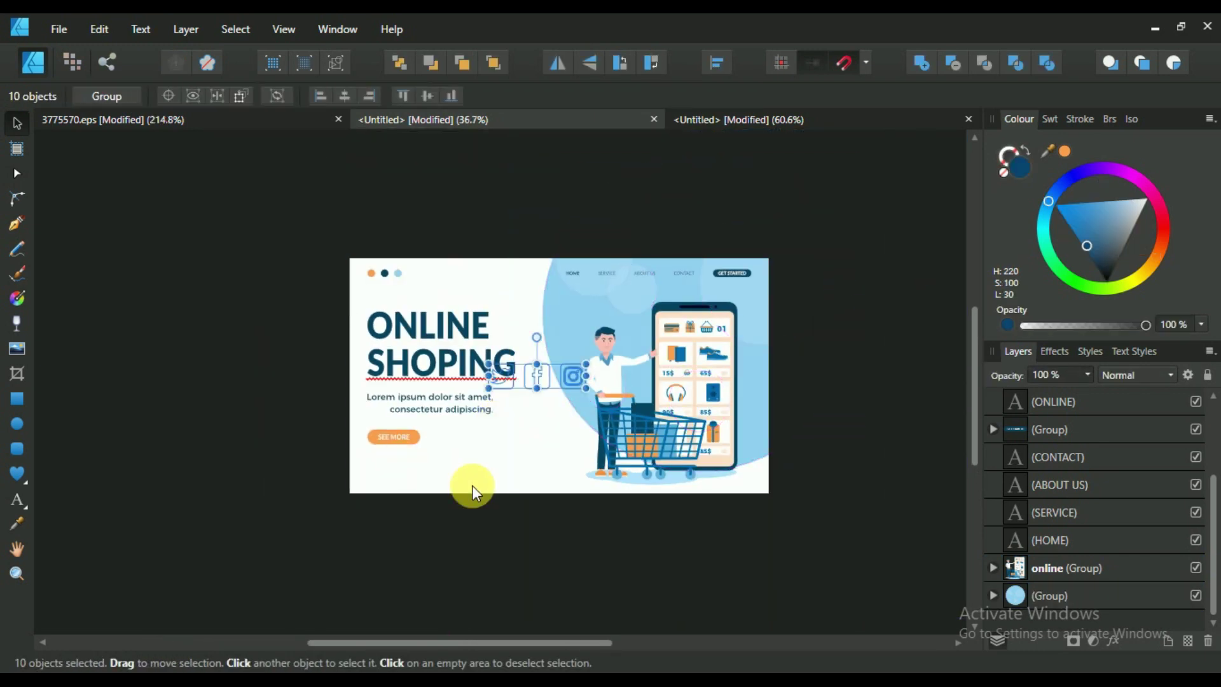
scroll(471, 486, "up", 2)
mouse_move(626, 407)
left_mouse_down()
mouse_move(566, 386)
mouse_move(319, 545)
mouse_move(322, 527)
left_mouse_up()
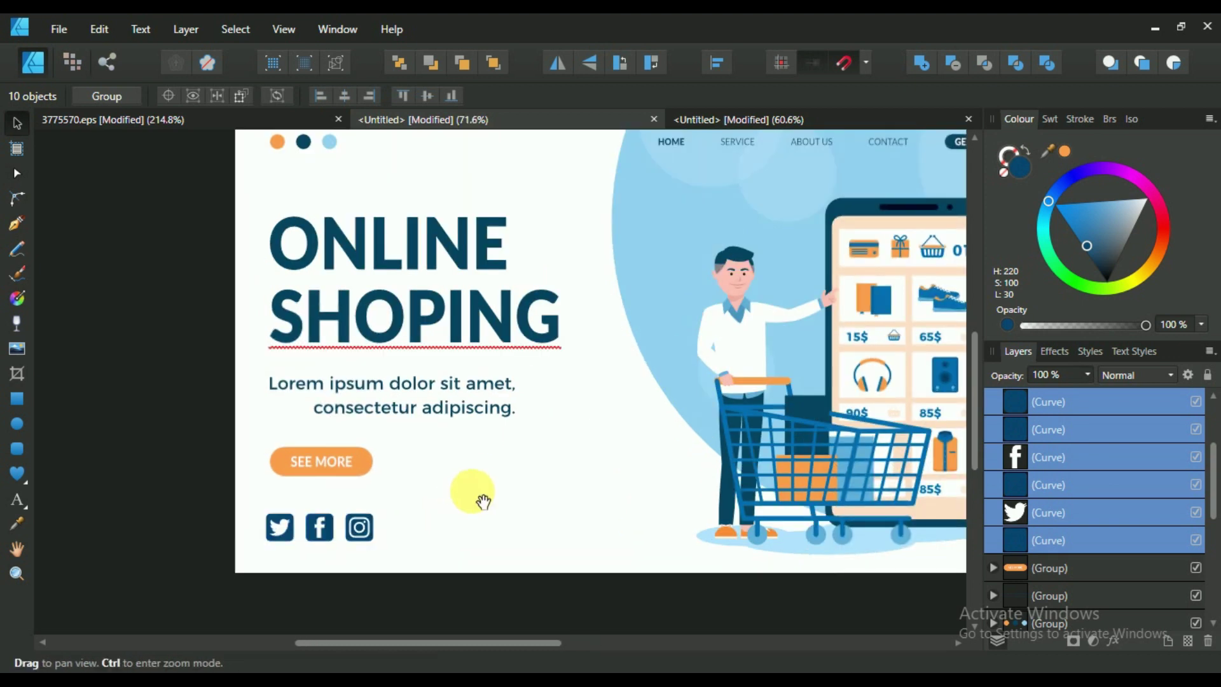
scroll(471, 497, "up", 2)
key("ctrl+g")
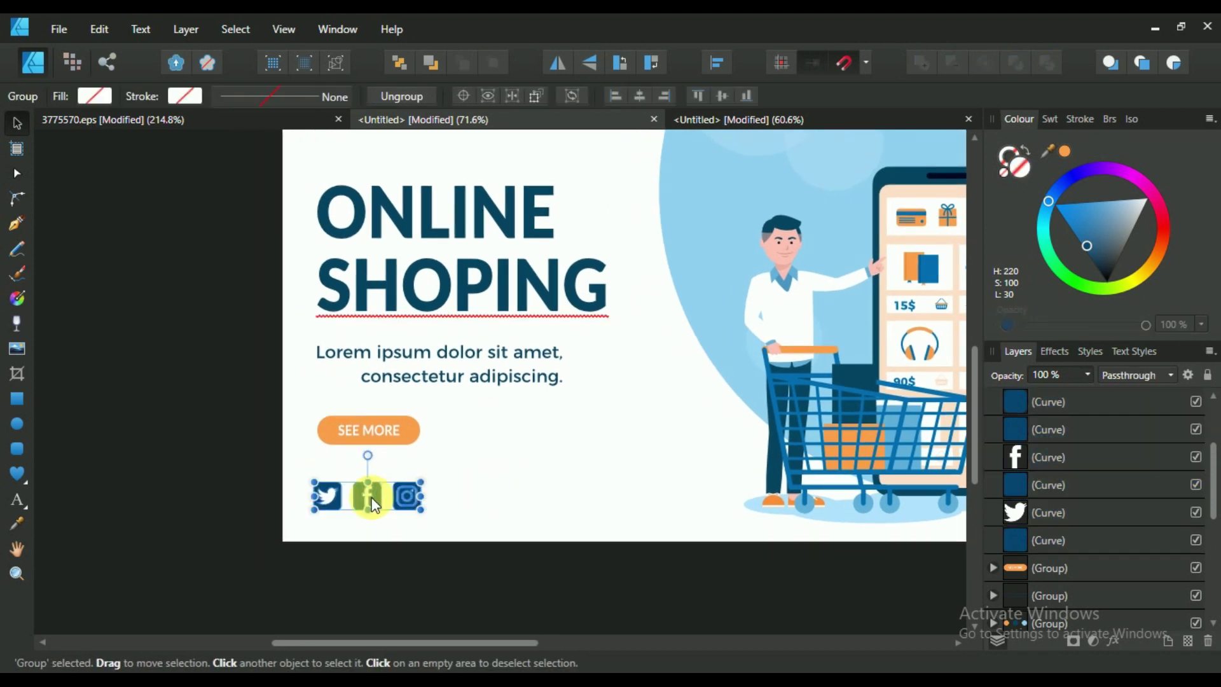
left_click_drag(370, 496, 377, 509)
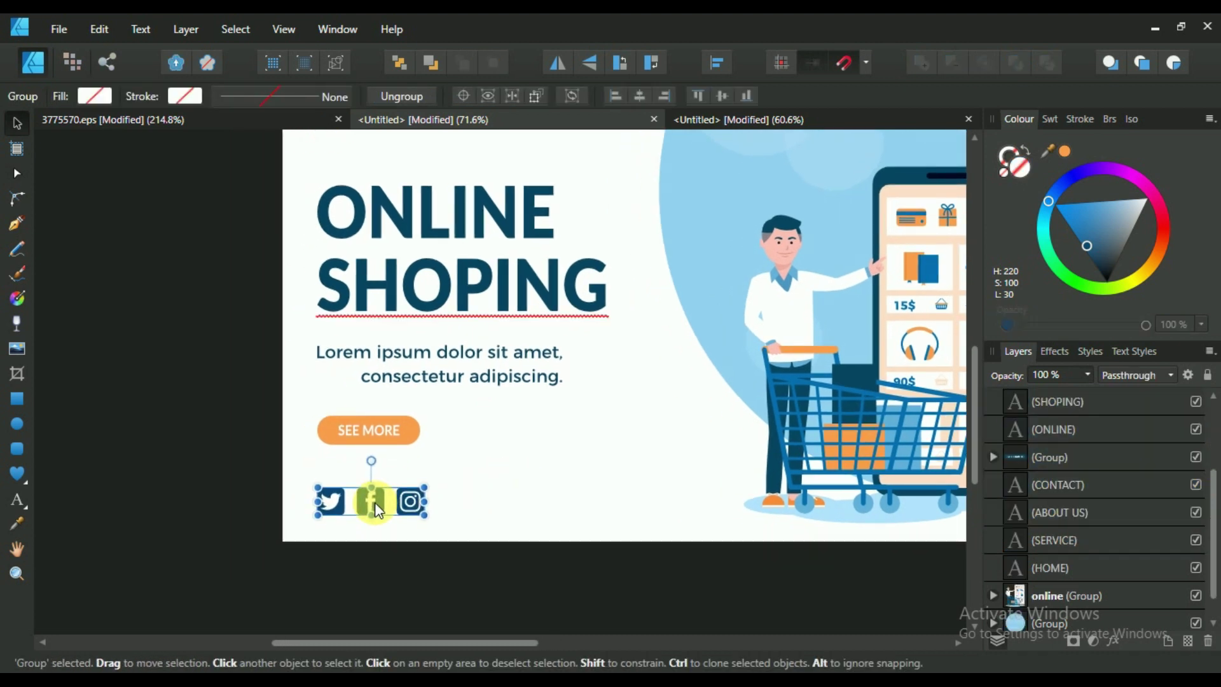
Shift the social-icons group slightly right to line it up under SEE MORE.
left_click(330, 425, "shift")
scroll(378, 446, "down", 2)
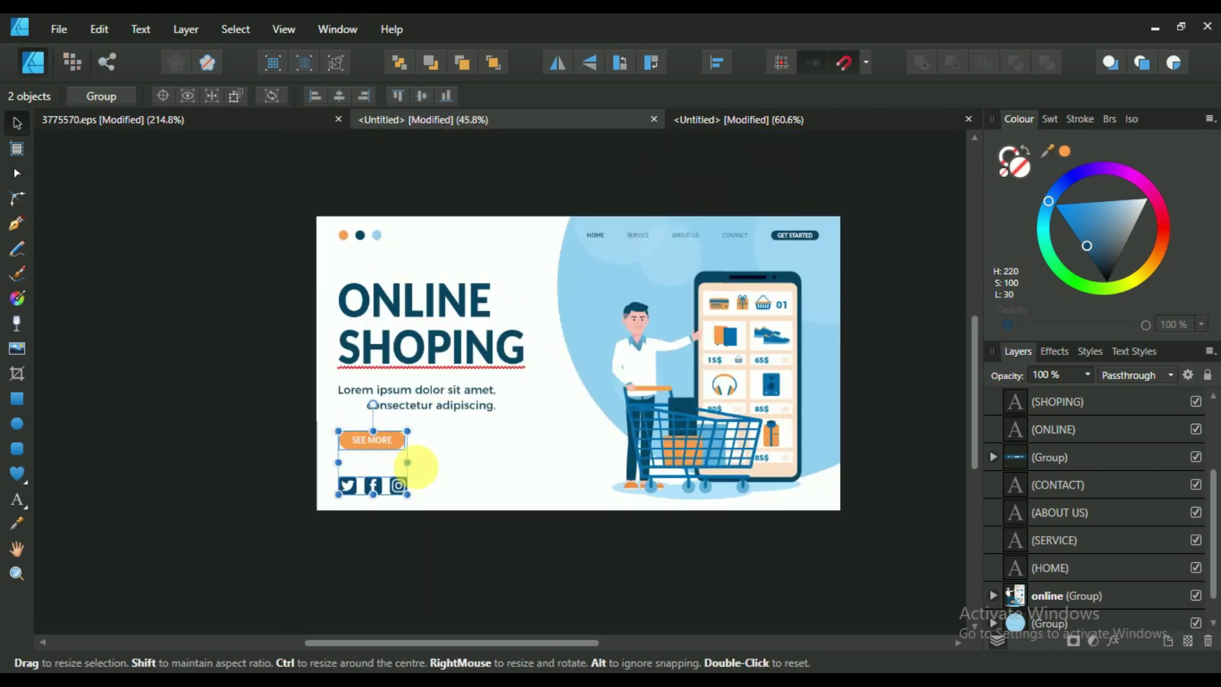
scroll(413, 477, "down", 2)
left_click(494, 613)
scroll(491, 537, "up", 2)
scroll(332, 445, "up", 2)
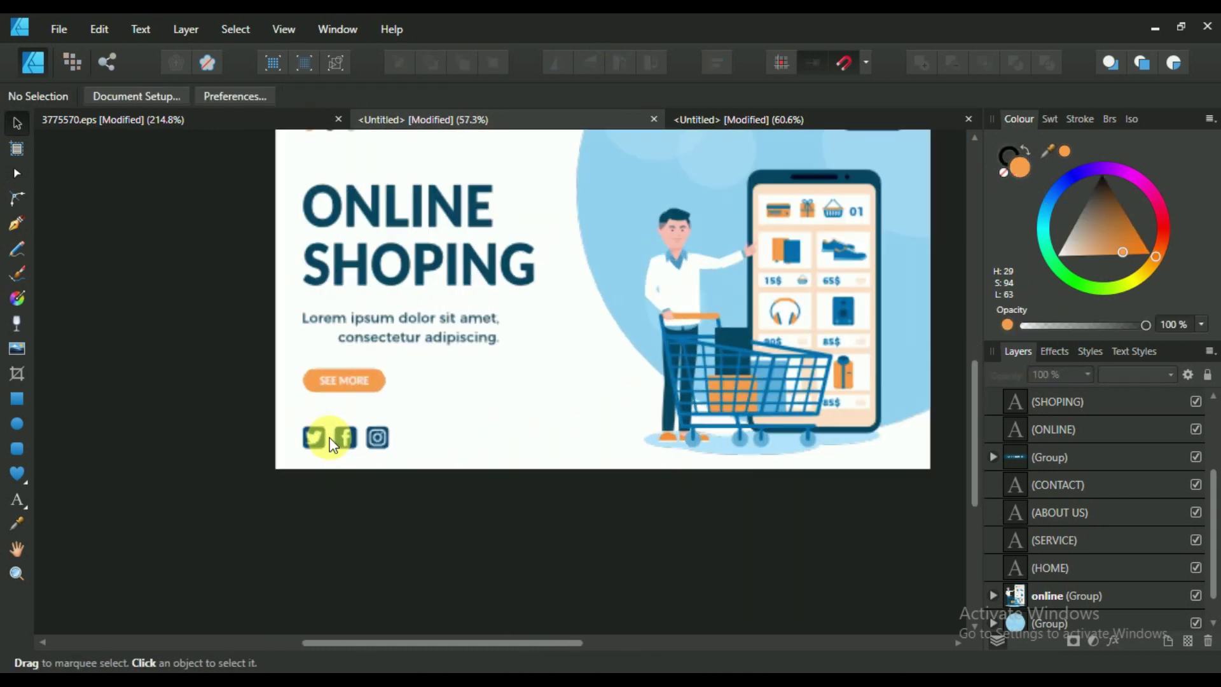
scroll(331, 445, "up", 2)
left_click(409, 437)
left_click_drag(415, 456, 418, 455)
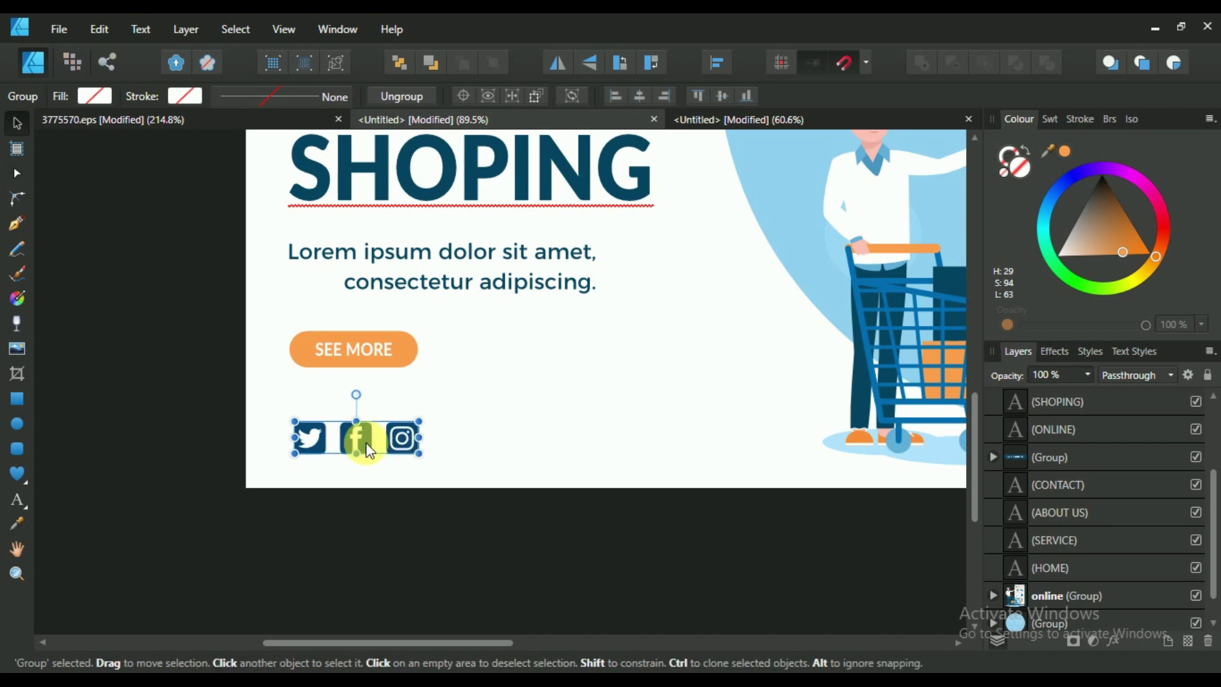
scroll(369, 450, "down", 2)
scroll(370, 451, "down", 2)
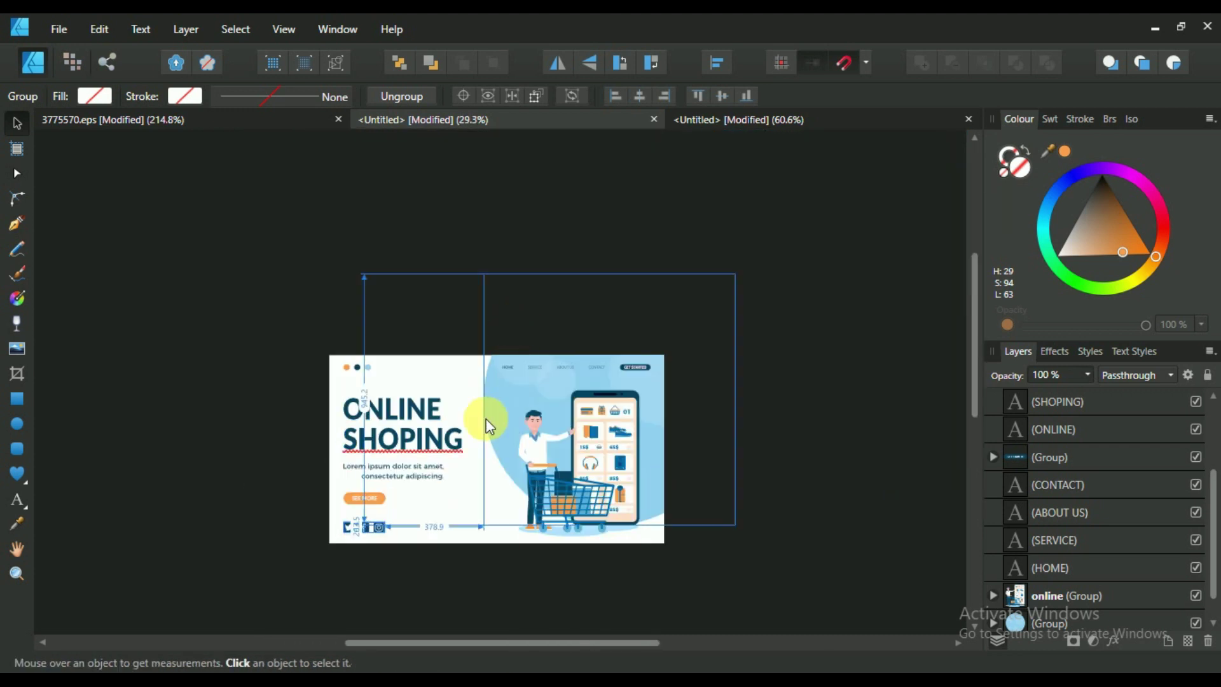
scroll(488, 424, "up", 2)
scroll(443, 453, "down", 1)
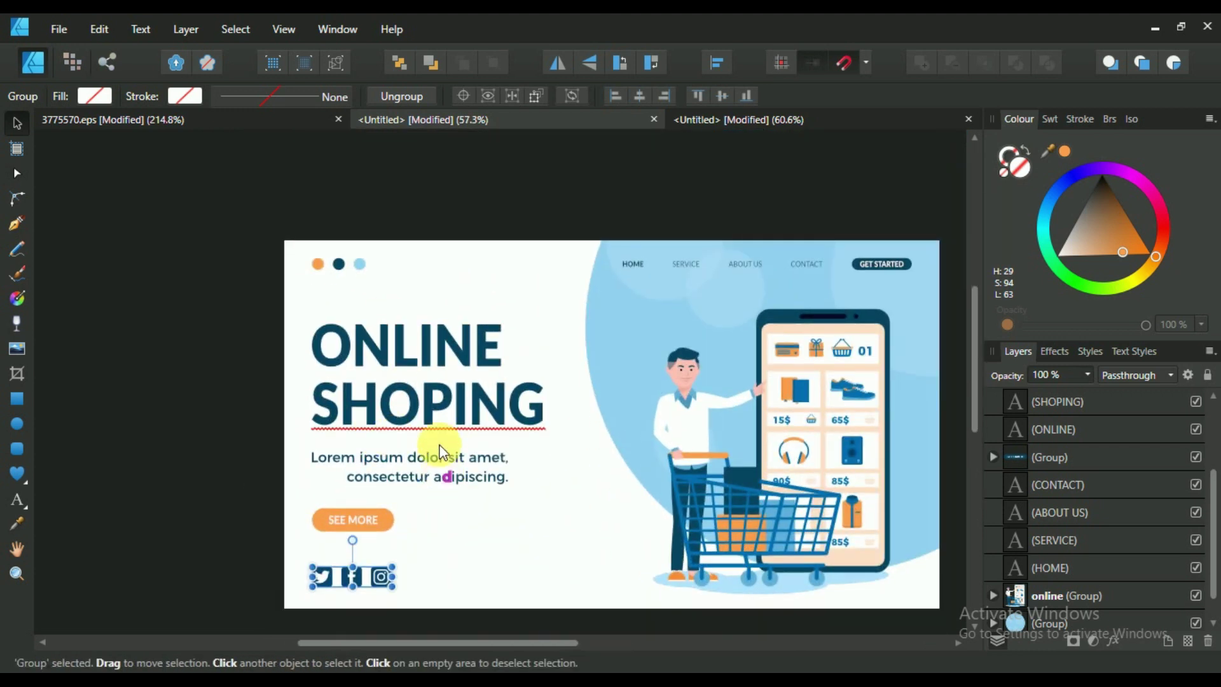
Select the ONLINE and SHOPING heading text, then the Lorem ipsum paragraph.
left_click(438, 355)
left_click(417, 396, "shift")
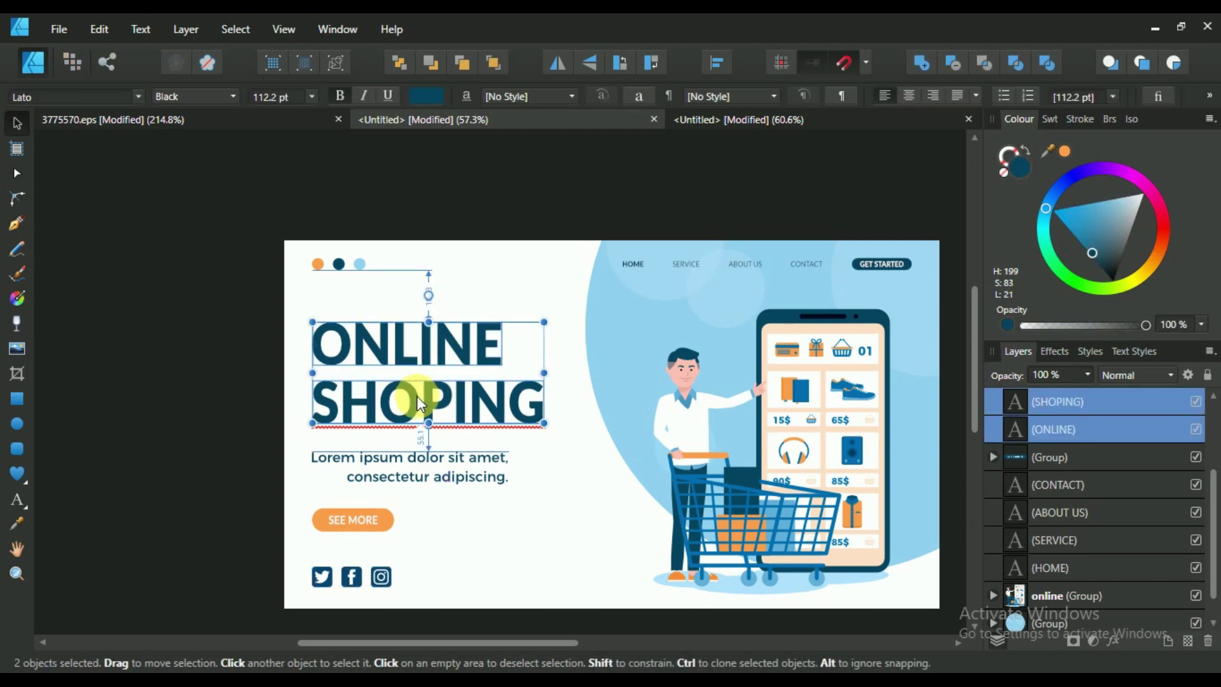
left_click(394, 472)
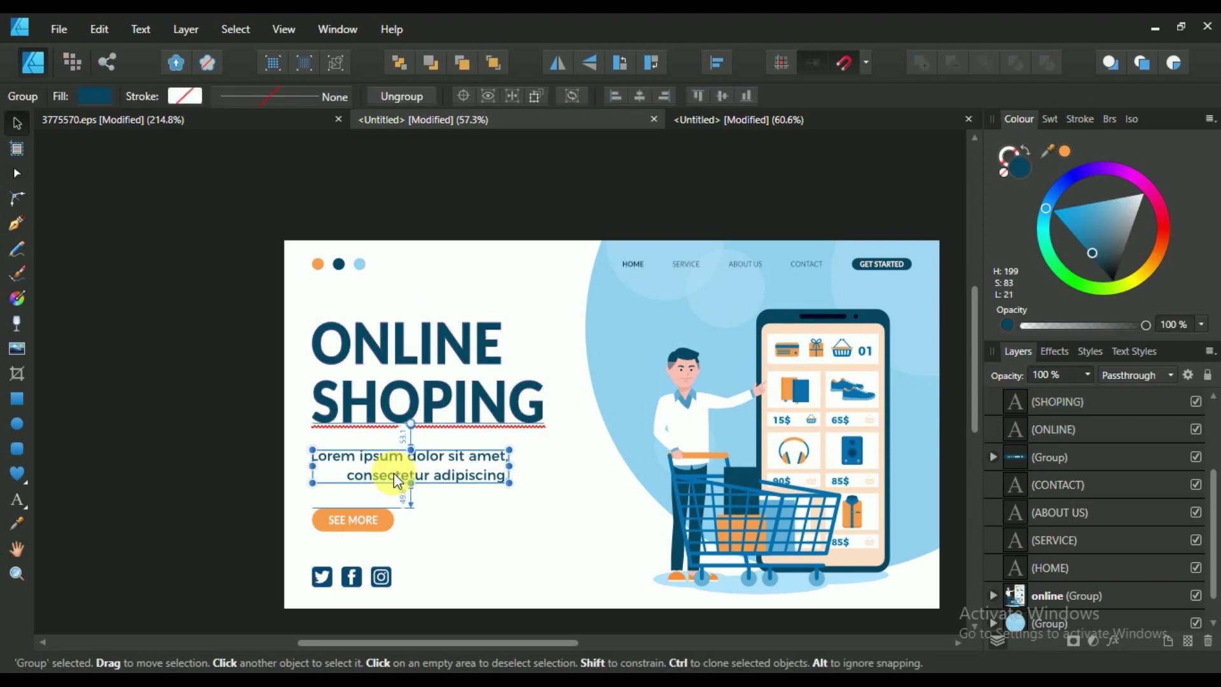
scroll(753, 458, "down", 1)
scroll(750, 468, "up", 1)
scroll(742, 486, "up", 1)
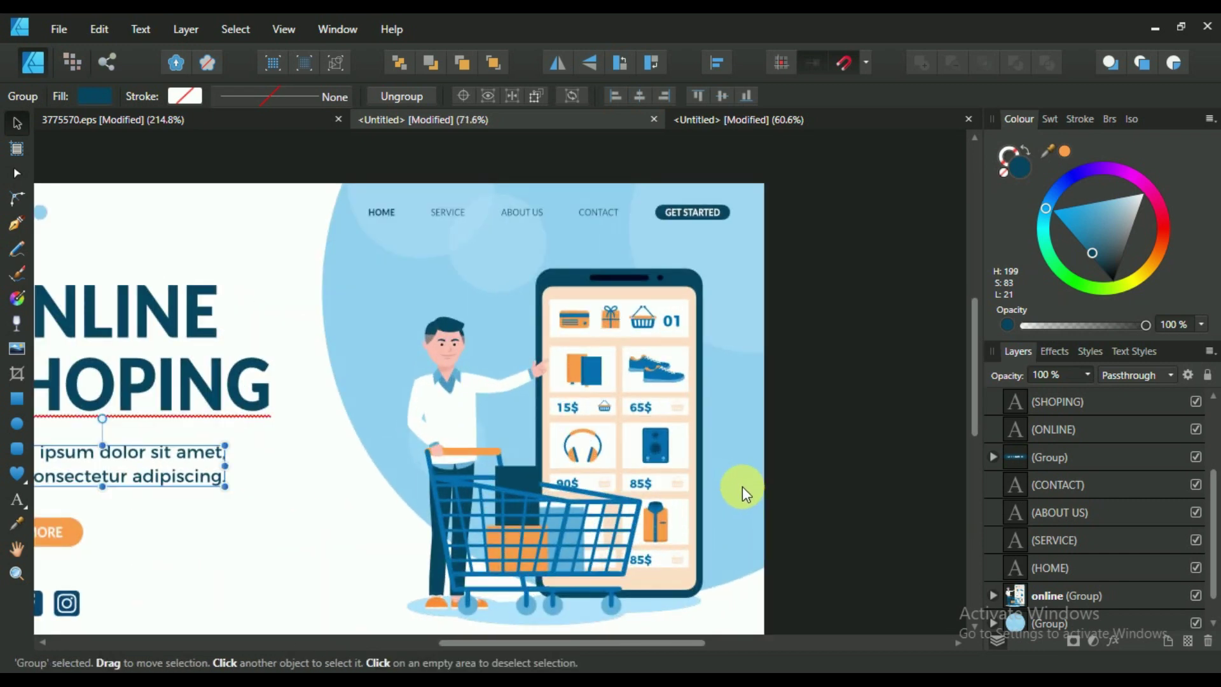
scroll(742, 486, "down", 2)
scroll(1063, 592, "down", 1)
Duplicate the background circle group and lighten the copy's fill to pale blue.
left_click(1063, 597)
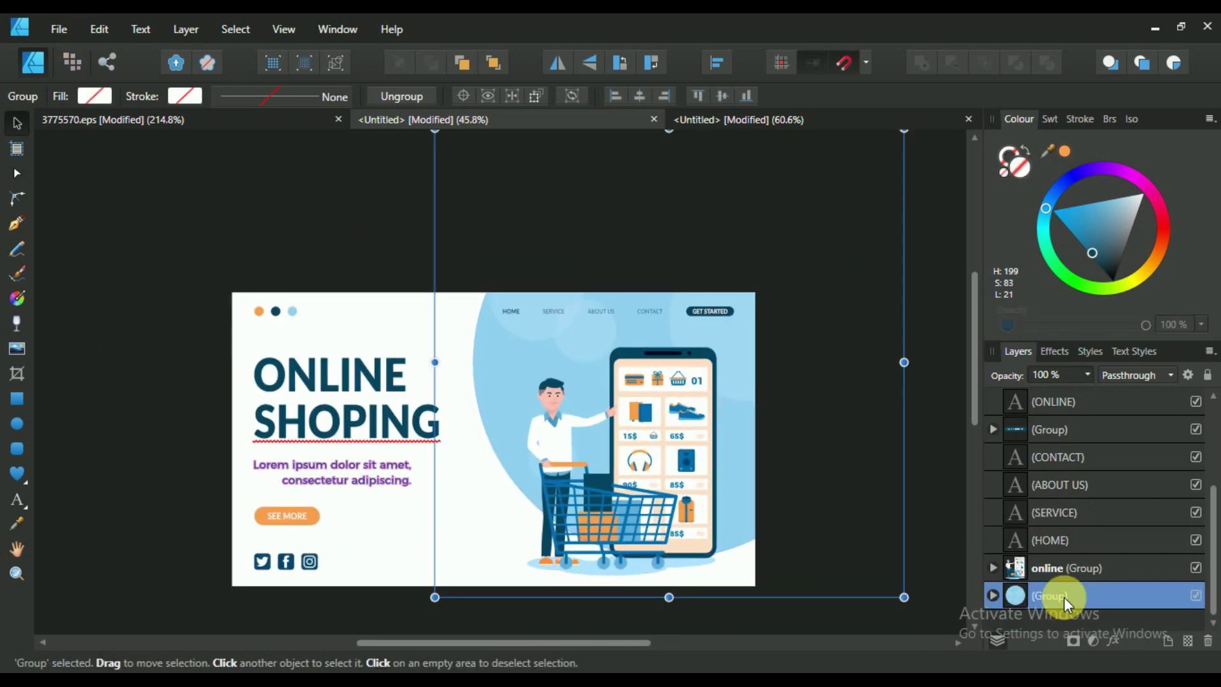
left_click_drag(504, 459, 488, 450)
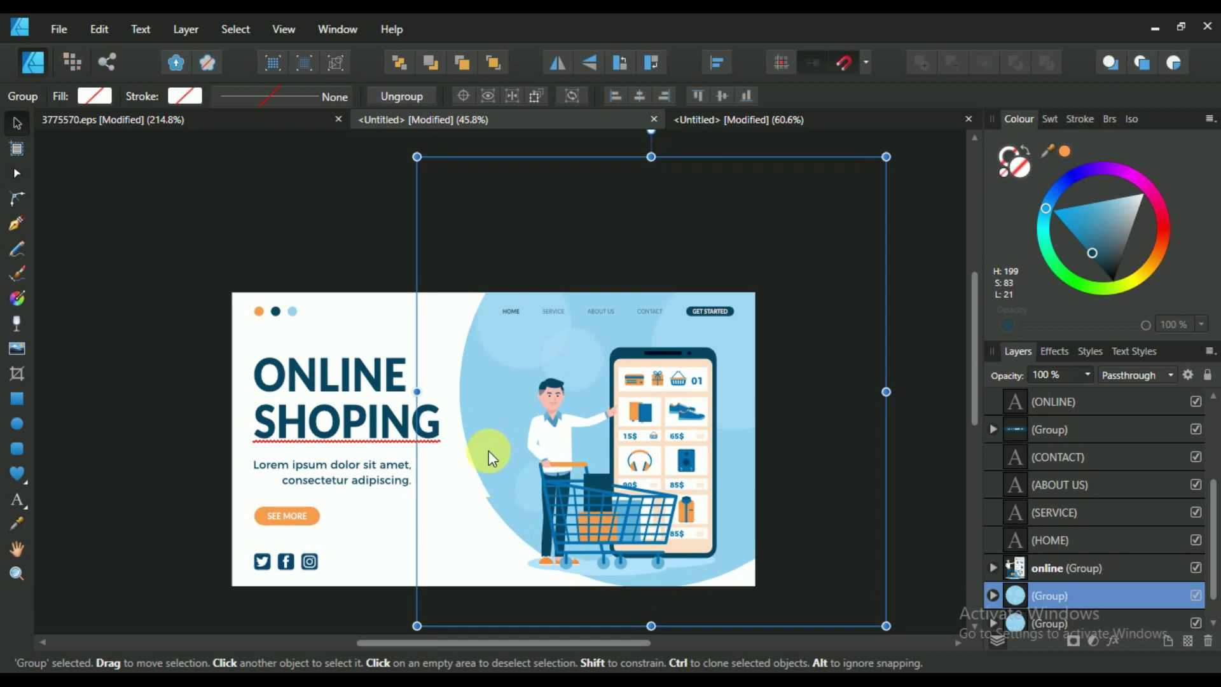
left_click(799, 504)
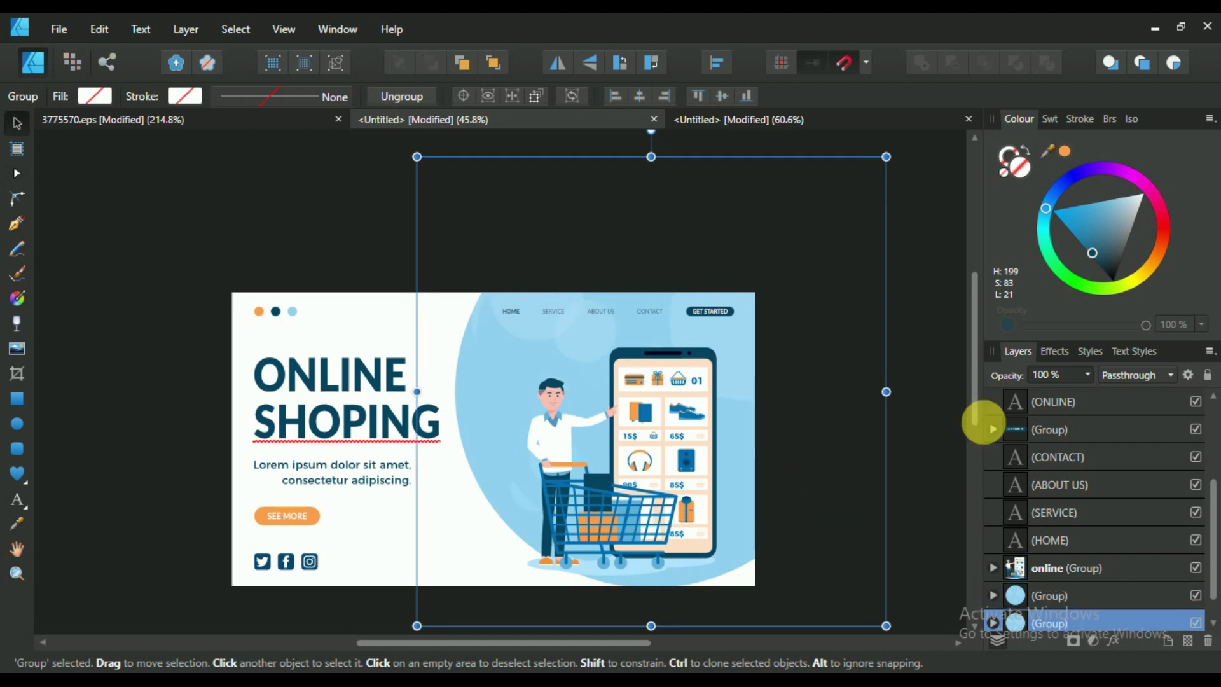
left_click_drag(1108, 231, 1115, 200)
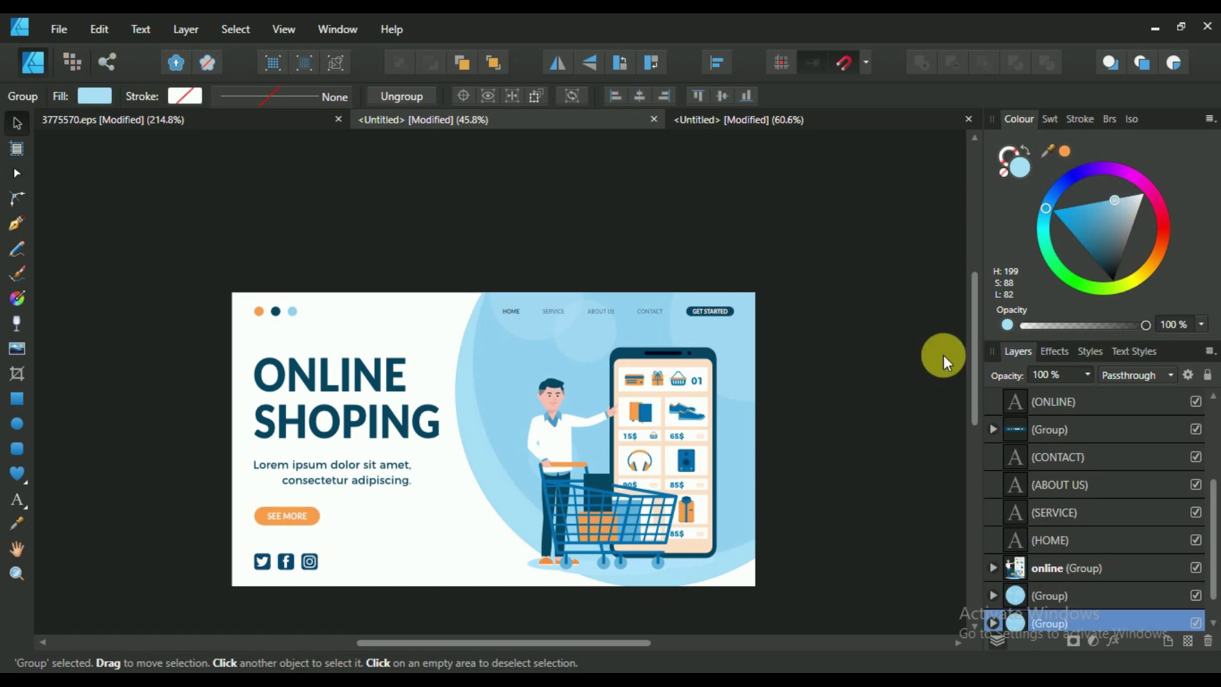
scroll(703, 537, "up", 3)
scroll(730, 531, "down", 4)
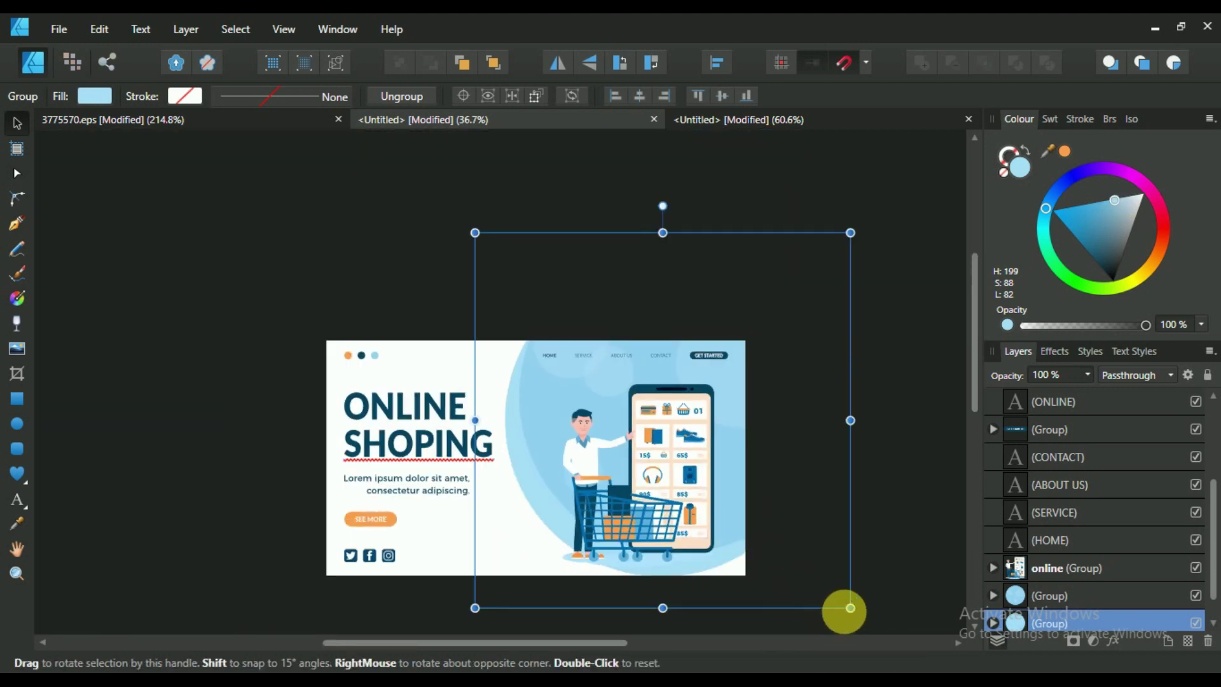
Enlarge the pale-blue circle around its centre and shift it slightly right.
left_click_drag(850, 608, 891, 597)
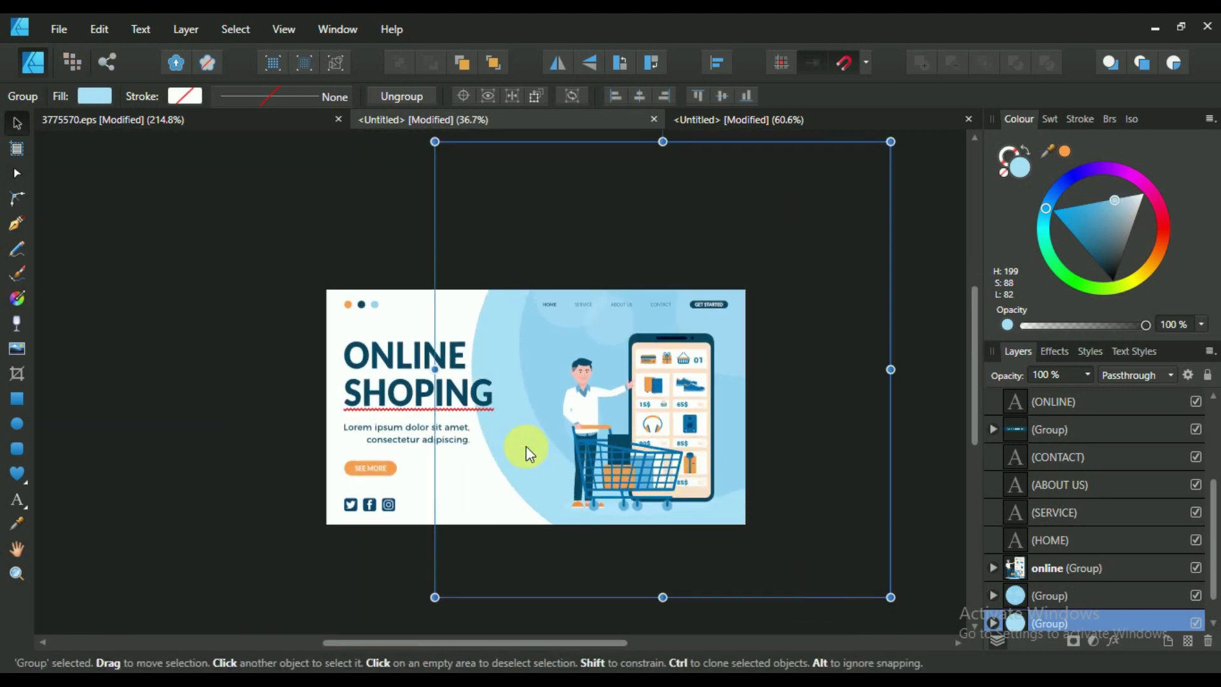
scroll(527, 453, "up", 2)
scroll(526, 463, "down", 3)
scroll(525, 464, "up", 3)
scroll(525, 464, "down", 2)
left_click_drag(521, 462, 526, 453)
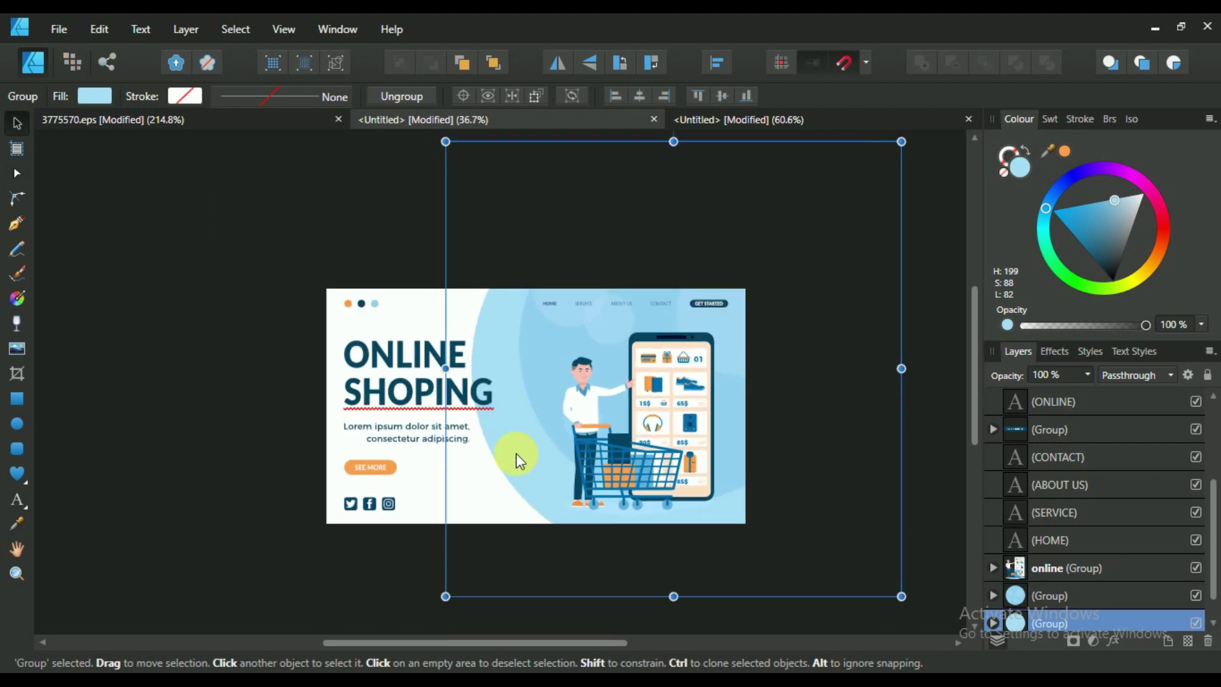
scroll(526, 453, "up", 2)
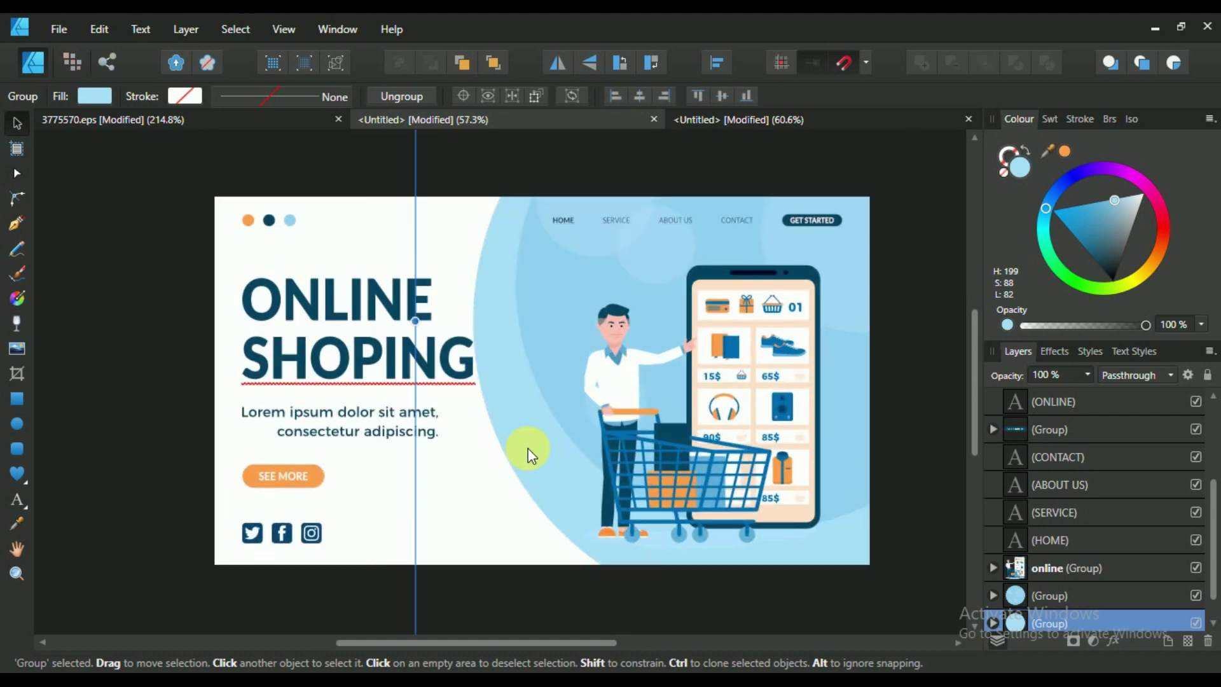
left_click_drag(526, 453, 537, 444)
scroll(486, 440, "down", 2)
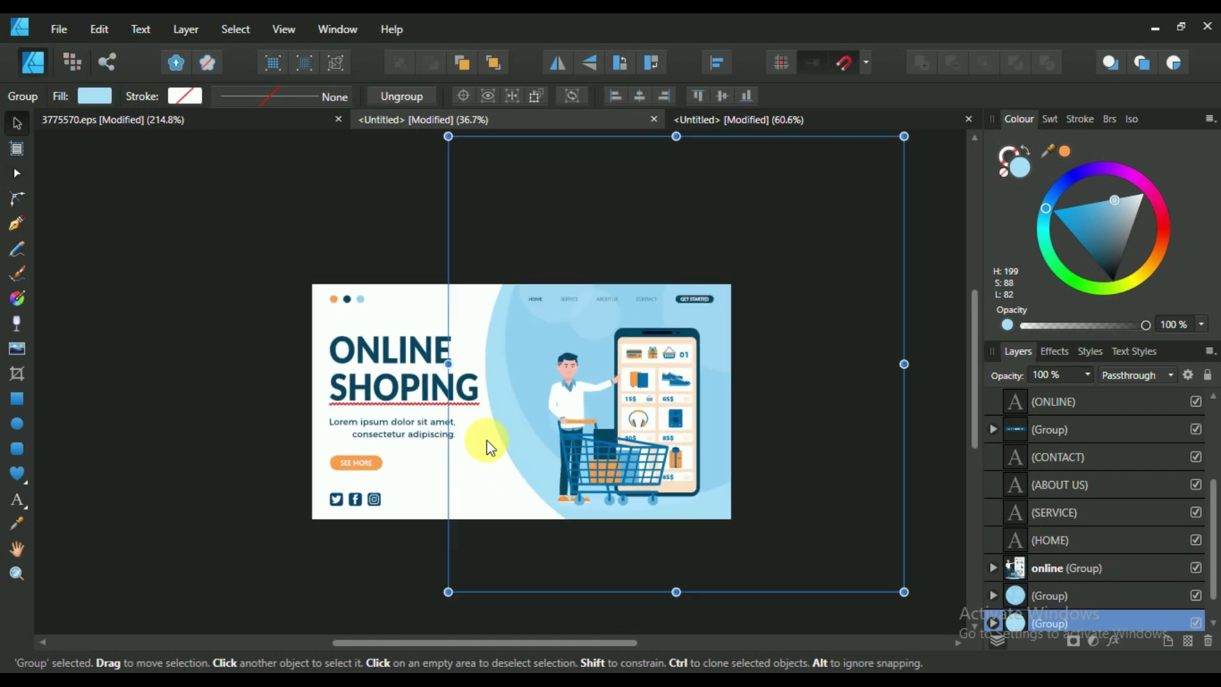
Lighten the shadow ellipse inside the shopping-cart group to a pale blue.
scroll(636, 484, "up", 2)
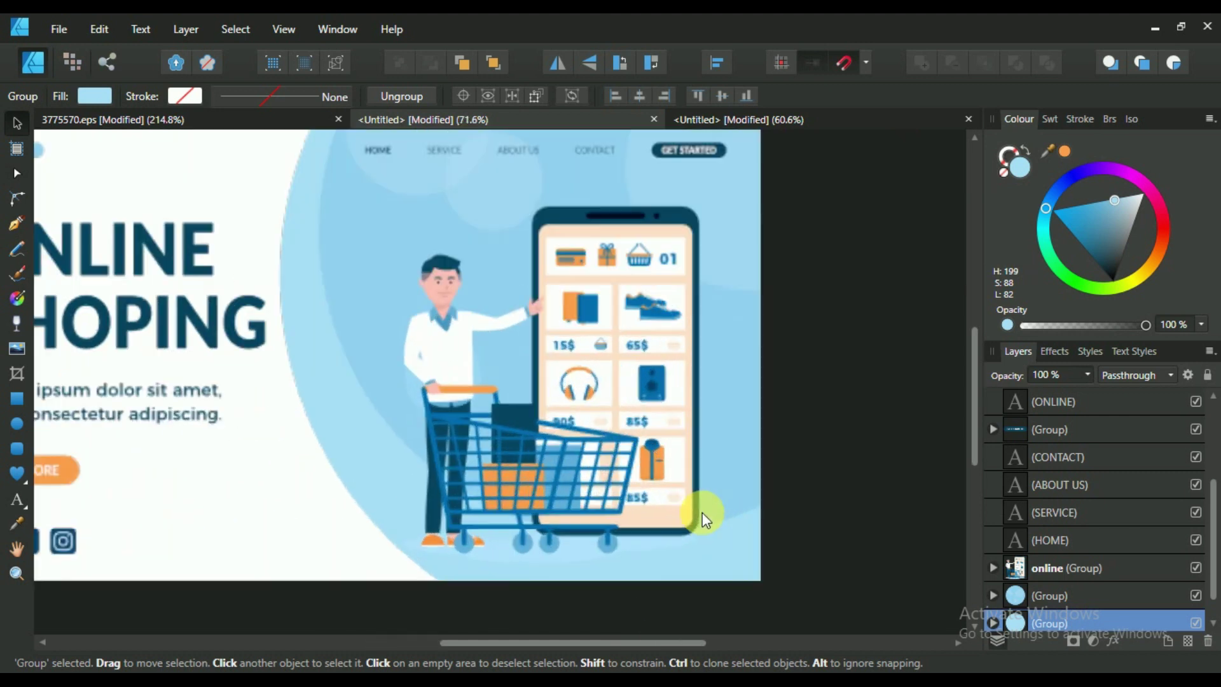
scroll(514, 566, "up", 2)
left_click(441, 547)
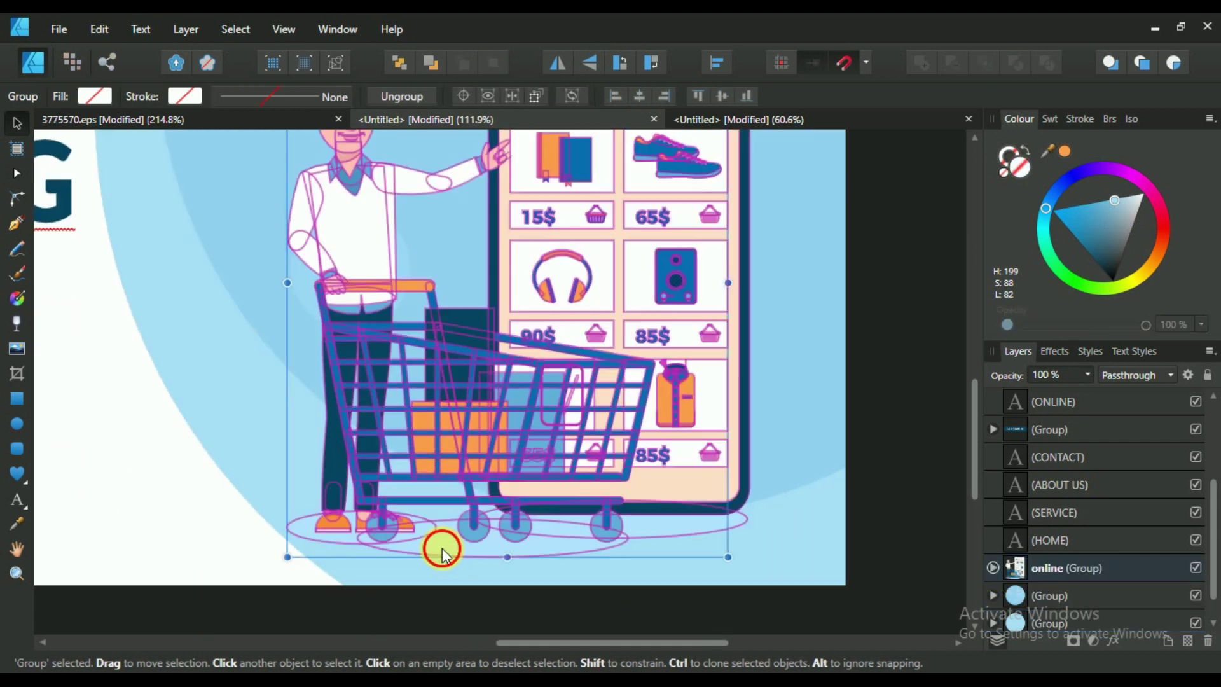
scroll(441, 548, "up", 2)
double_click(395, 545)
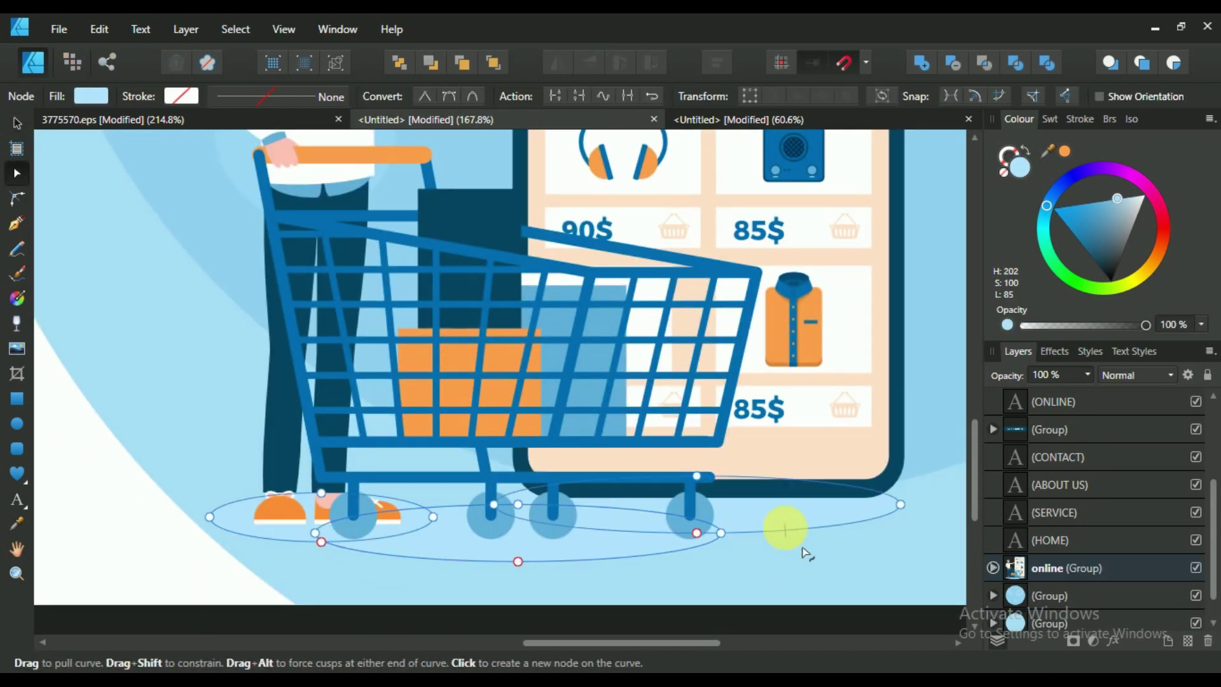
scroll(782, 532, "down", 2)
left_click(1118, 210)
left_click_drag(1116, 210, 1115, 205)
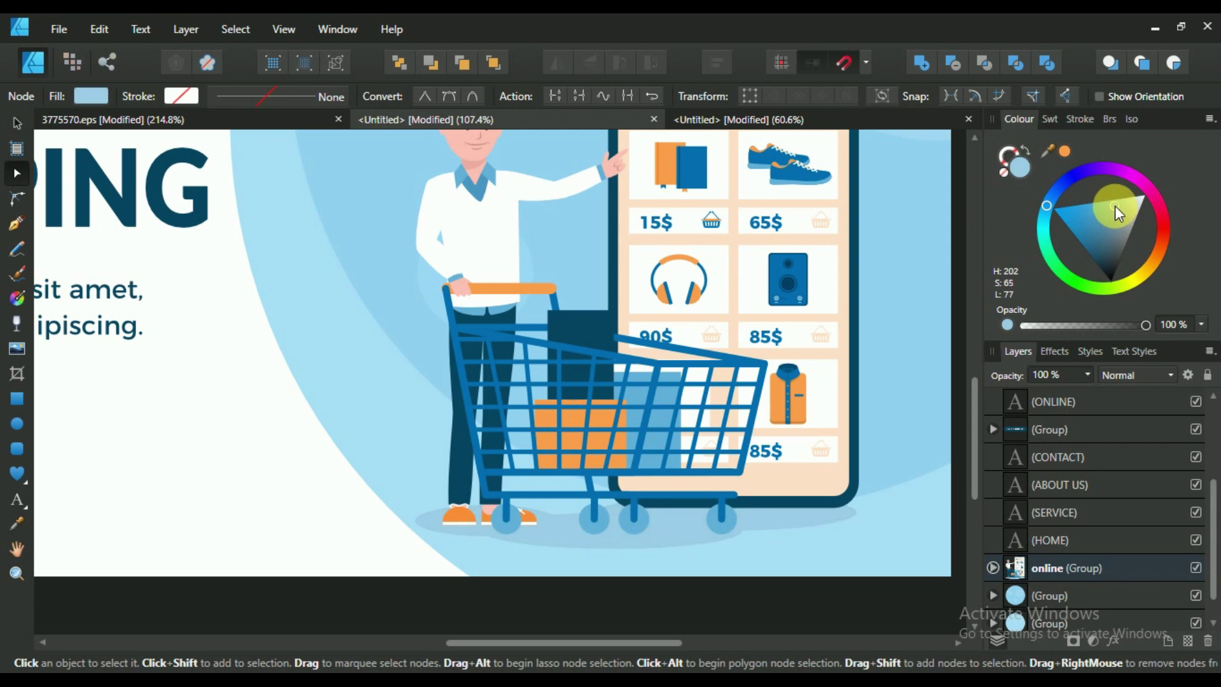
scroll(404, 374, "down", 5)
left_click(600, 404)
scroll(347, 349, "up", 3)
scroll(347, 350, "up", 1)
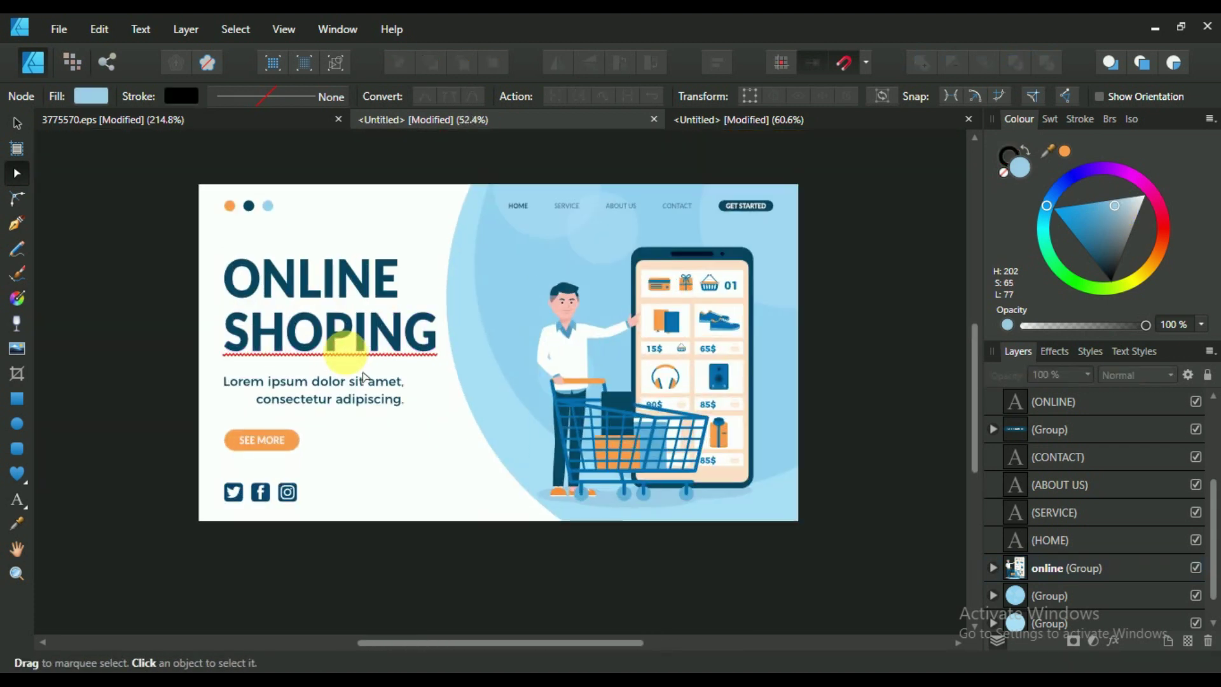
scroll(613, 359, "up", 1)
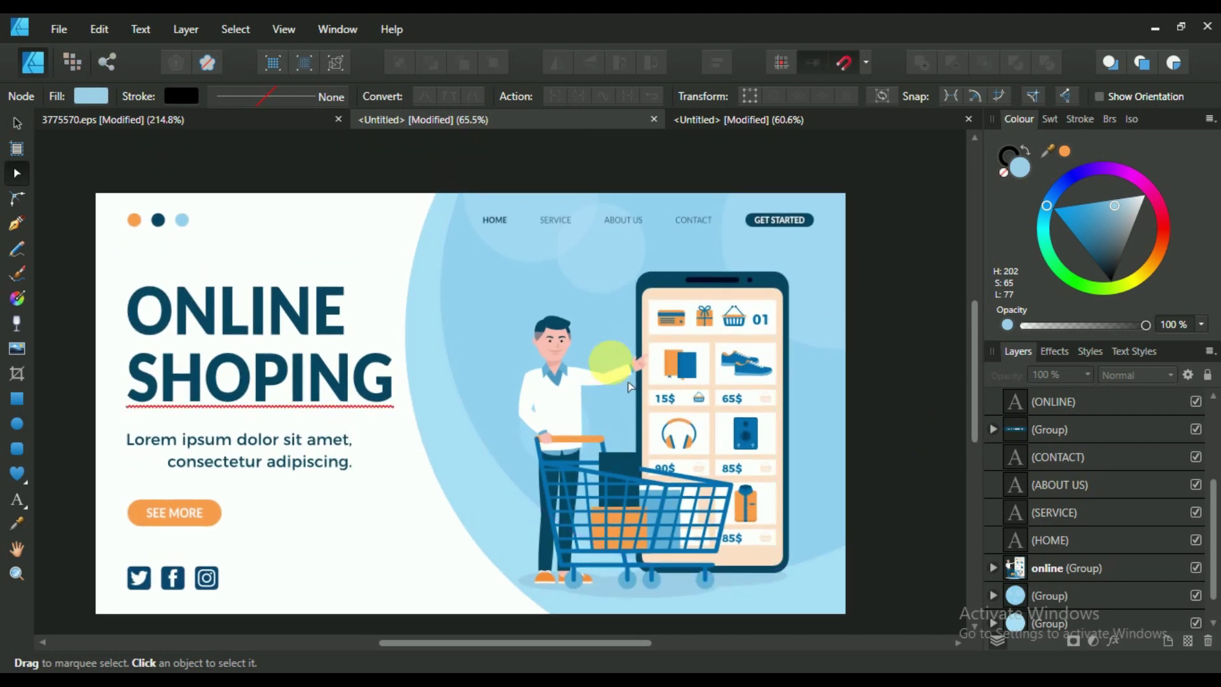